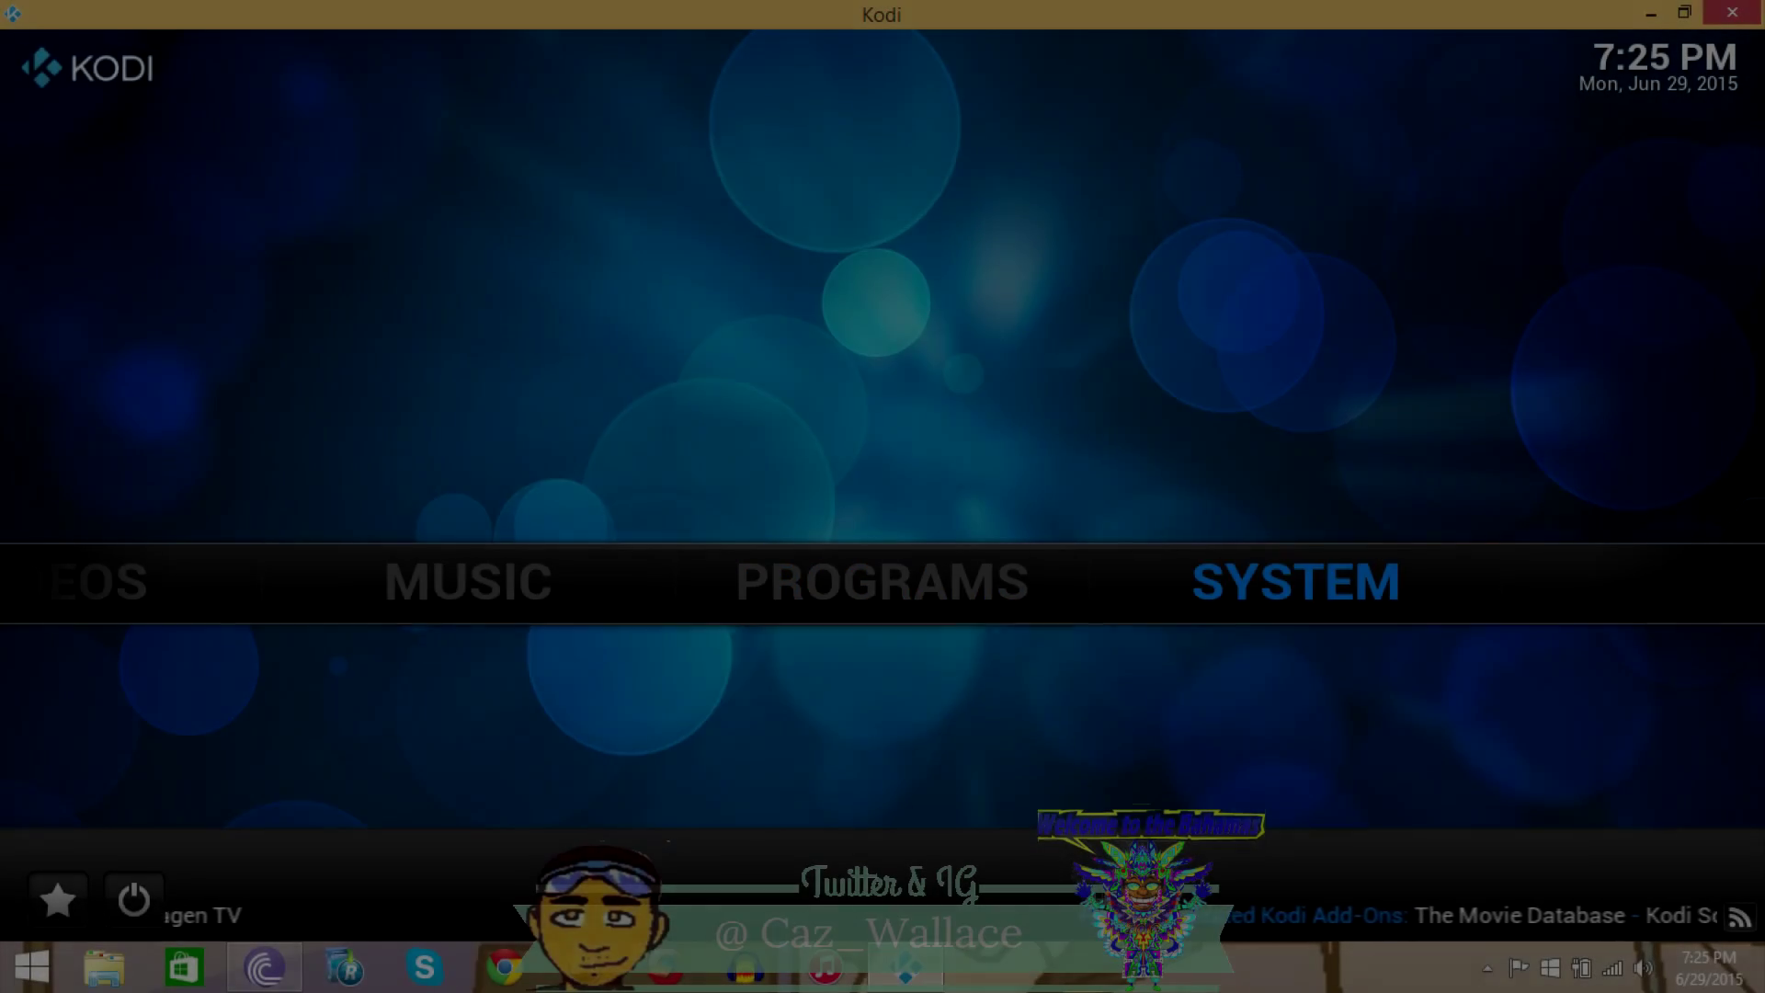
Open Kodi's File manager from the System section of the home screen
{"action": "key", "text": "Down"}
{"action": "key", "text": "Left"}
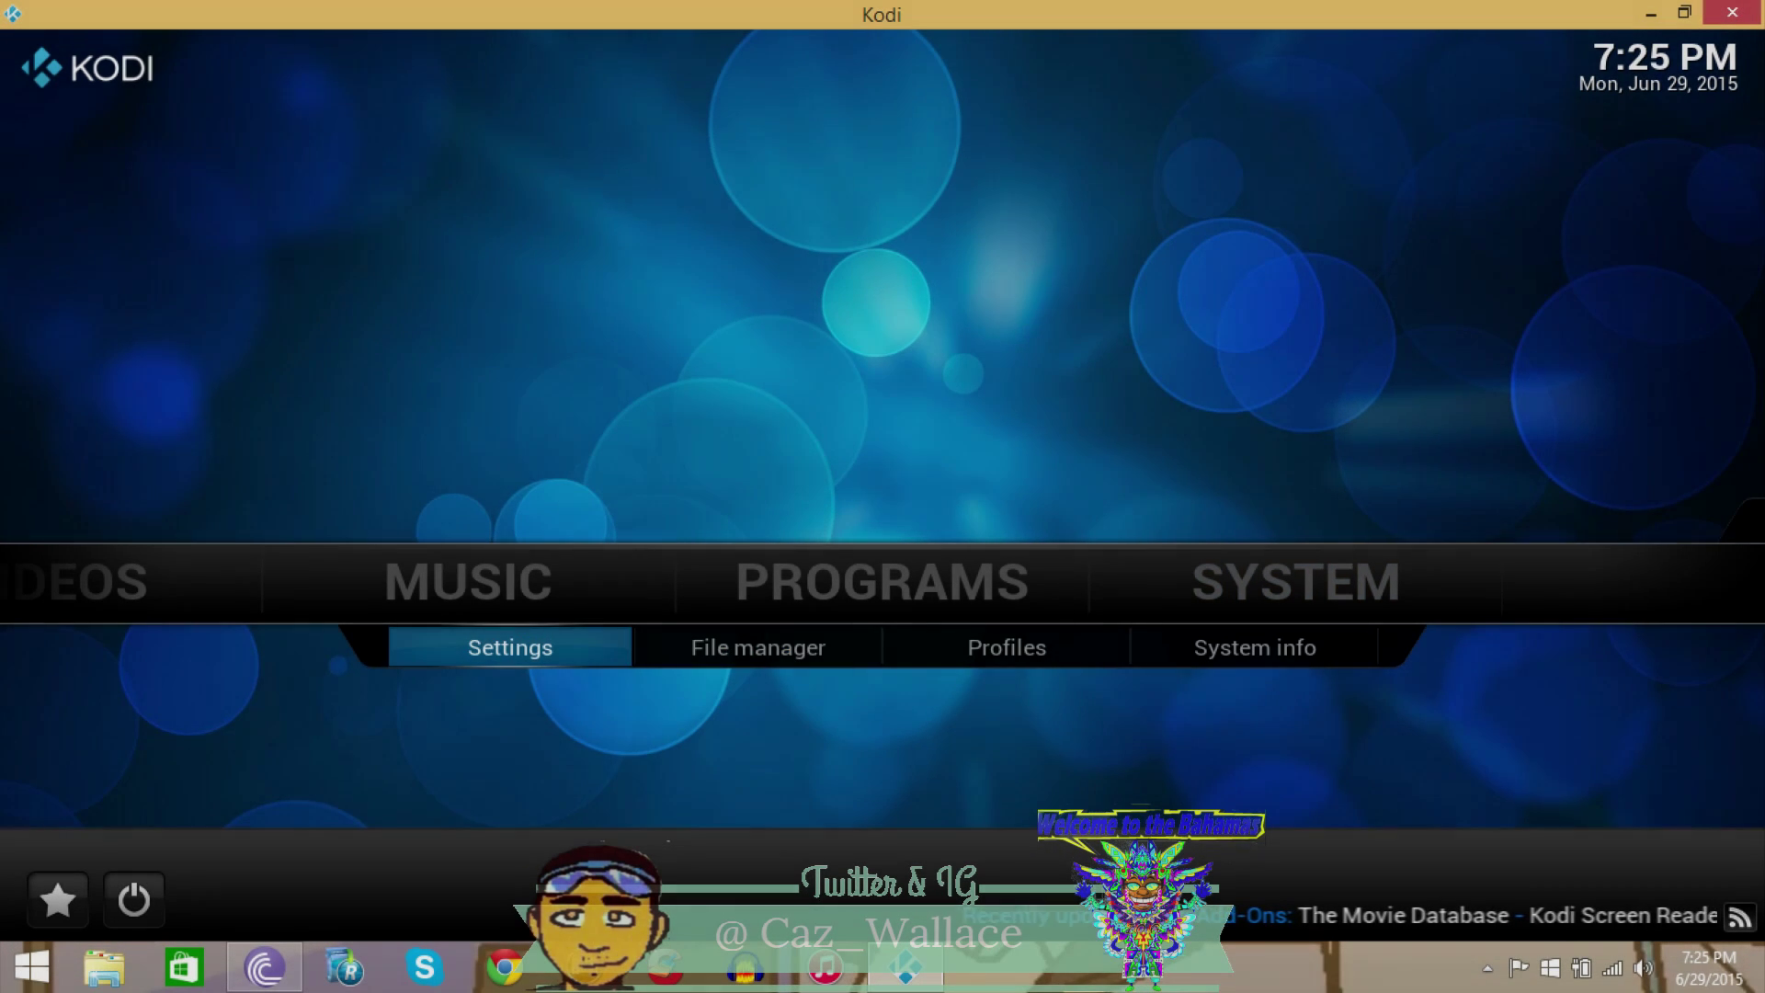
{"action": "key", "text": "Right"}
{"action": "key", "text": "Return"}
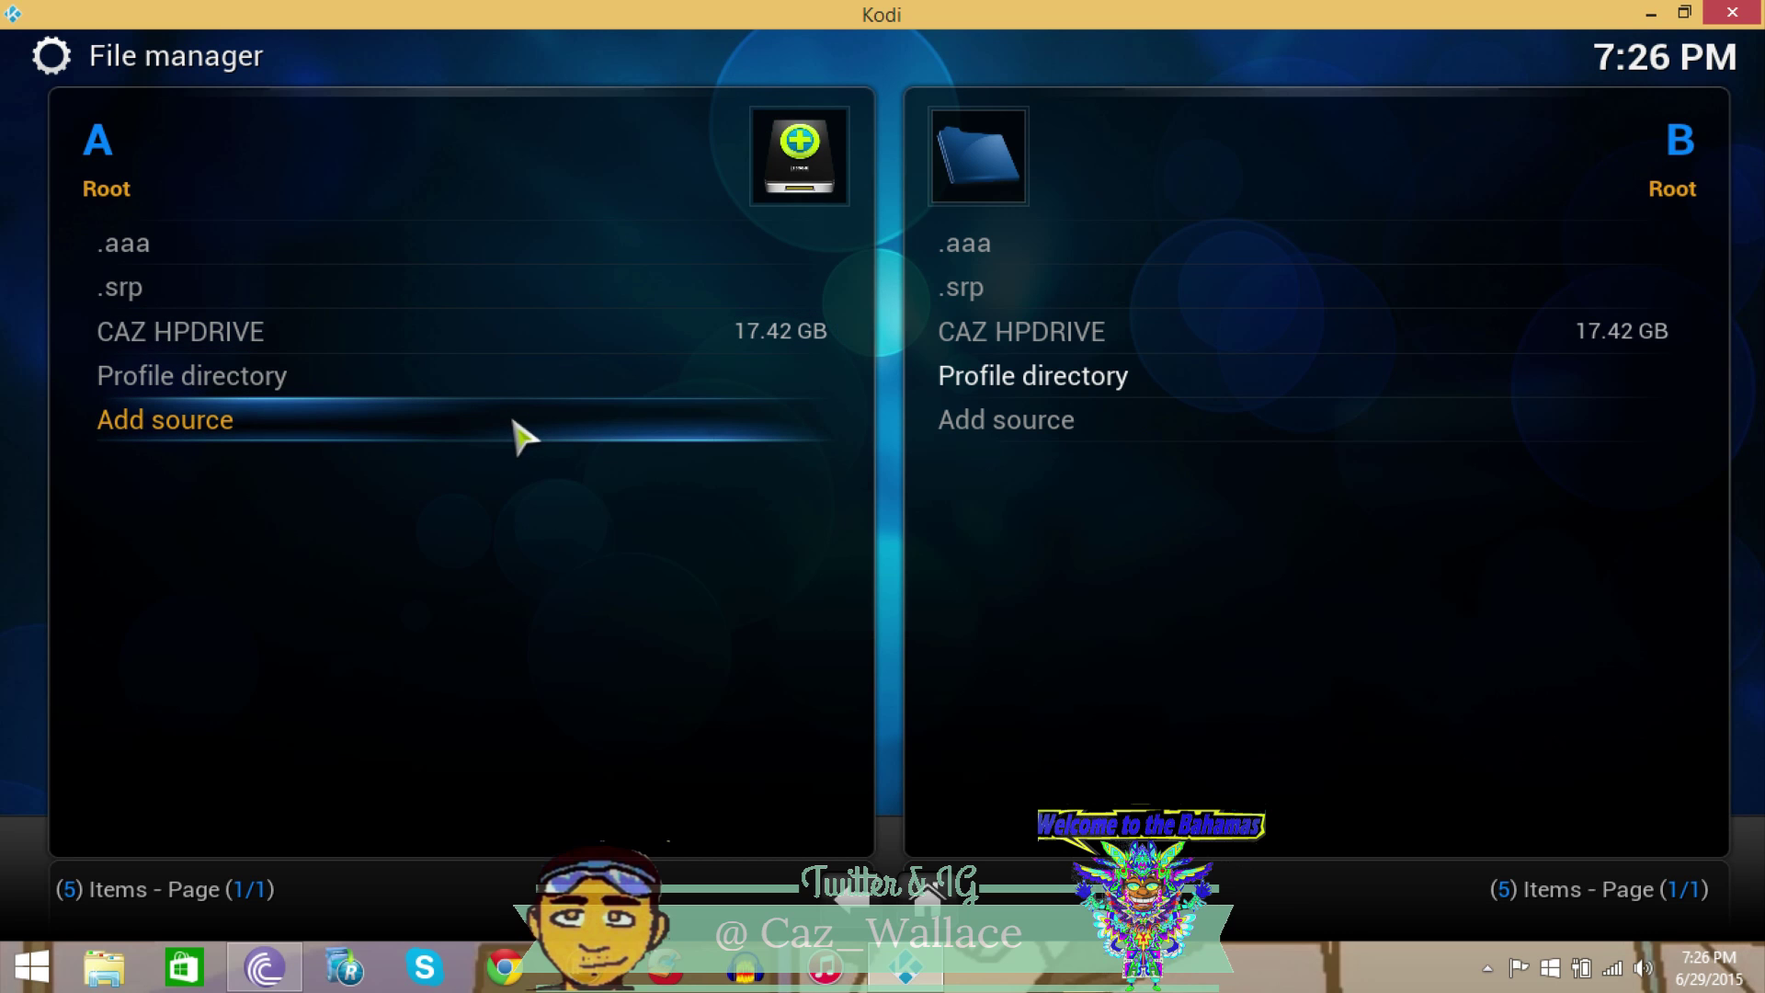
{"action": "left_click", "coordinate": [184, 437]}
{"action": "left_click", "coordinate": [199, 437]}
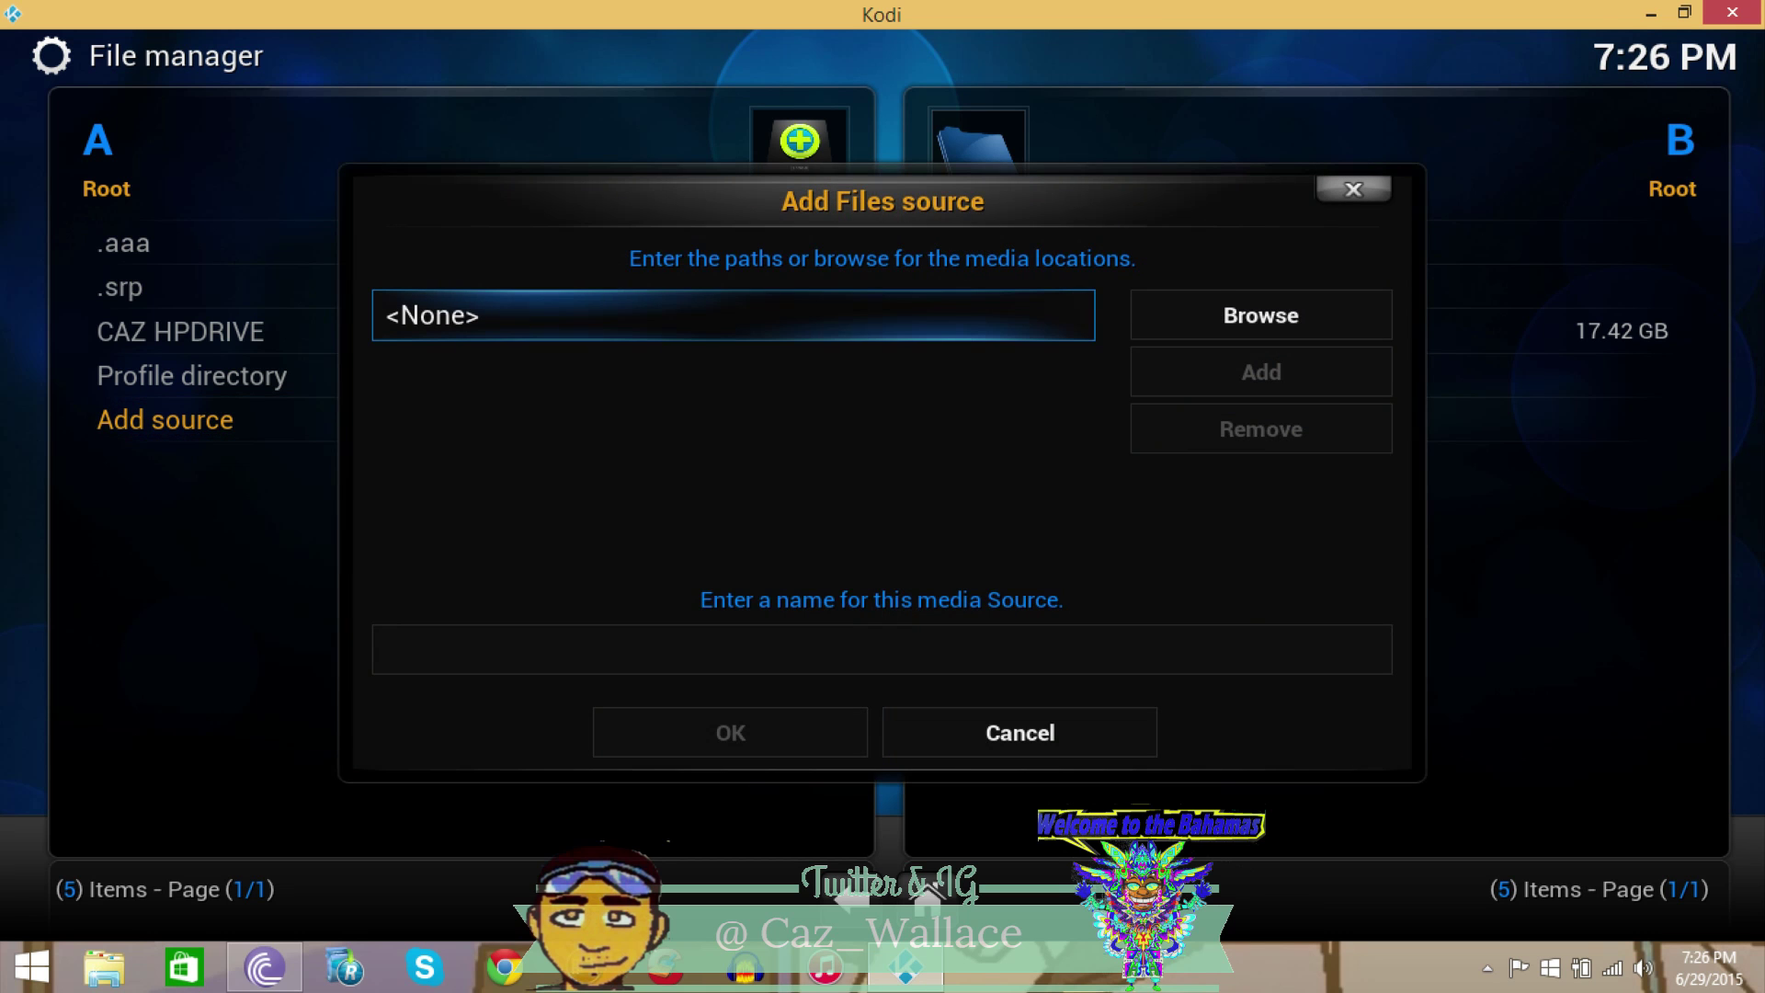
{"action": "key", "text": "Return"}
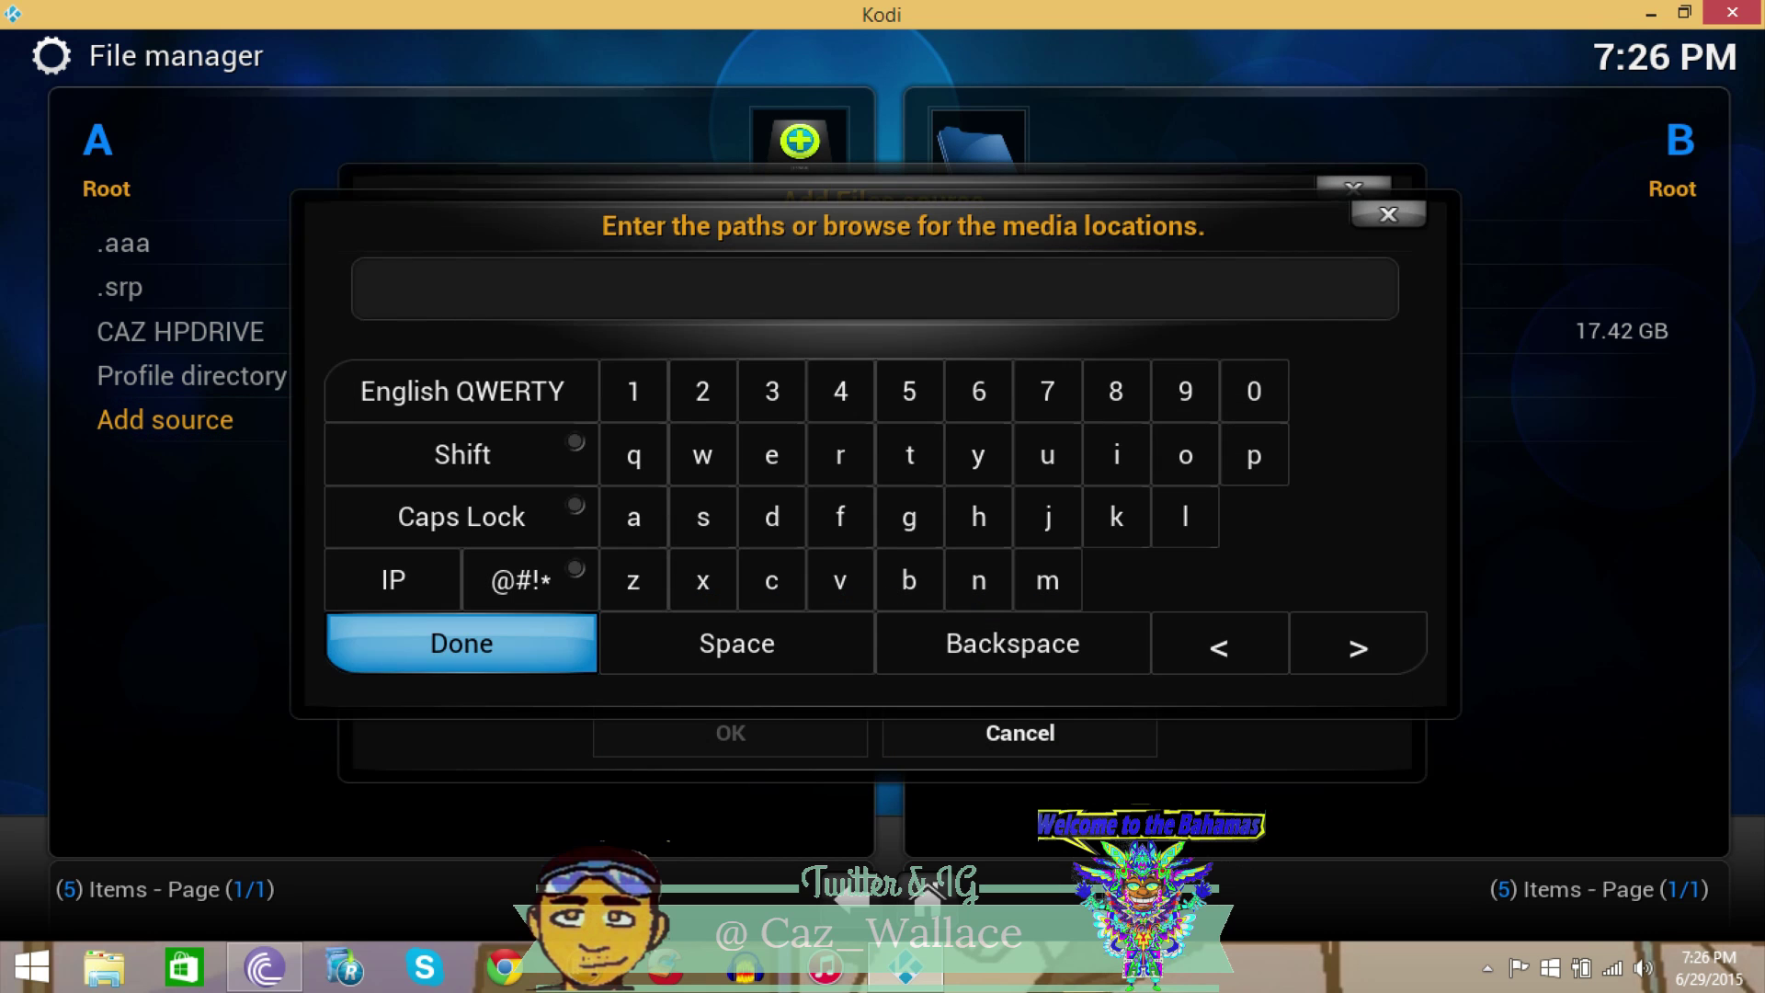
{"action": "type", "text": "http"}
{"action": "type", "text": "://drp"}
{"action": "key", "text": "BackSpace"}
{"action": "key", "text": "BackSpace"}
{"action": "key", "text": "BackSpace"}
{"action": "type", "text": "srp"}
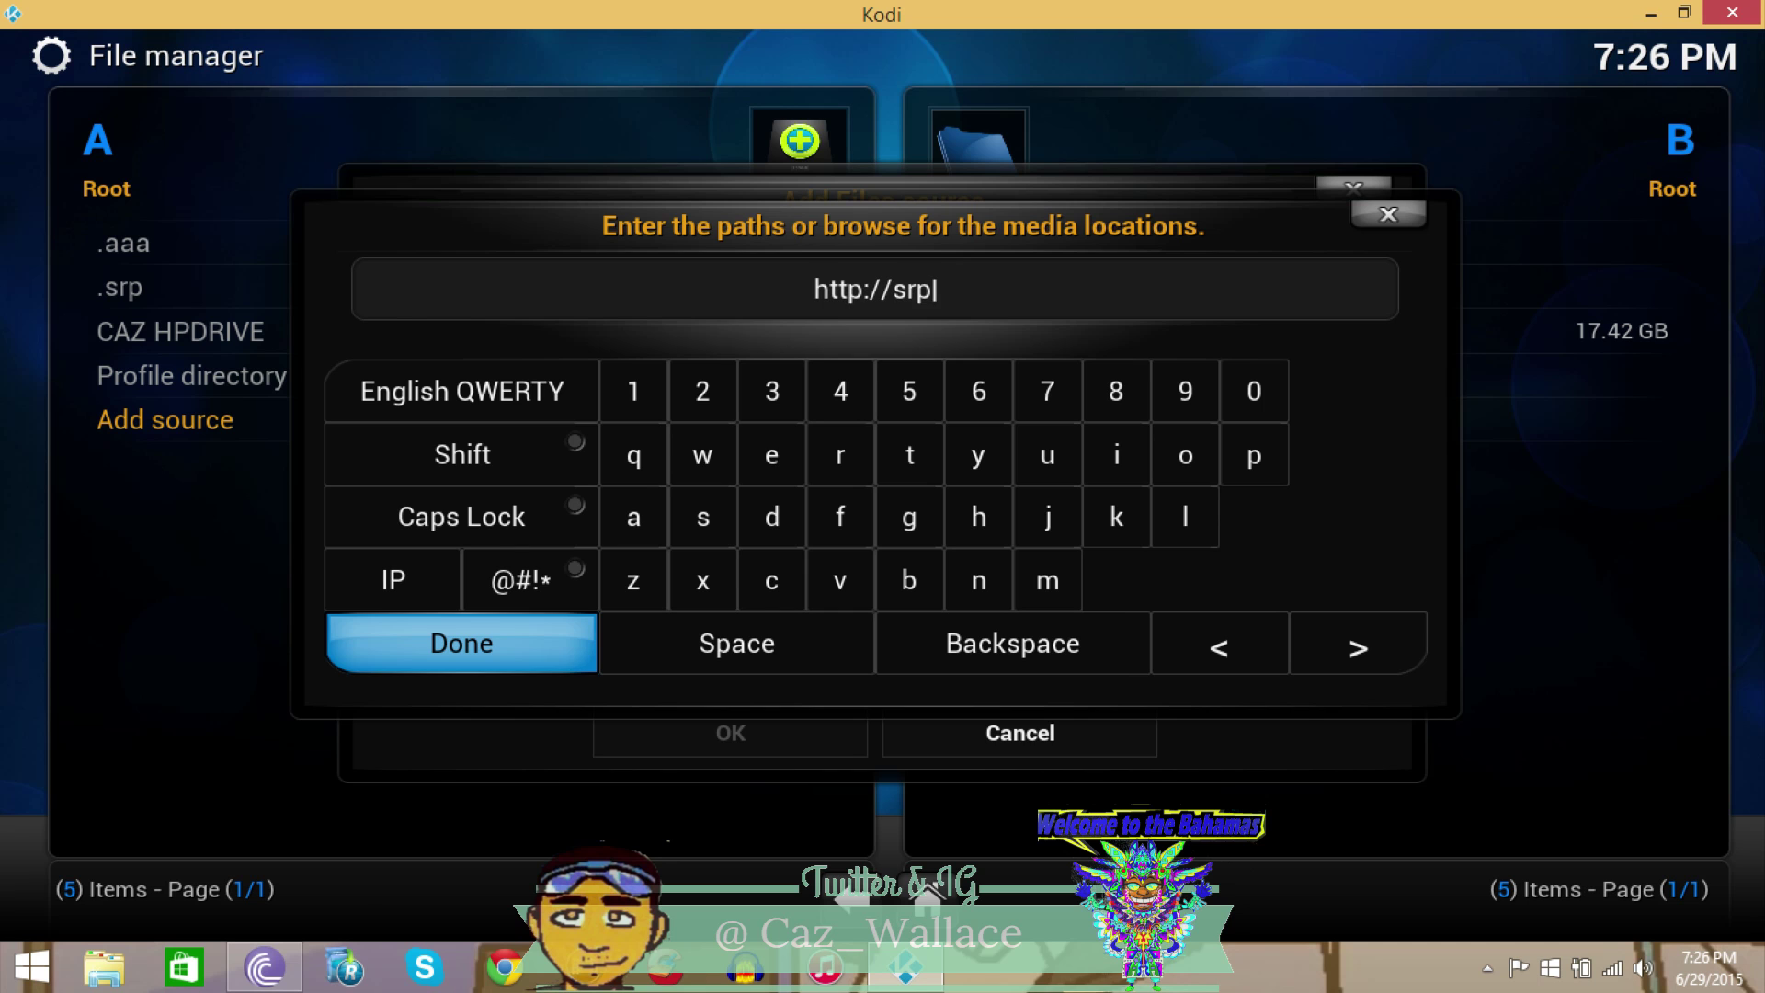
{"action": "type", "text": ".nu"}
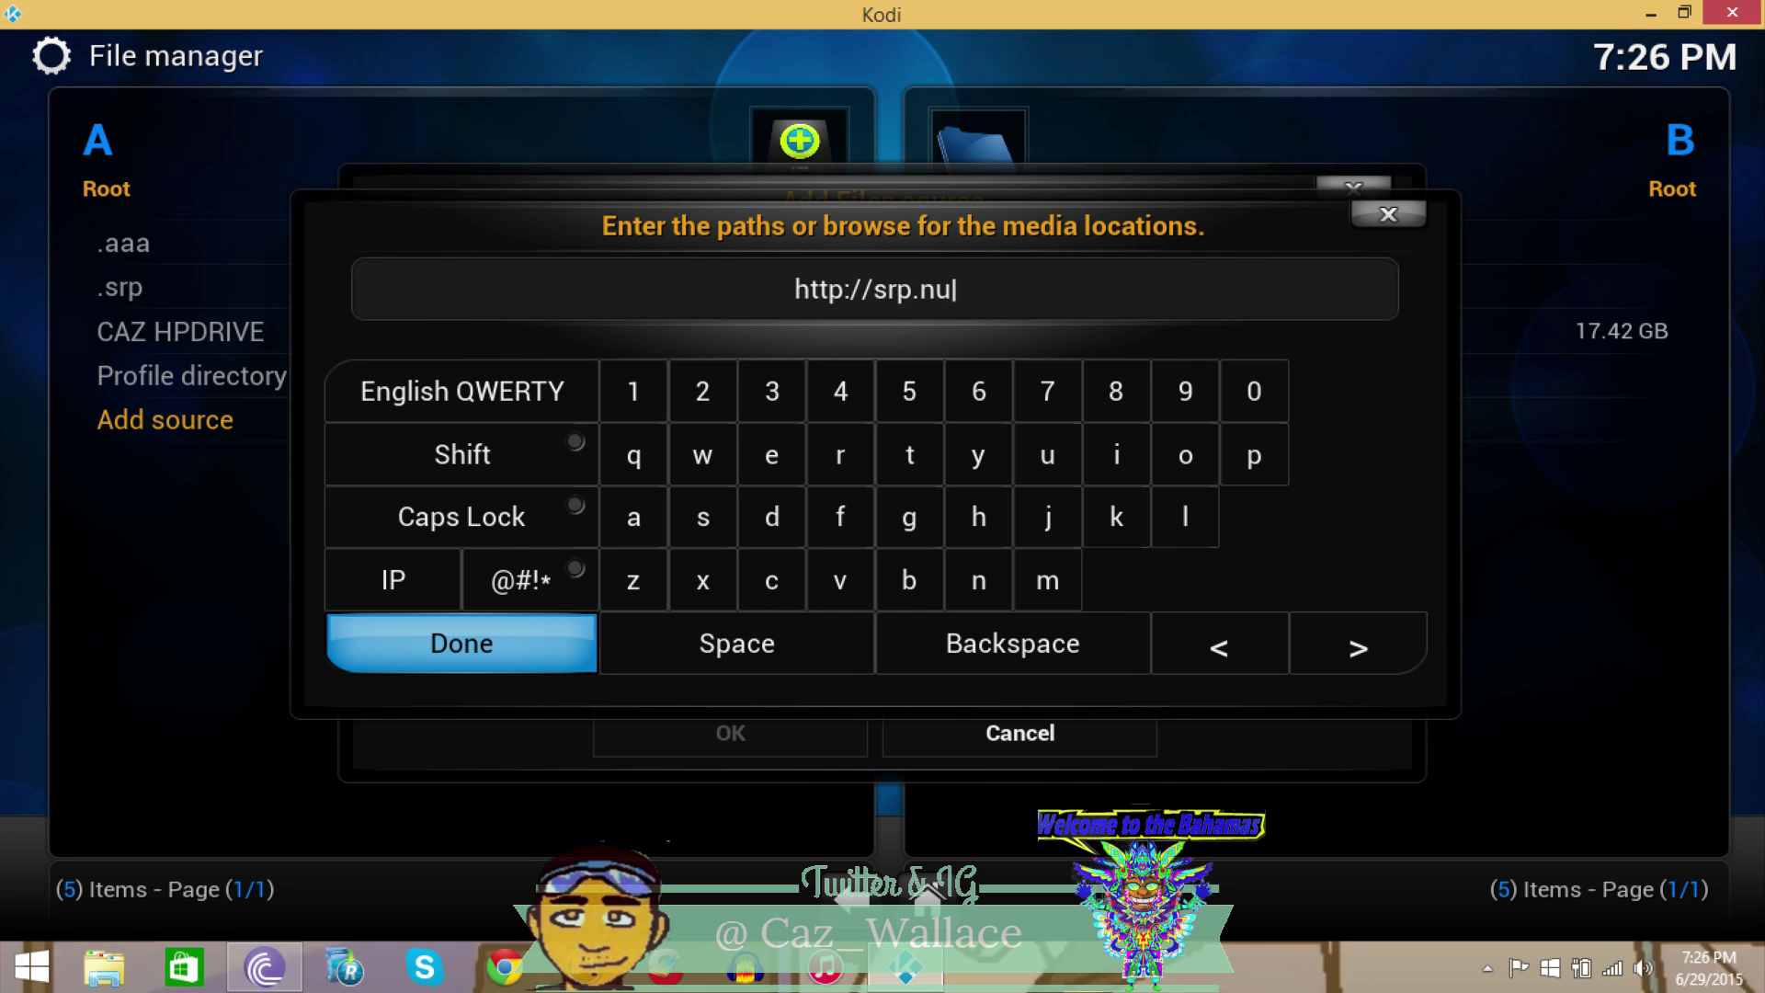
{"action": "key", "text": "Return"}
Name the source .superrepo and confirm it
{"action": "left_click", "coordinate": [883, 649]}
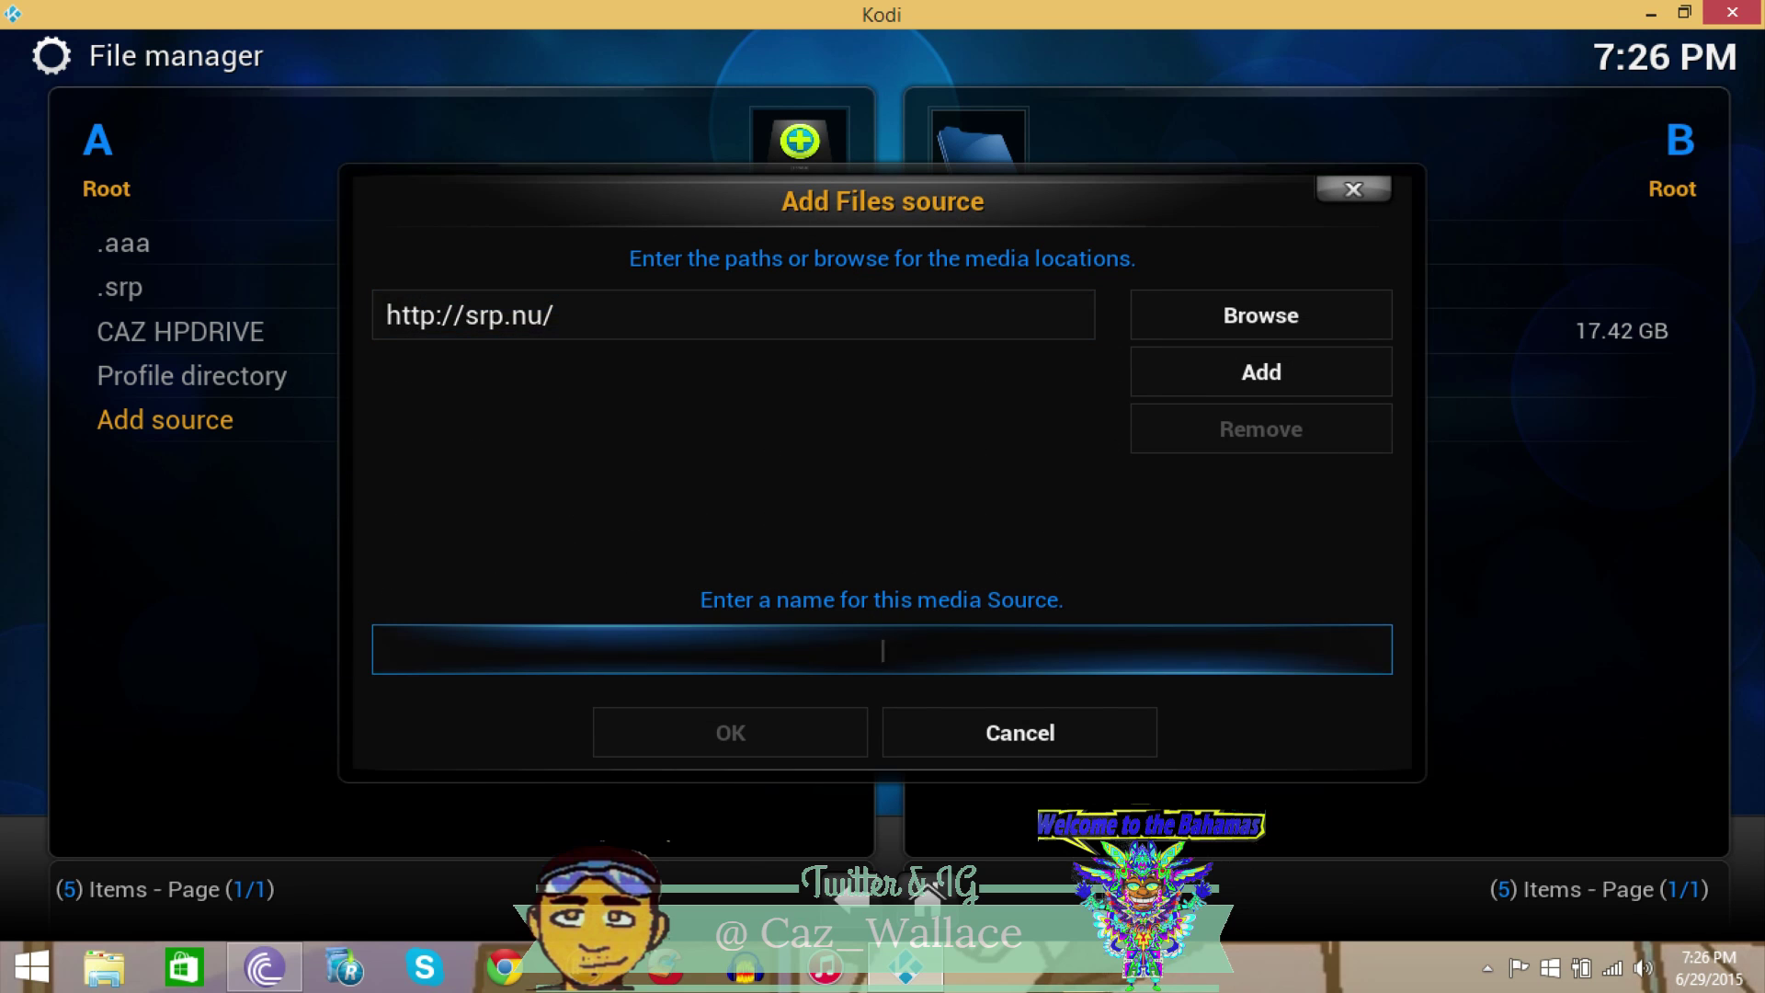
{"action": "type", "text": ".sr"}
{"action": "key", "text": "BackSpace"}
{"action": "key", "text": "BackSpace"}
{"action": "type", "text": "superr"}
{"action": "type", "text": "ep"}
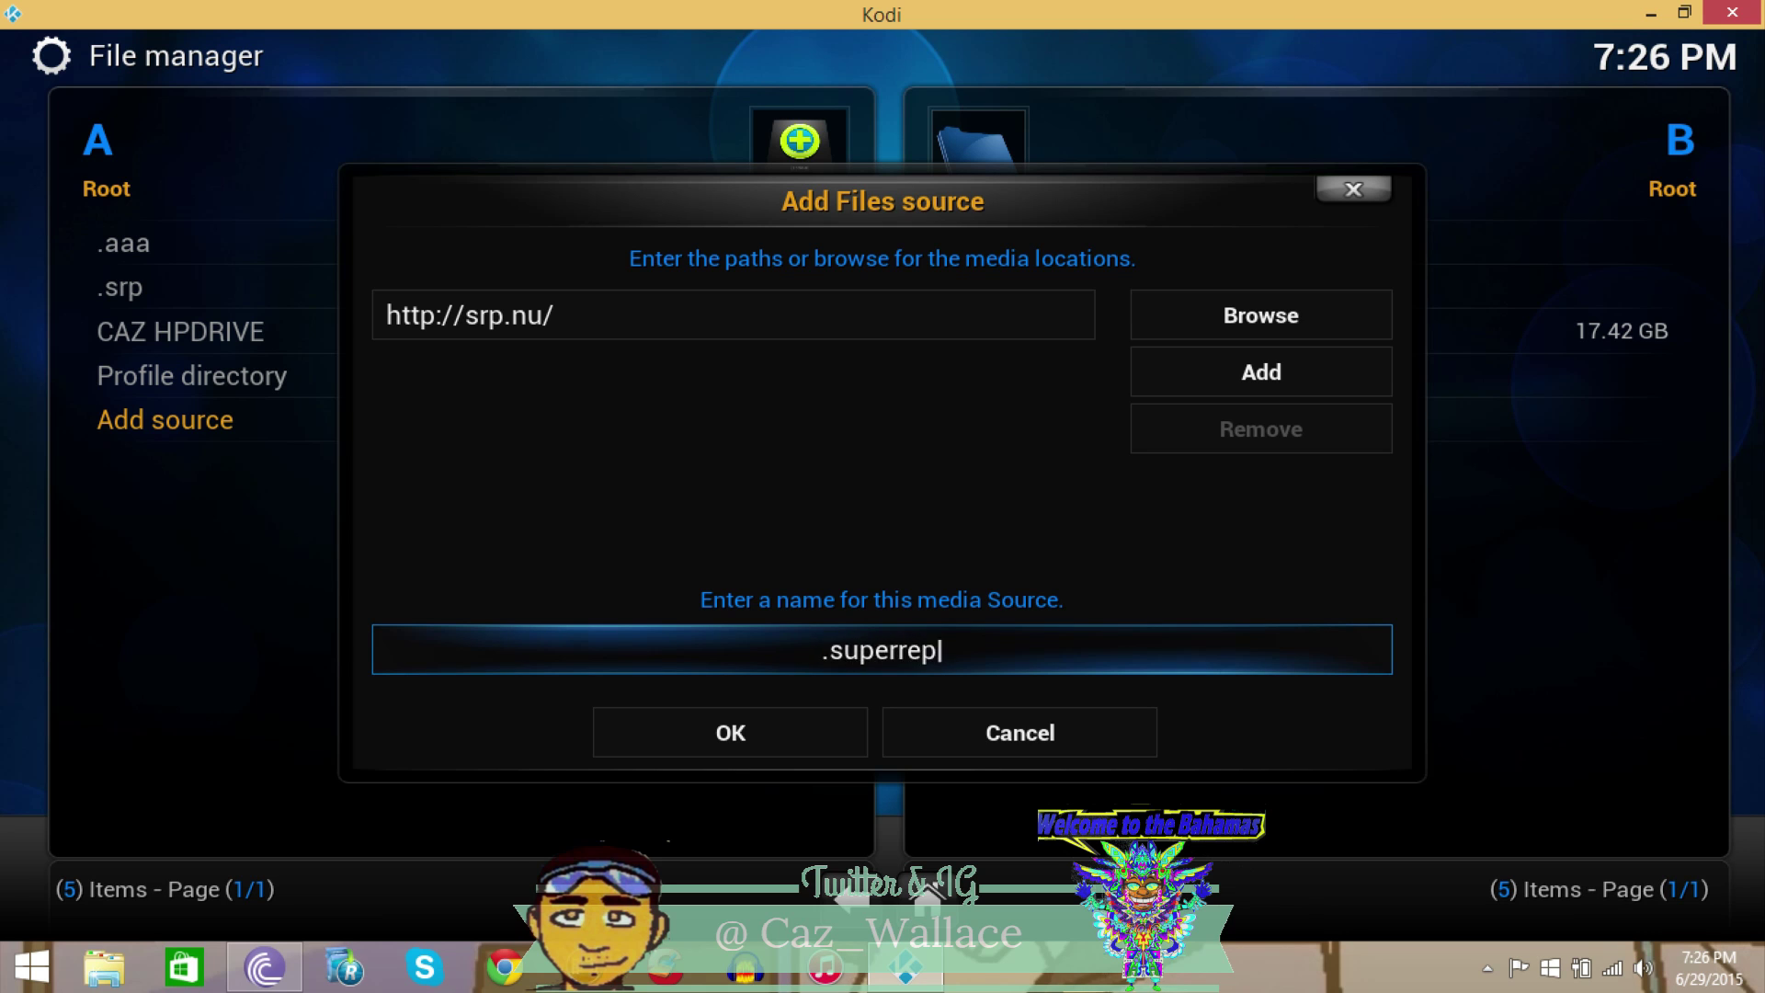
{"action": "type", "text": "o"}
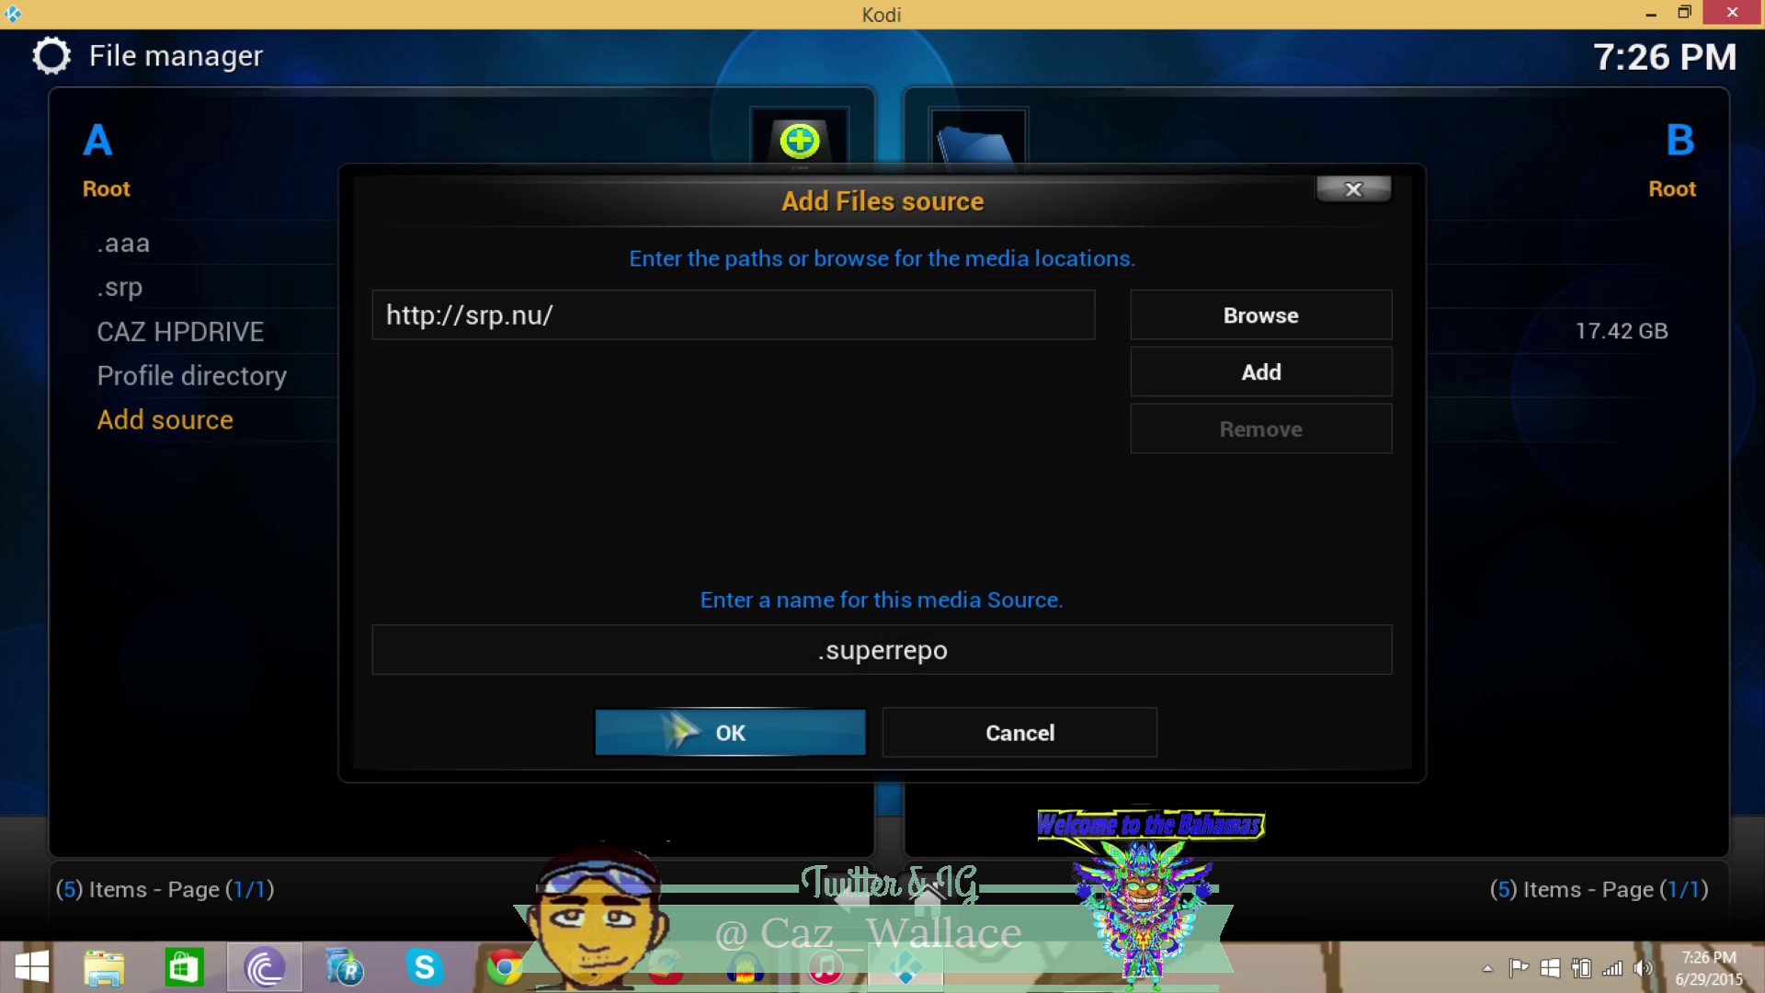
{"action": "left_click", "coordinate": [666, 731]}
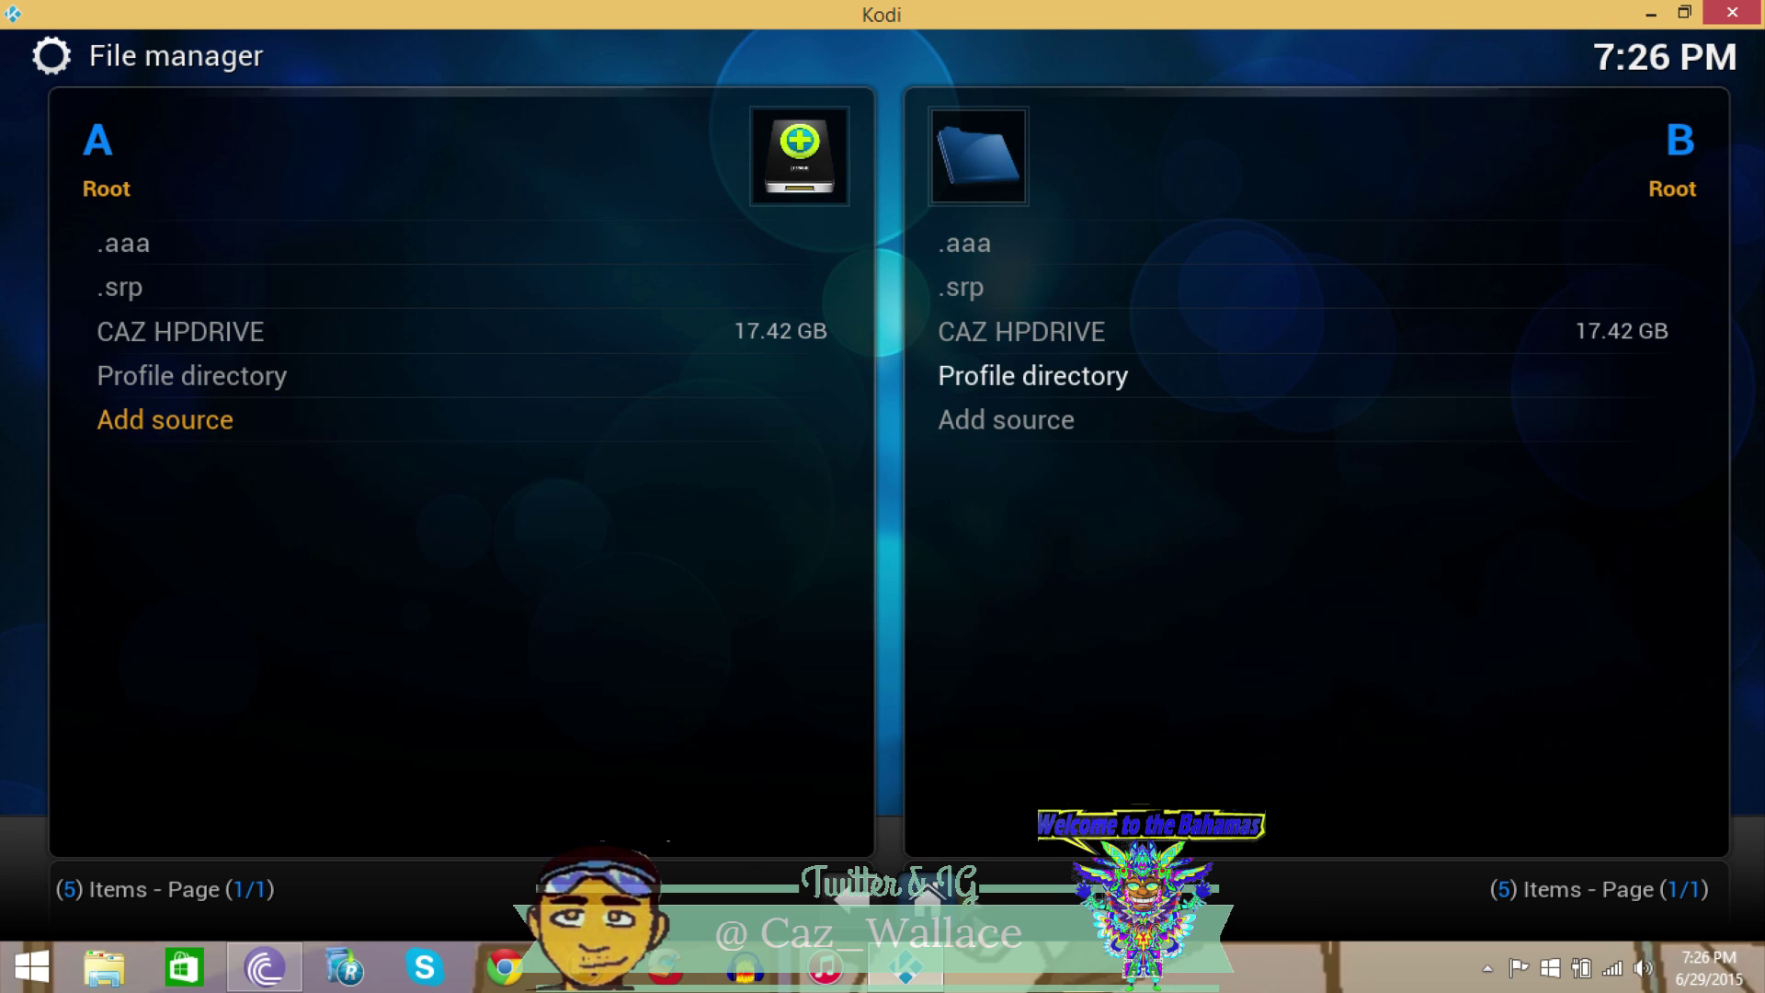
Leave the file manager and enter the Add-ons section of Settings
{"action": "key", "text": "Escape"}
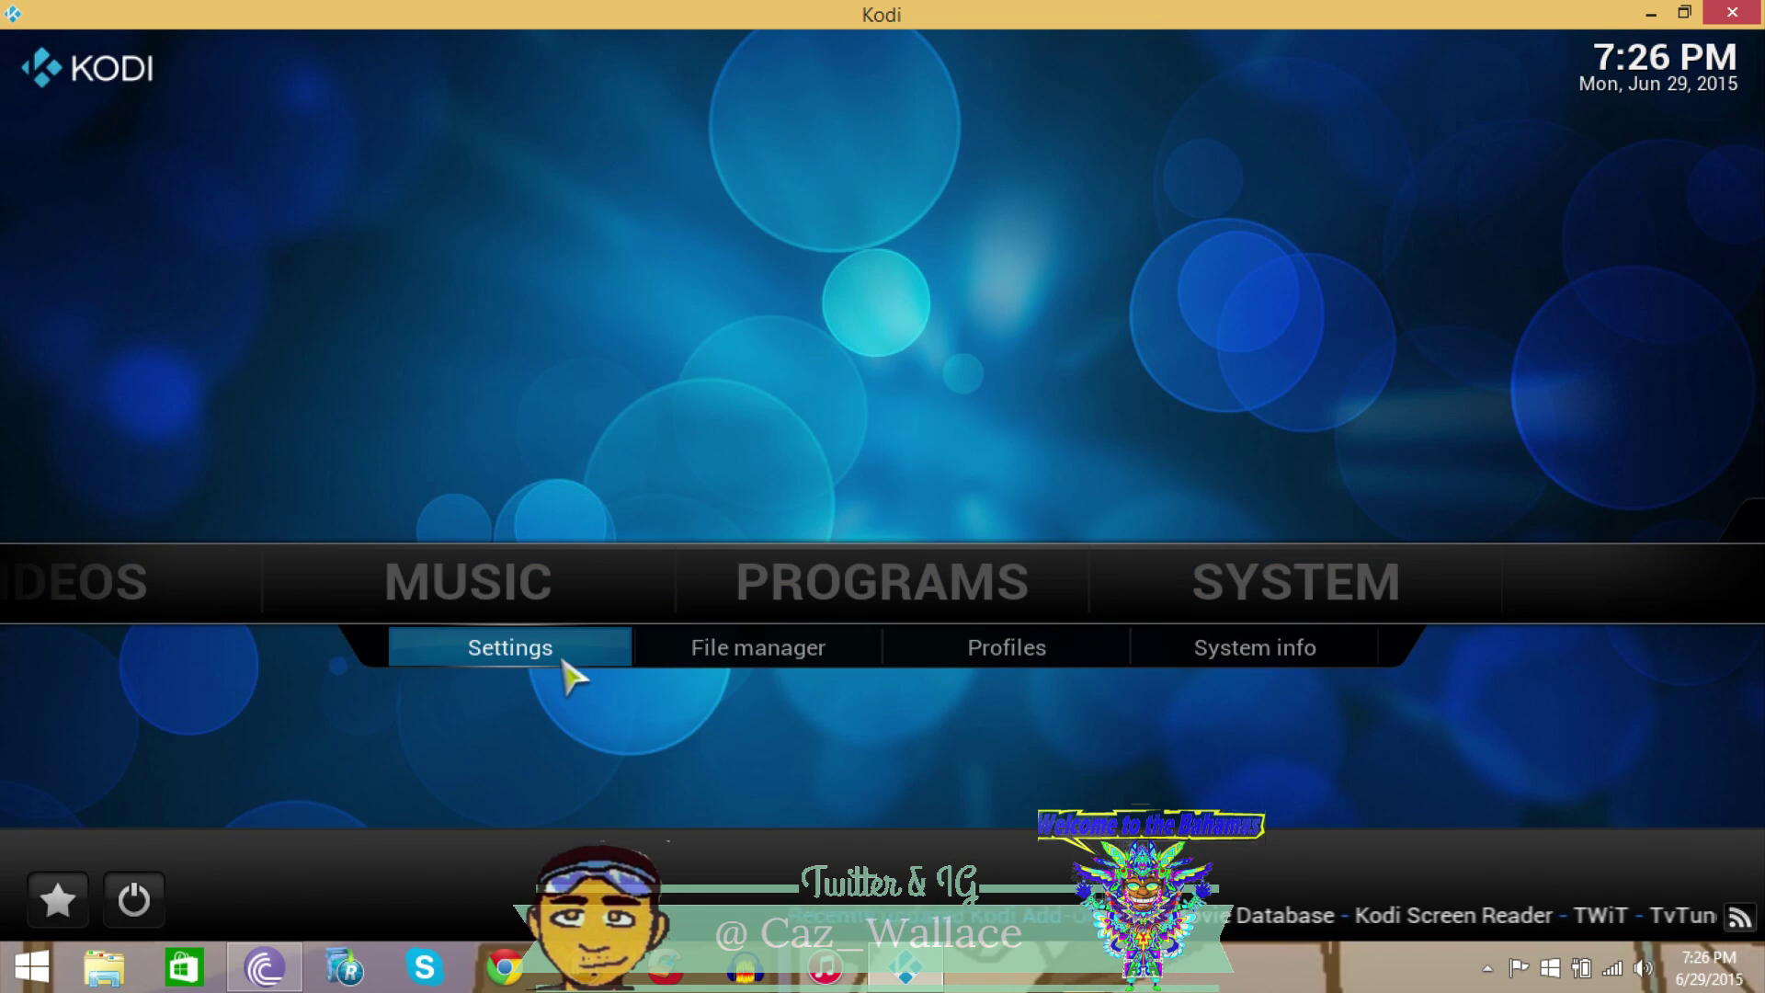
{"action": "left_click", "coordinate": [563, 660]}
{"action": "key", "text": "Up"}
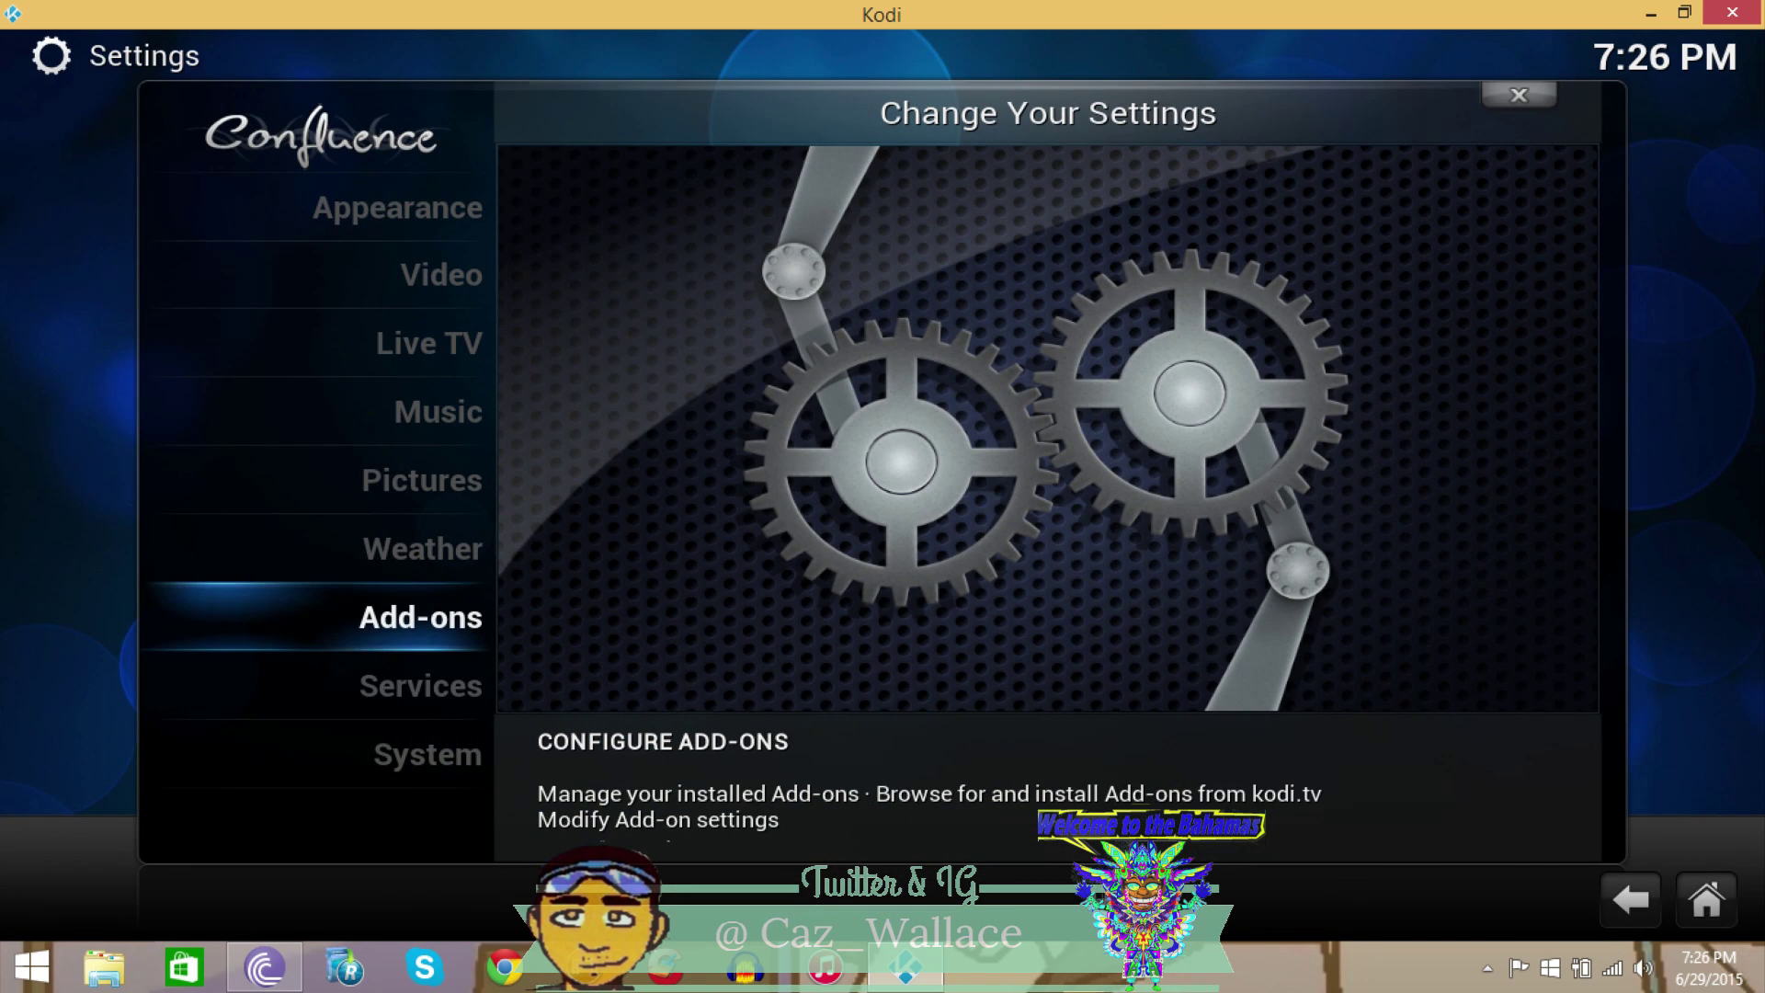
{"action": "key", "text": "Return"}
Browse Install from zip file to .srp > helix > all, finding superrepo.kodi.helix.all-0.7.03.zip, then return
{"action": "key", "text": "Down"}
{"action": "key", "text": "Down"}
{"action": "key", "text": "Down"}
{"action": "key", "text": "Down"}
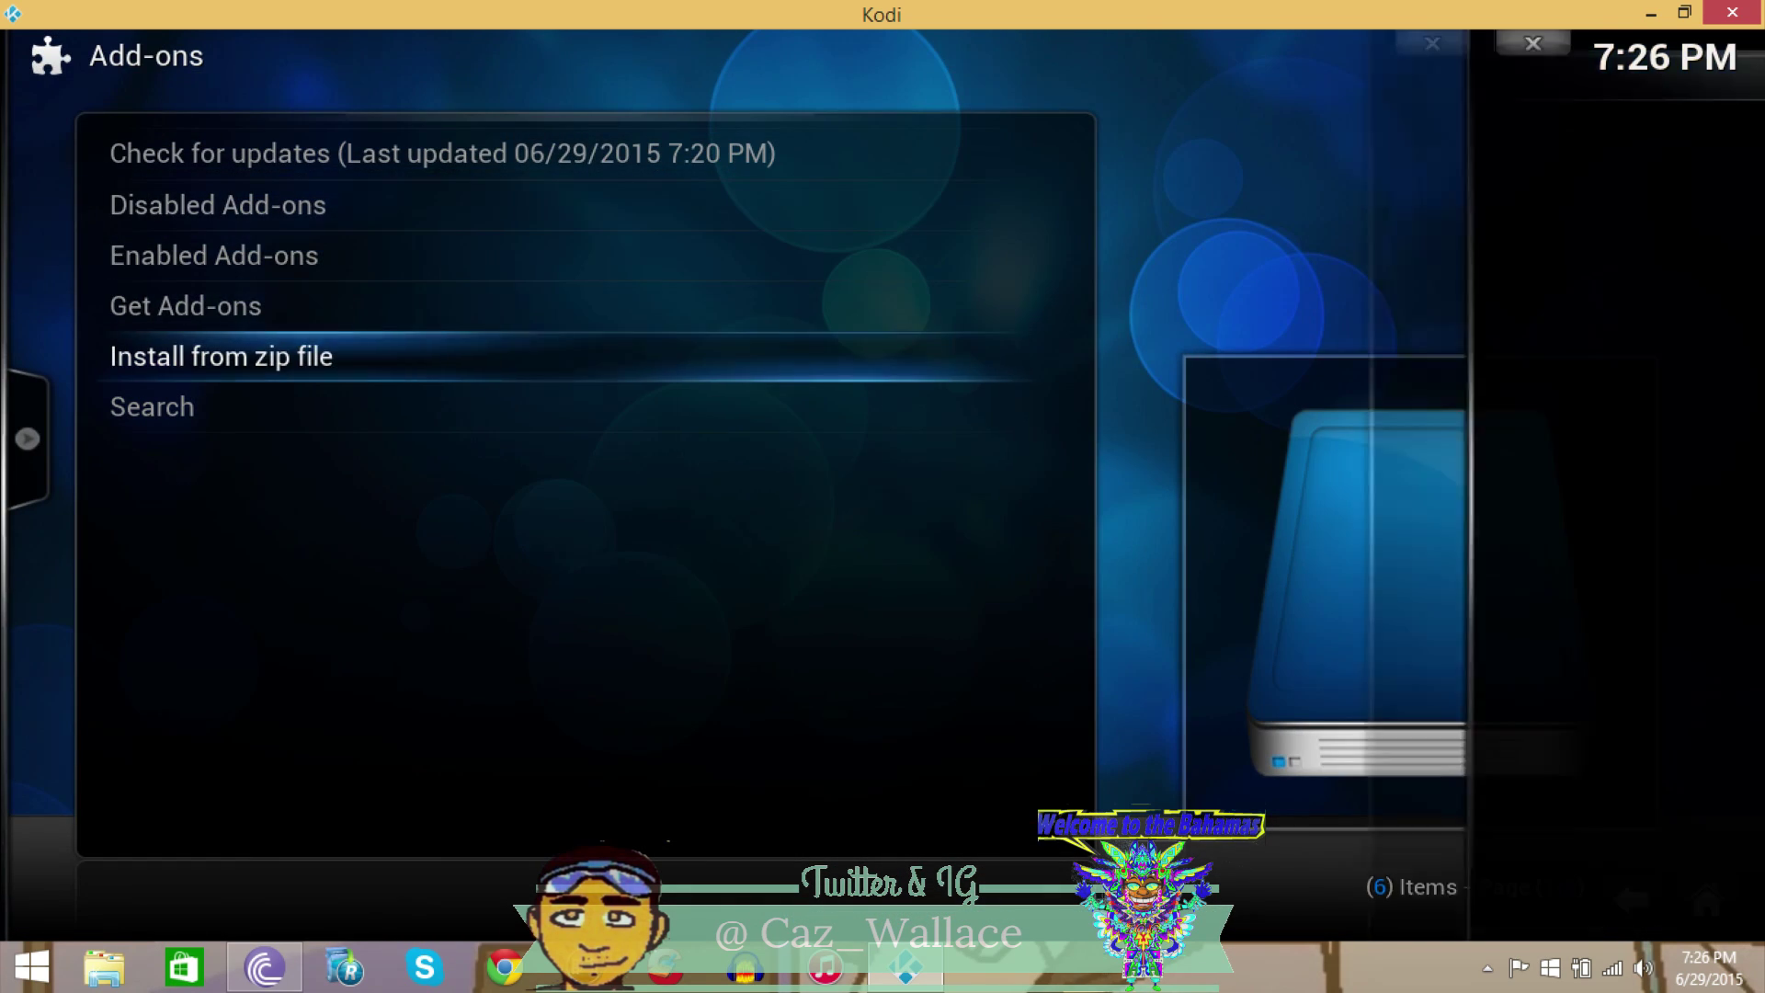
{"action": "key", "text": "Return"}
{"action": "key", "text": "Down"}
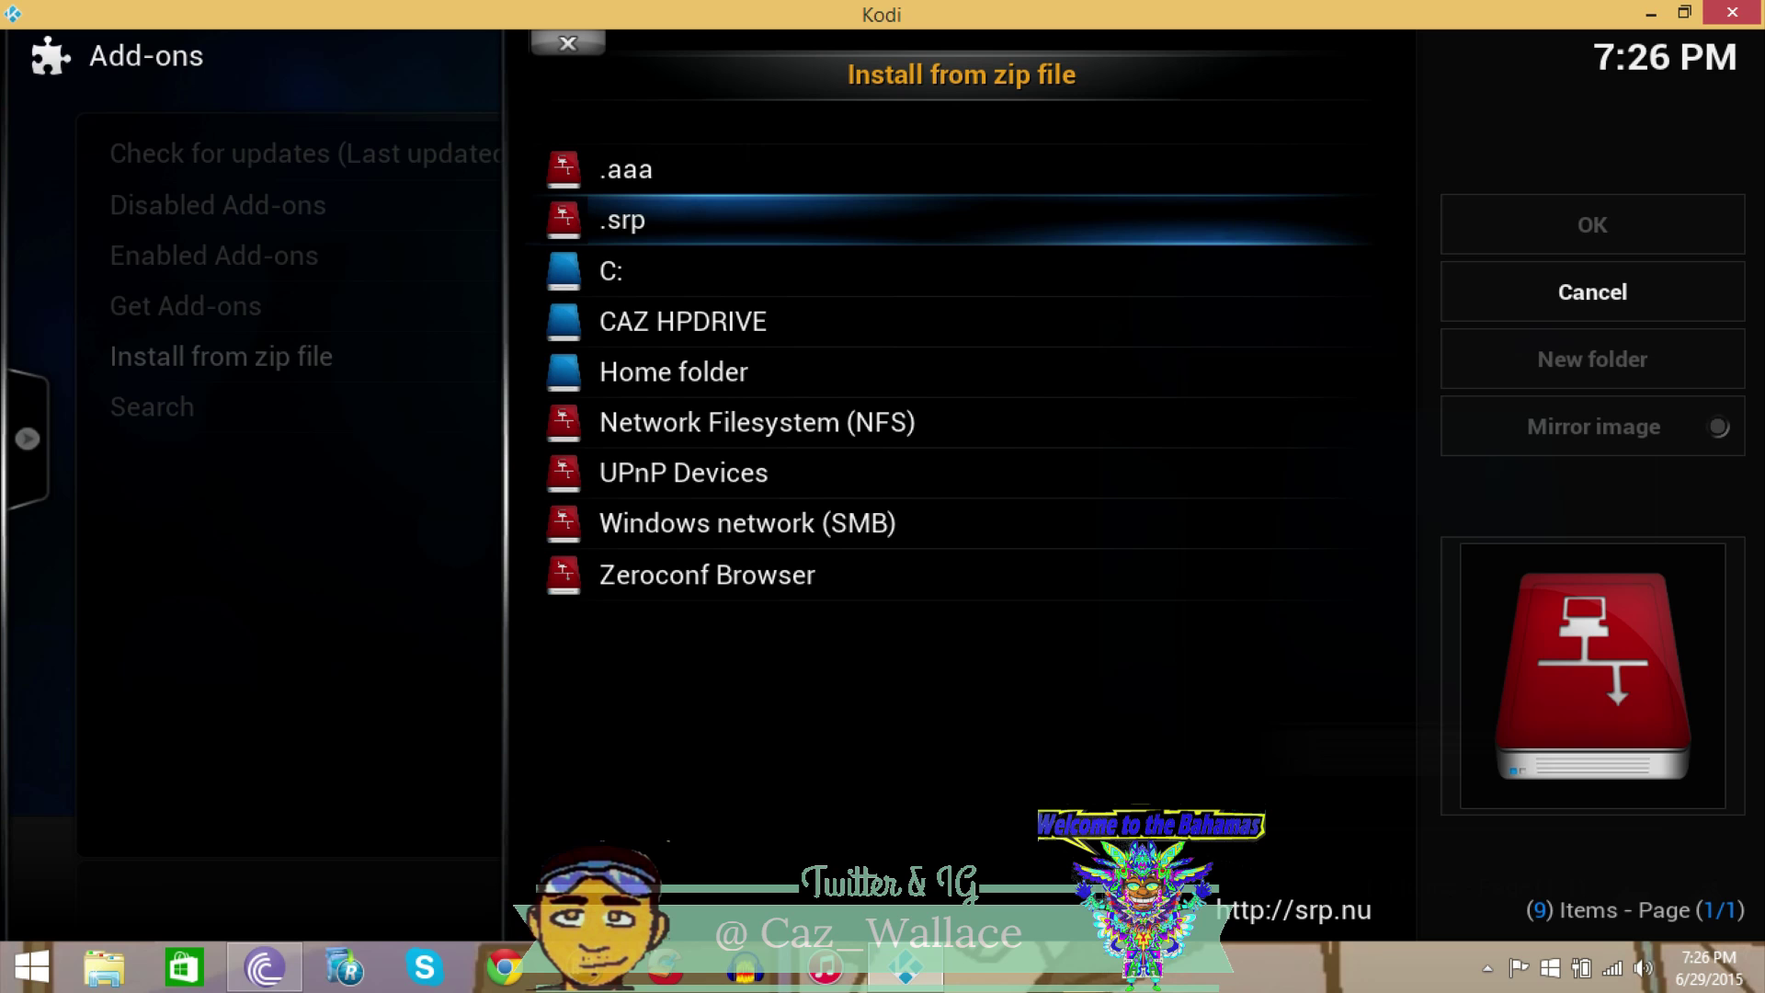
{"action": "key", "text": "Return"}
{"action": "key", "text": "Down"}
{"action": "key", "text": "Down"}
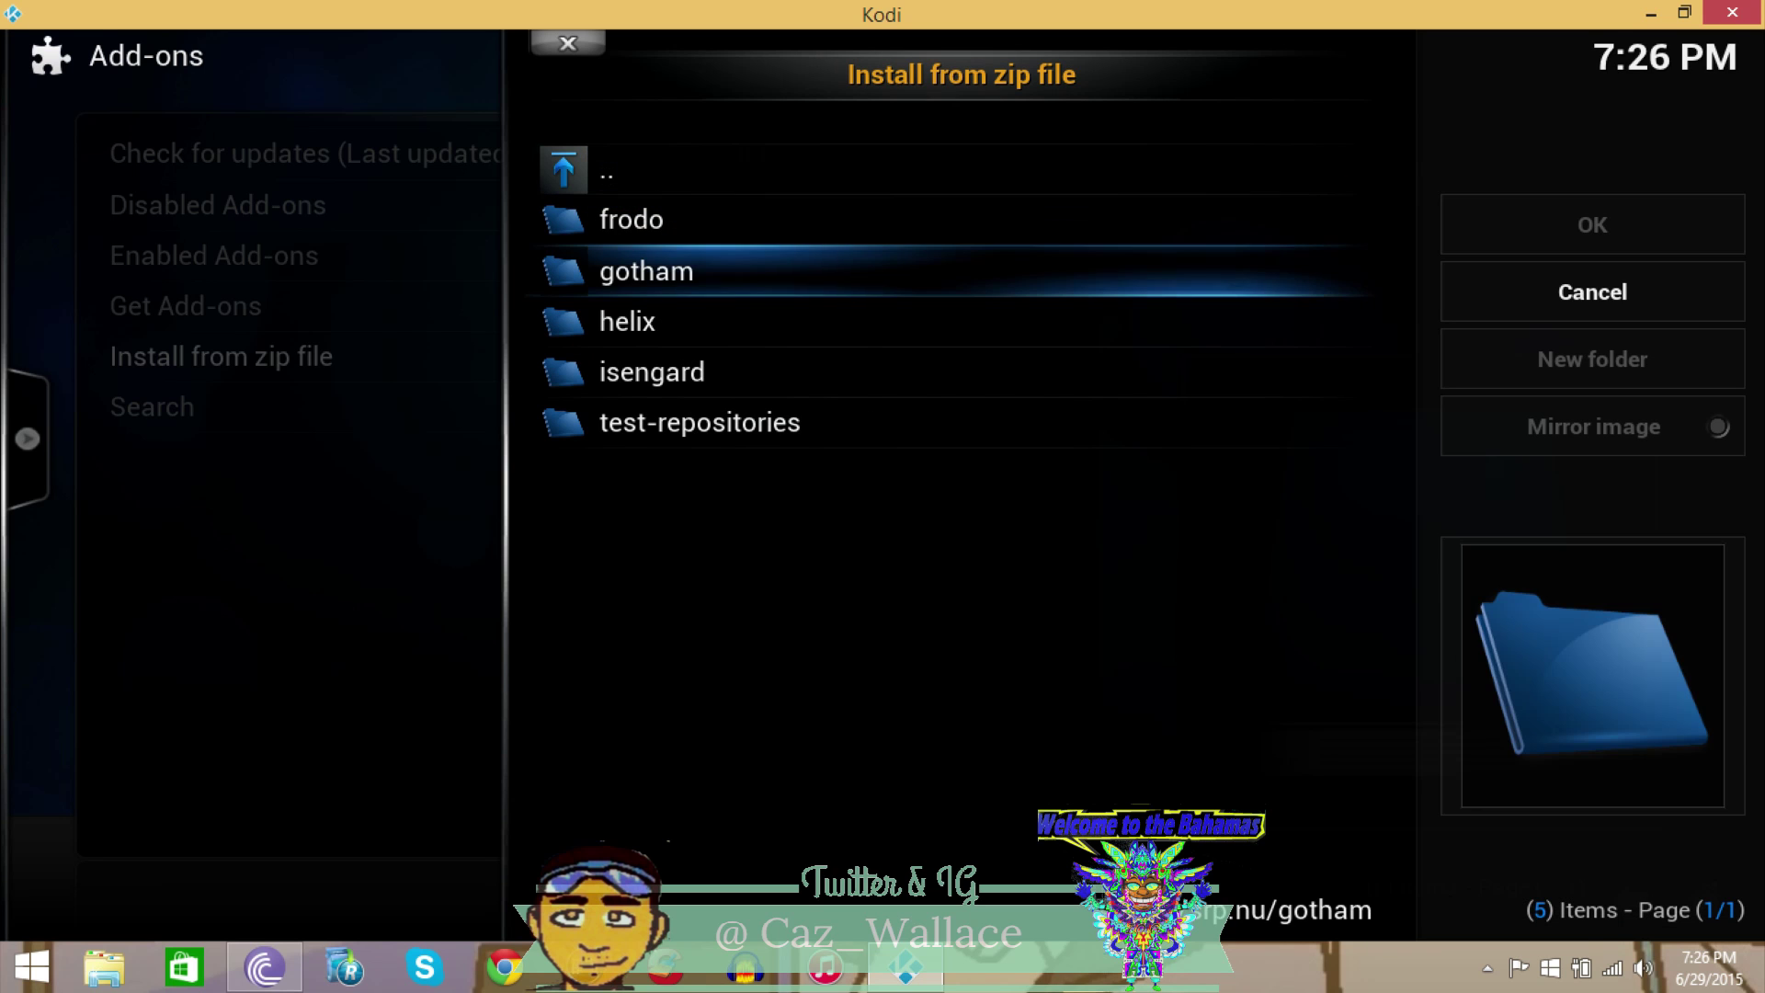
{"action": "key", "text": "Down"}
{"action": "key", "text": "Return"}
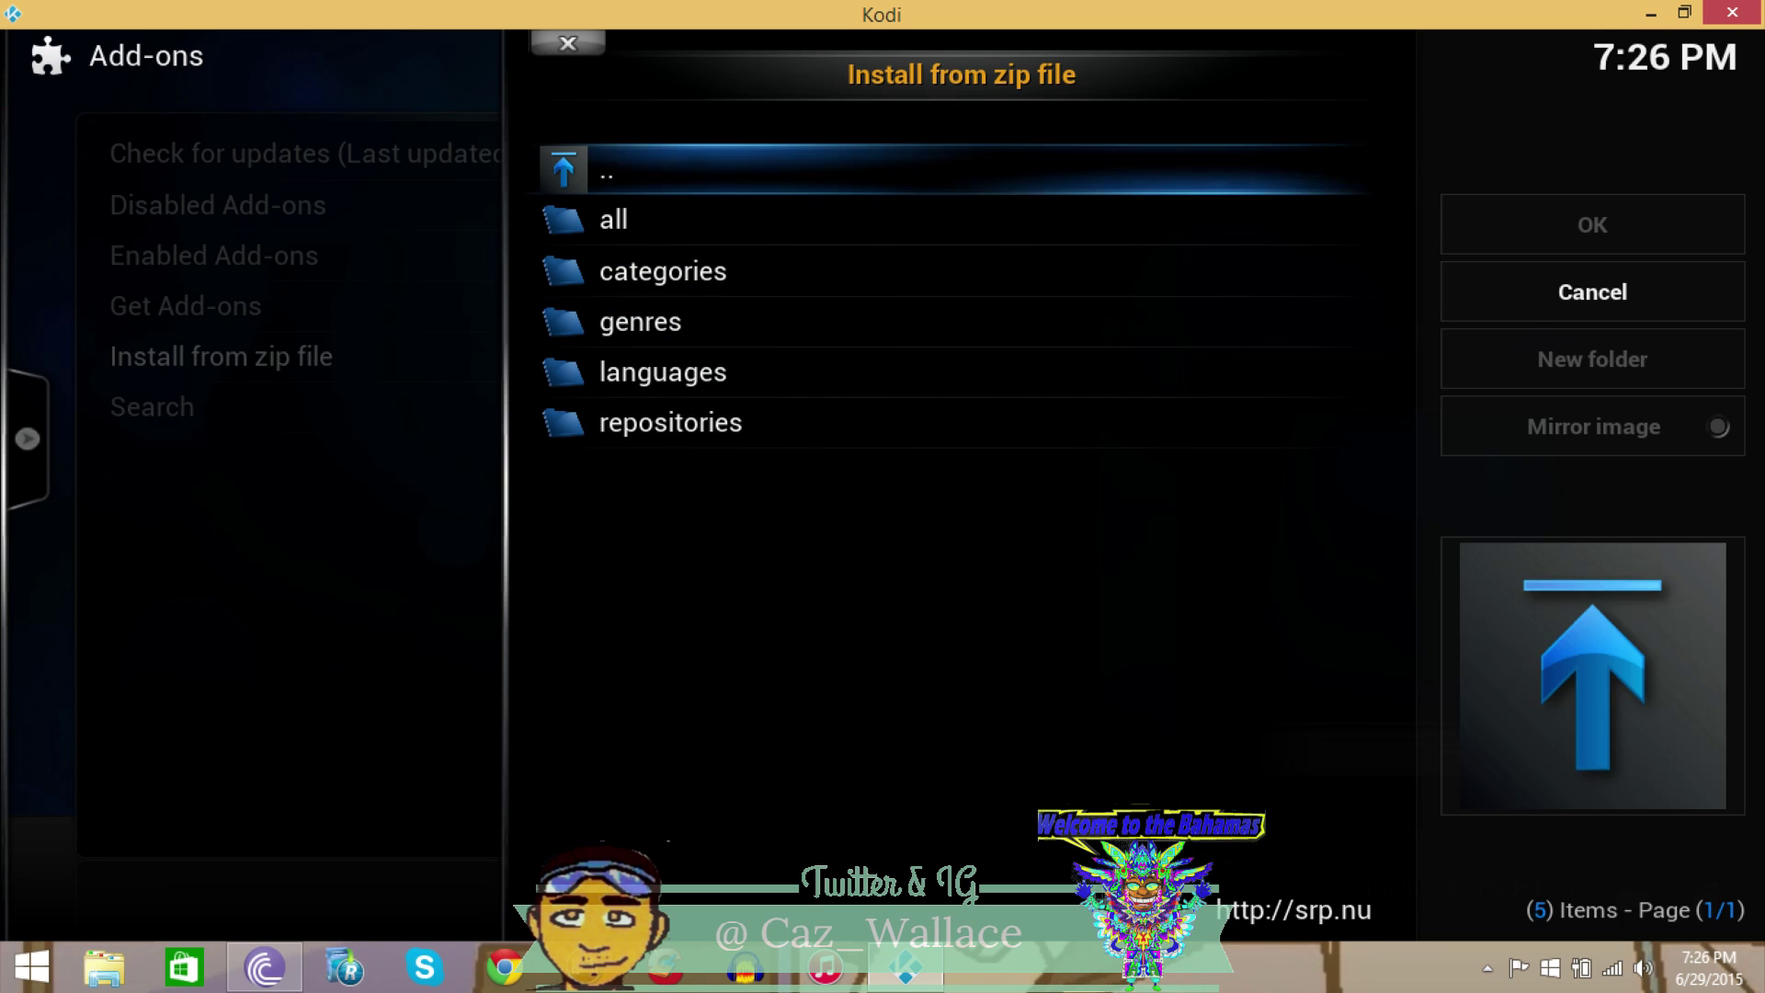
{"action": "key", "text": "Down"}
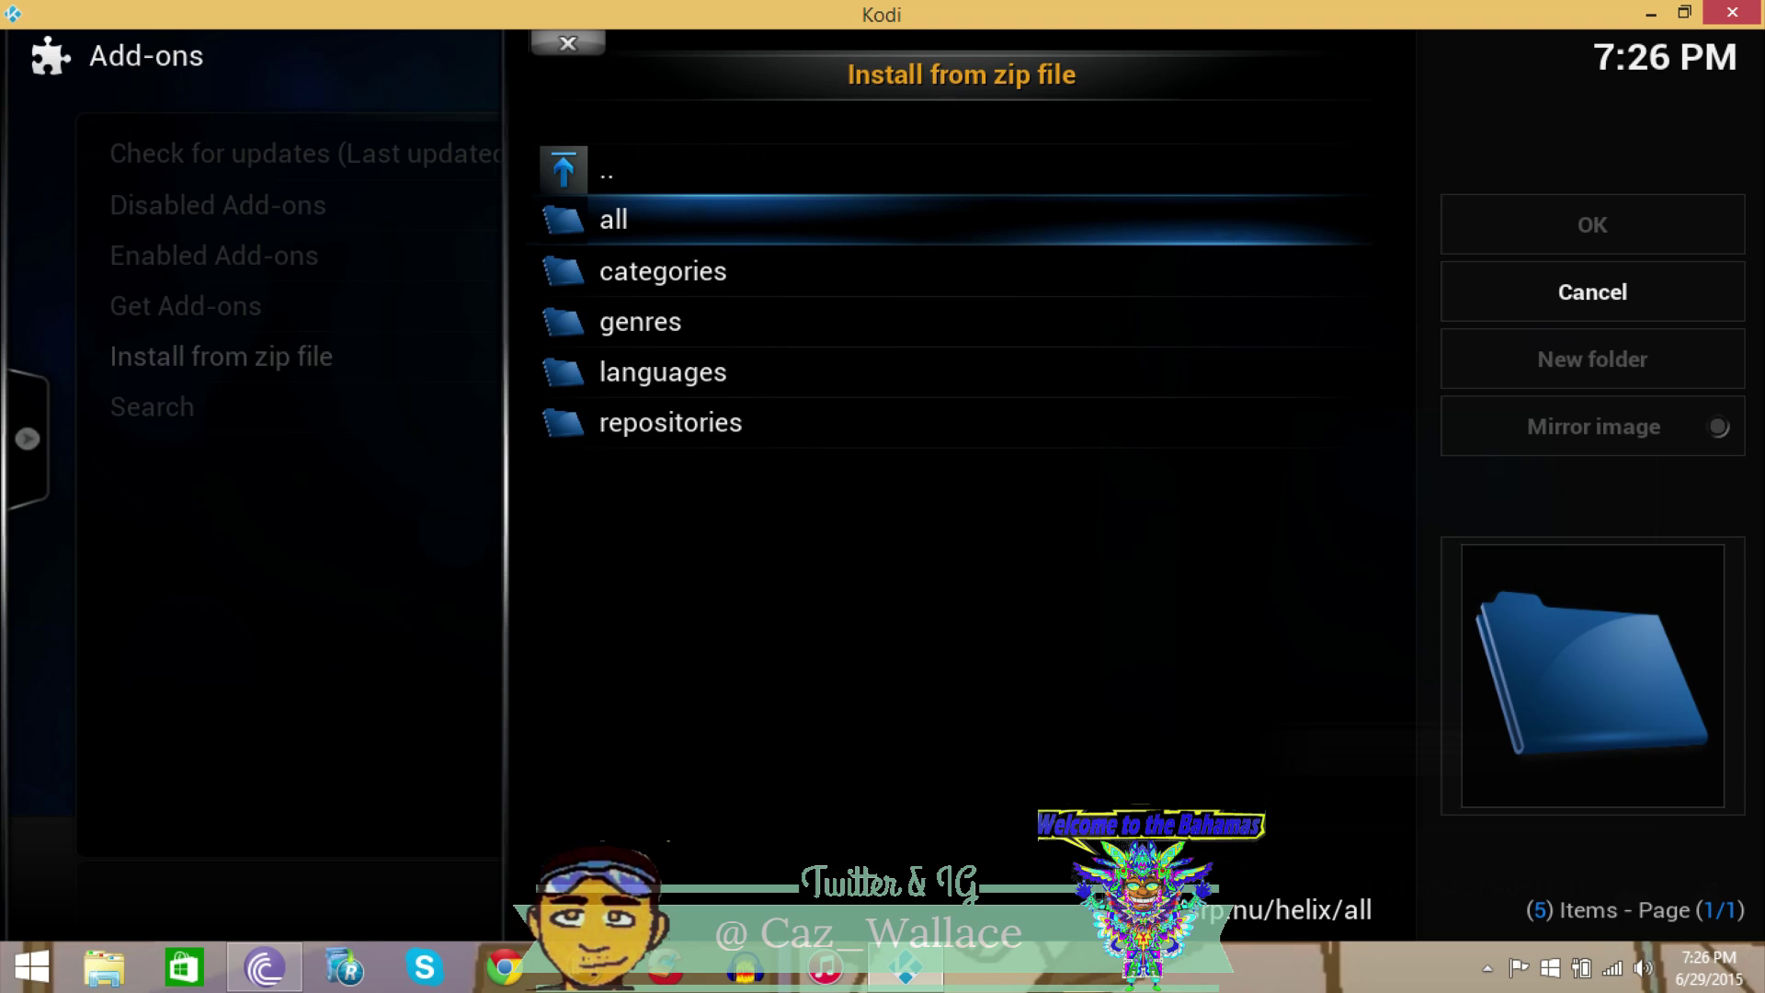
{"action": "key", "text": "Return"}
{"action": "key", "text": "Down"}
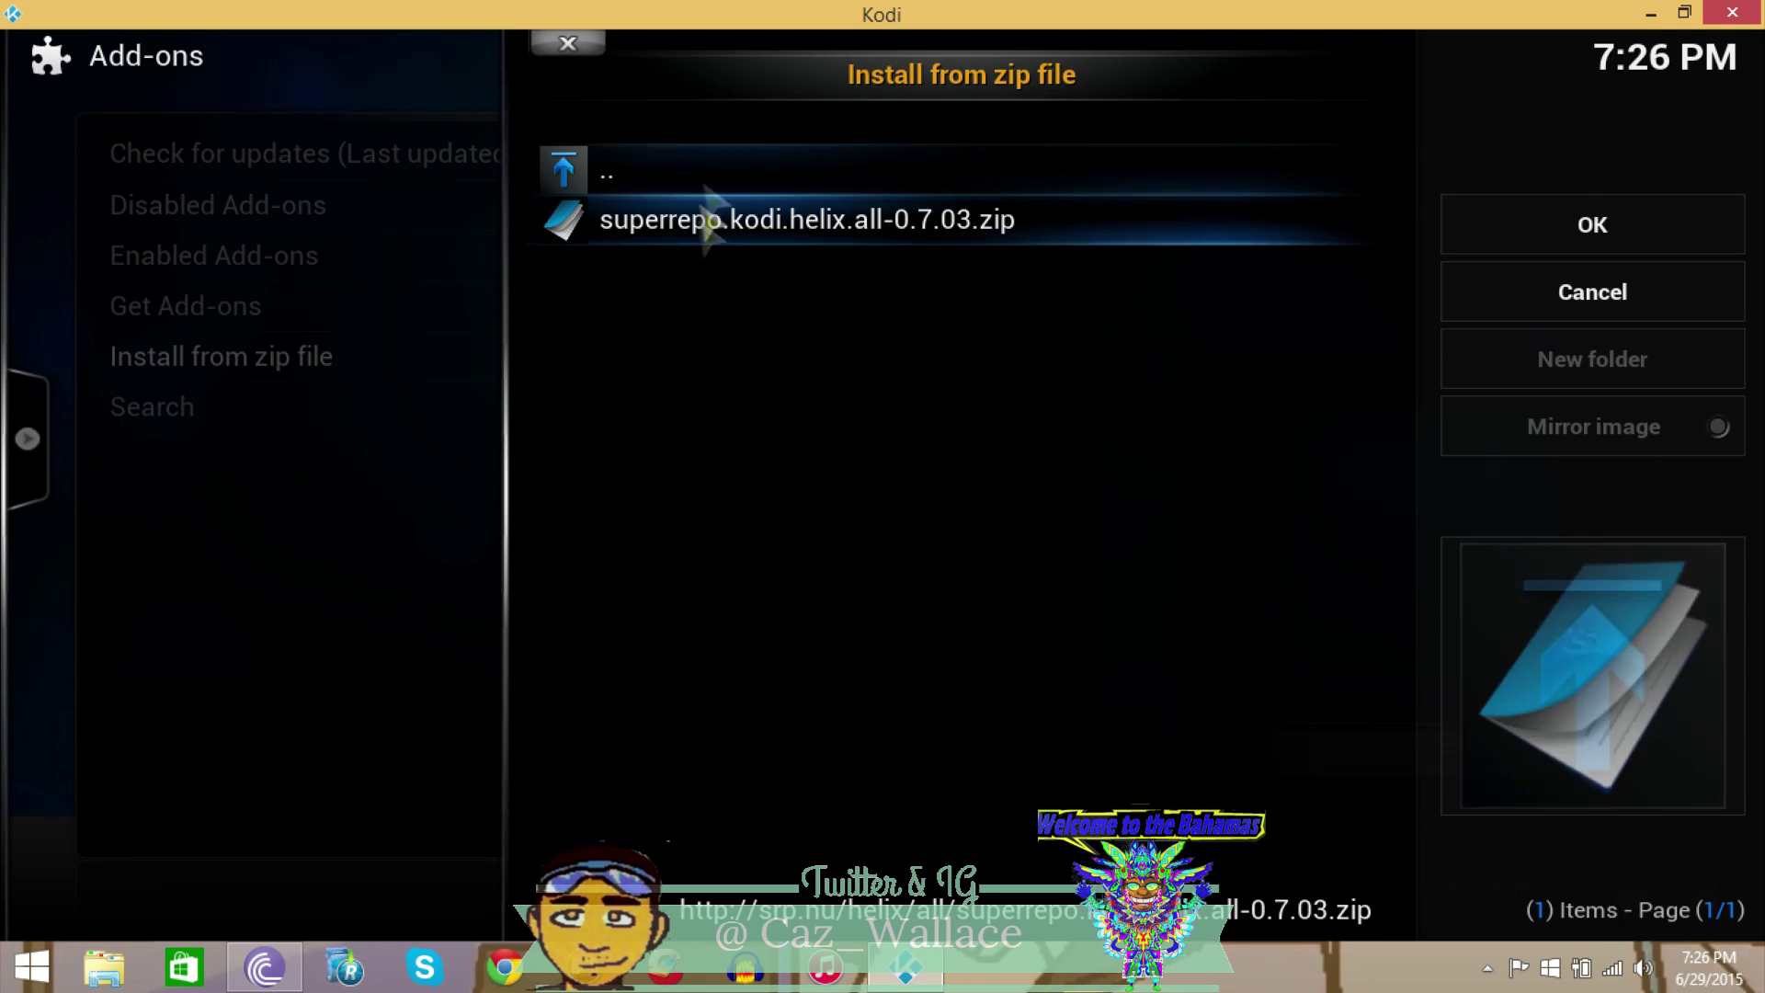
{"action": "left_click", "coordinate": [864, 246]}
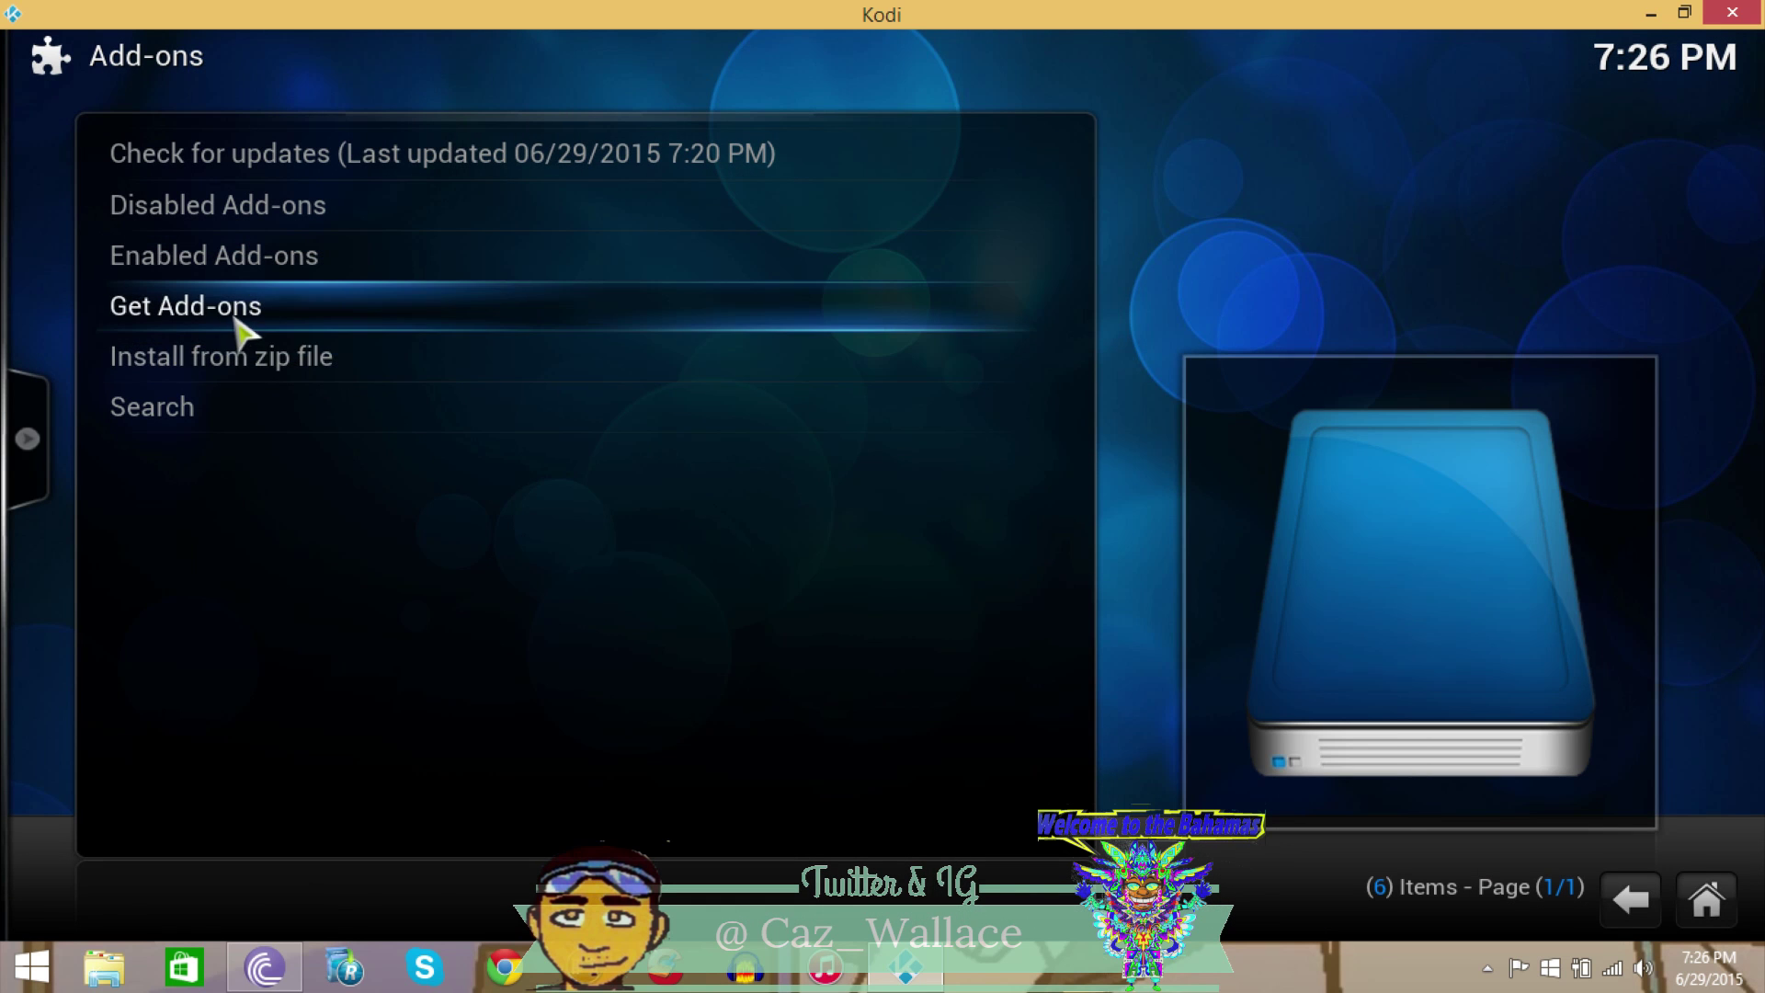
Force refresh the SuperRepo All [Helix][v7] repository under Get Add-ons
{"action": "left_click", "coordinate": [236, 326]}
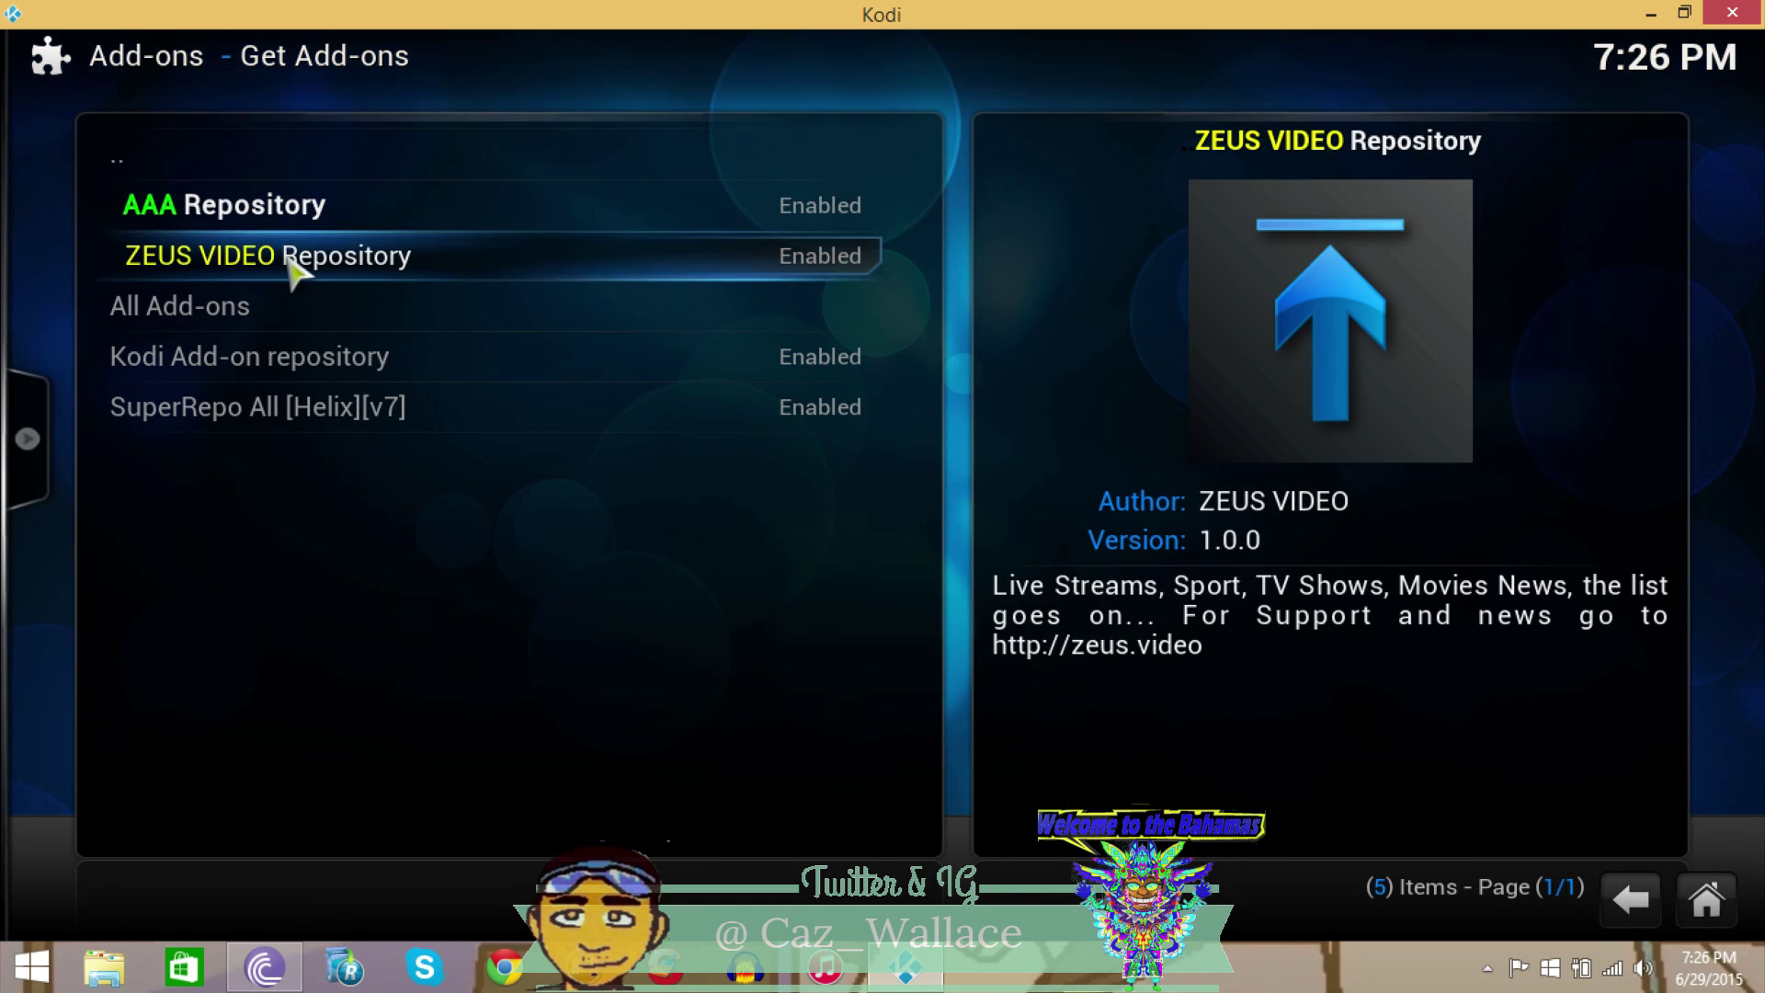
{"action": "right_click", "coordinate": [311, 400]}
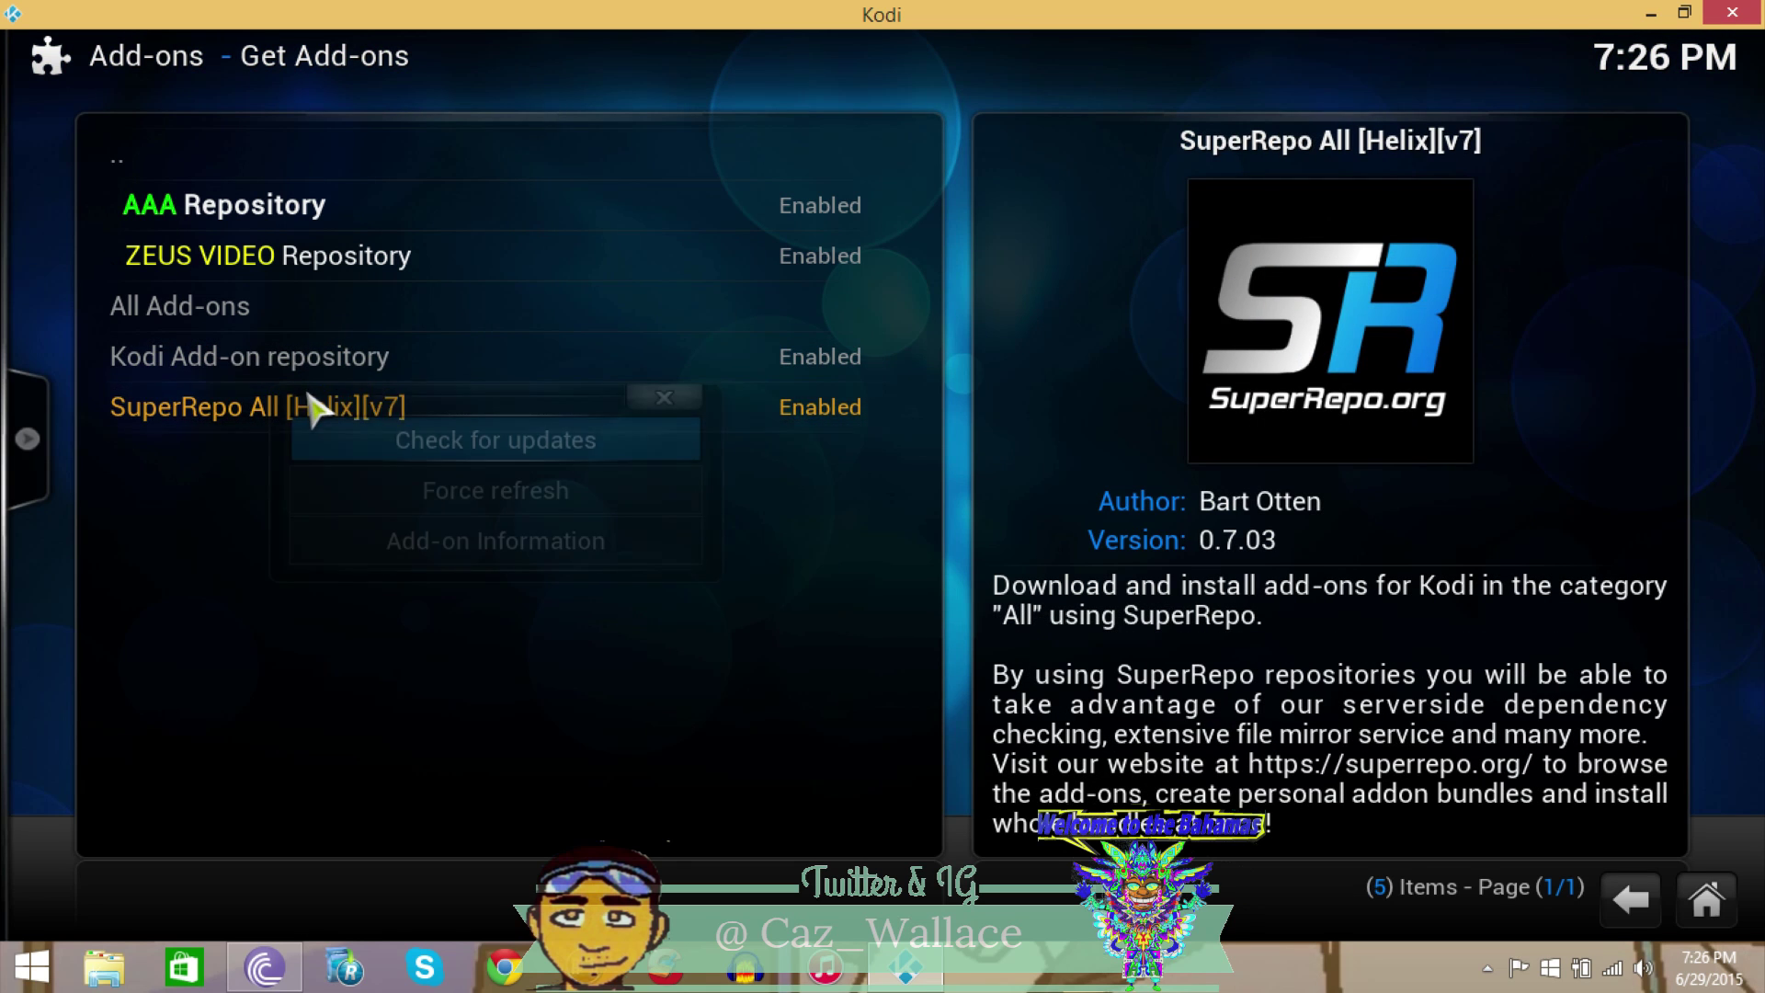
{"action": "left_click", "coordinate": [441, 507]}
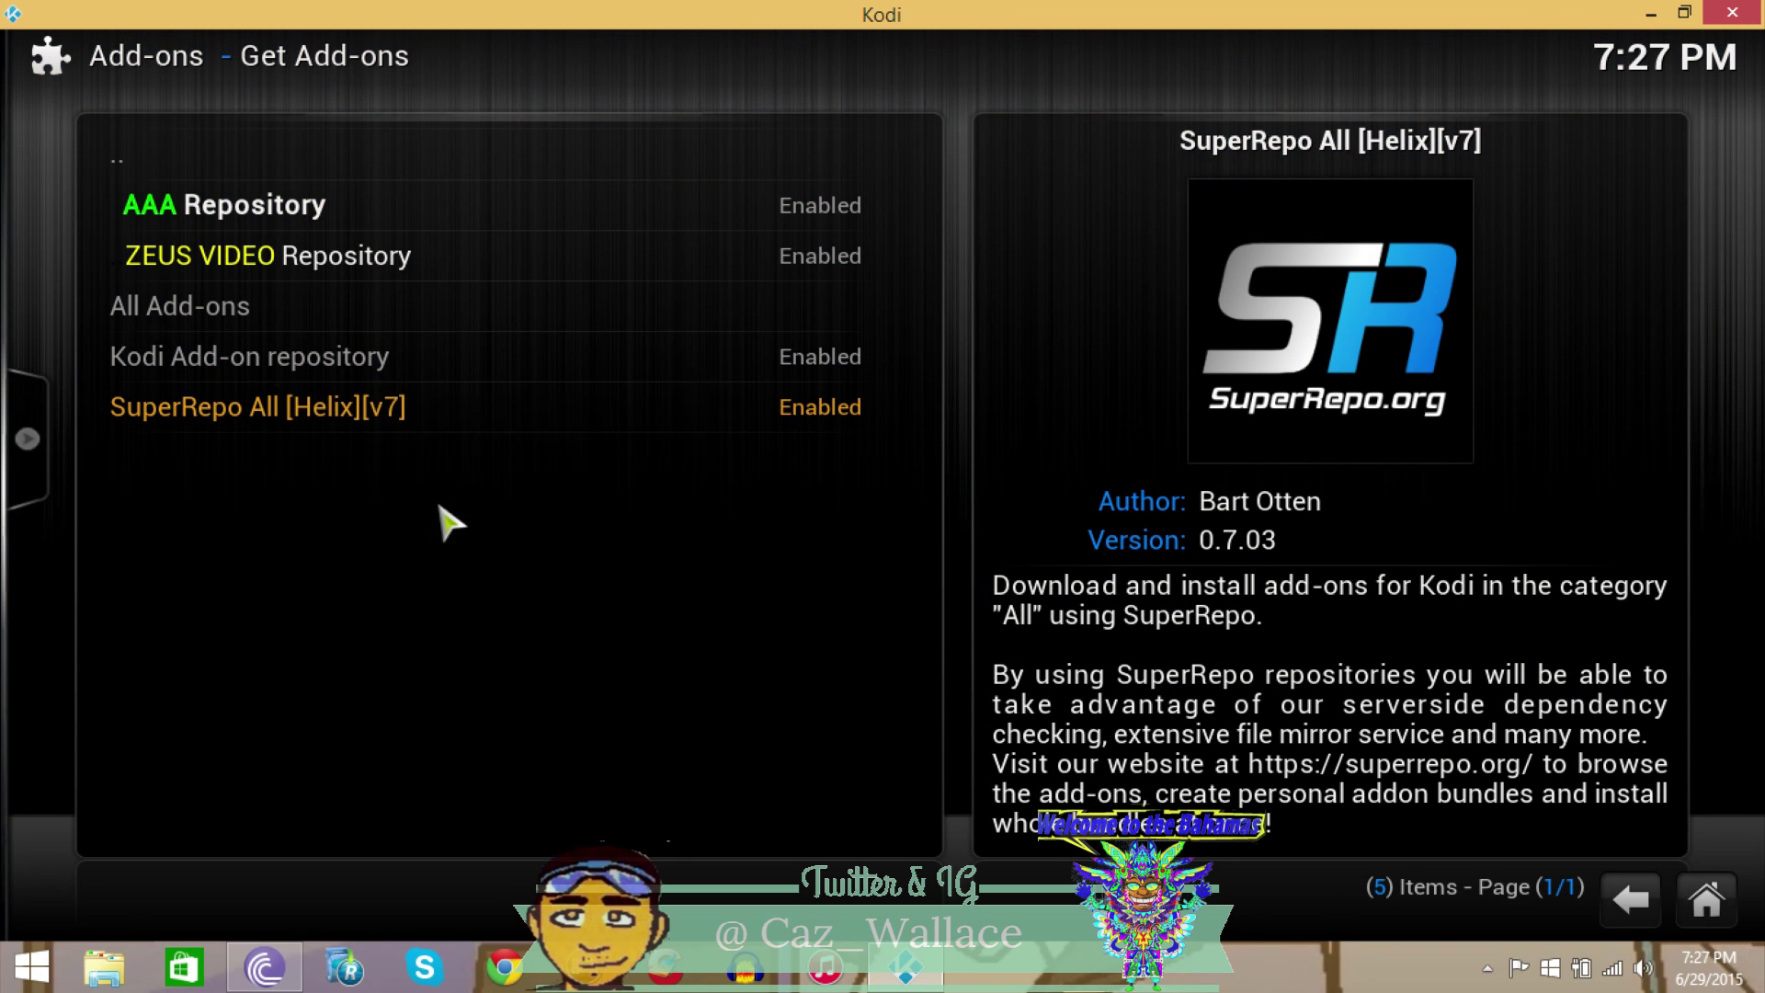
{"action": "key", "text": "Return"}
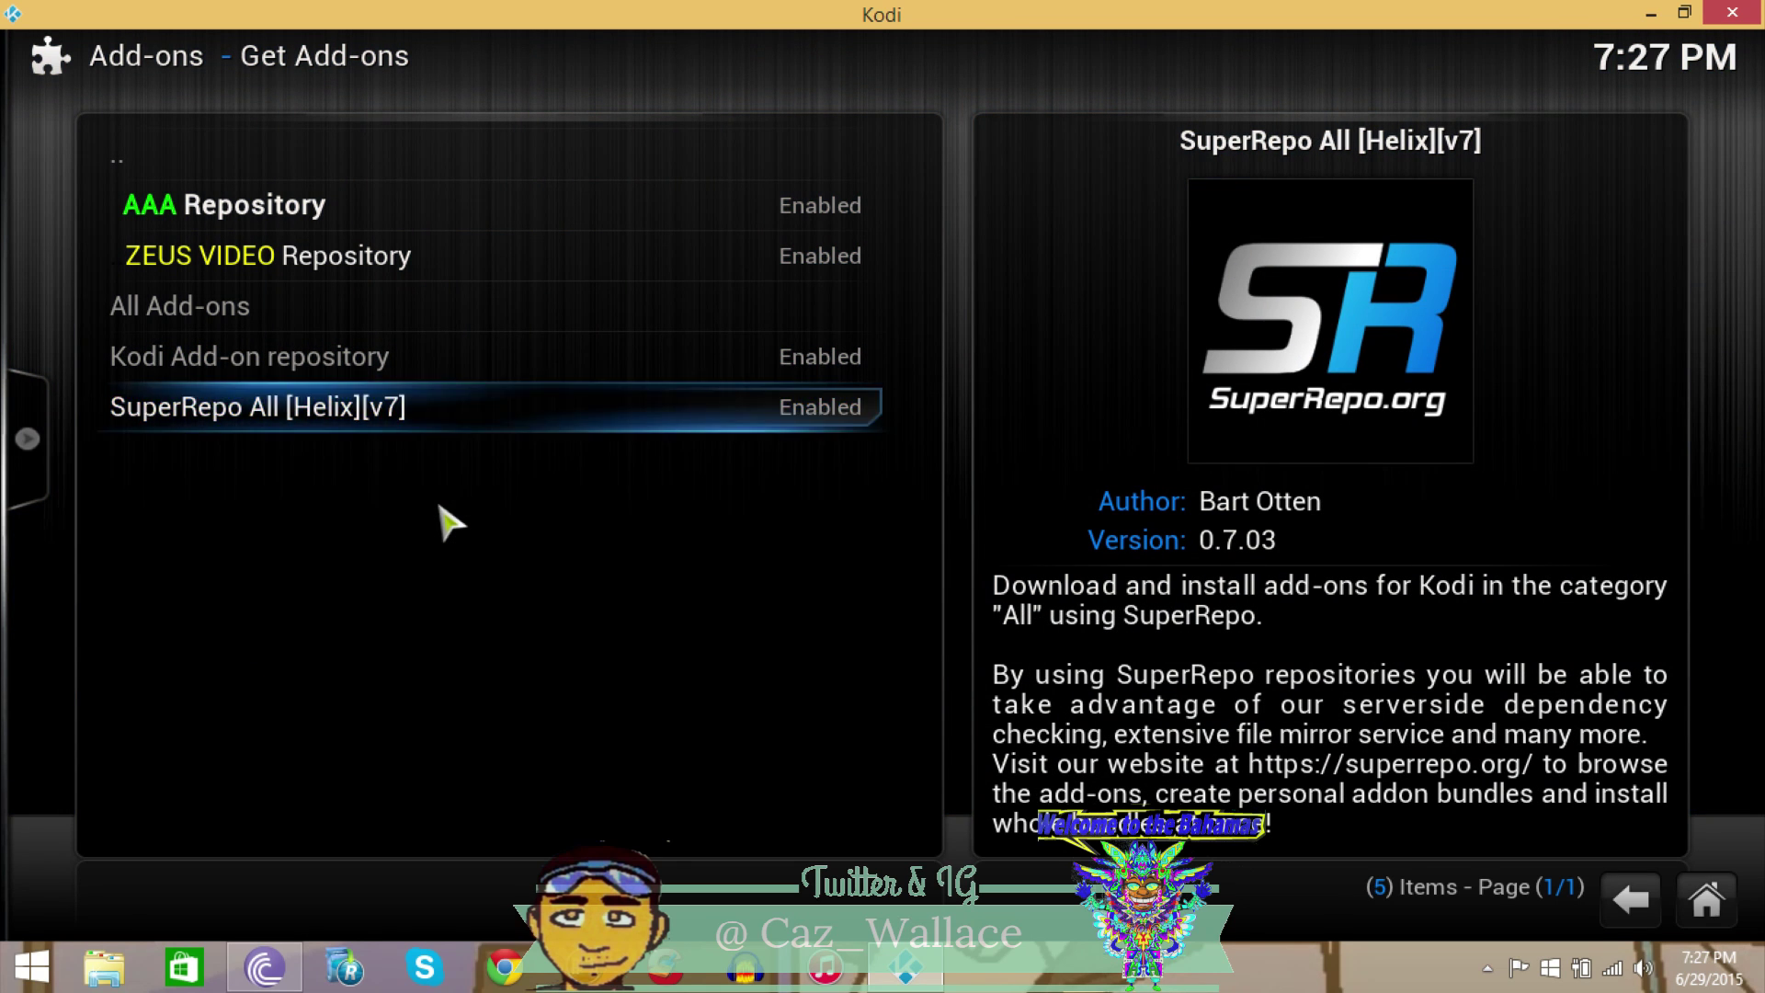
{"action": "key", "text": "BackSpace"}
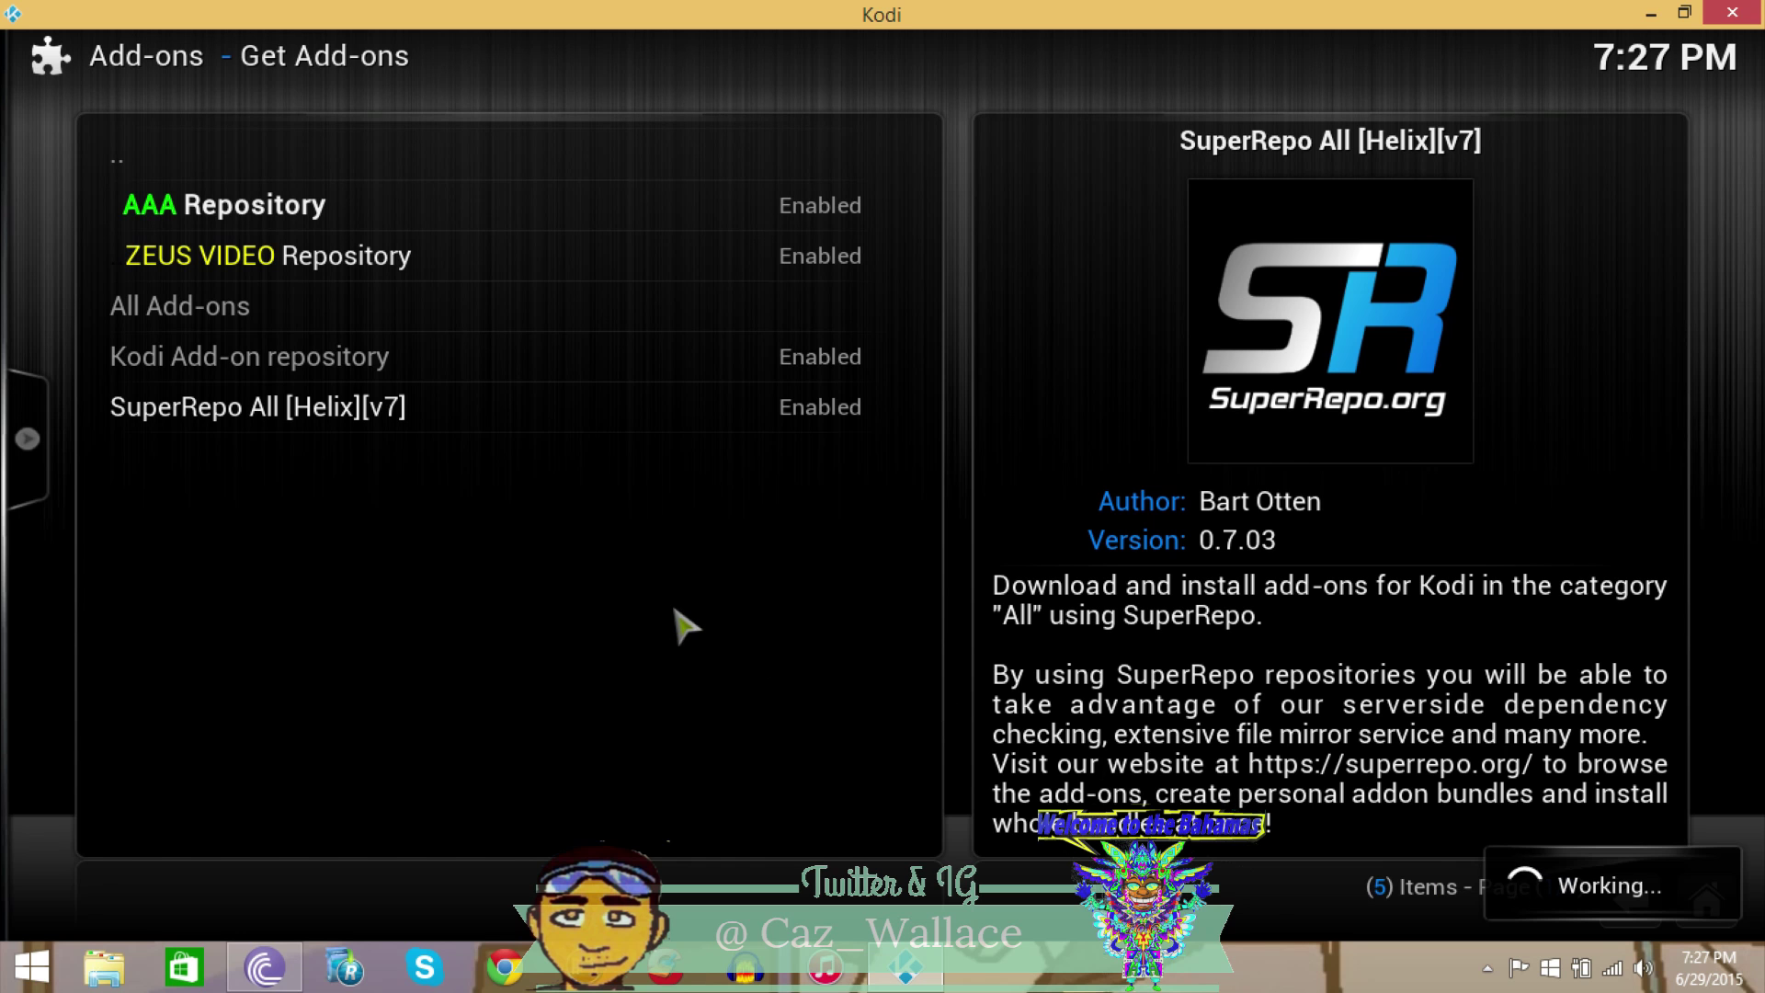
Browse SuperRepo's Video Add-ons category, then back out to the add-on Search entry
{"action": "key", "text": "Up"}
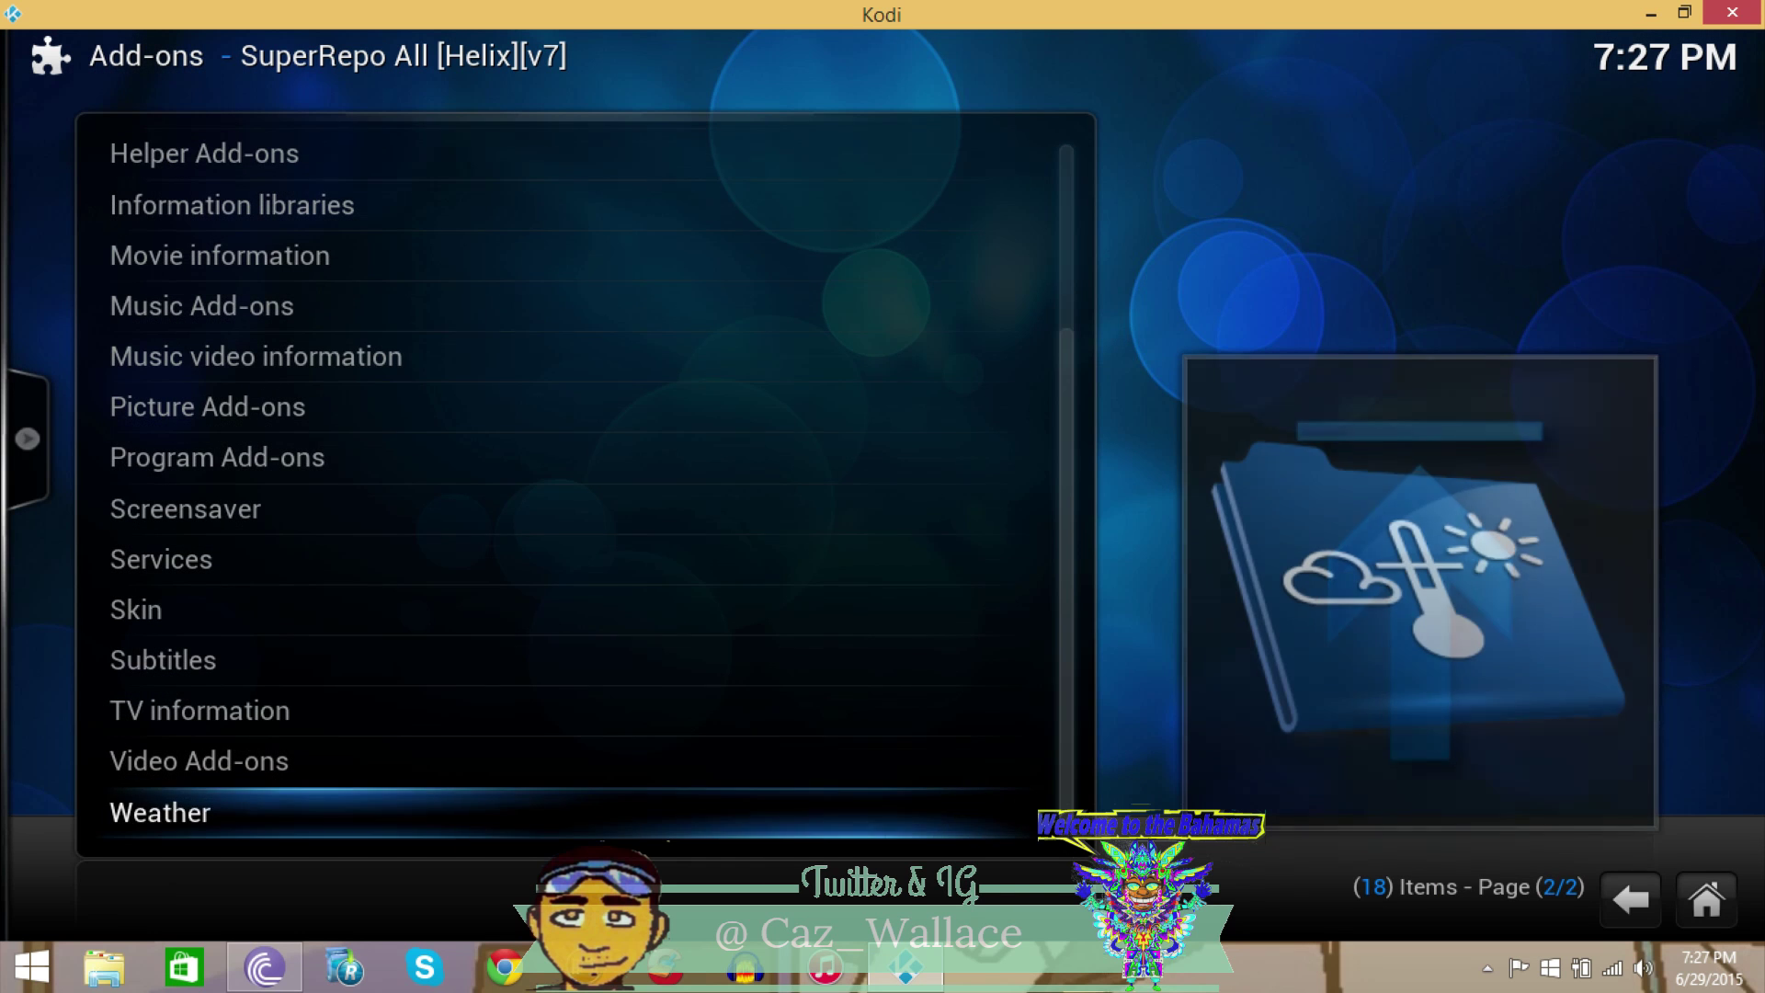
{"action": "key", "text": "Up"}
{"action": "key", "text": "Return"}
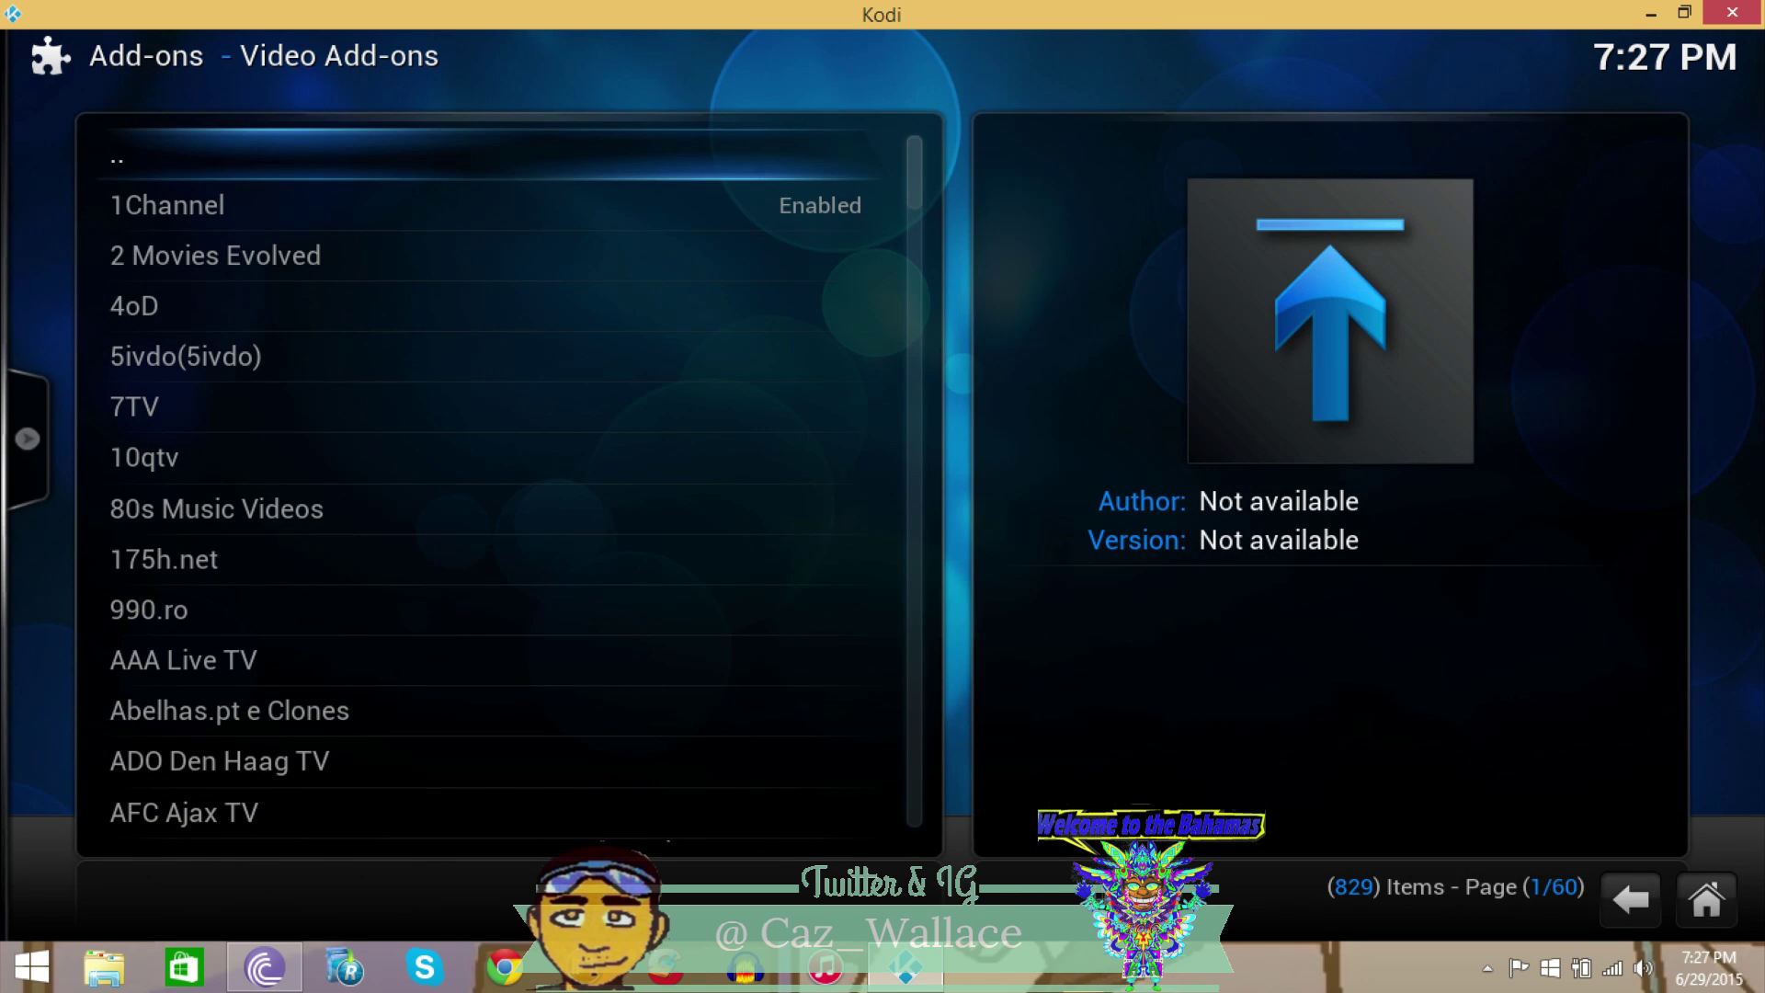
{"action": "key", "text": "Return"}
{"action": "key", "text": "Down"}
{"action": "key", "text": "Down"}
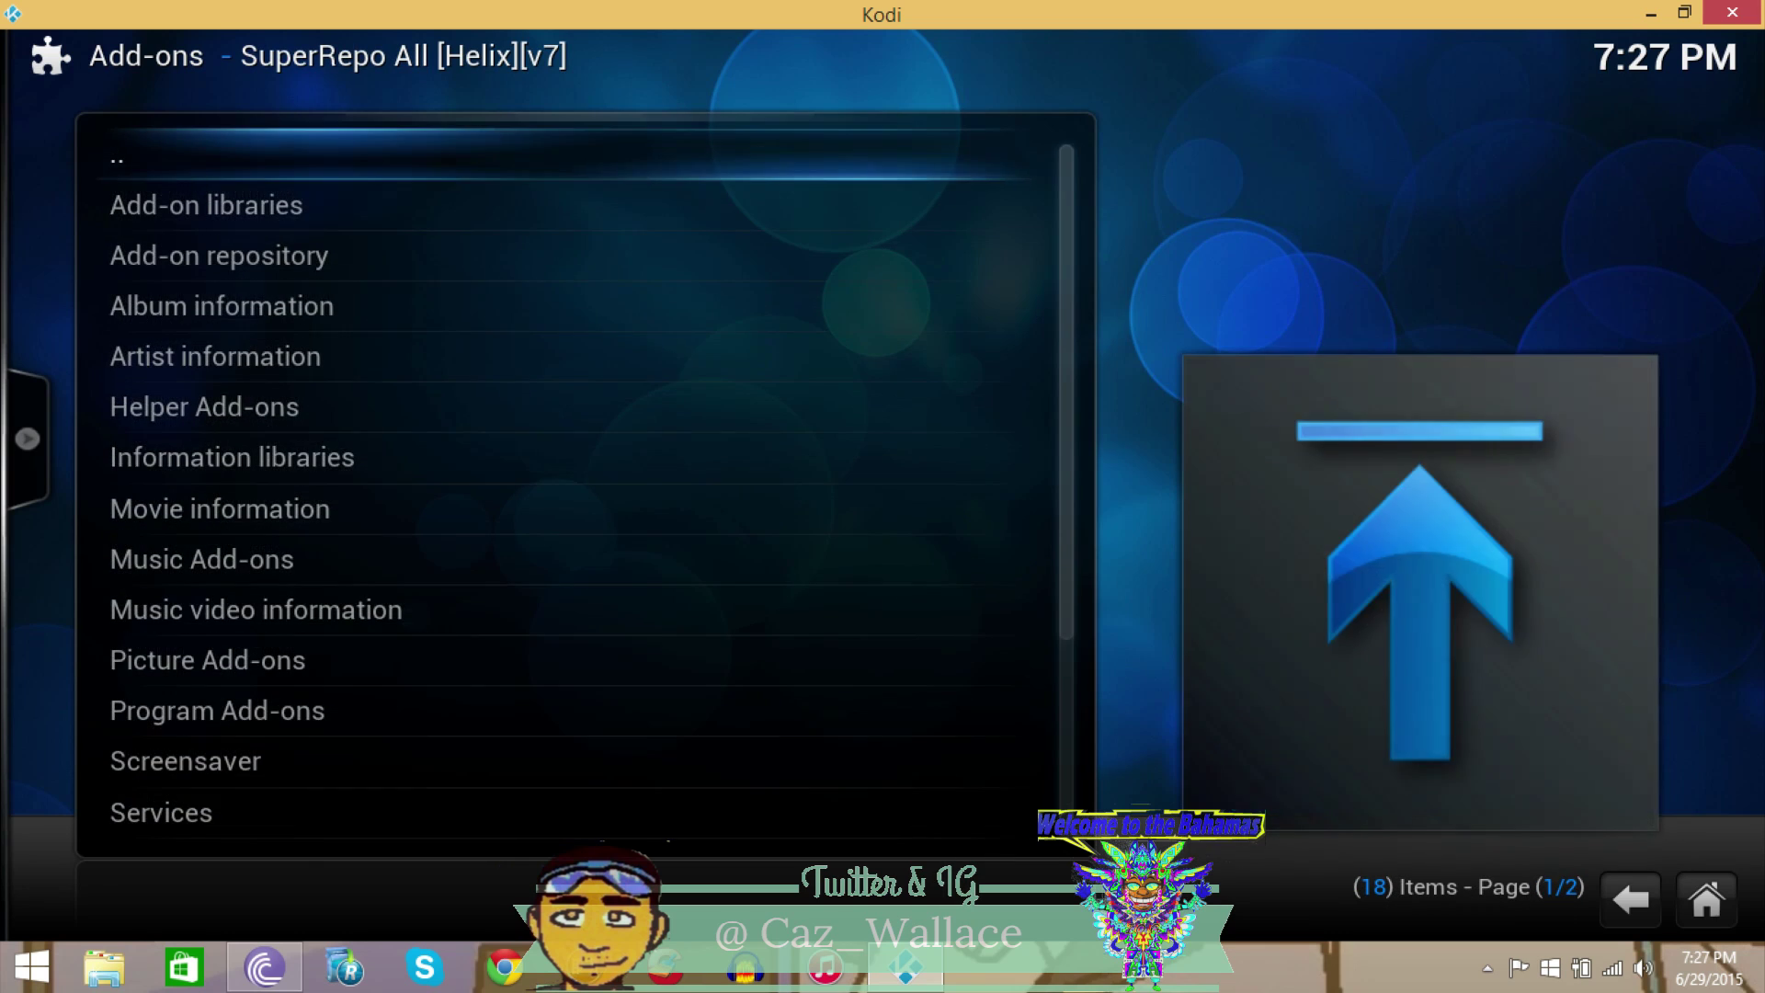
{"action": "key", "text": "Return"}
{"action": "key", "text": "Down"}
{"action": "key", "text": "Return"}
{"action": "key", "text": "Down"}
{"action": "key", "text": "Down"}
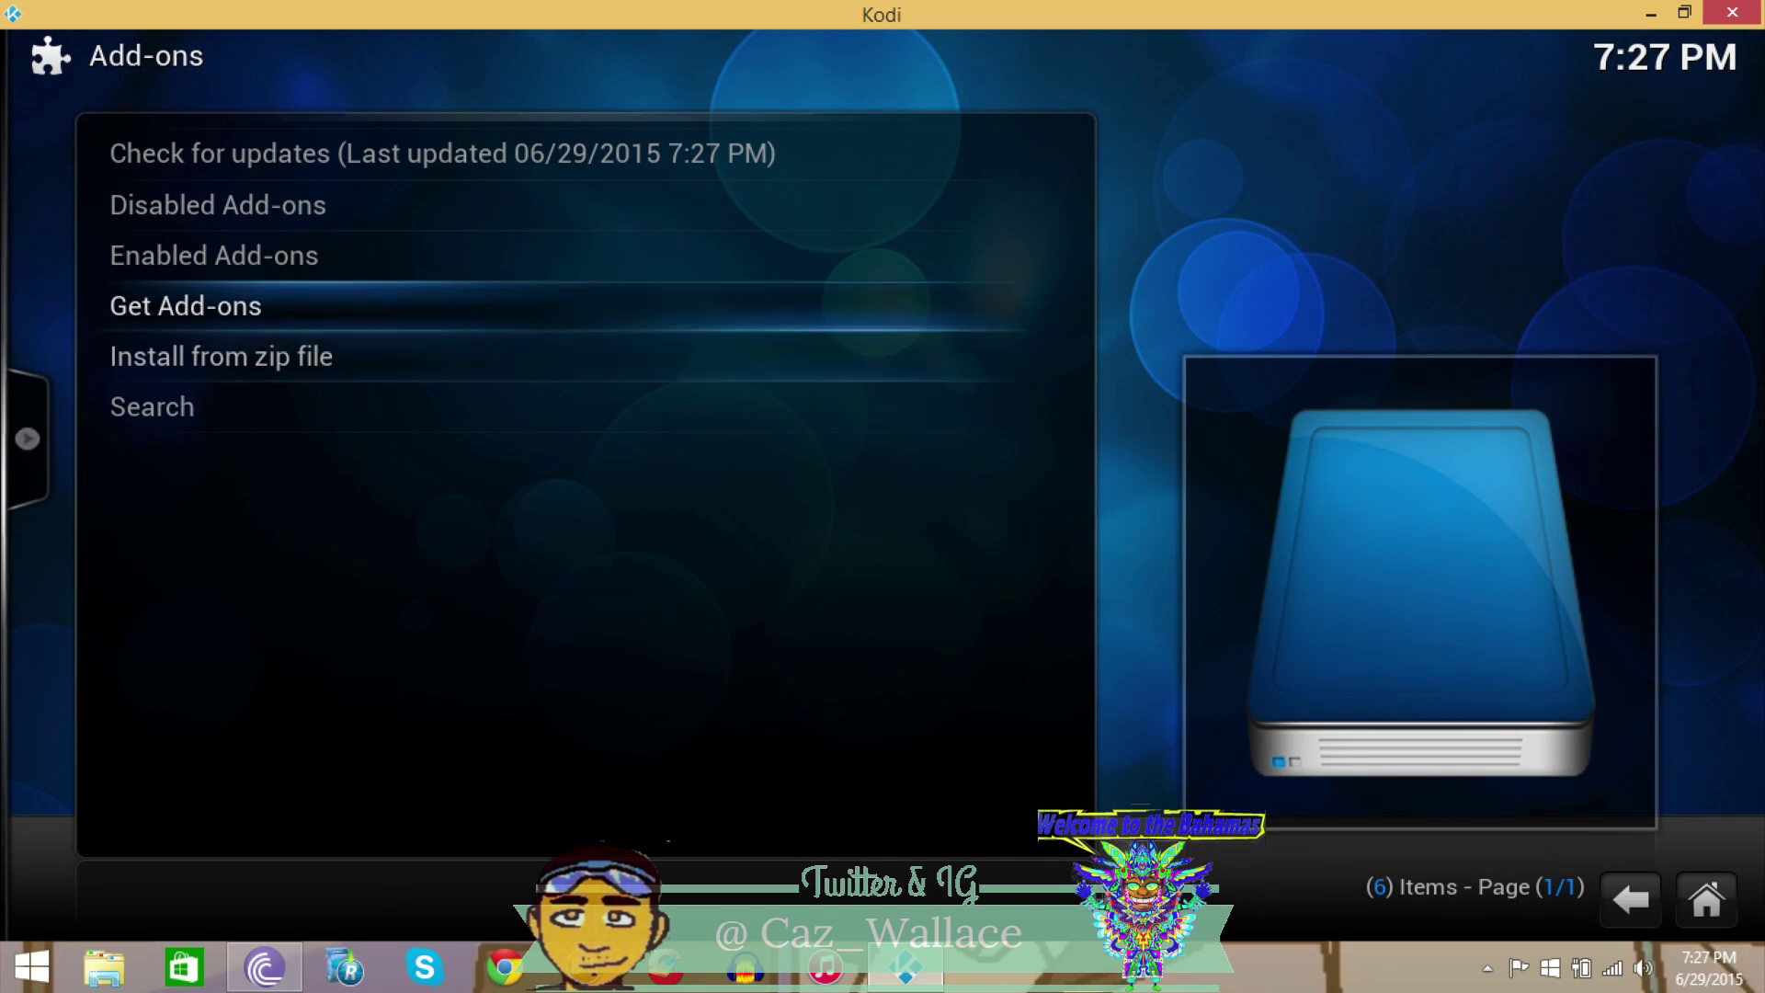
{"action": "key", "text": "Return"}
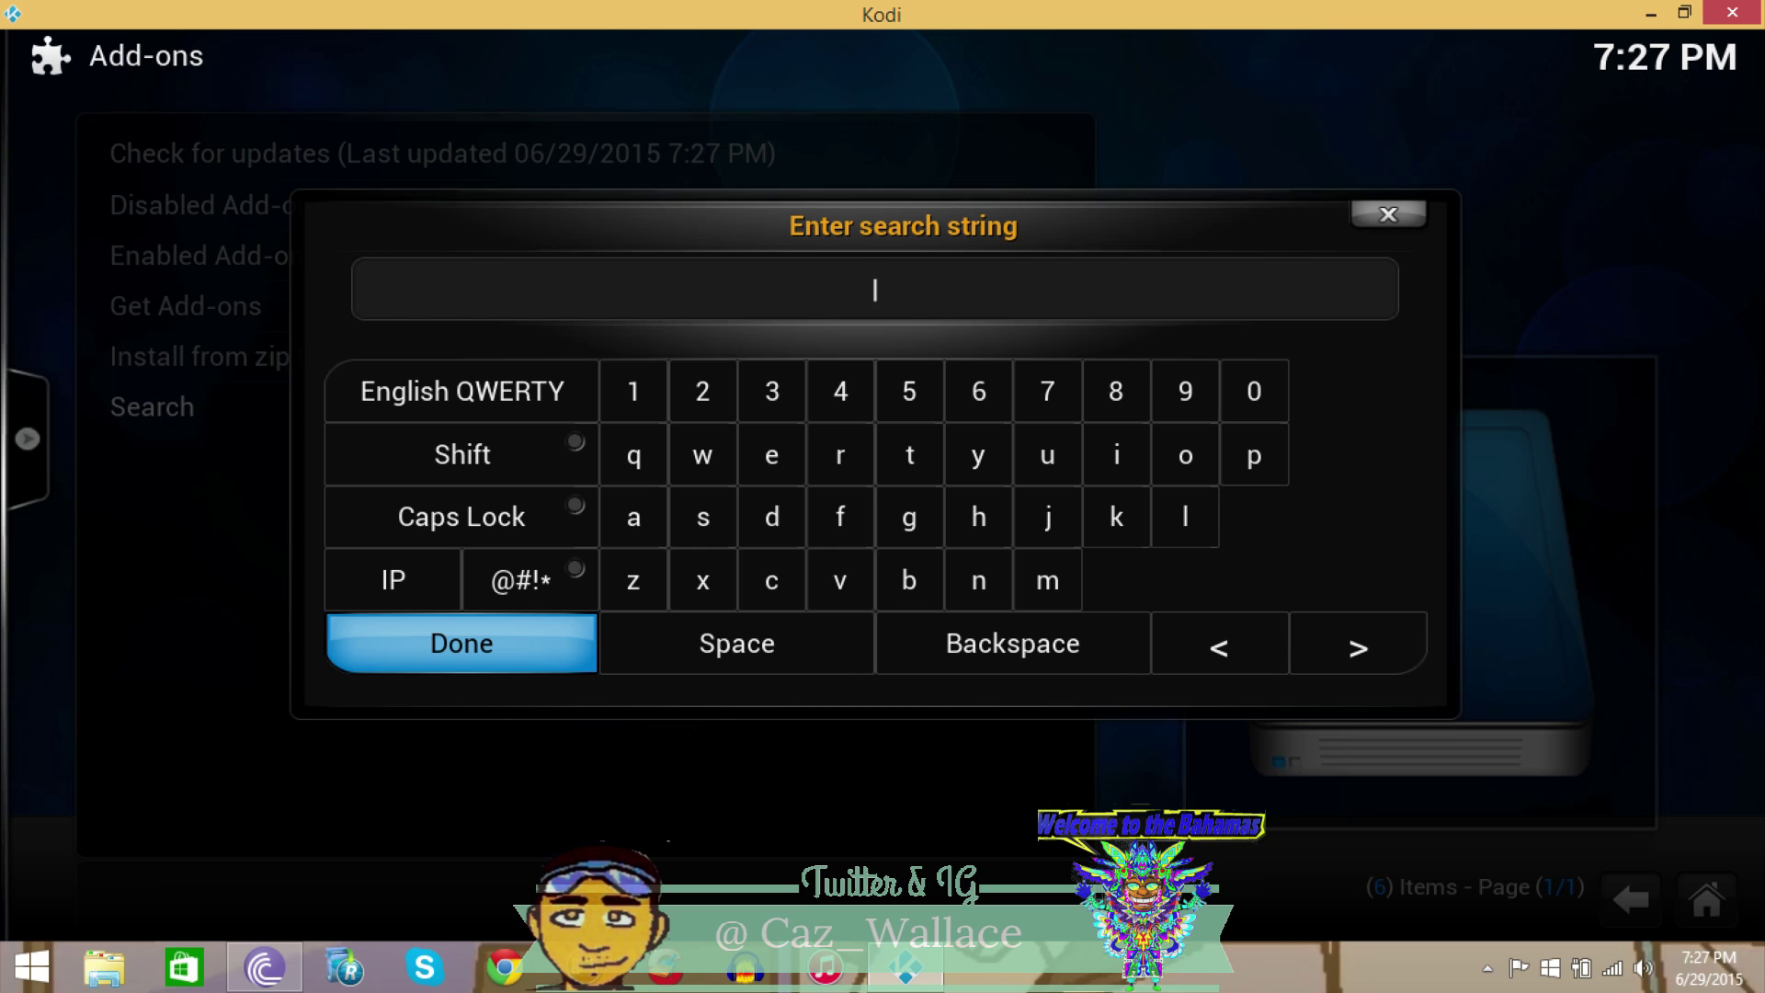
Search the available add-ons for 'playlist loader'
{"action": "type", "text": "plsyl"}
{"action": "key", "text": "BackSpace"}
{"action": "key", "text": "BackSpace"}
{"action": "key", "text": "BackSpace"}
{"action": "type", "text": "laylis"}
{"action": "key", "text": "BackSpace"}
{"action": "type", "text": "ist load"}
{"action": "type", "text": "er"}
{"action": "key", "text": "Return"}
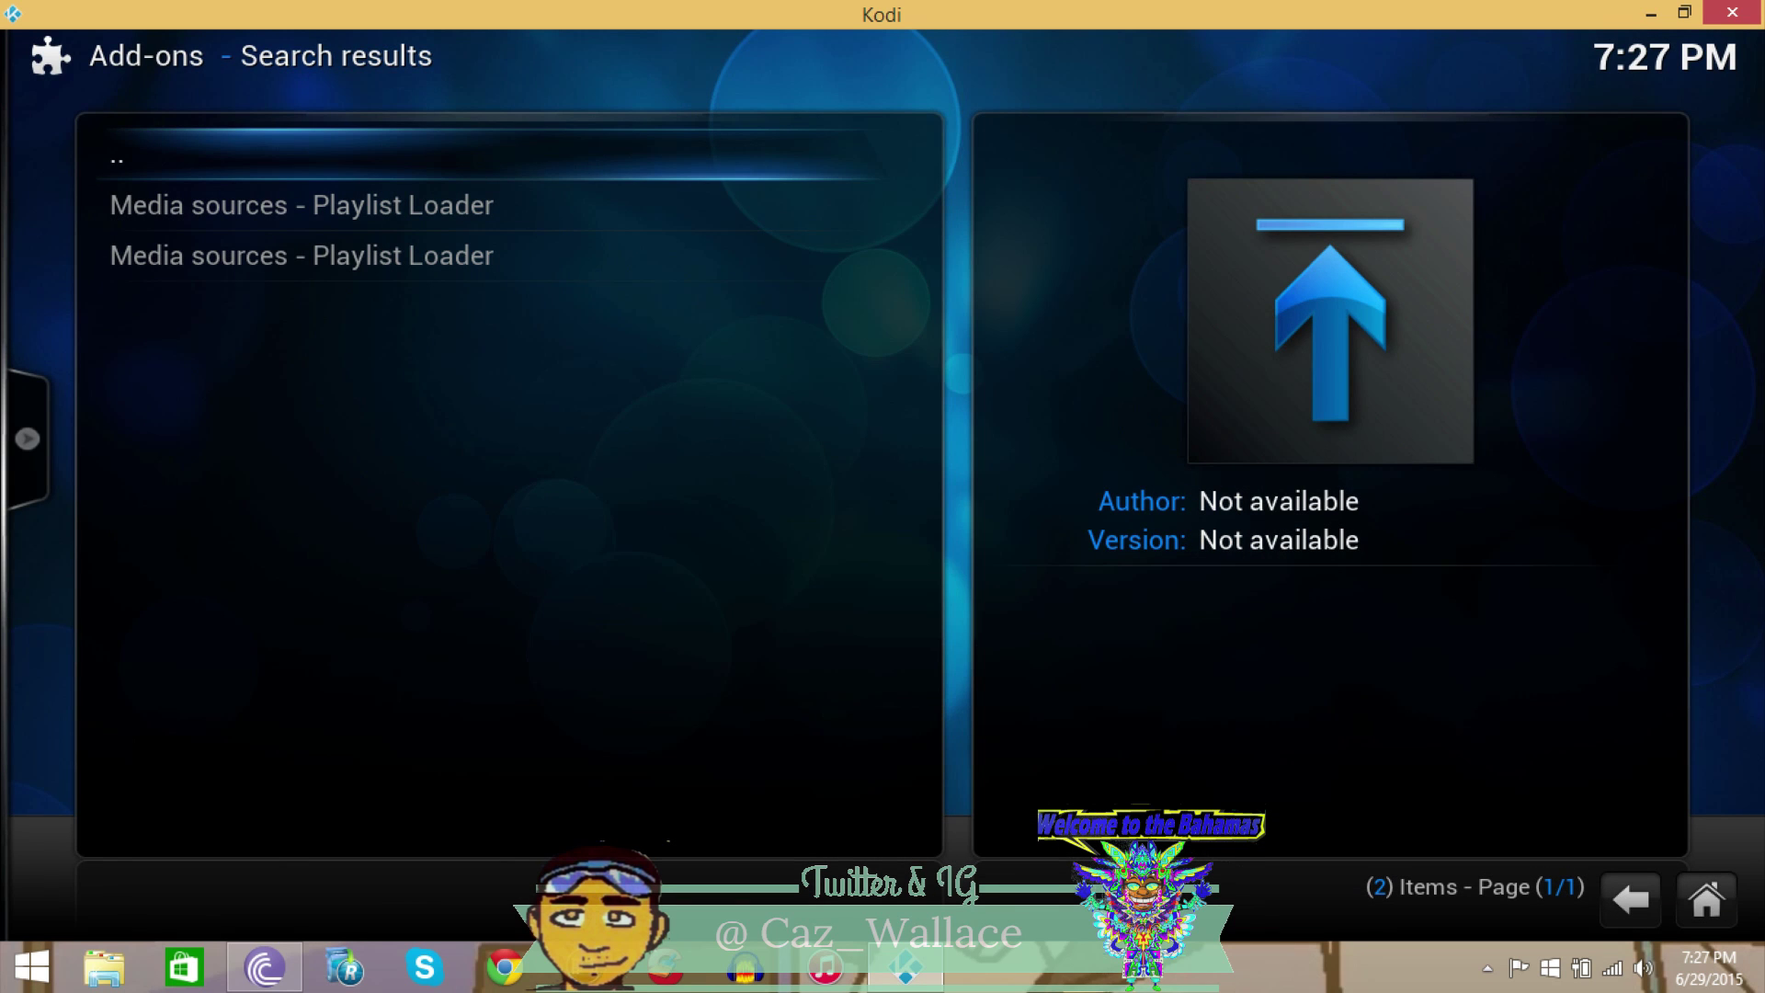
Enable Playlist Loader 1.0.6 from its add-on information, then back out to home
{"action": "left_click", "coordinate": [301, 205]}
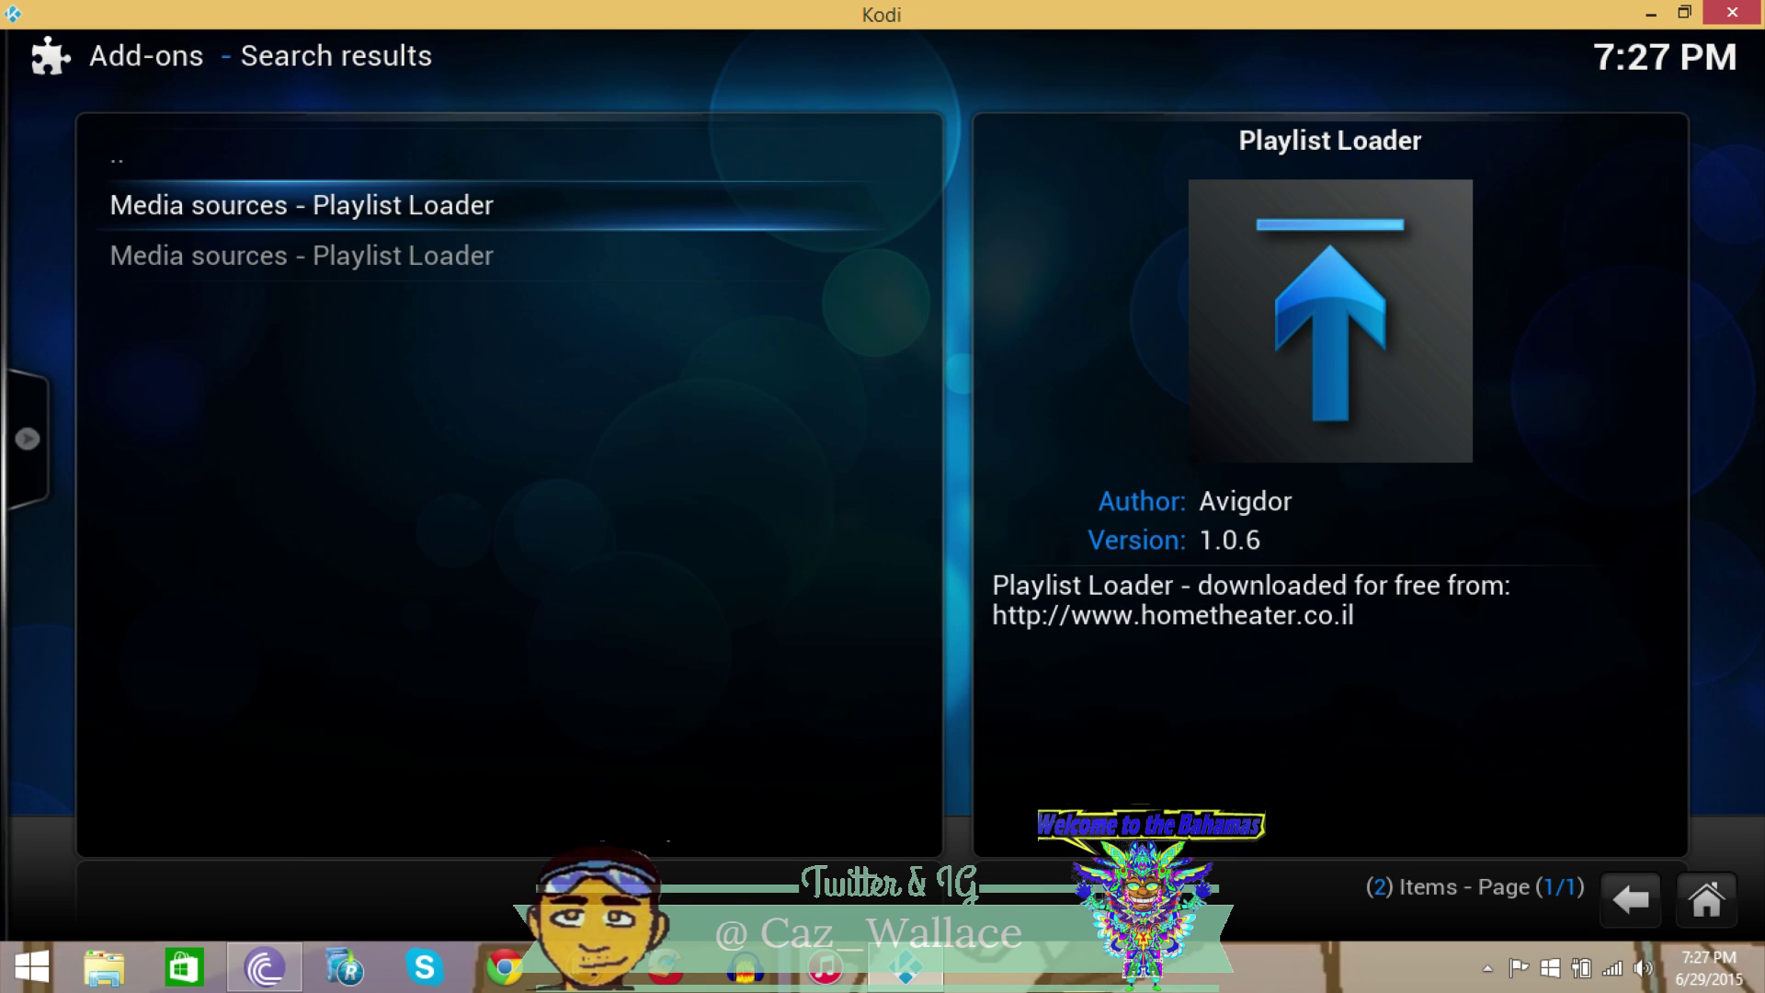
{"action": "key", "text": "Return"}
{"action": "key", "text": "Return"}
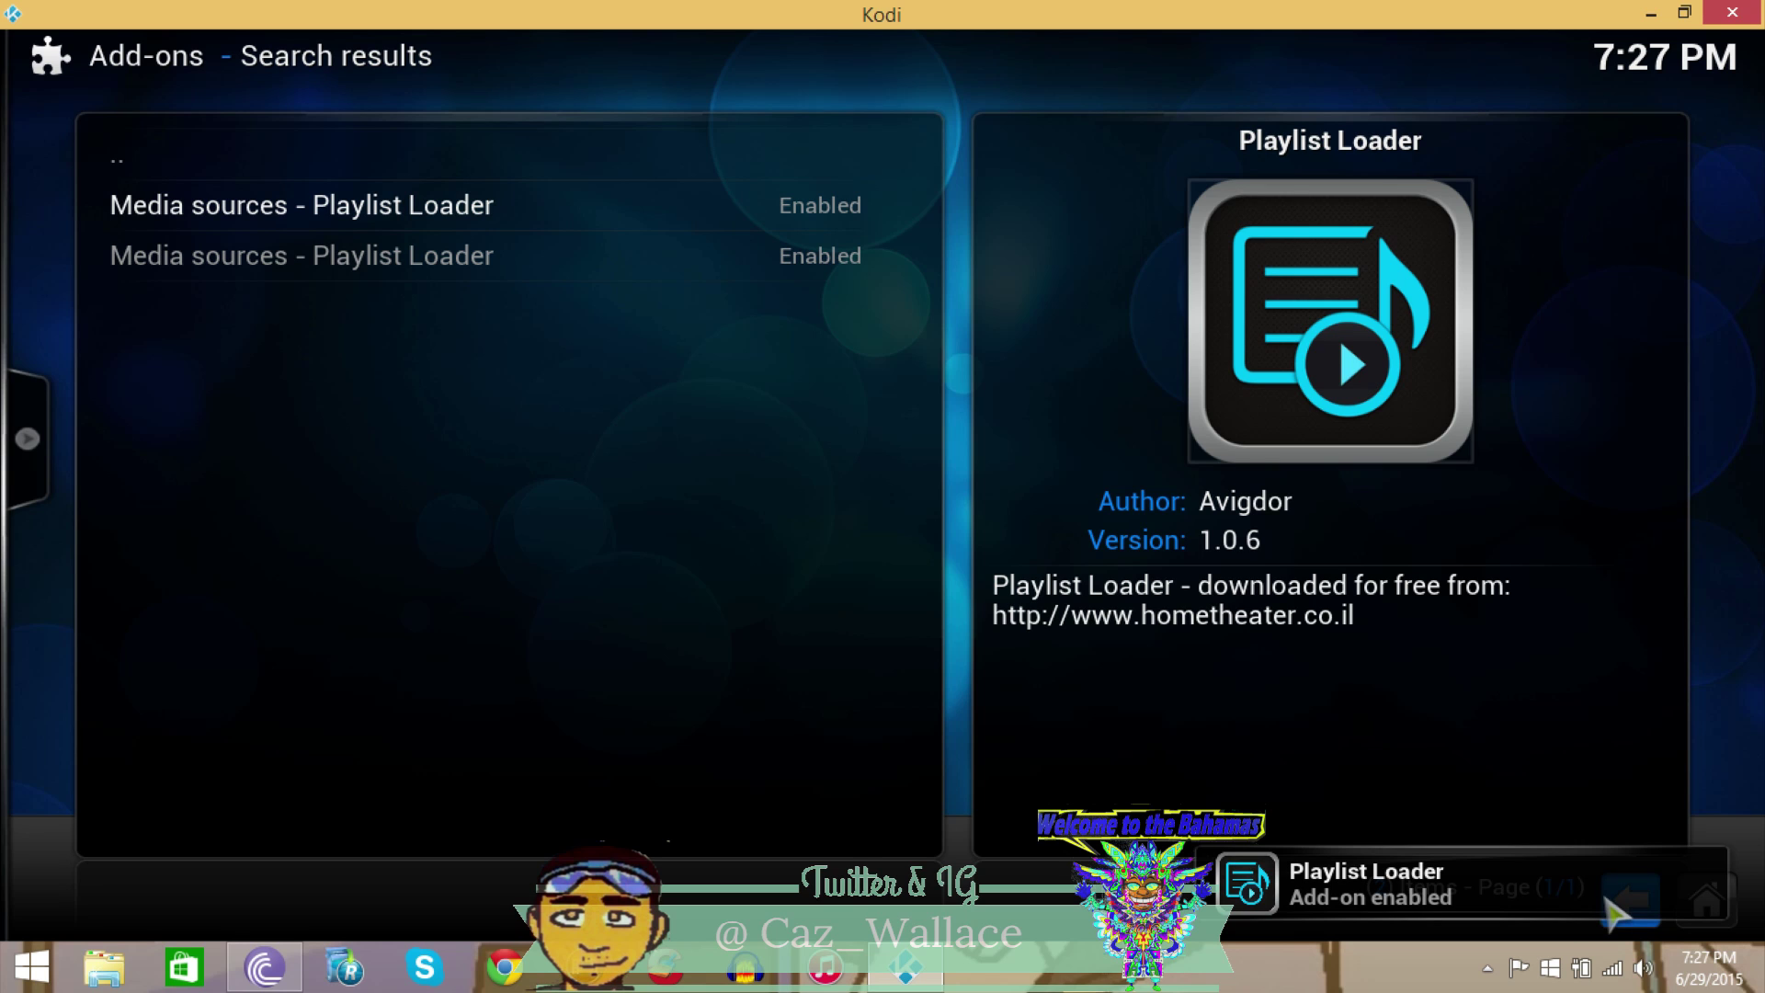
{"action": "left_click", "coordinate": [1610, 903]}
{"action": "left_click", "coordinate": [1627, 904]}
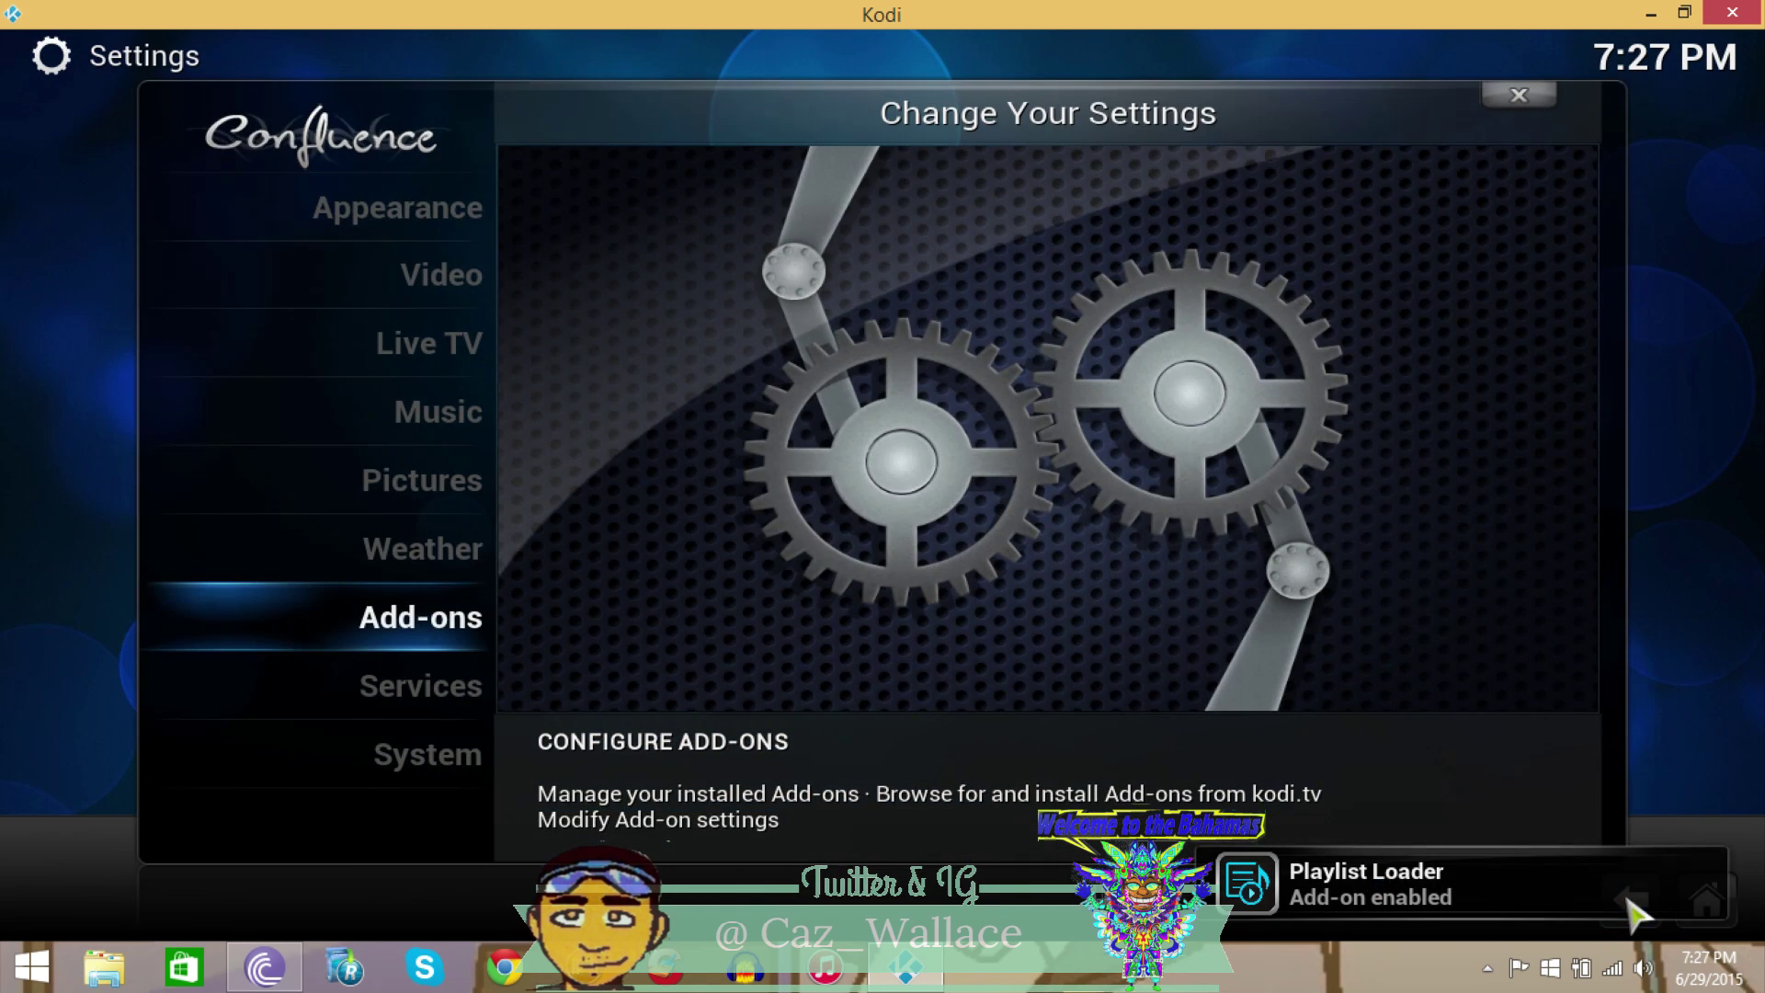
{"action": "left_click", "coordinate": [1627, 904]}
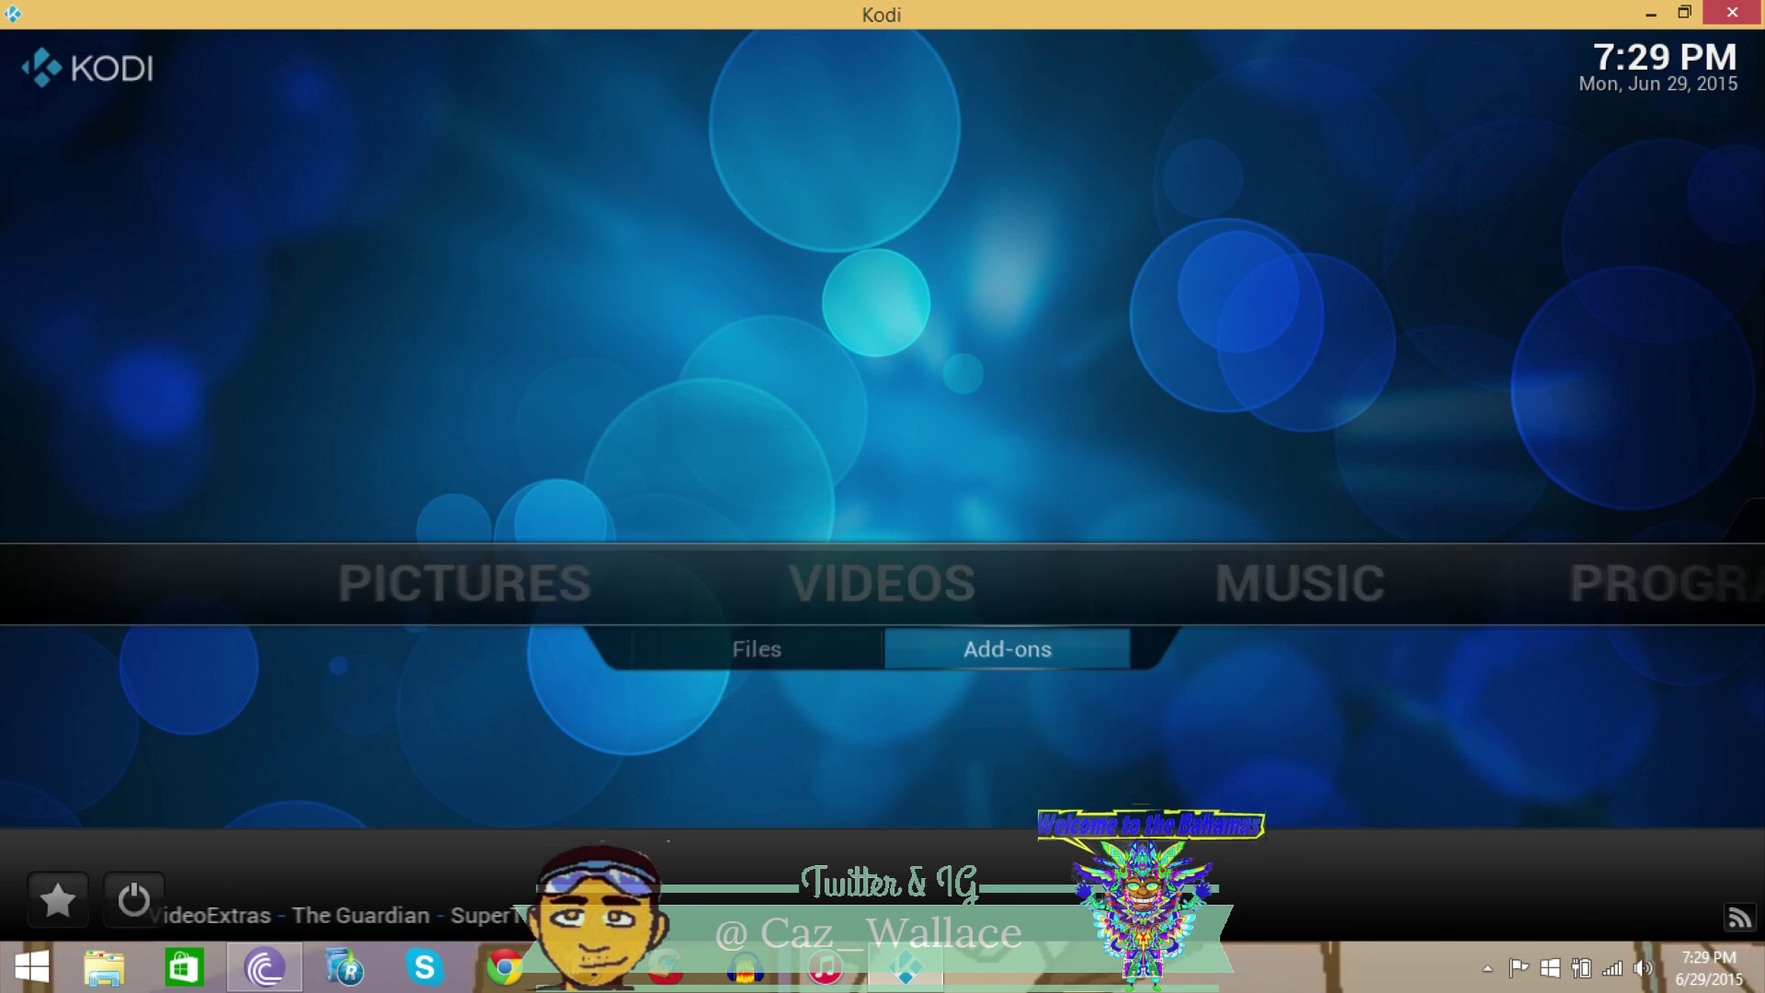
Launch Playlist Loader from the video add-ons and choose 'Add a new list'
{"action": "key", "text": "Return"}
{"action": "key", "text": "Right"}
{"action": "key", "text": "Left"}
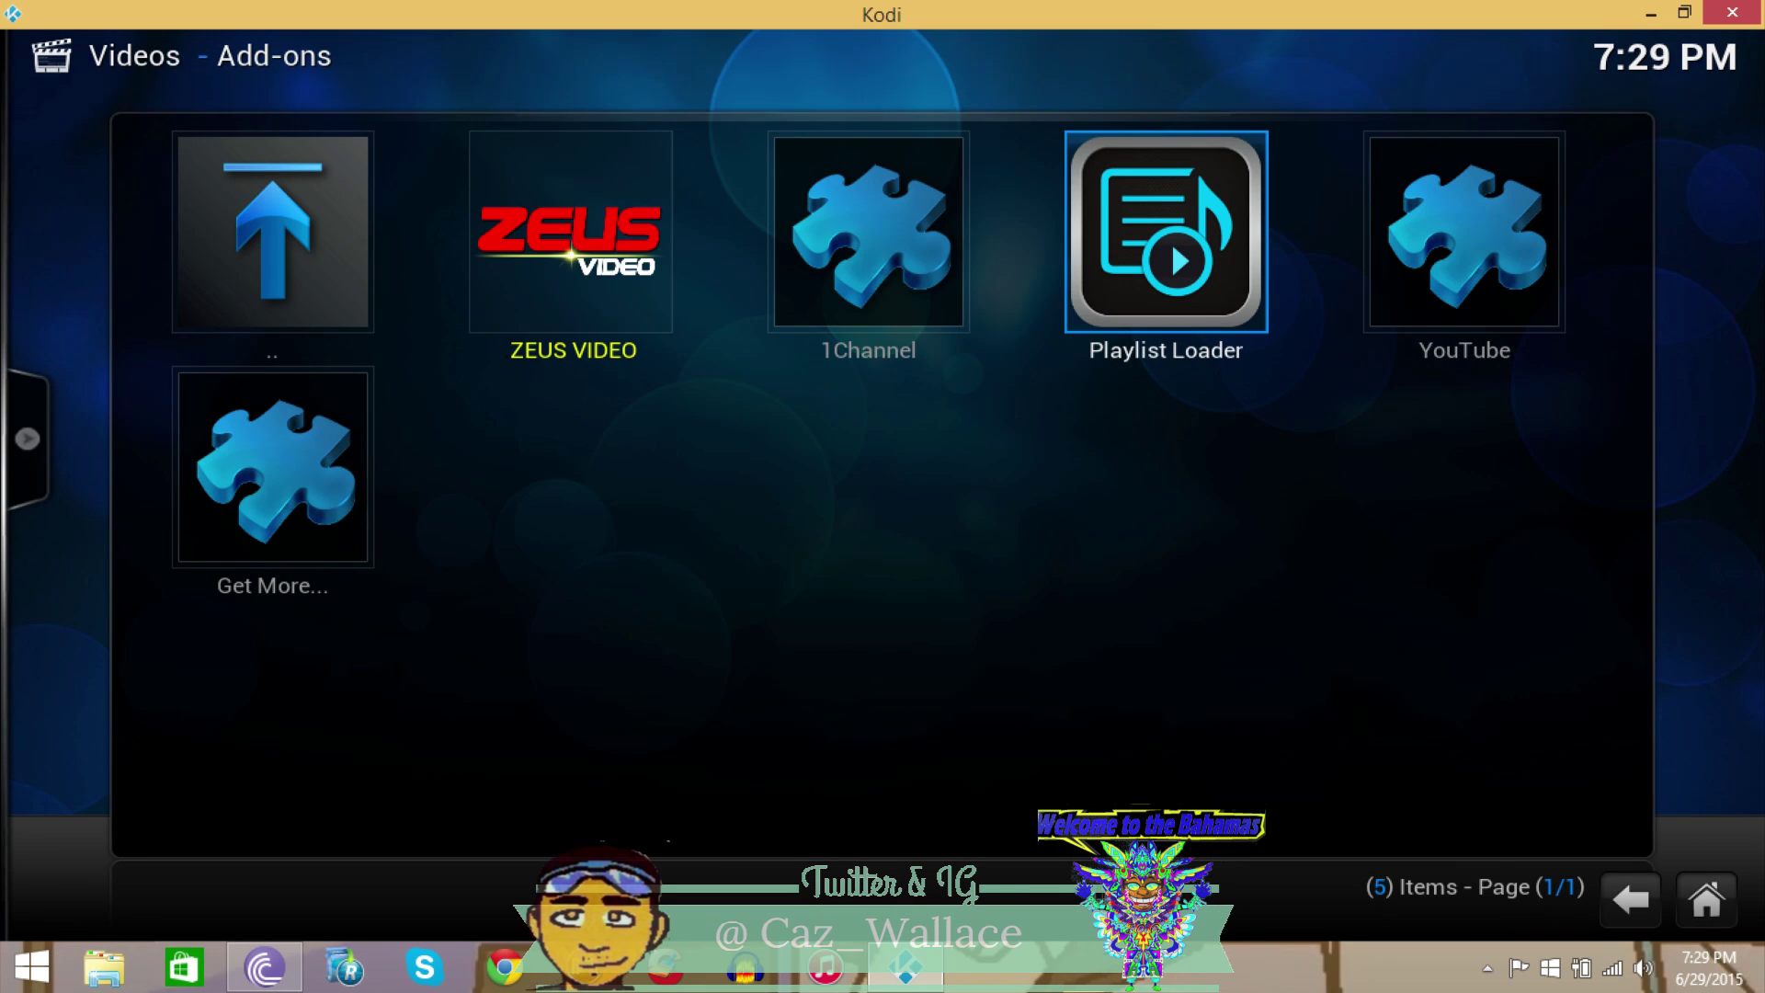
{"action": "key", "text": "Return"}
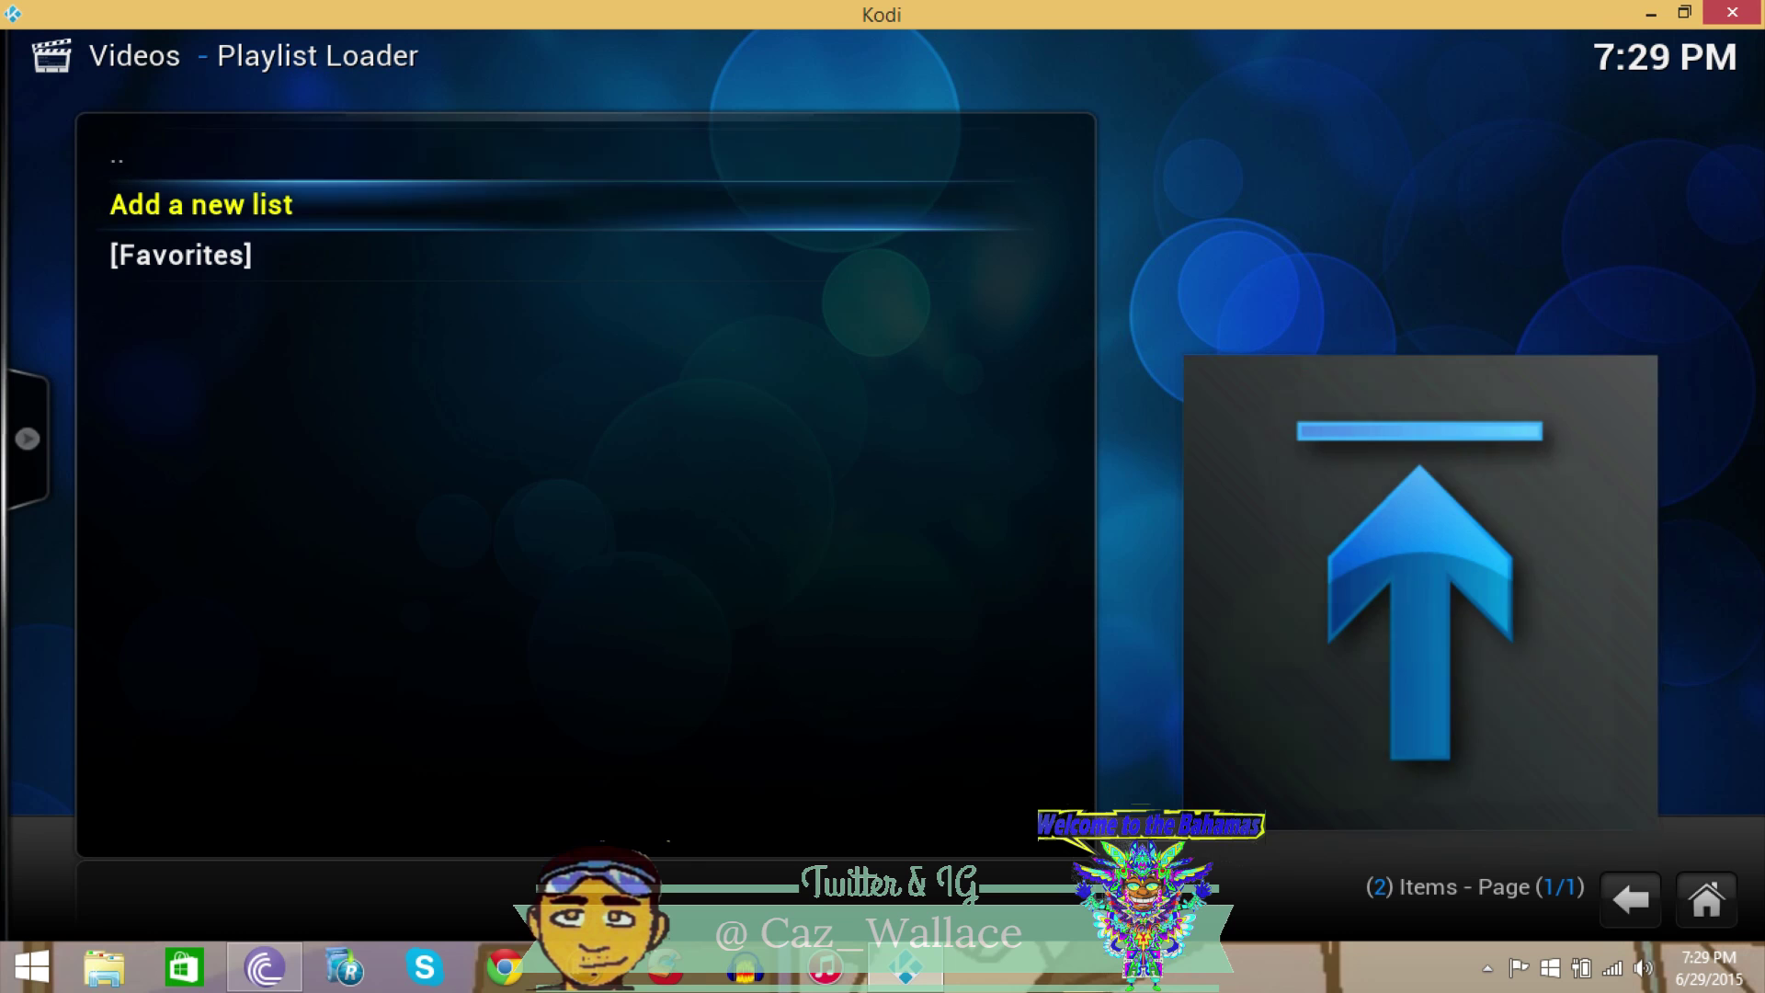
{"action": "key", "text": "Return"}
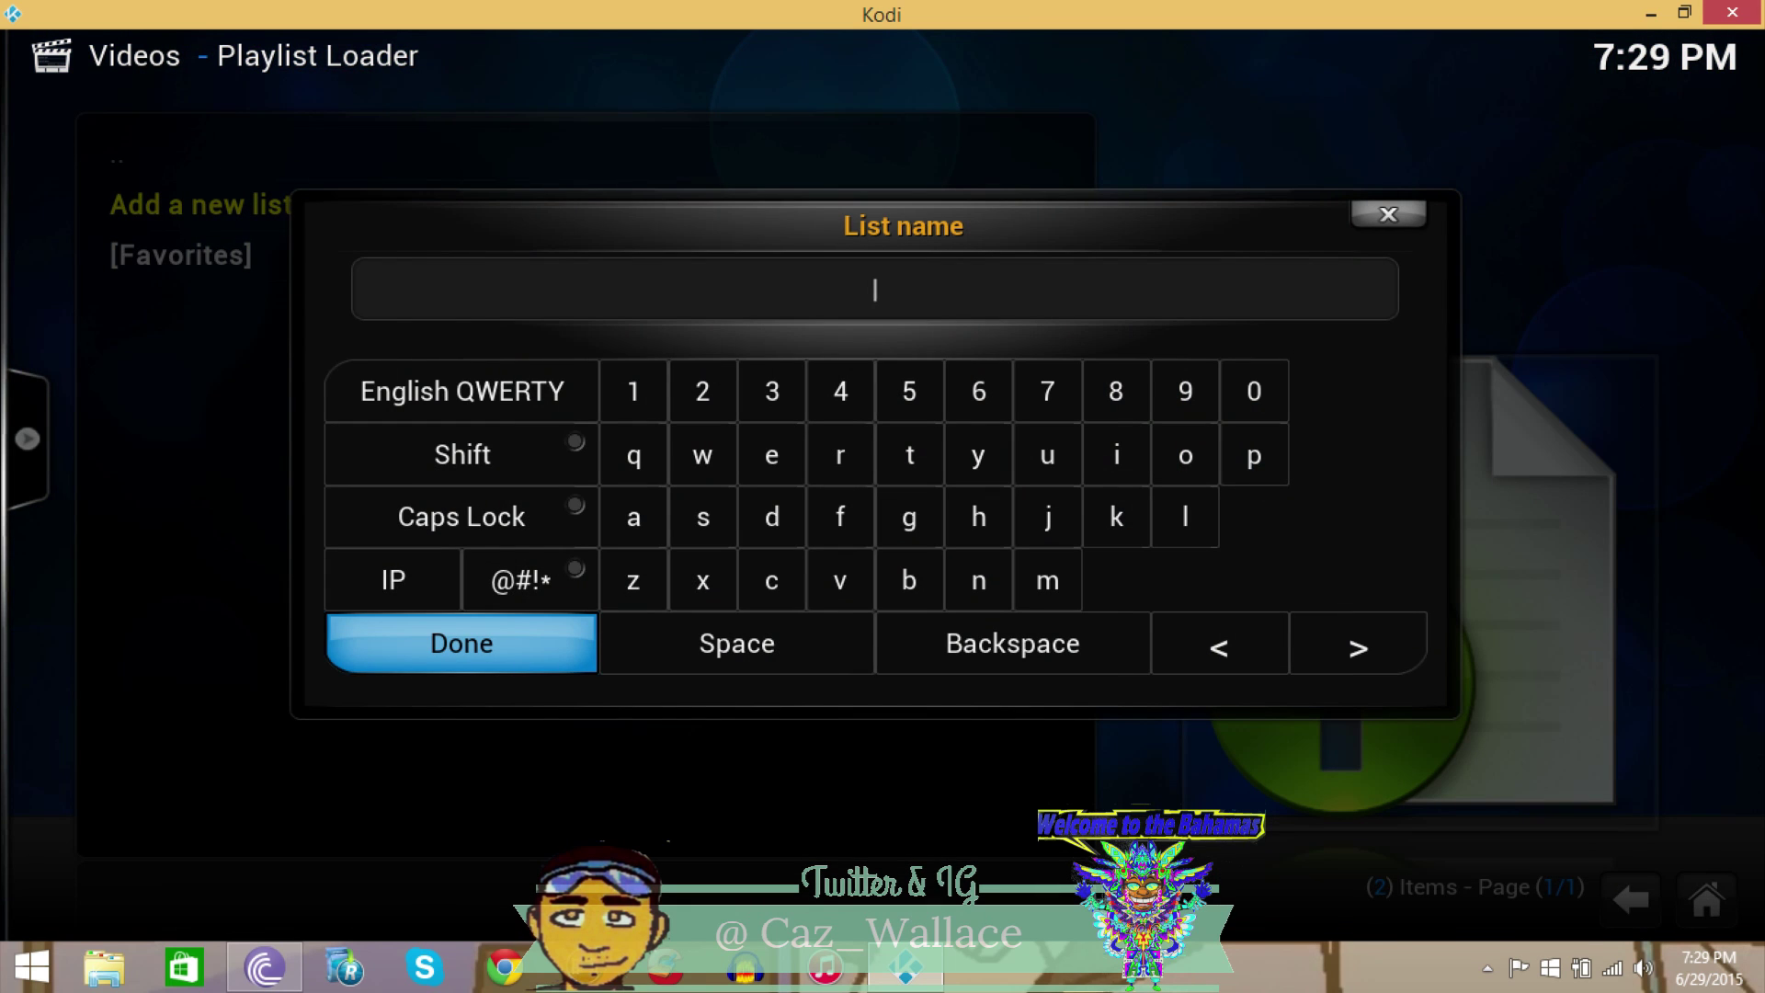
Enter the owner's name followed by 'List' as the new list's name
{"action": "type", "text": "Mark"}
{"action": "type", "text": "'s P"}
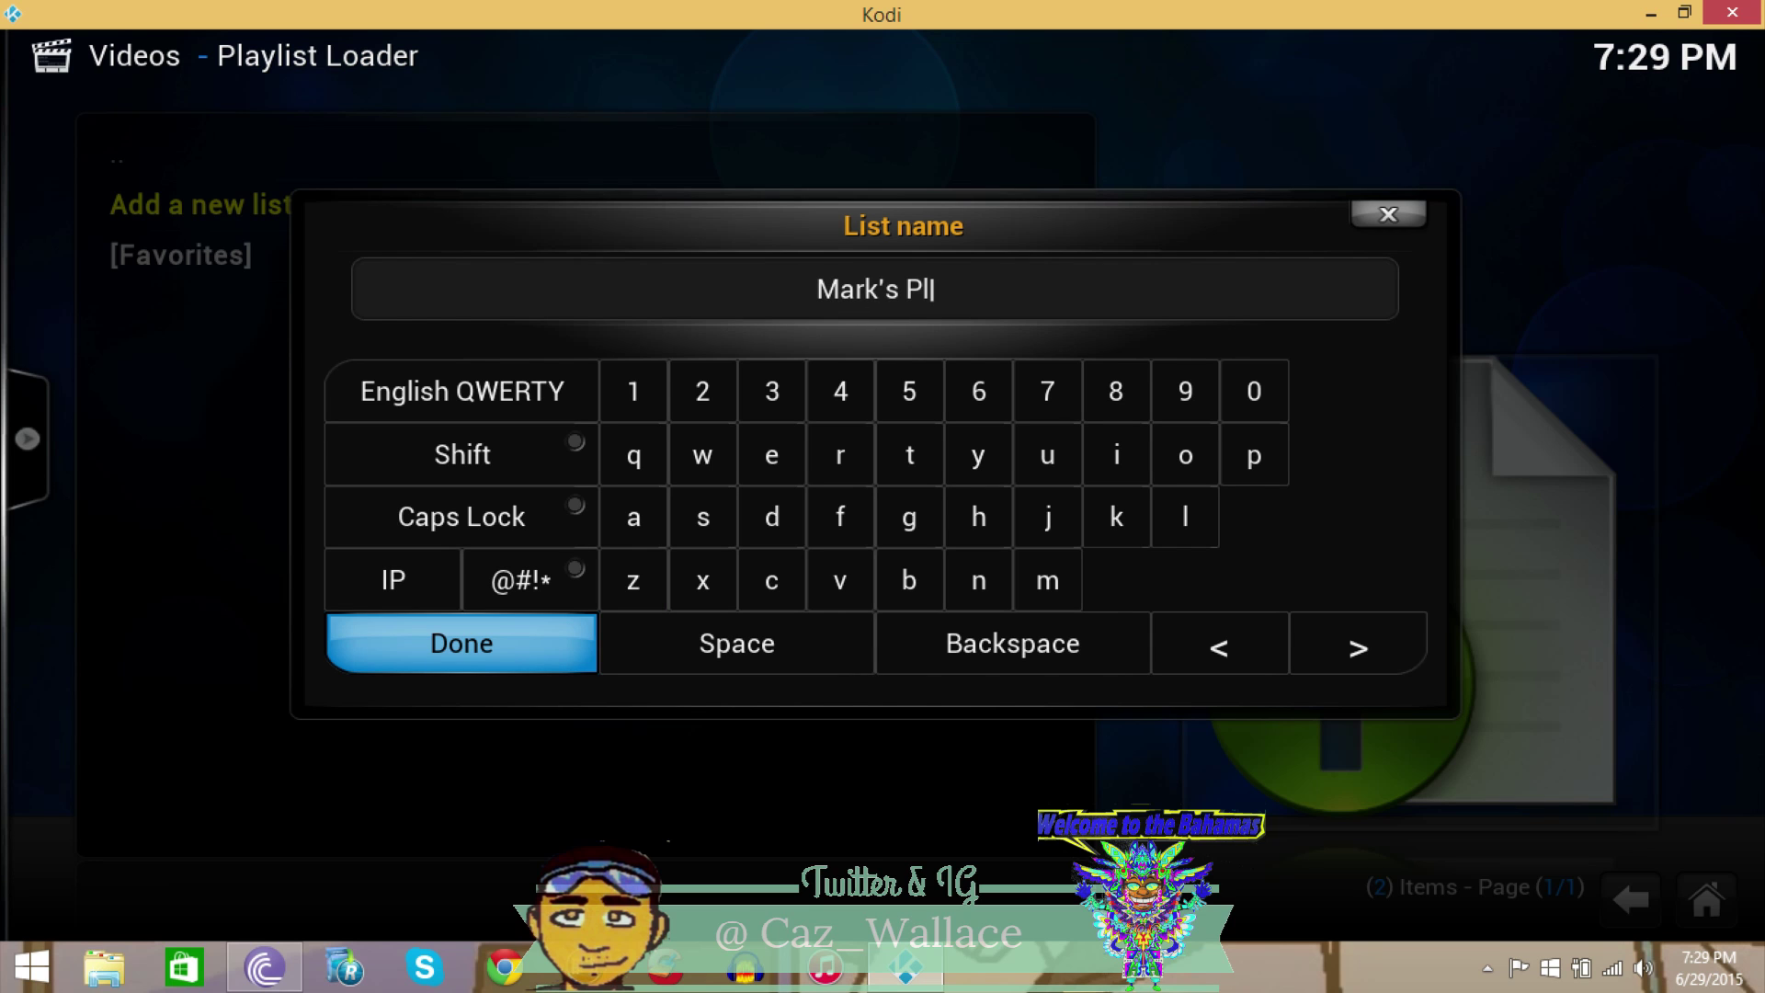
{"action": "key", "text": "BackSpace"}
{"action": "type", "text": "List"}
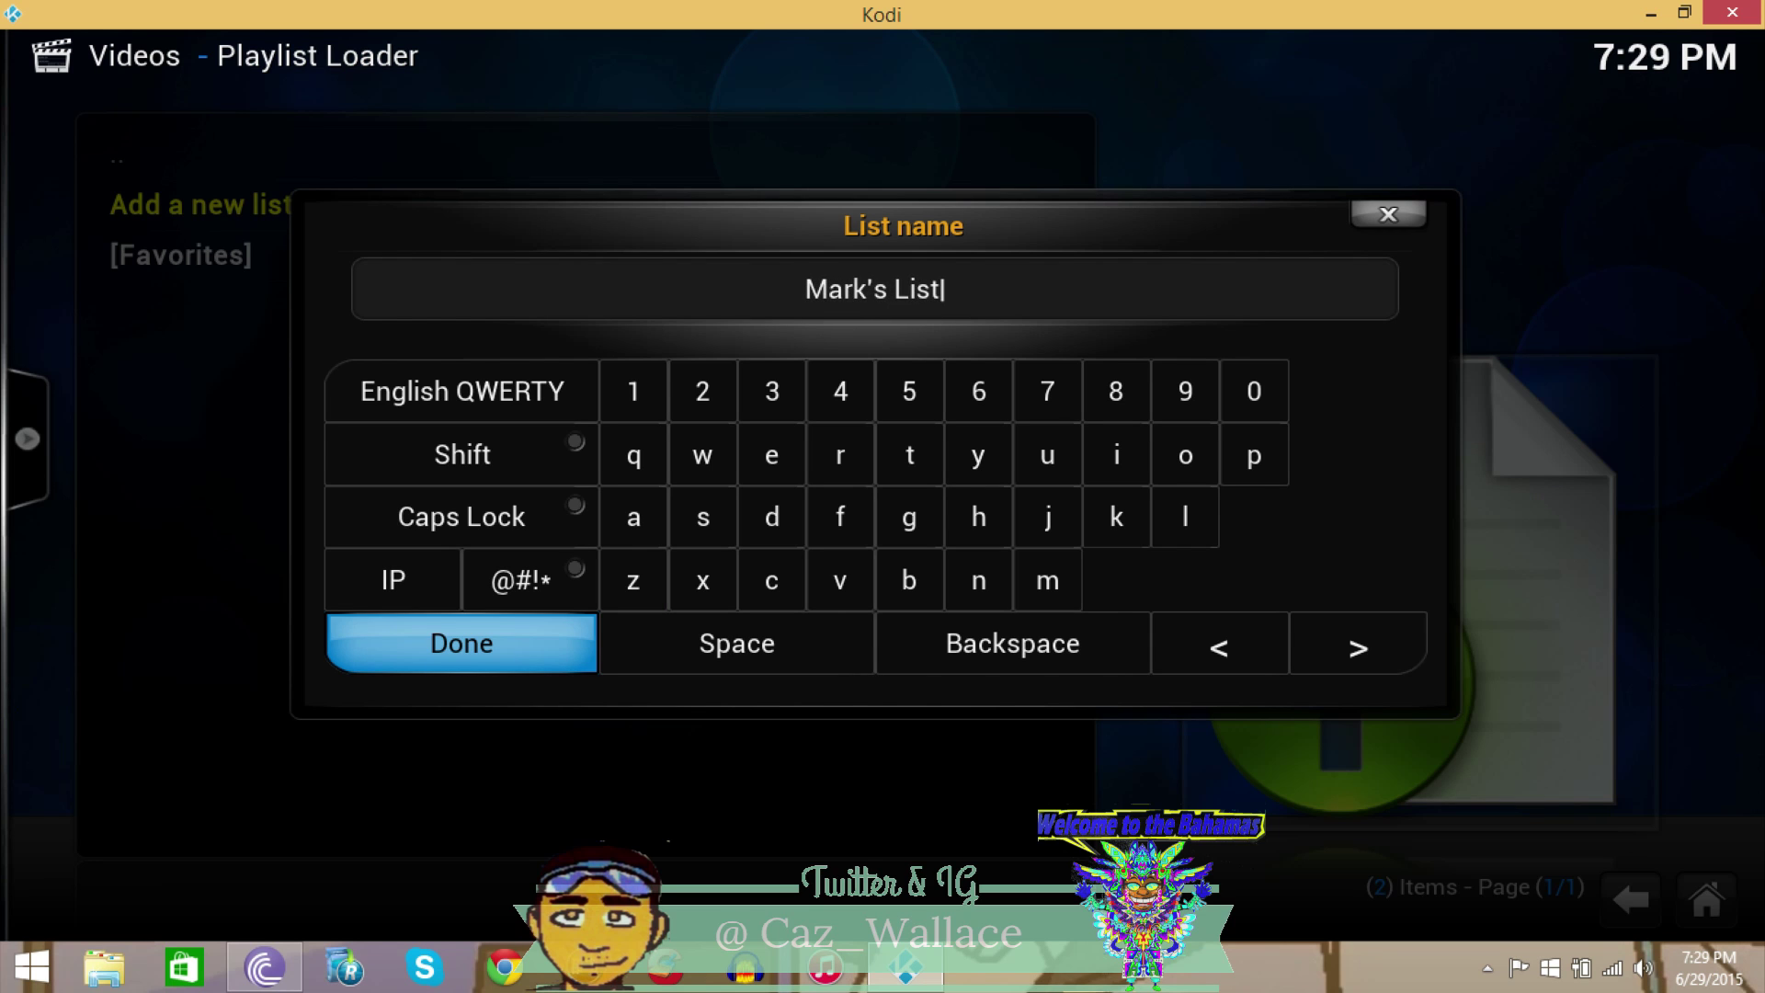
{"action": "key", "text": "BackSpace"}
{"action": "key", "text": "BackSpace"}
{"action": "key", "text": "BackSpace"}
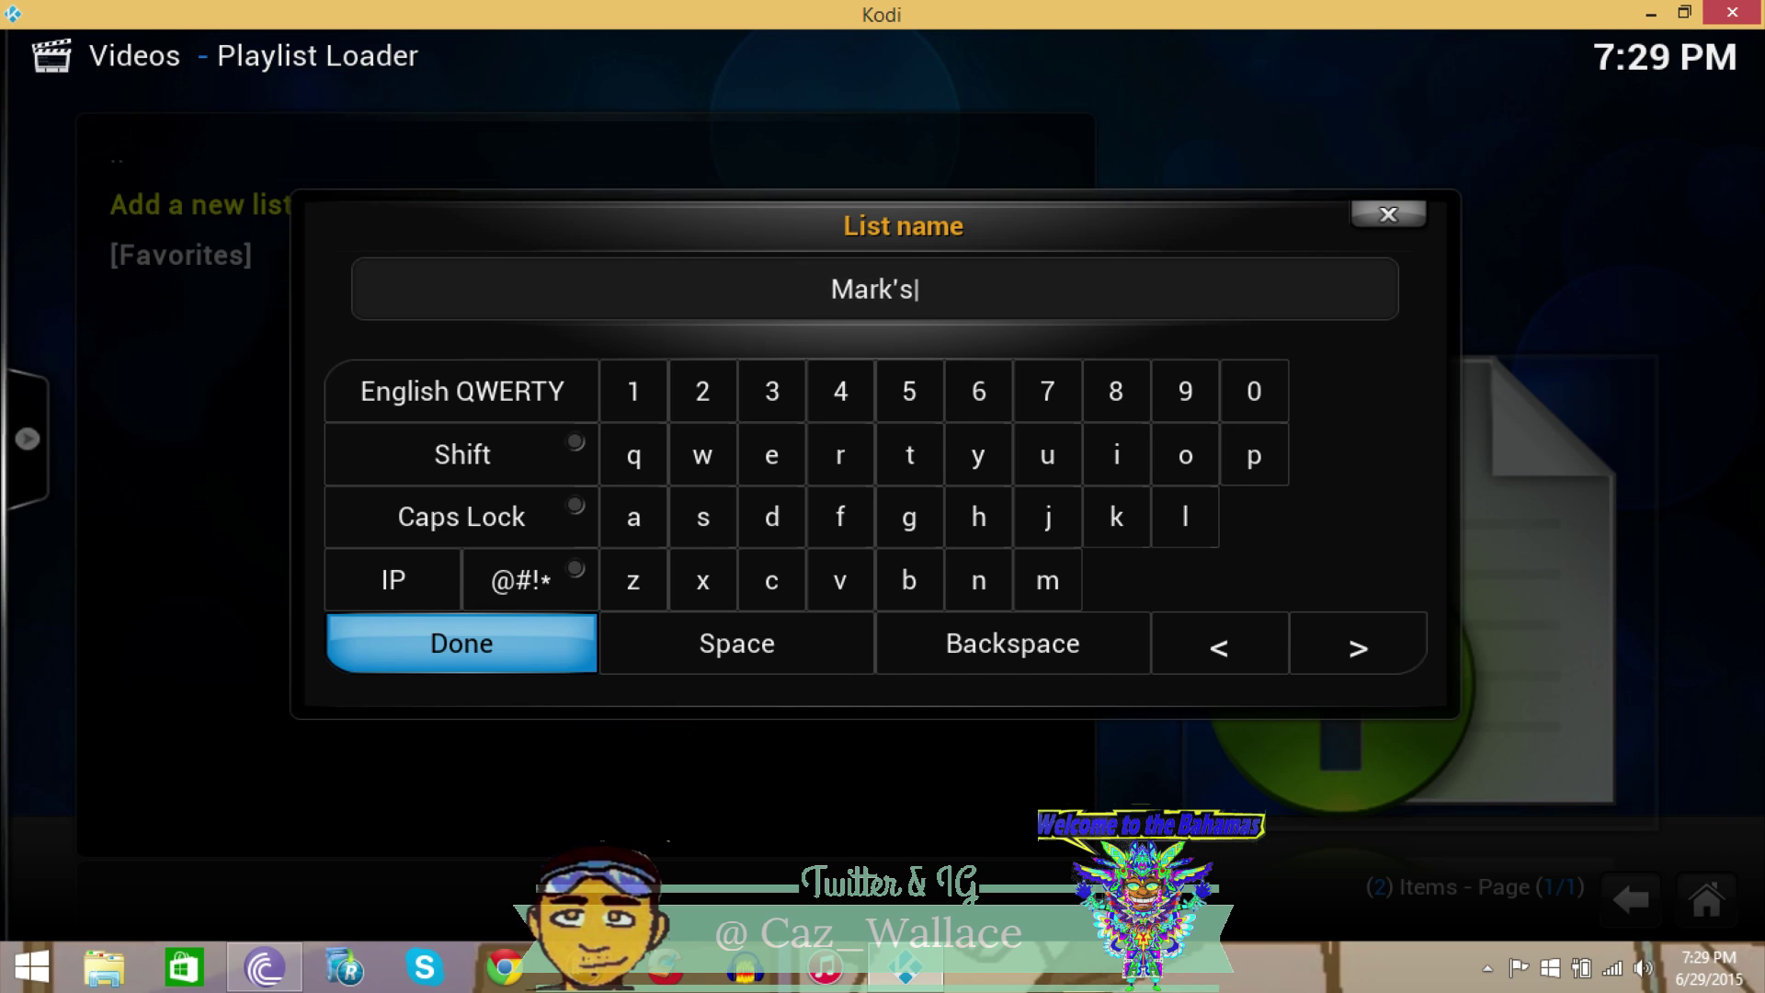
{"action": "type", "text": "Vul"}
{"action": "key", "text": "BackSpace"}
{"action": "key", "text": "BackSpace"}
{"action": "key", "text": "BackSpace"}
{"action": "type", "text": "Cunningham"}
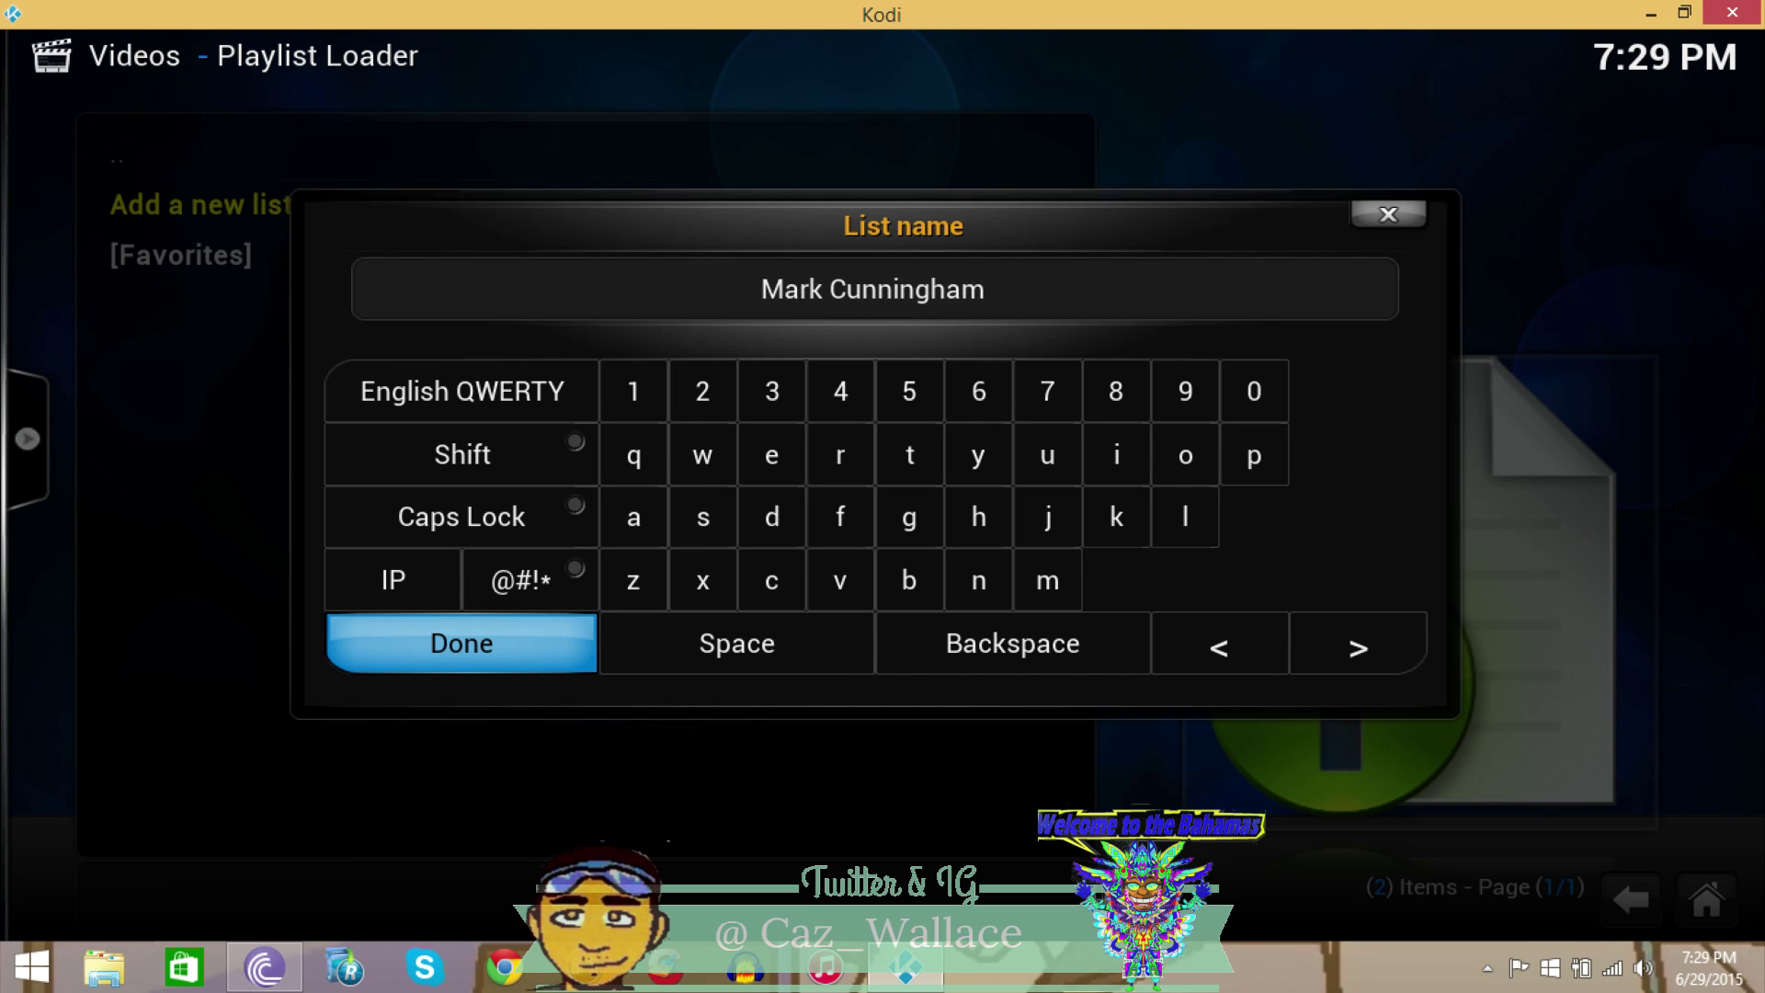
{"action": "type", "text": "'s List"}
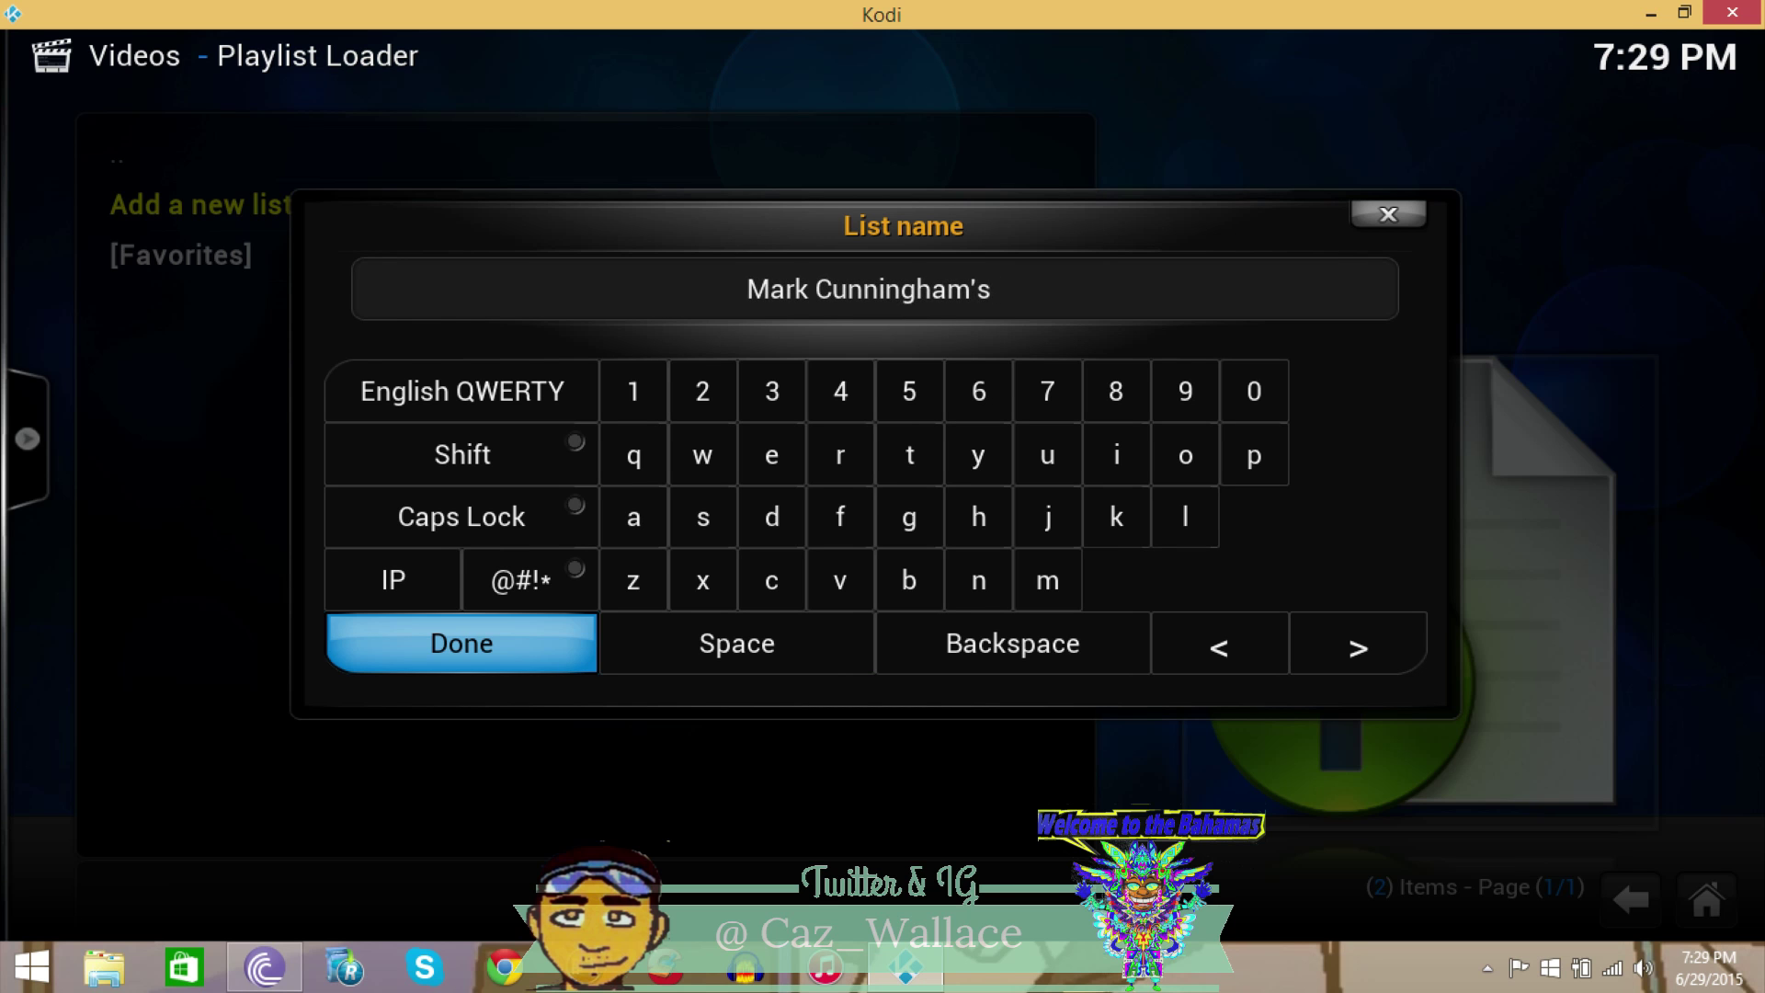
{"action": "key", "text": "Return"}
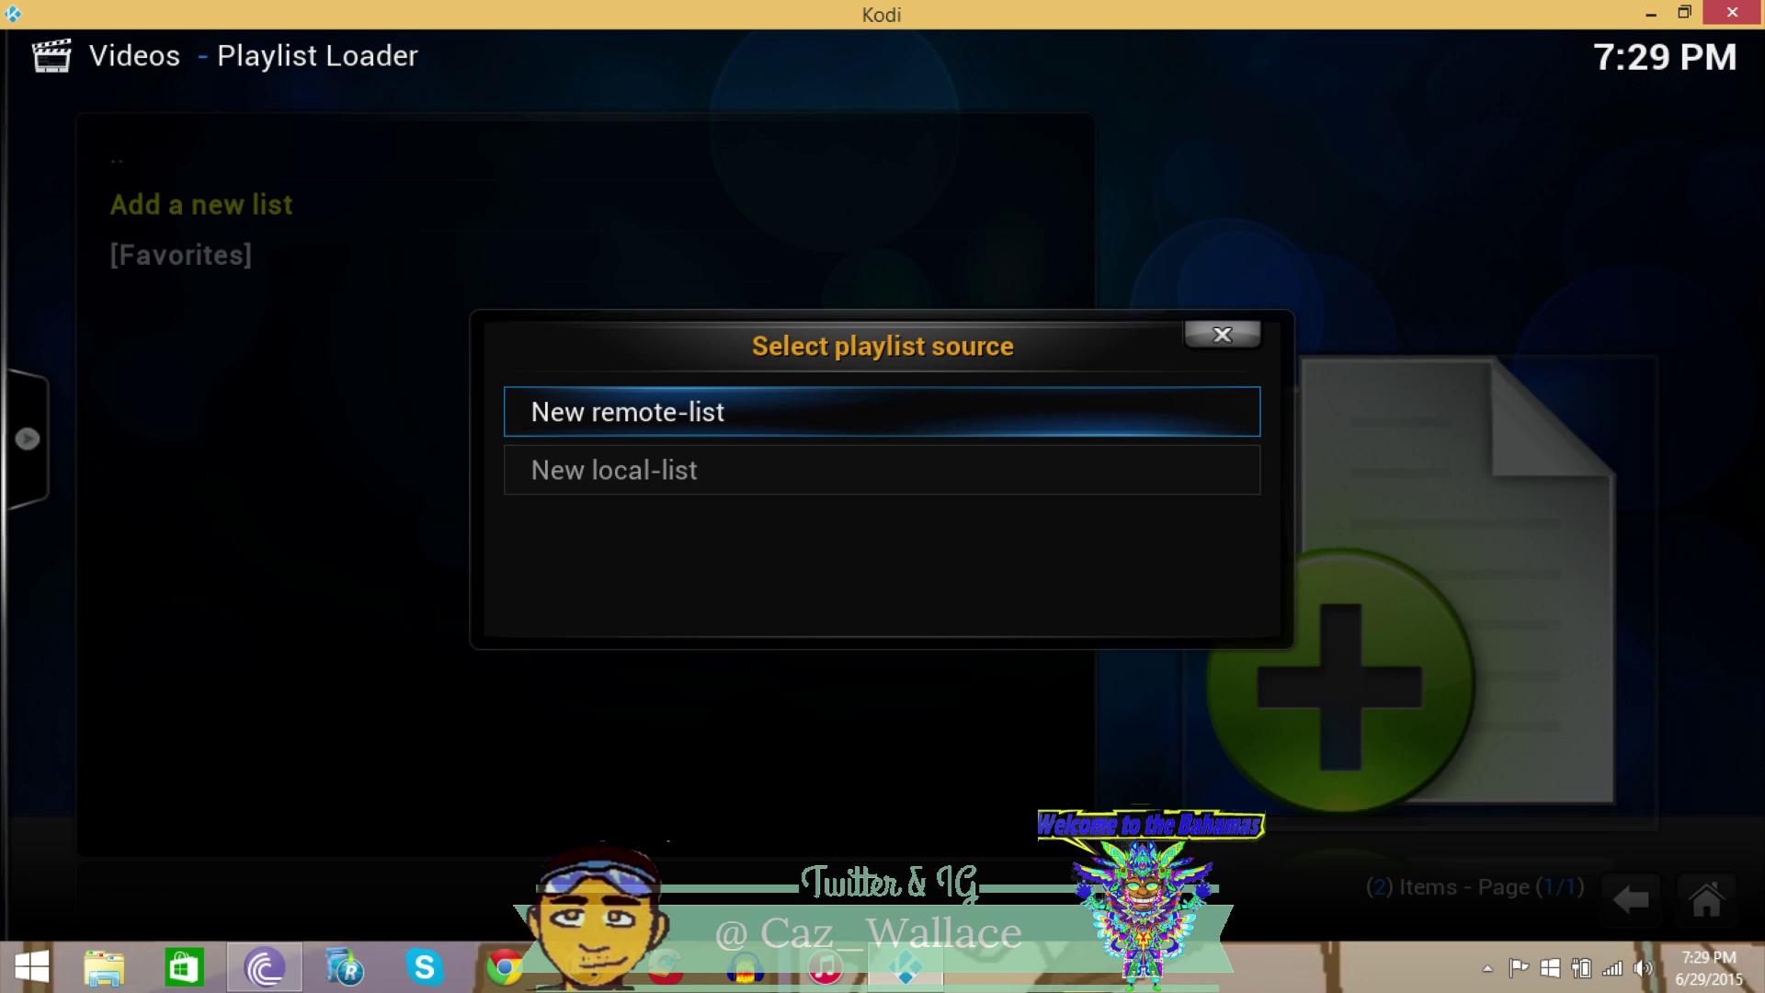
{"action": "key", "text": "Return"}
{"action": "type", "text": "hh"}
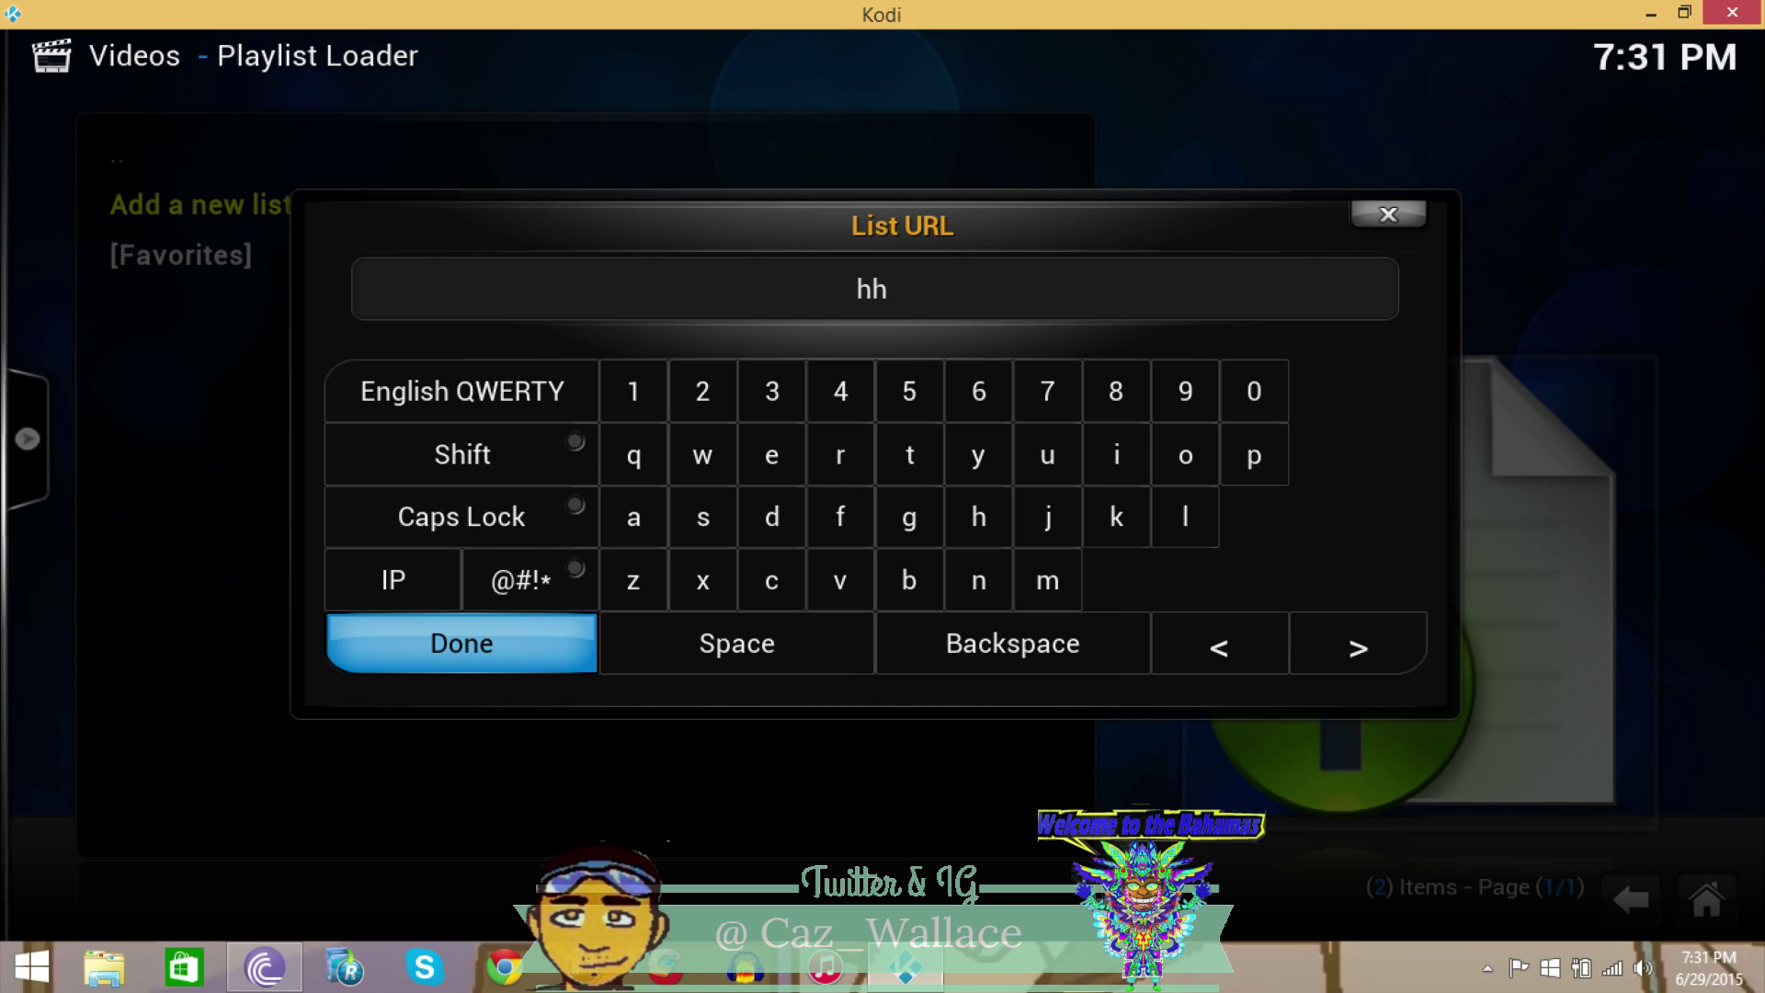
{"action": "key", "text": "BackSpace"}
{"action": "type", "text": "ttp:"}
{"action": "type", "text": "//"}
{"action": "type", "text": "pastebi"}
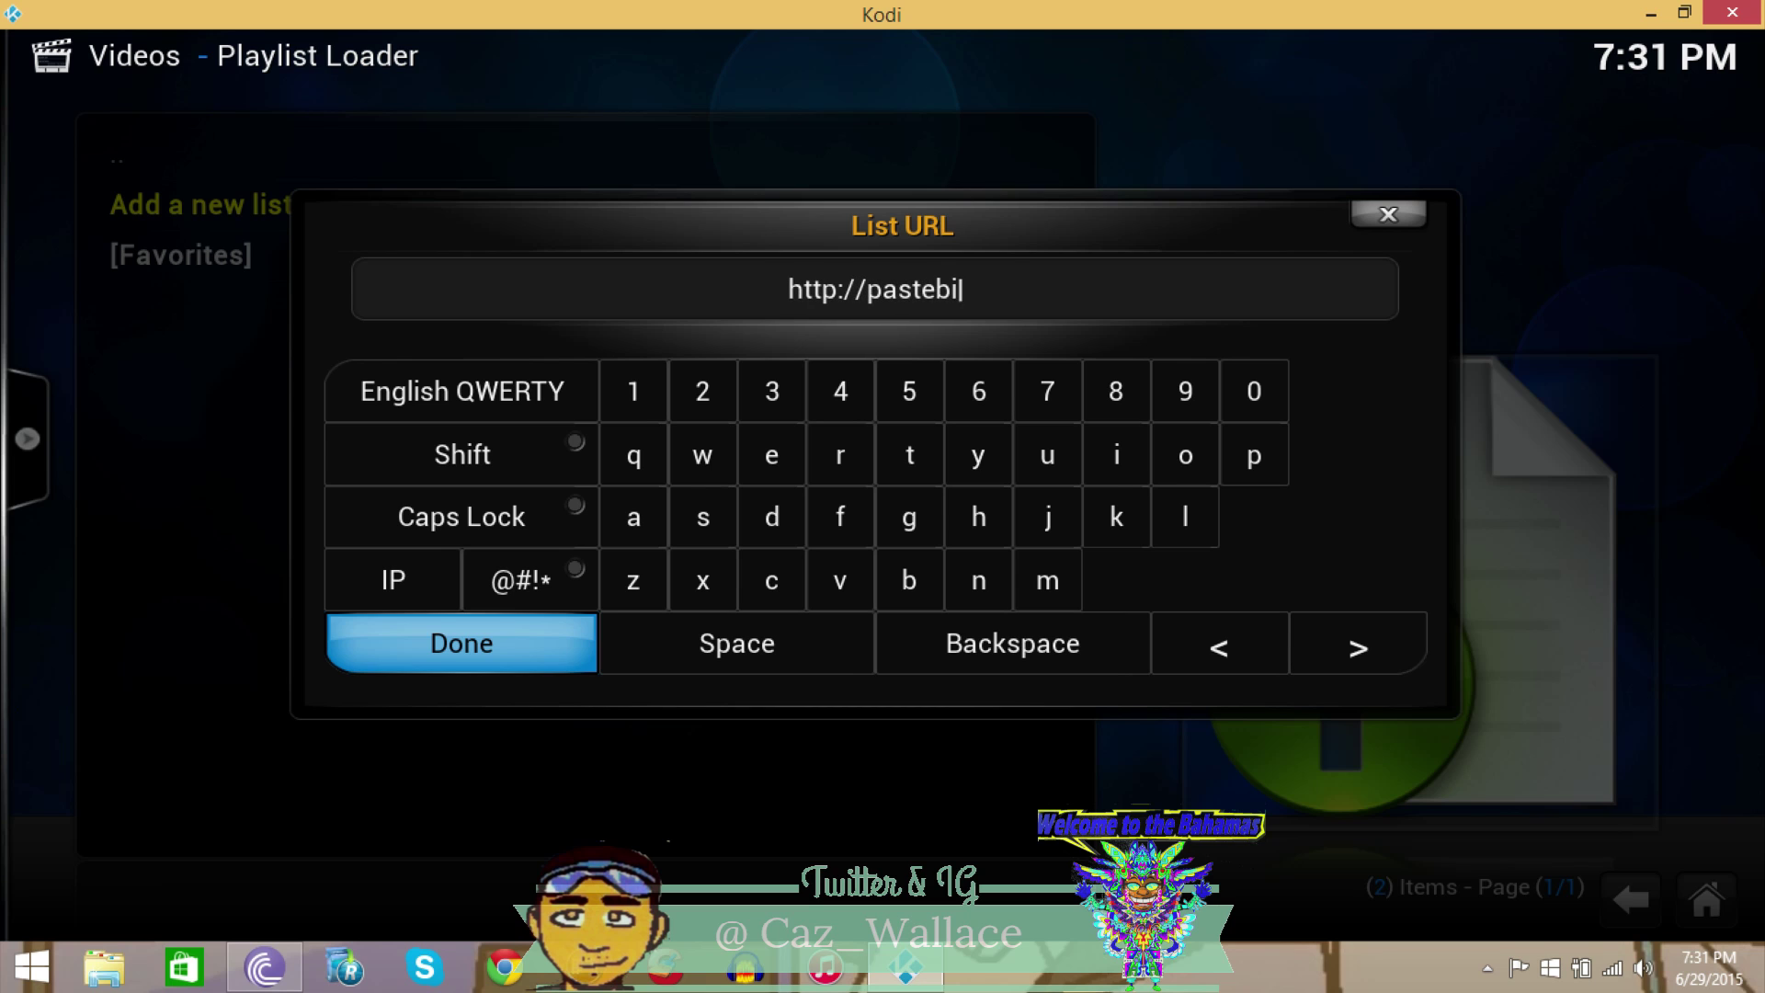
{"action": "type", "text": "n.com"}
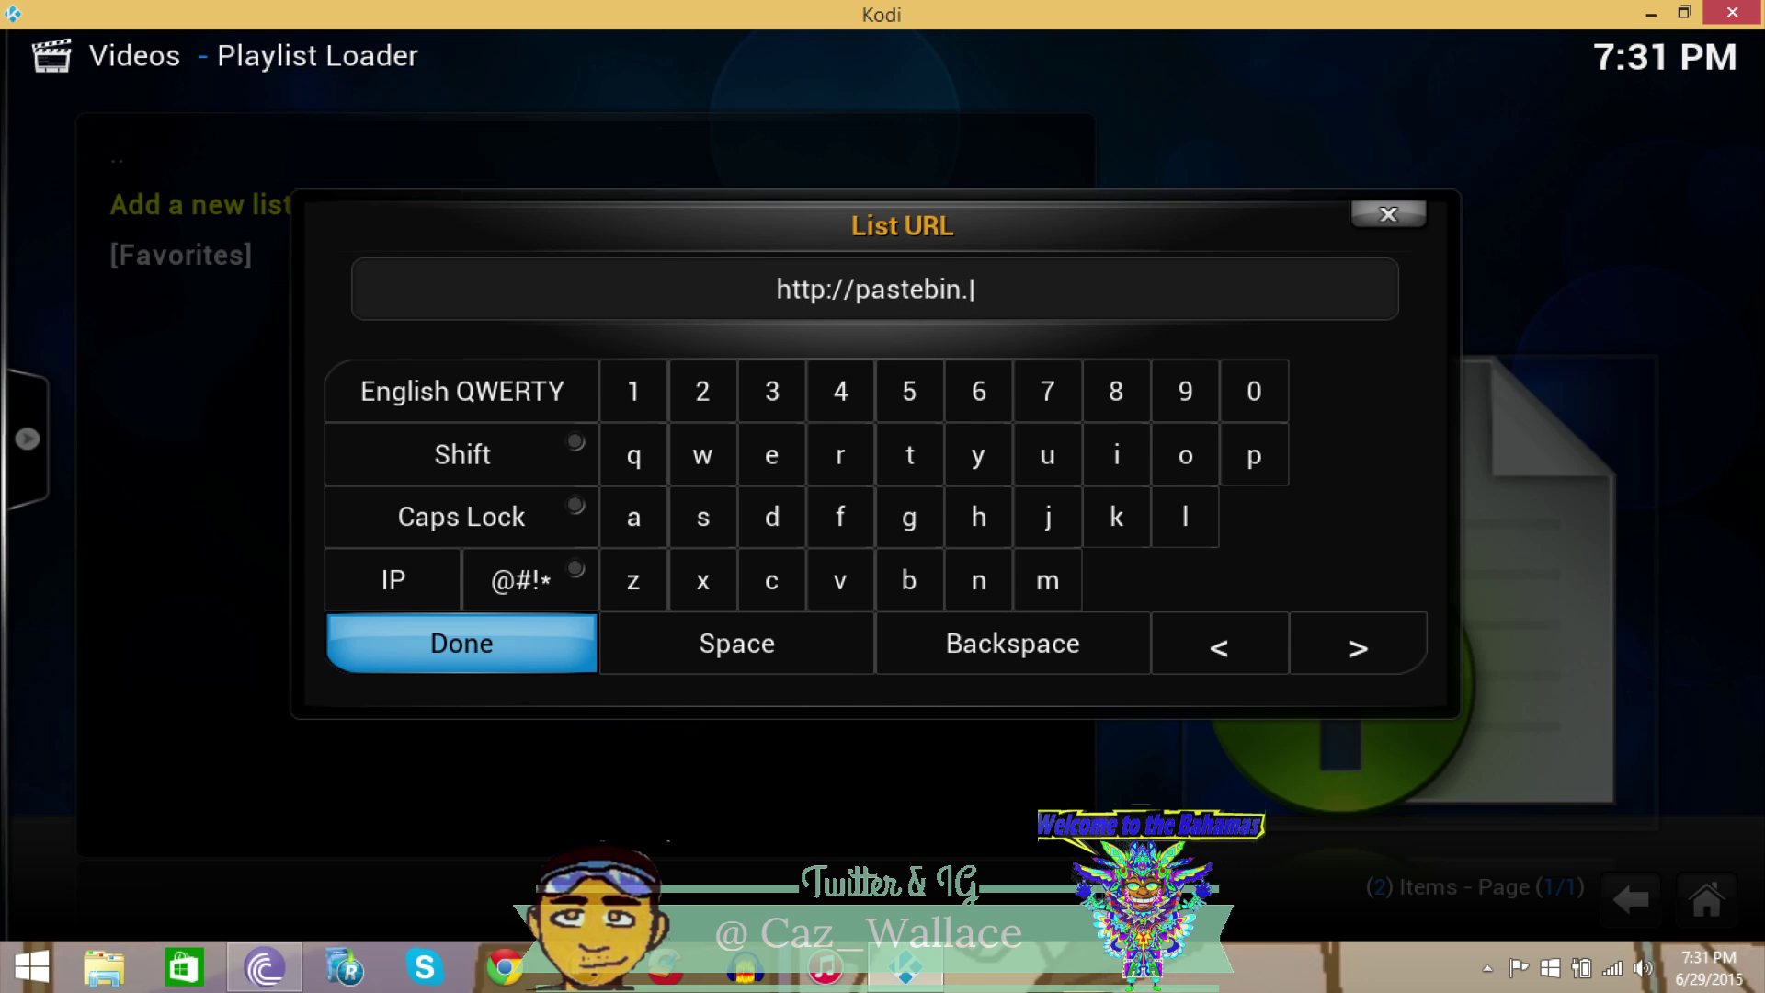
{"action": "type", "text": "/r"}
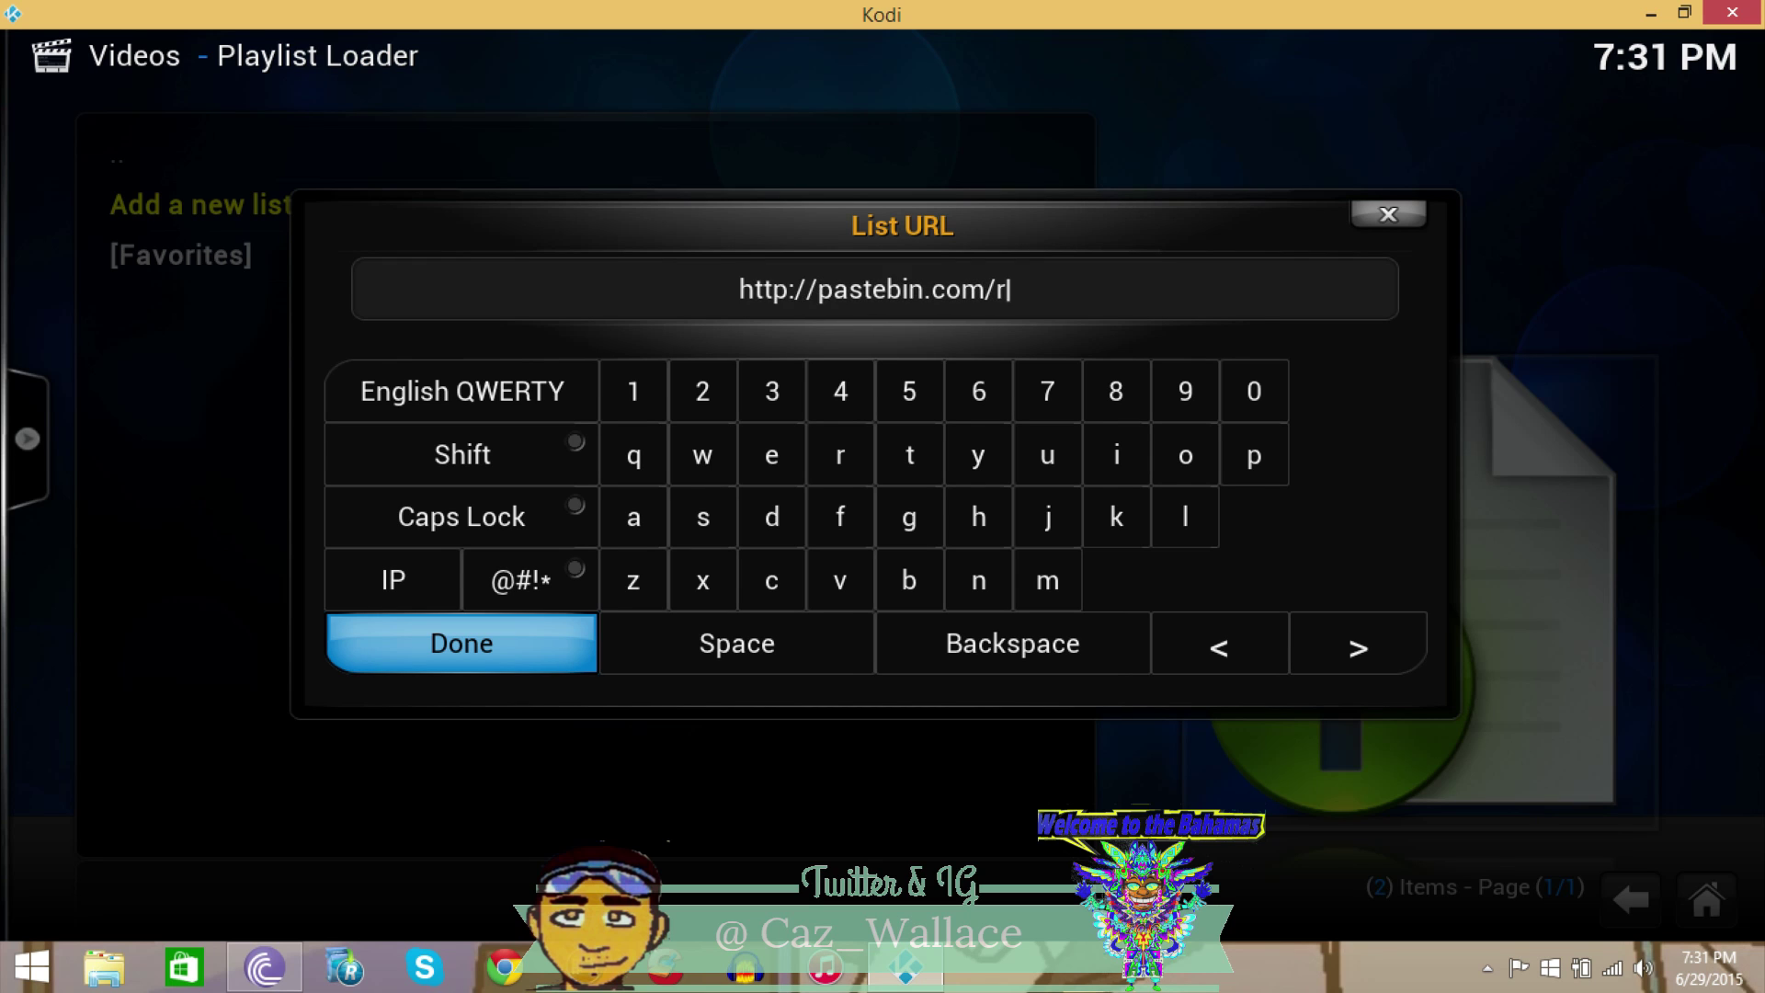
{"action": "type", "text": "aw.ph"}
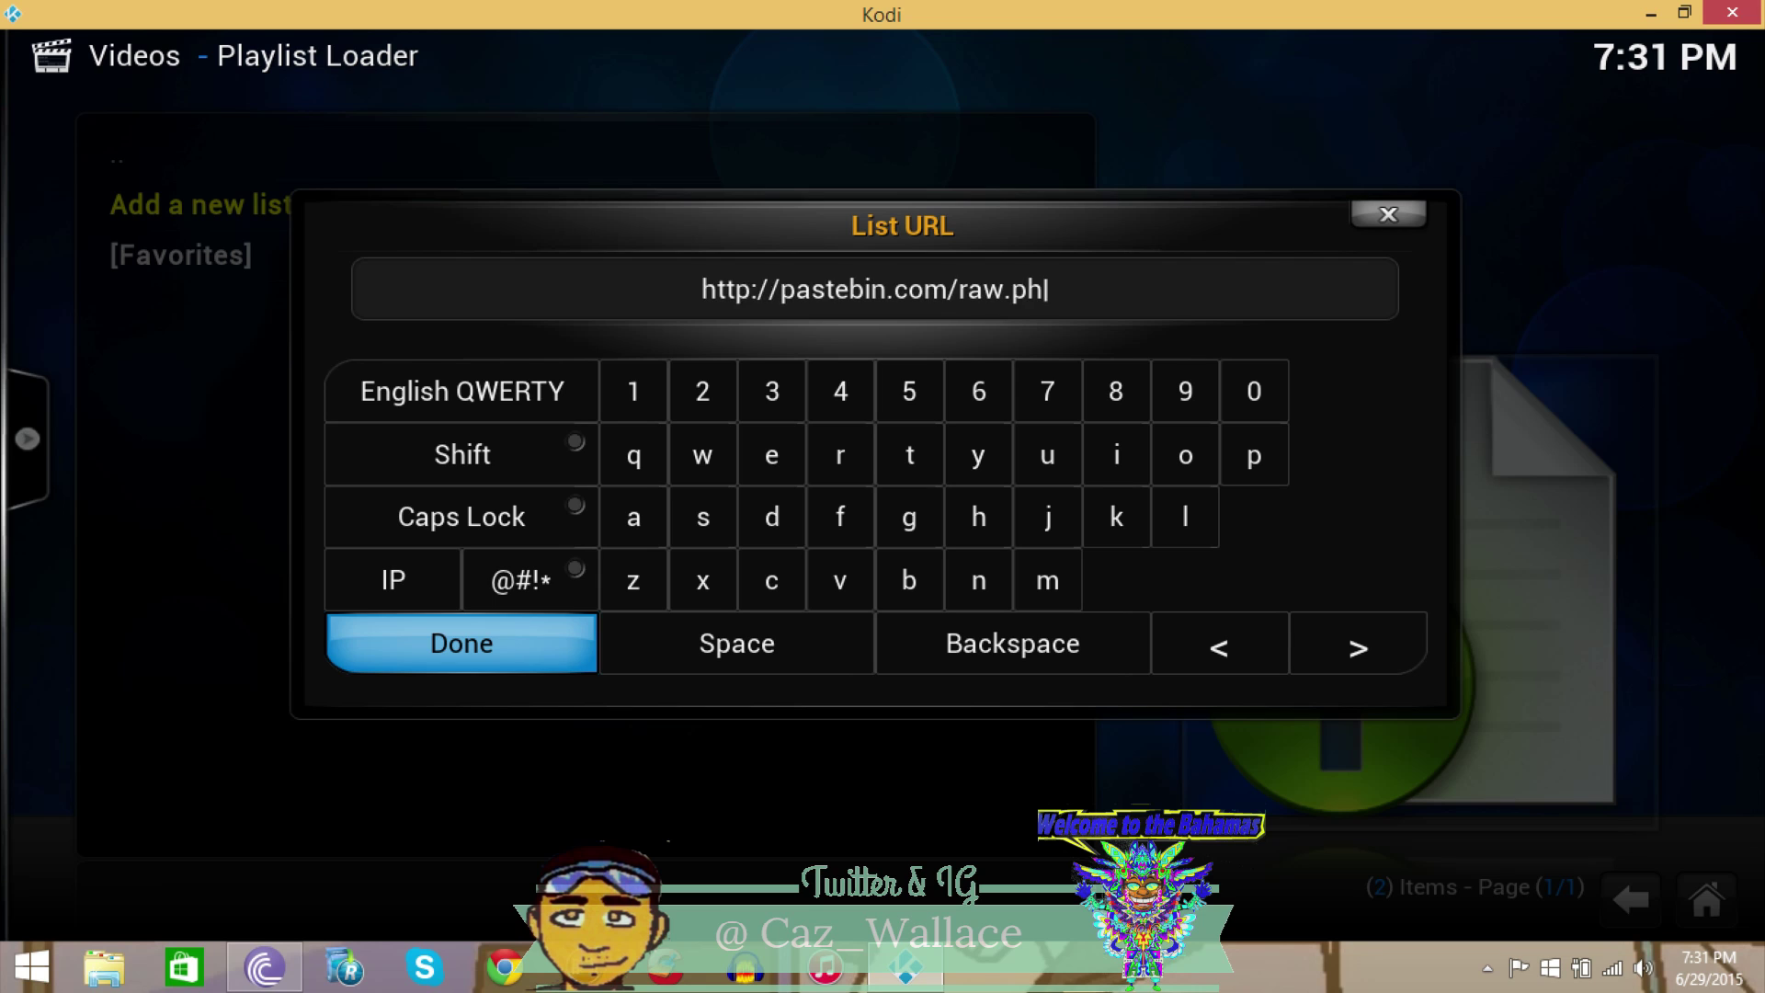
{"action": "type", "text": "p?"}
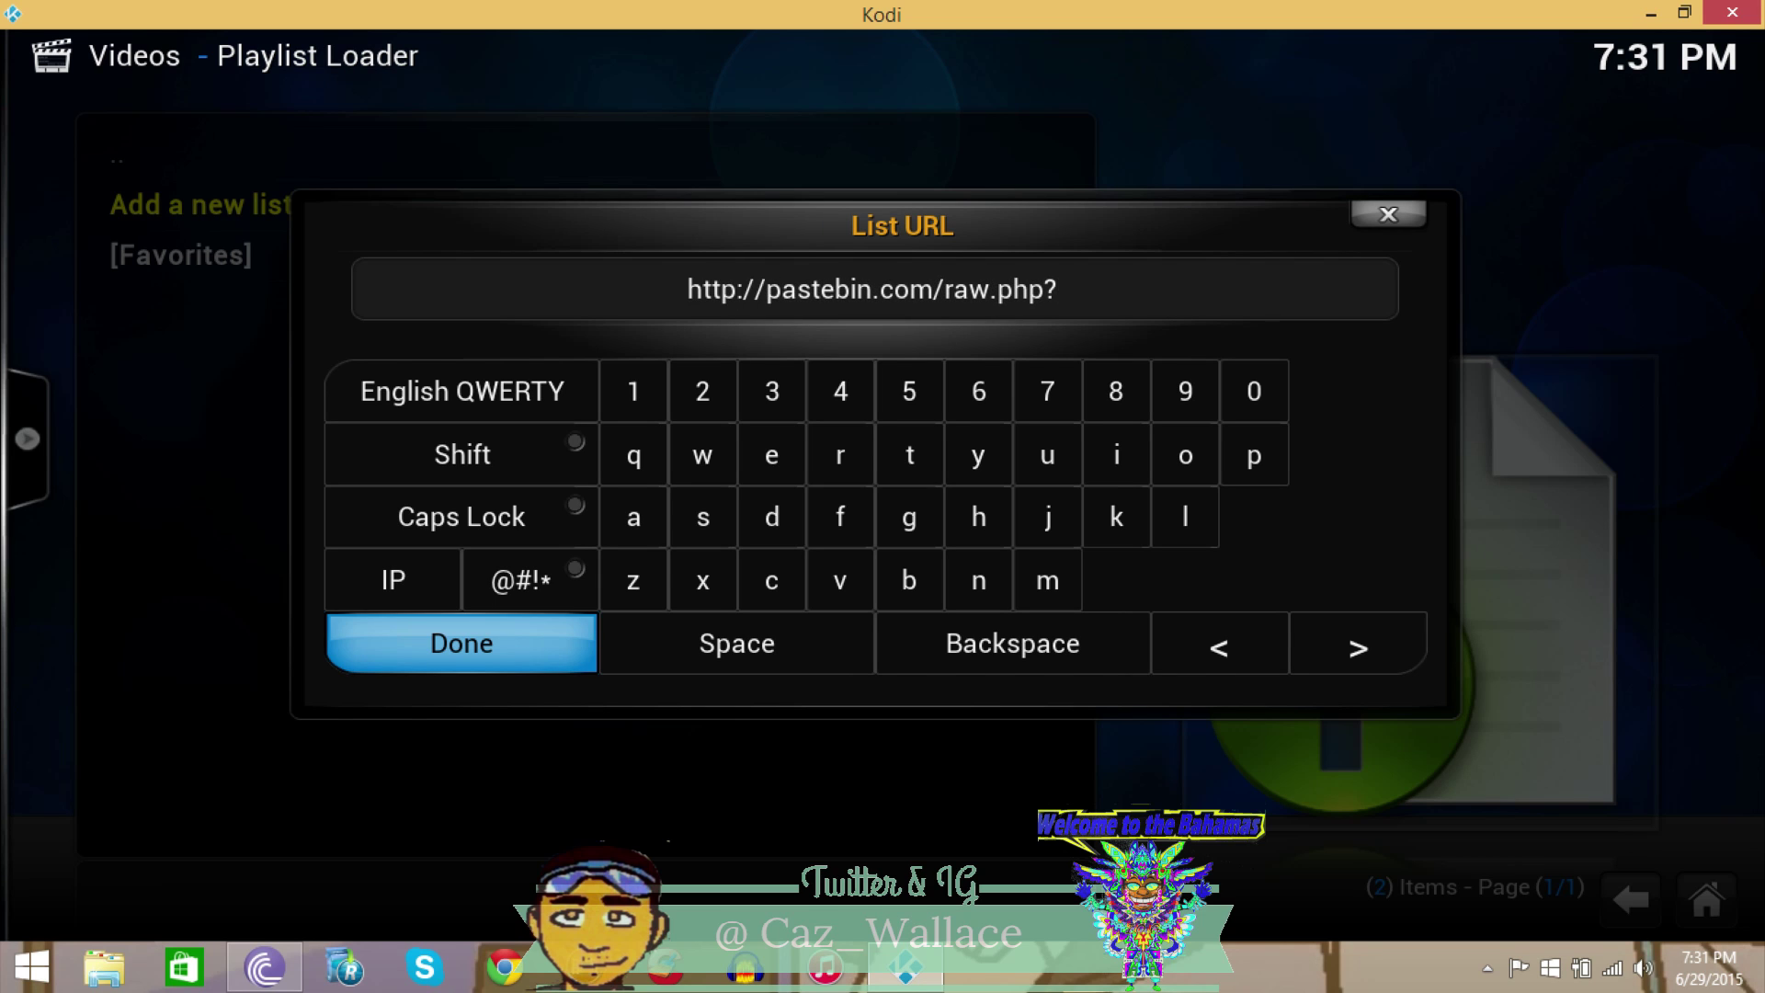
{"action": "type", "text": "i="}
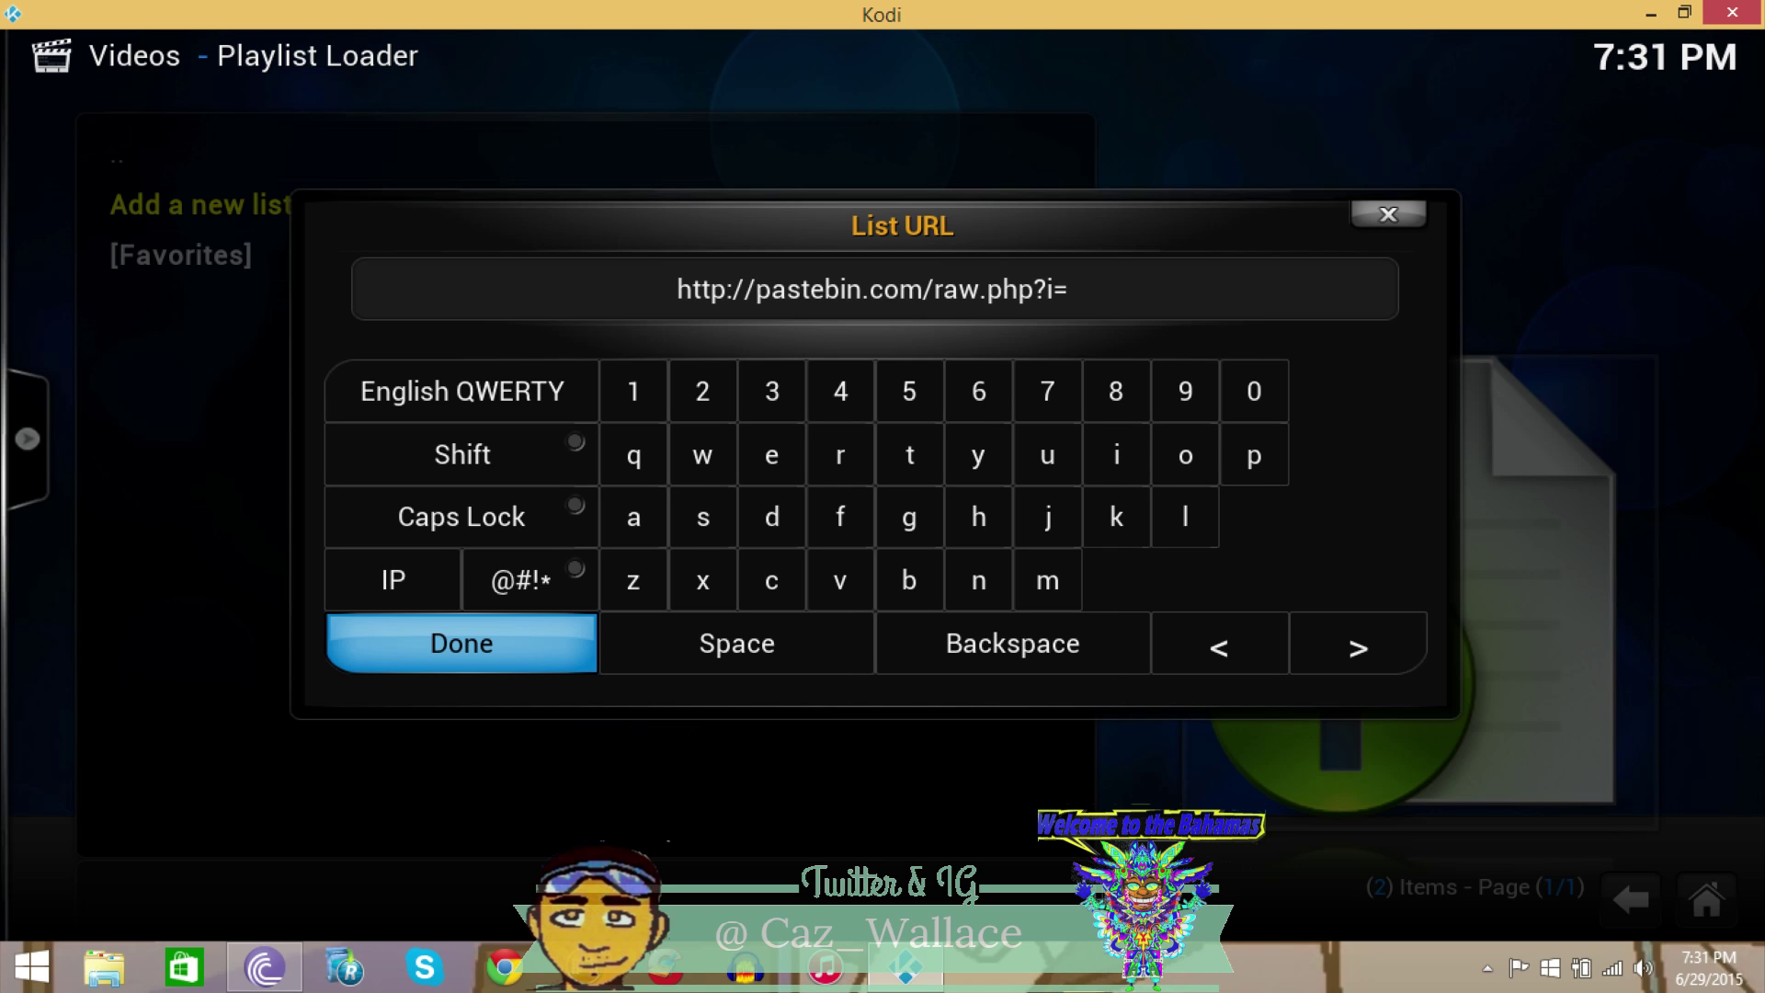
{"action": "type", "text": "hzp"}
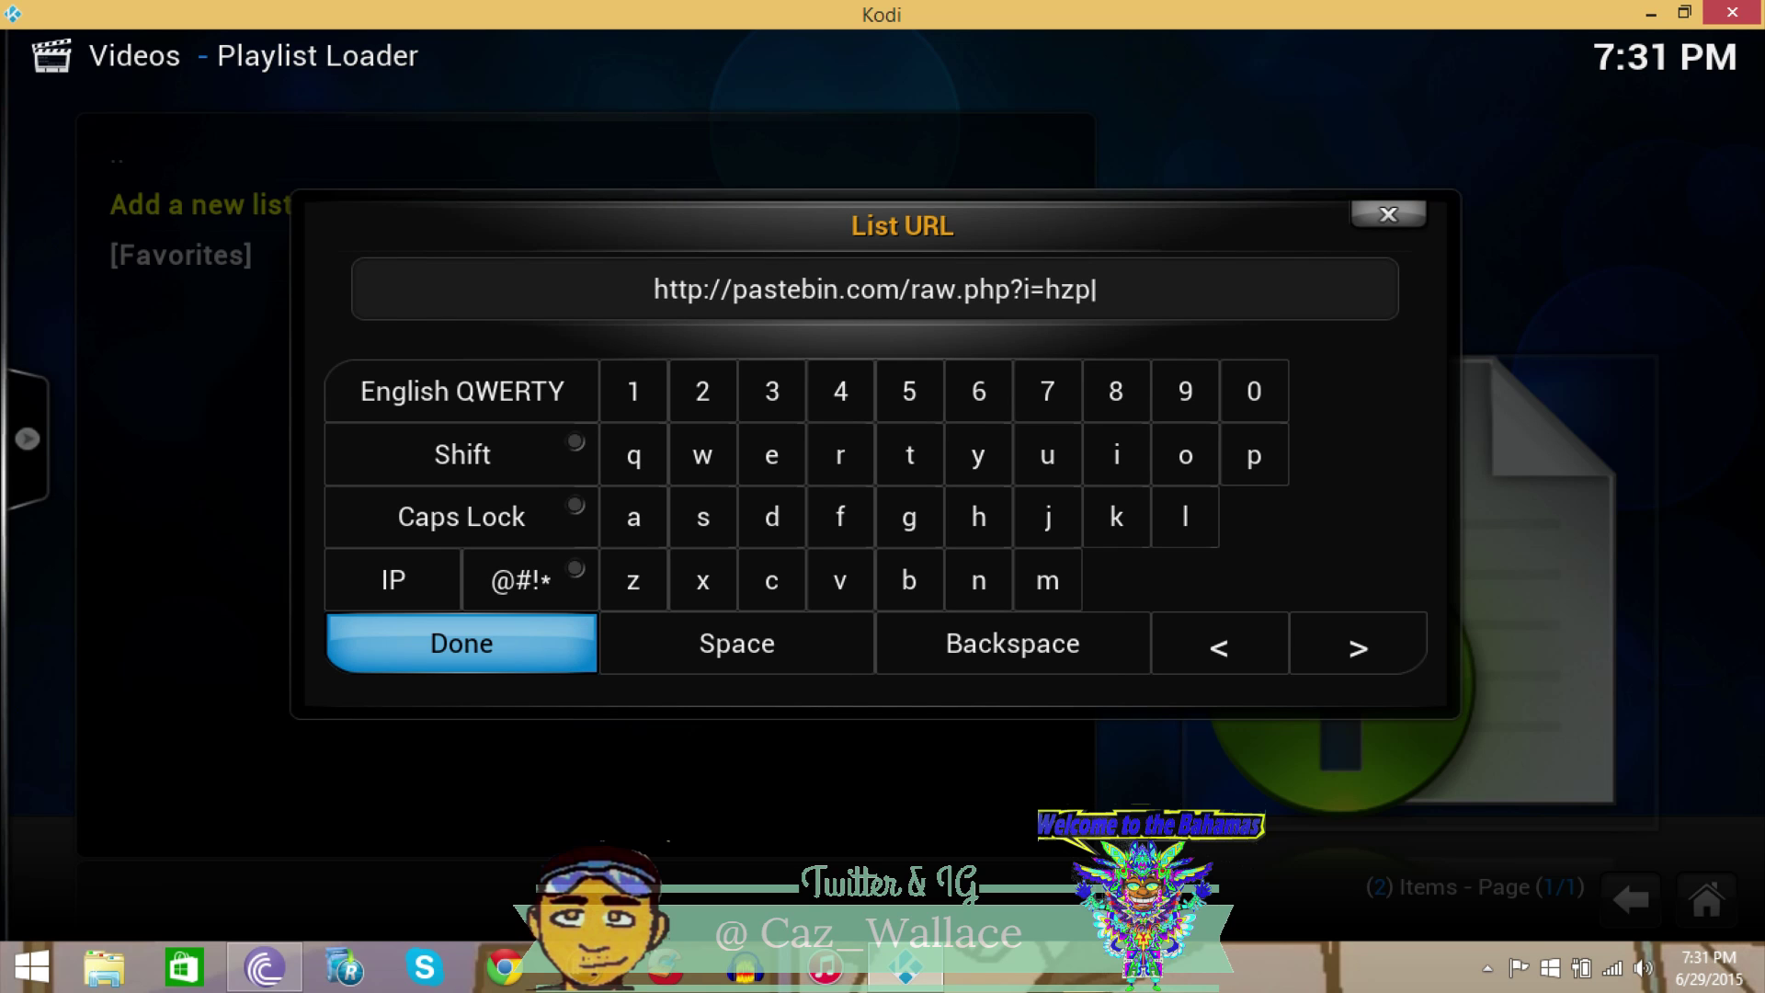
{"action": "type", "text": "GZ"}
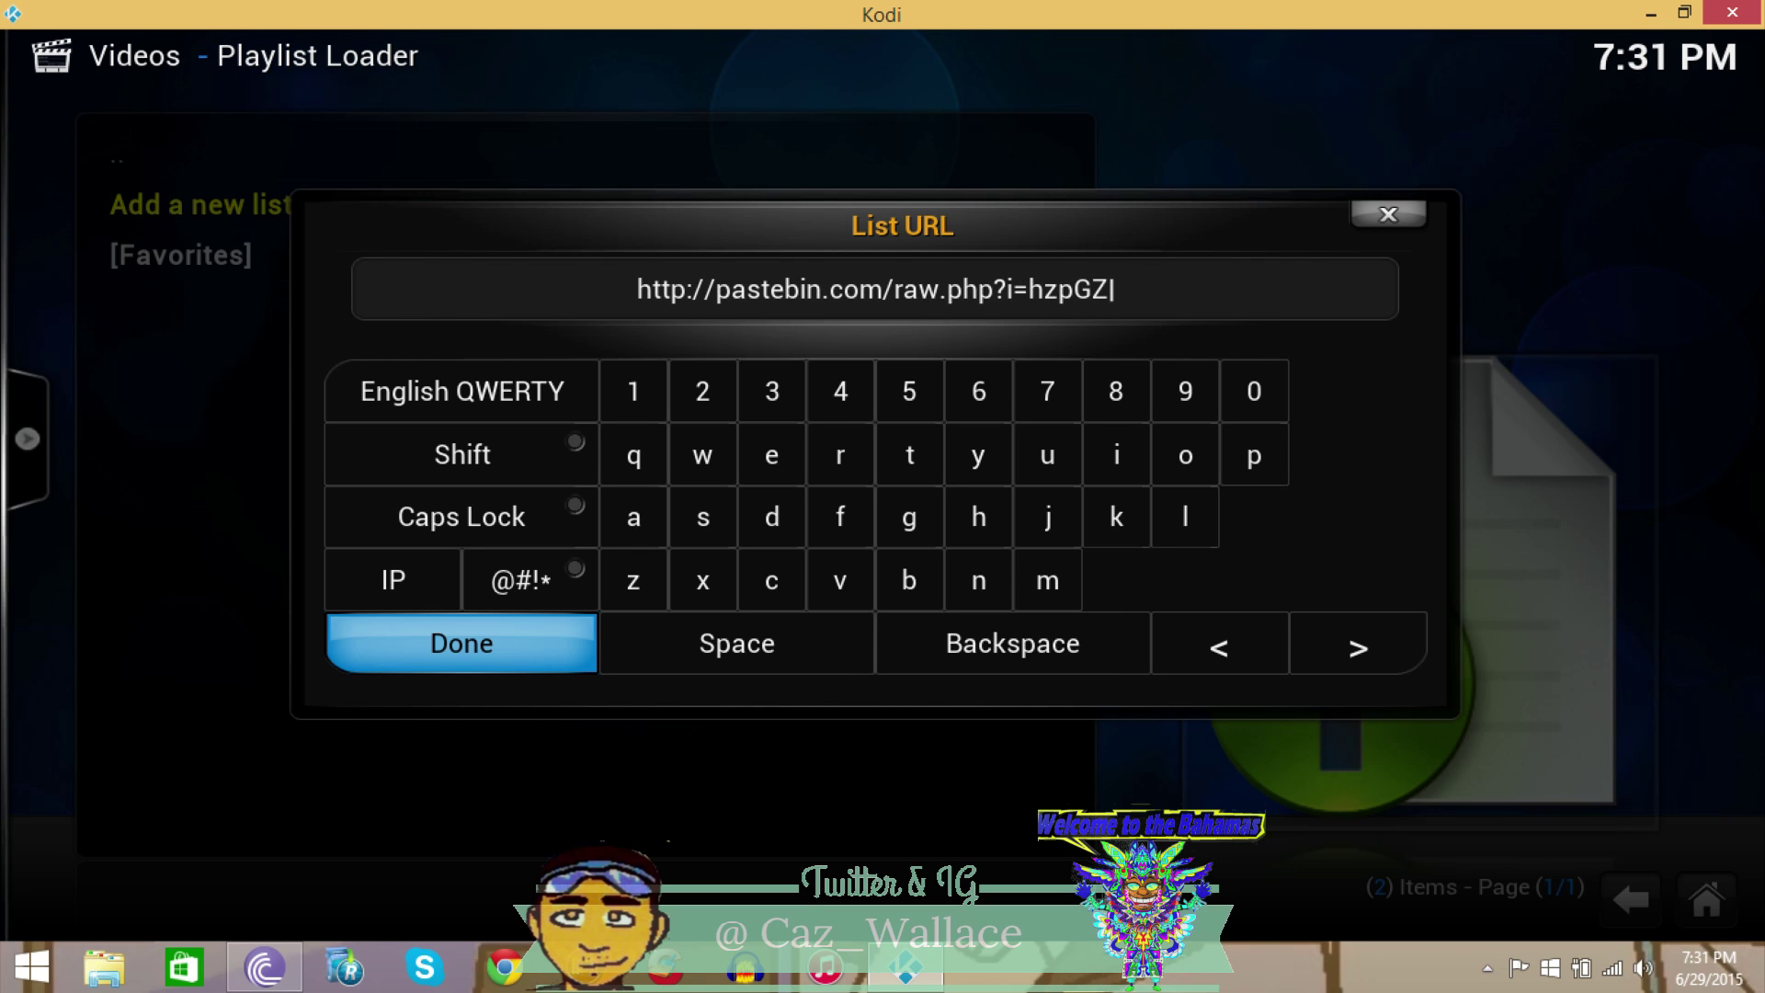
{"action": "type", "text": "ULx"}
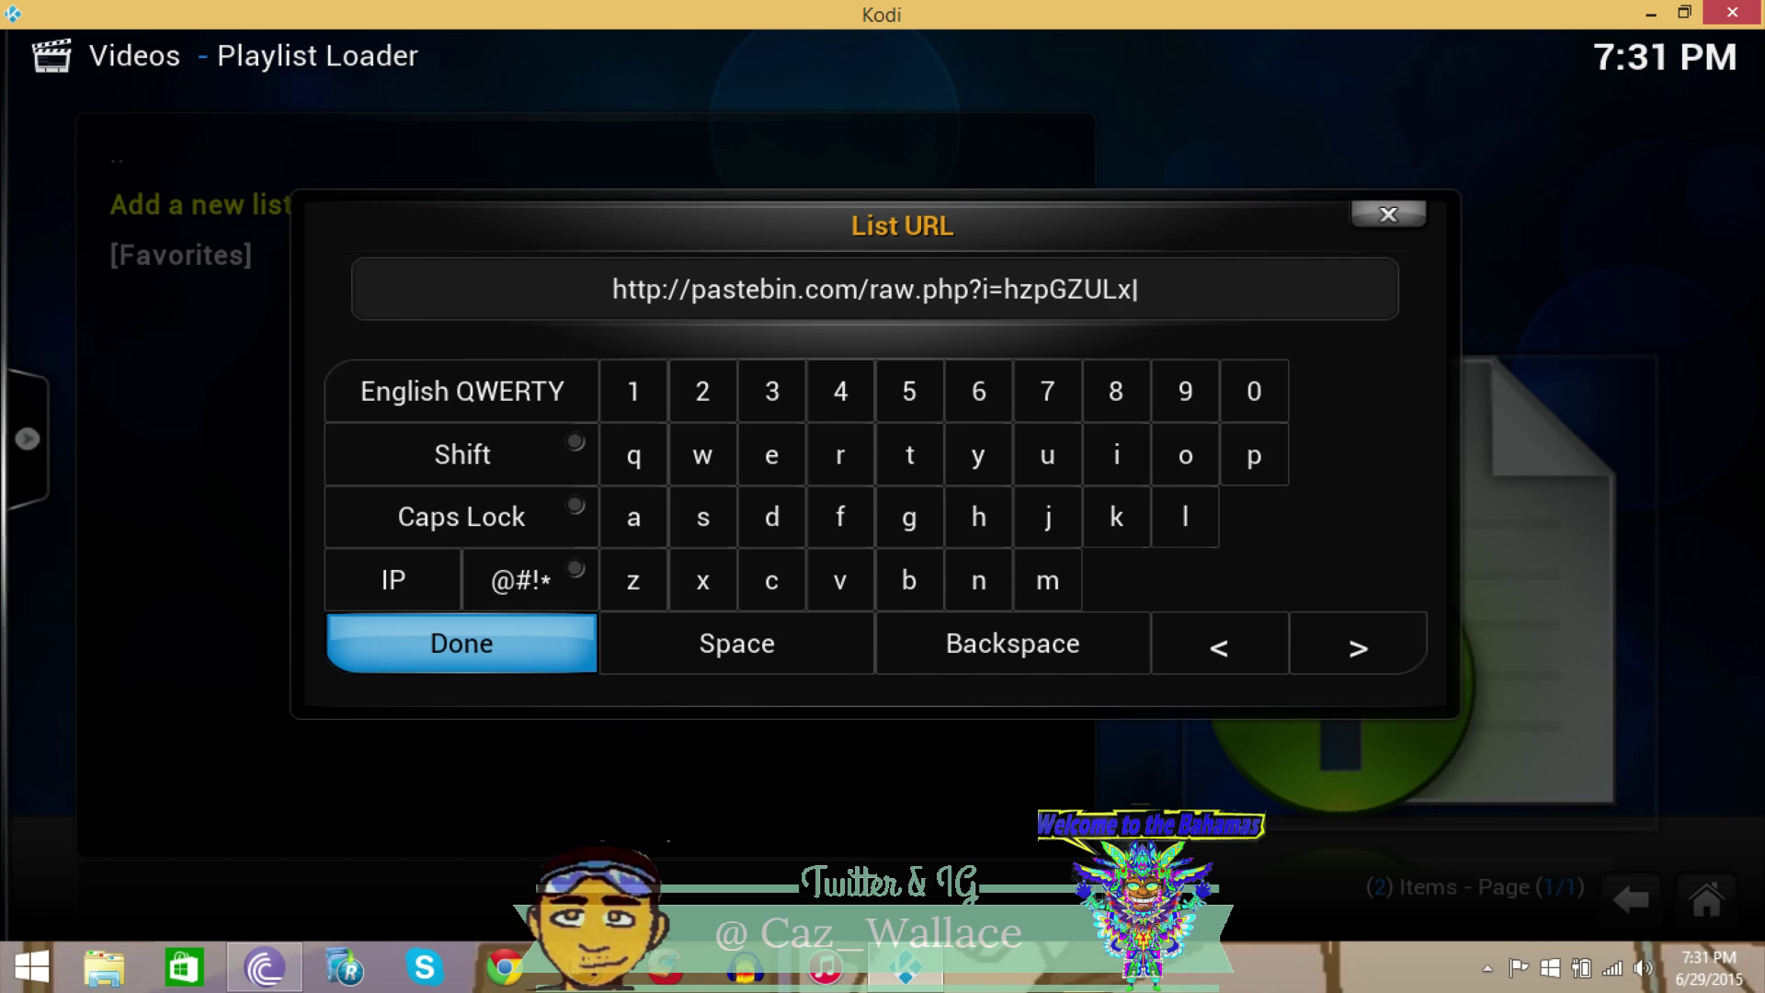
{"action": "key", "text": "Return"}
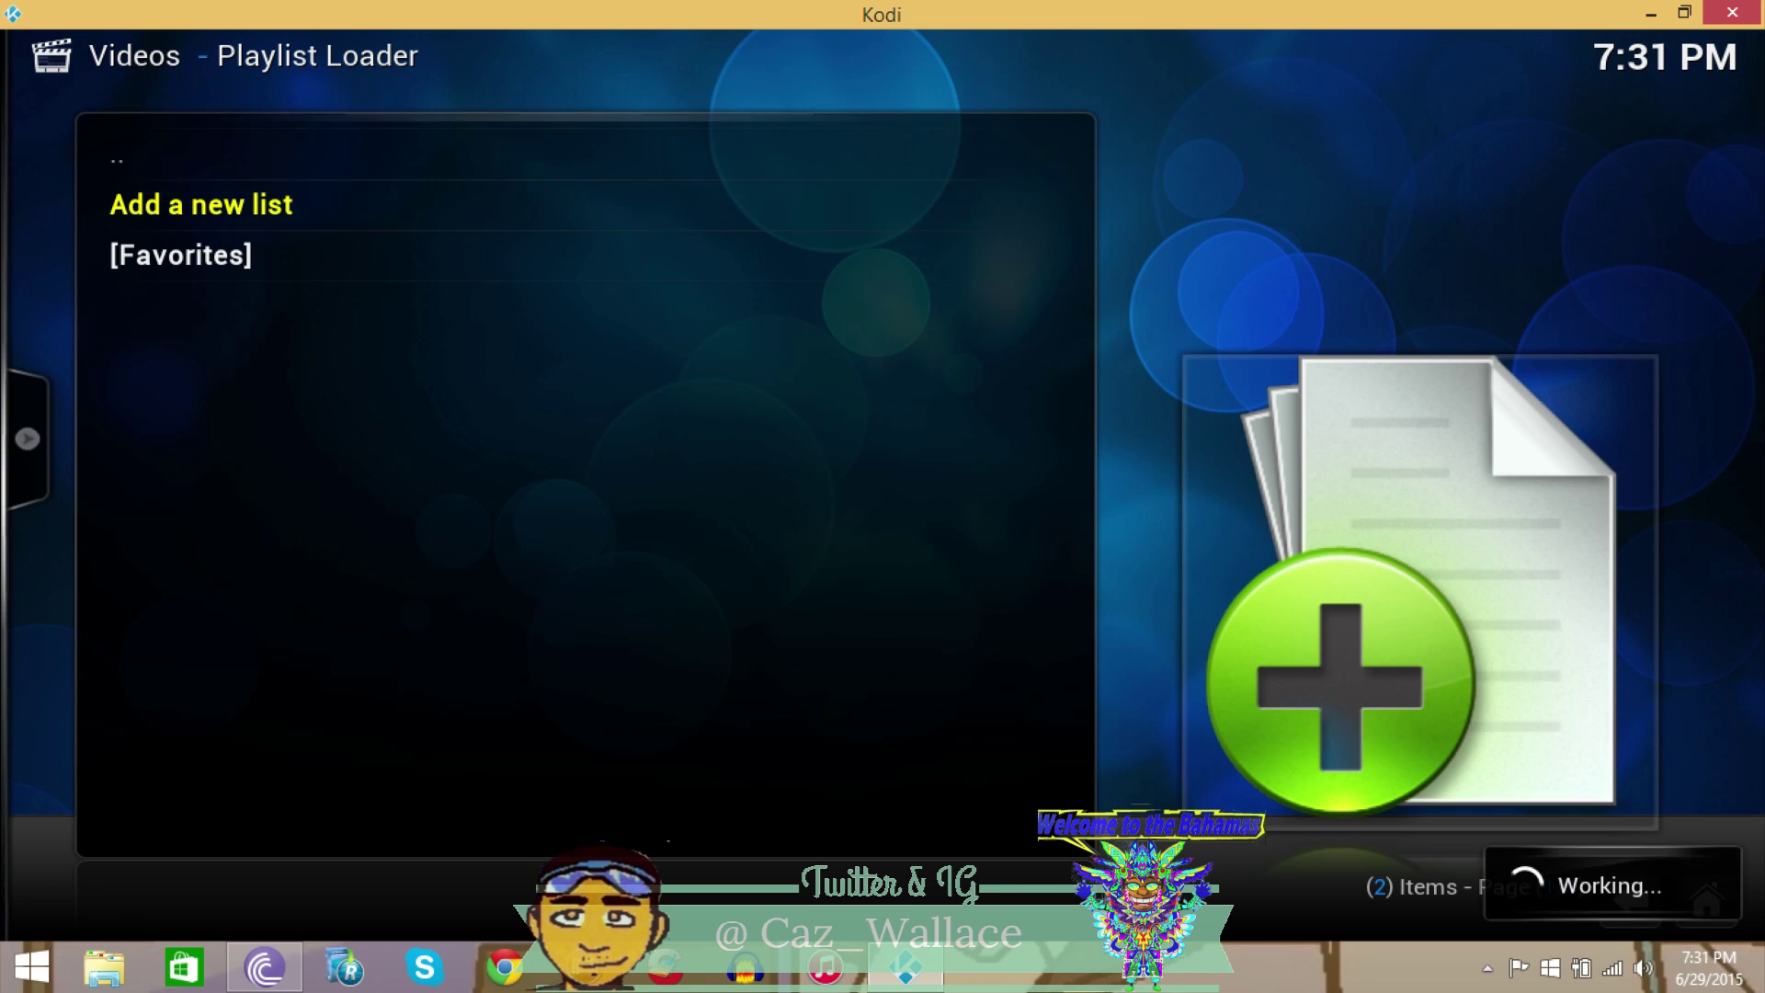
Open the new 166-item channel list, scroll past the sports channels, and play CNN USA HD
{"action": "key", "text": "Down"}
{"action": "key", "text": "Down"}
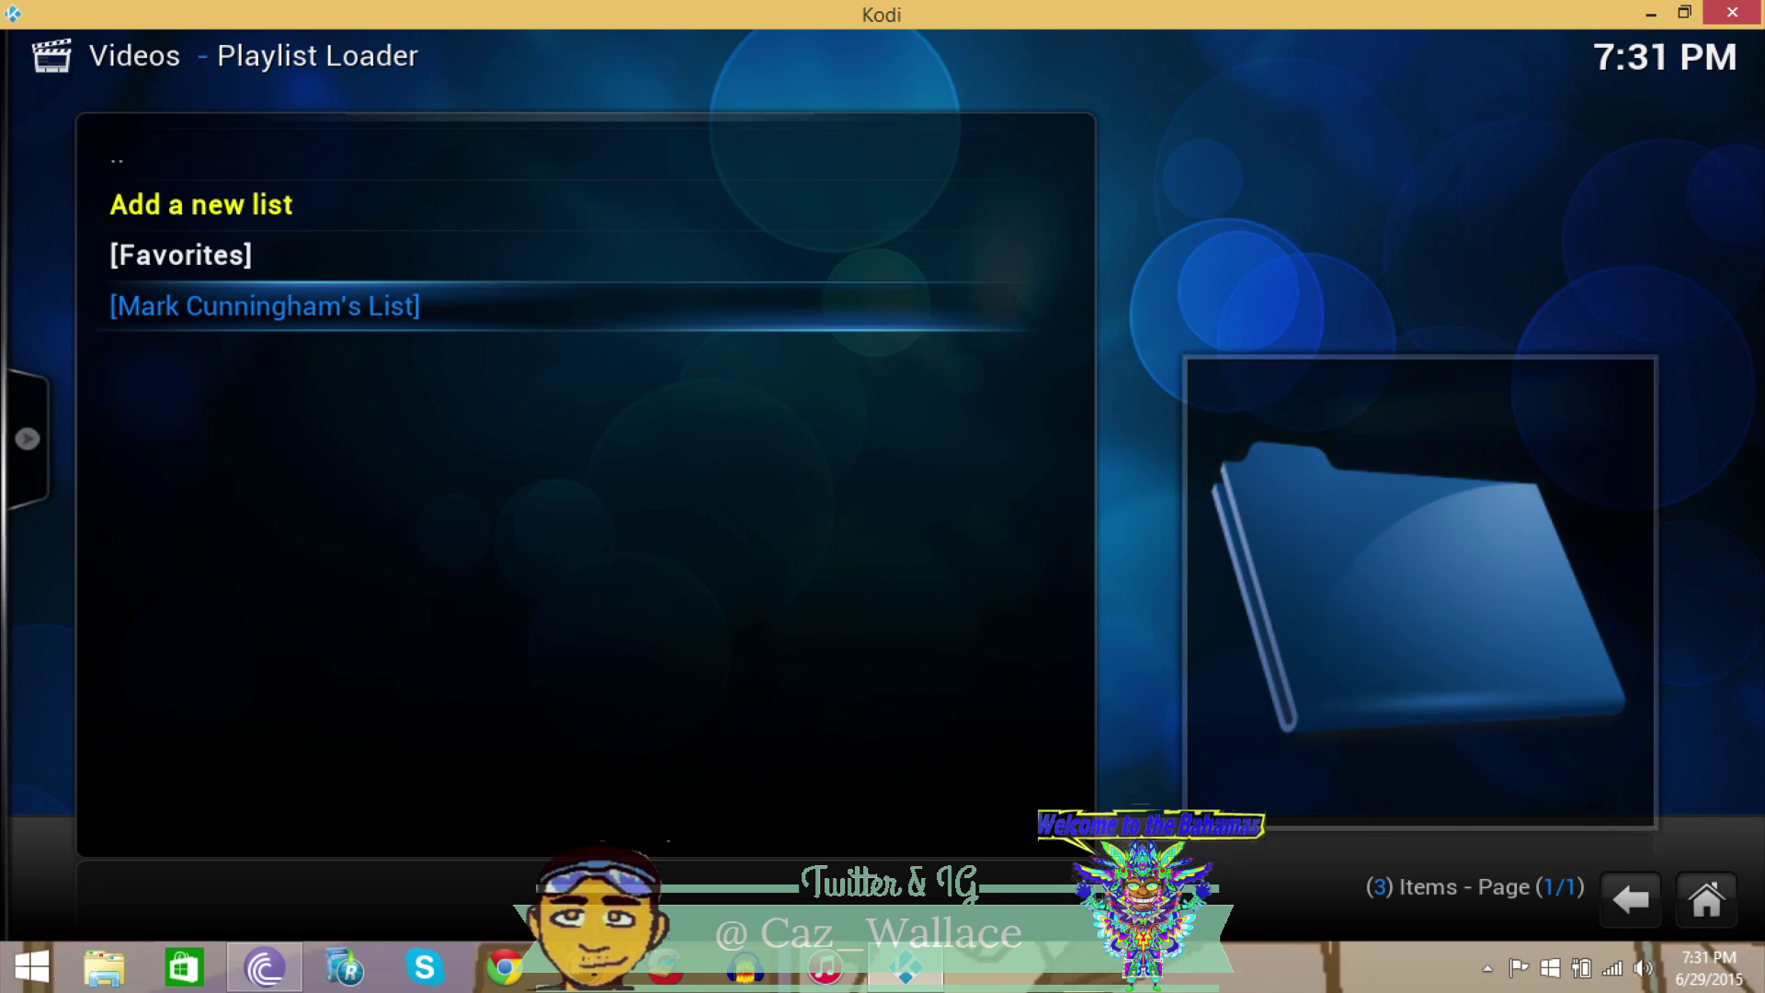
{"action": "key", "text": "Return"}
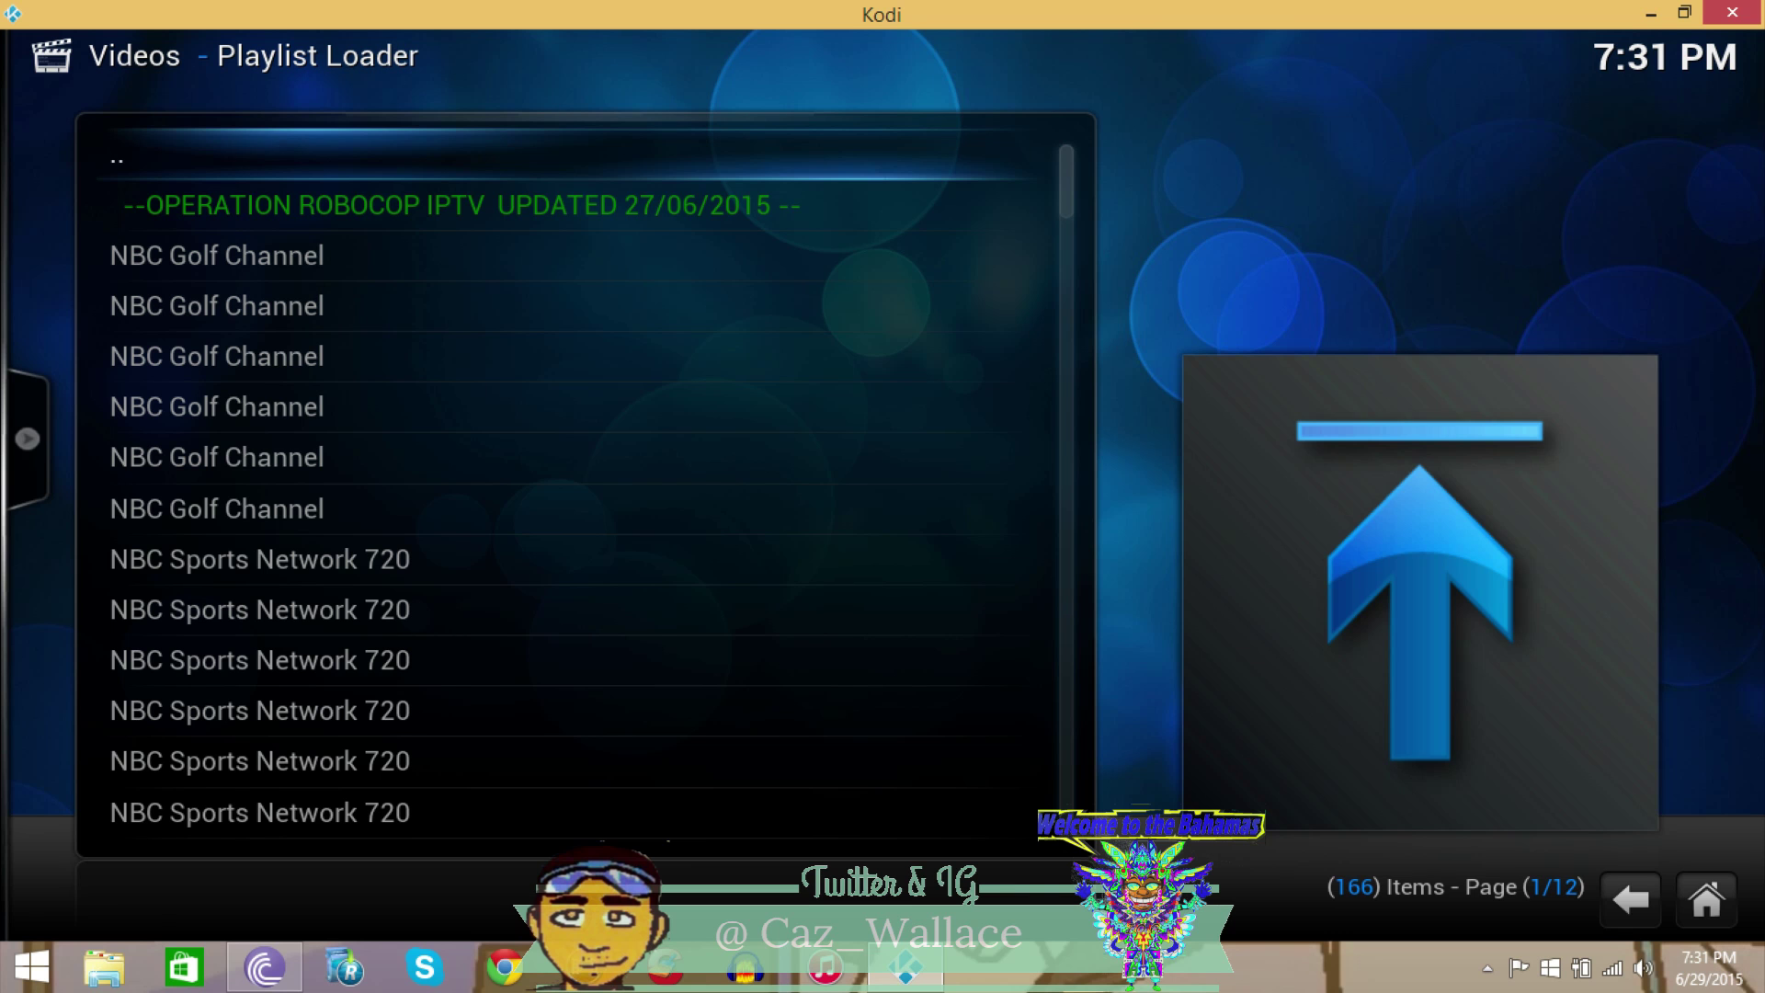
{"action": "key", "text": "Down"}
{"action": "key", "text": "Down"}
{"action": "key", "text": "Down"}
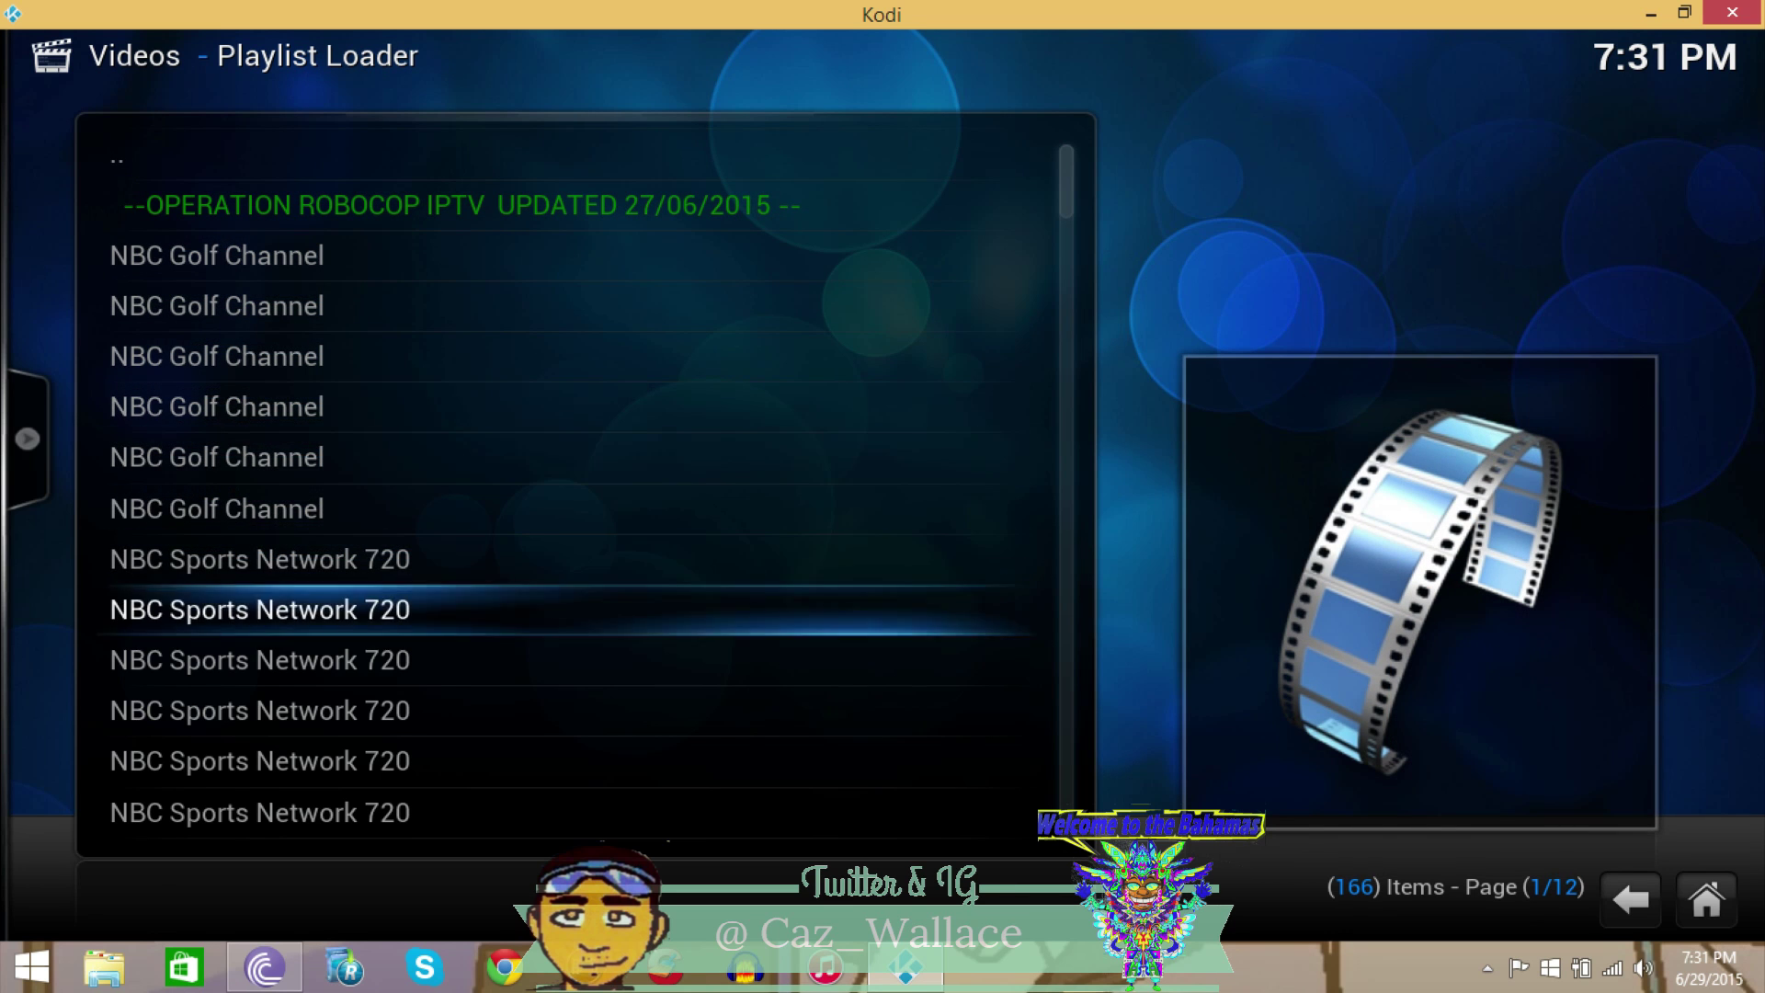
{"action": "key", "text": "Down"}
{"action": "key", "text": "Down"}
{"action": "key", "text": "Down"}
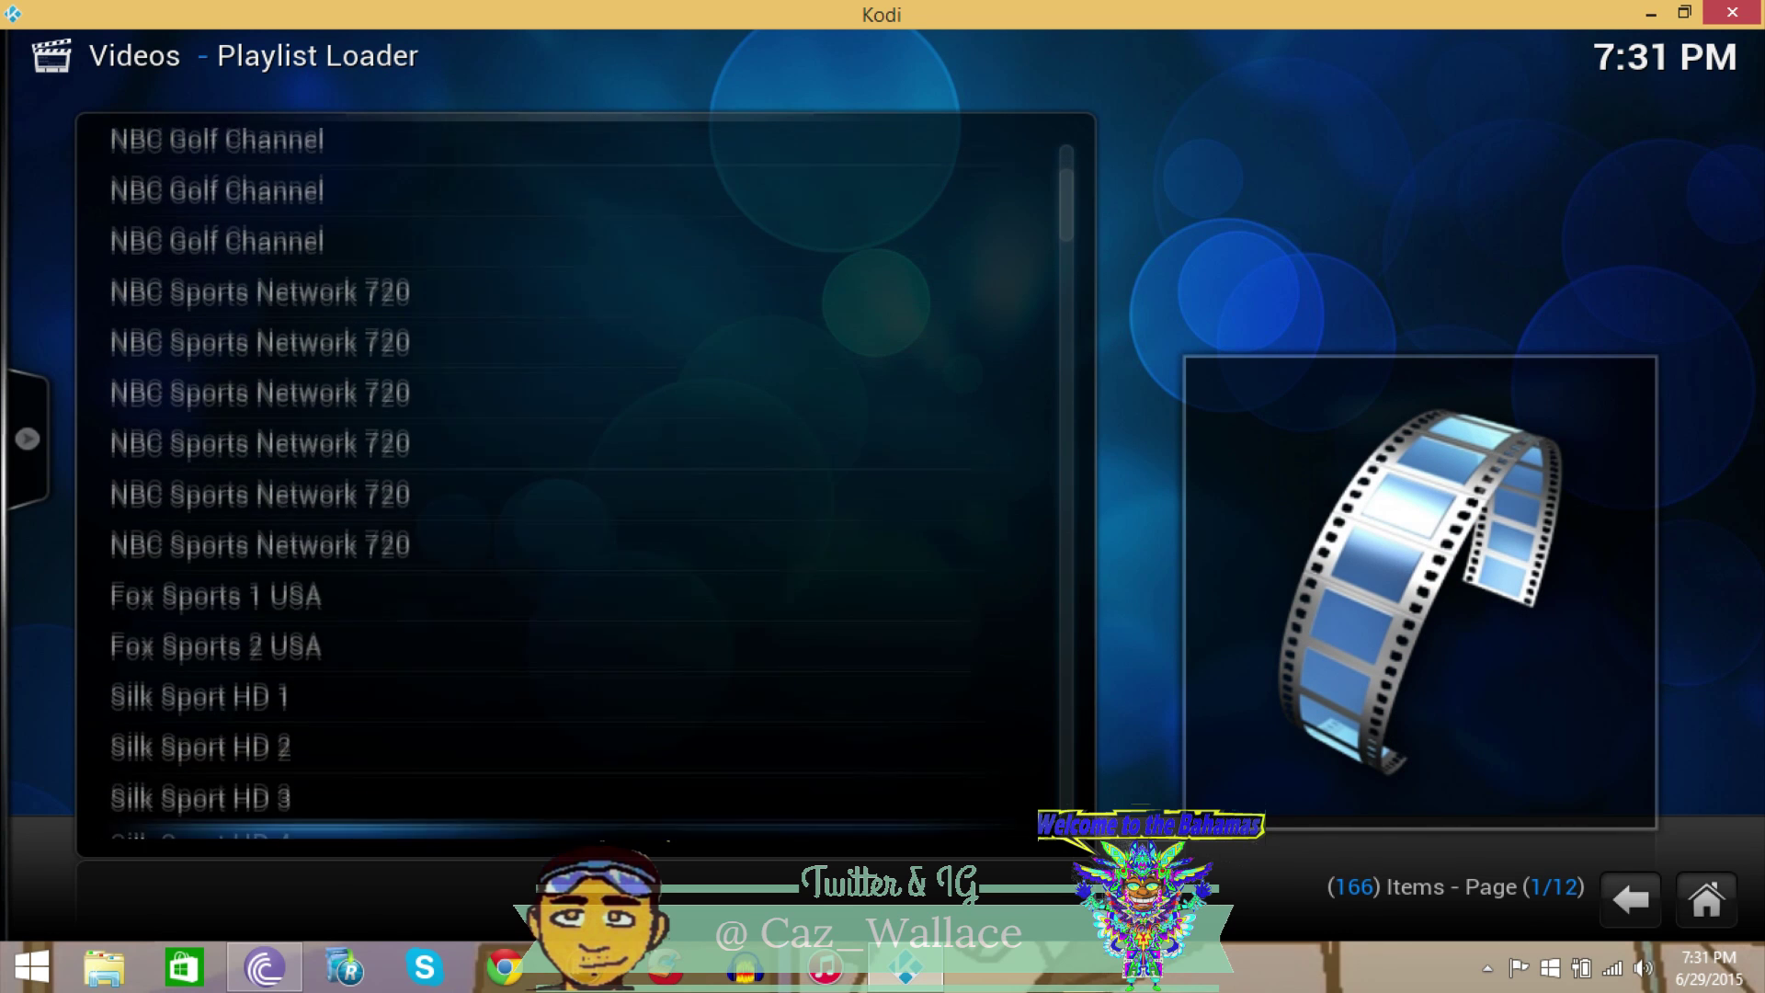
{"action": "key", "text": "Down"}
{"action": "key", "text": "Down"}
{"action": "key", "text": "Down"}
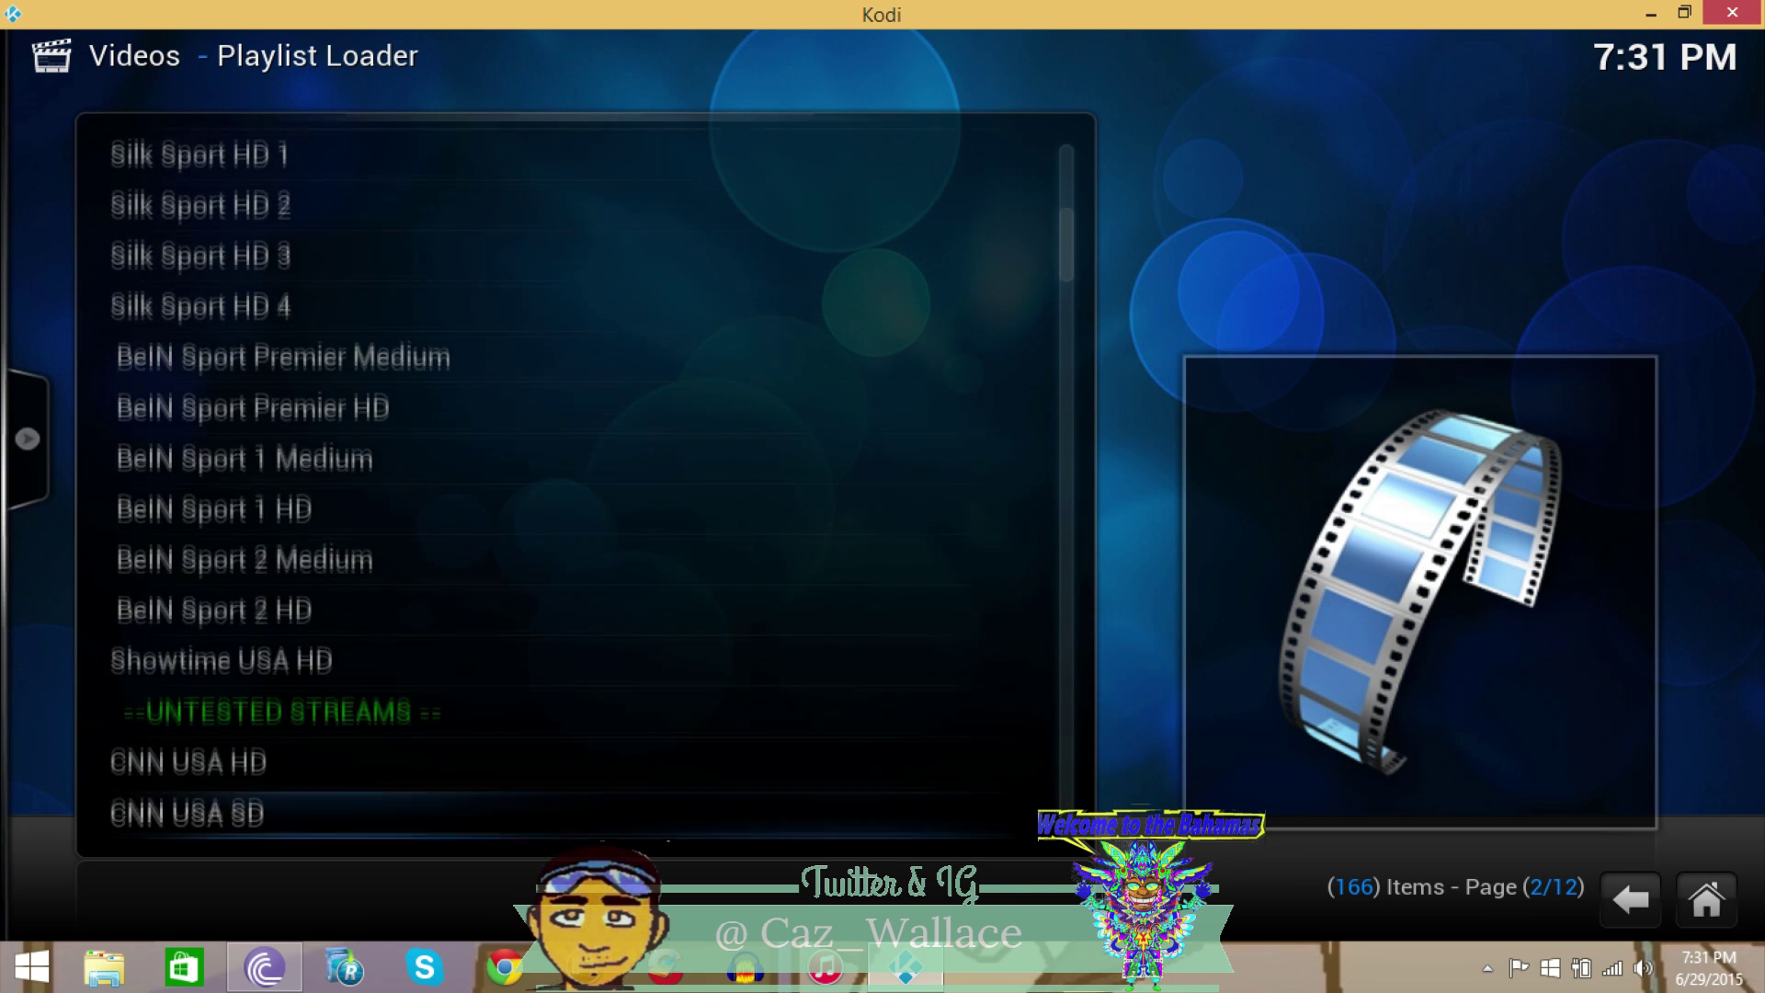
{"action": "key", "text": "Down"}
{"action": "key", "text": "Down"}
{"action": "key", "text": "Down"}
{"action": "key", "text": "Up"}
{"action": "key", "text": "Up"}
{"action": "key", "text": "Up"}
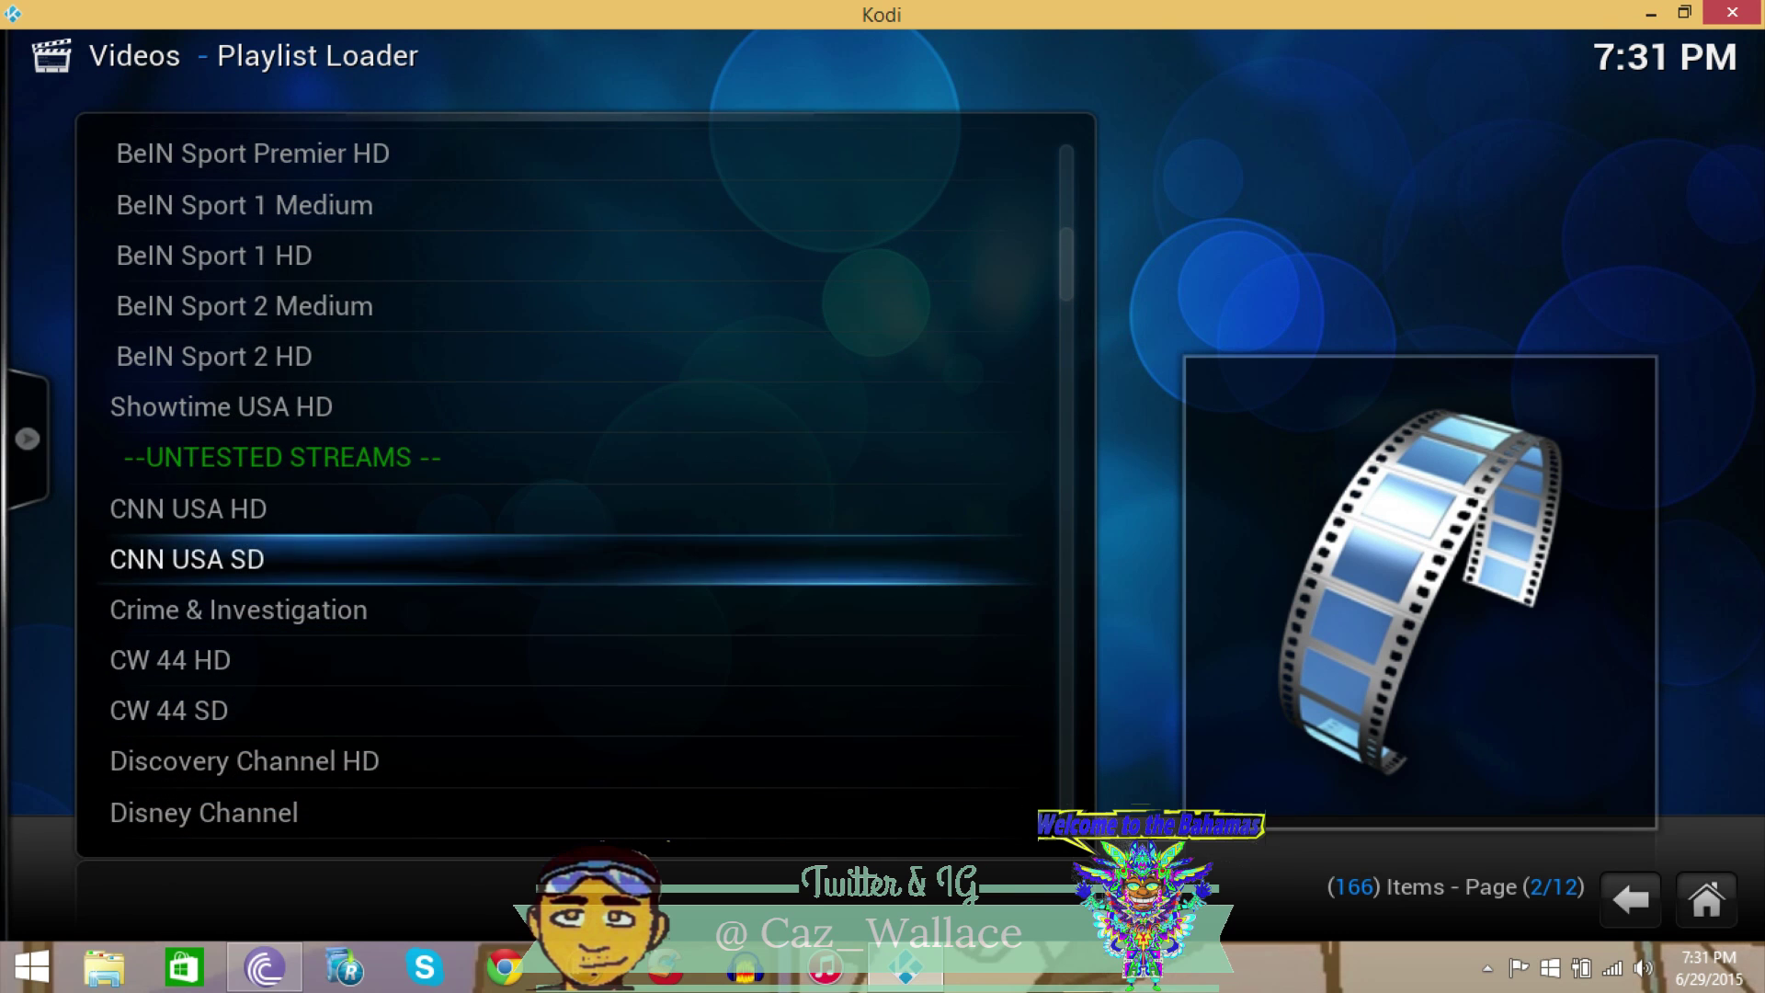
{"action": "key", "text": "Up"}
{"action": "key", "text": "Up"}
{"action": "key", "text": "Up"}
{"action": "key", "text": "Up"}
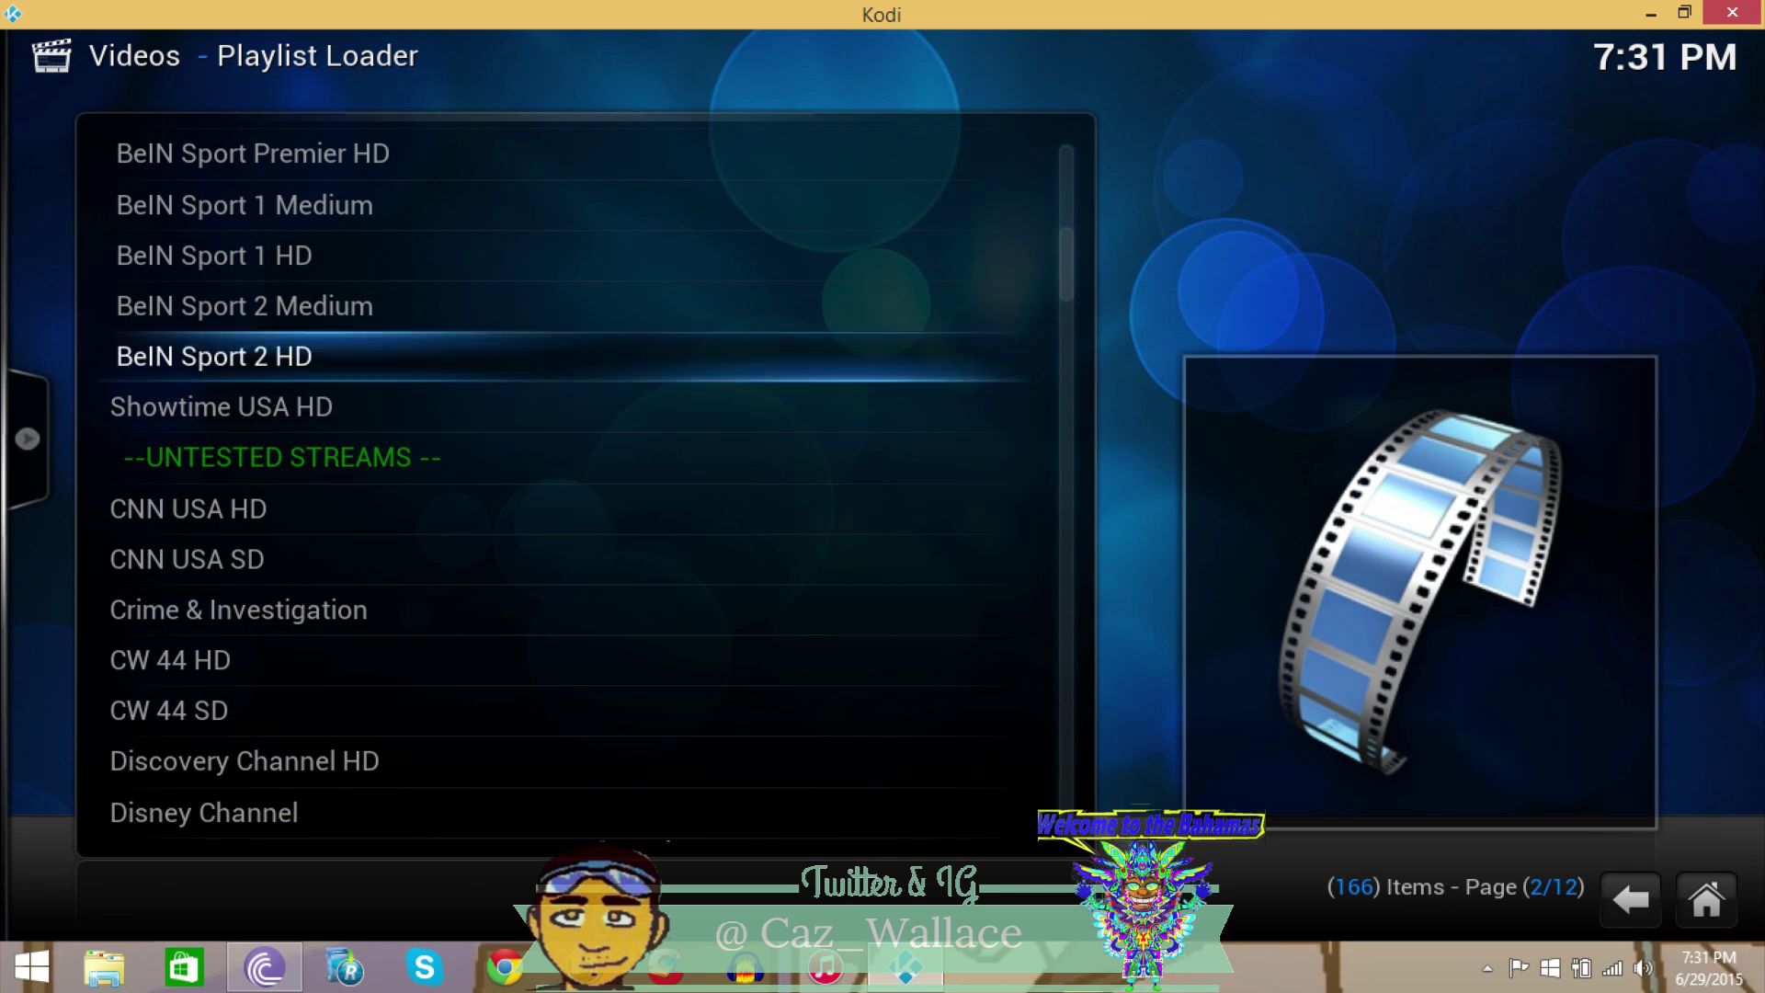
{"action": "key", "text": "Down"}
{"action": "key", "text": "Down"}
{"action": "key", "text": "Down"}
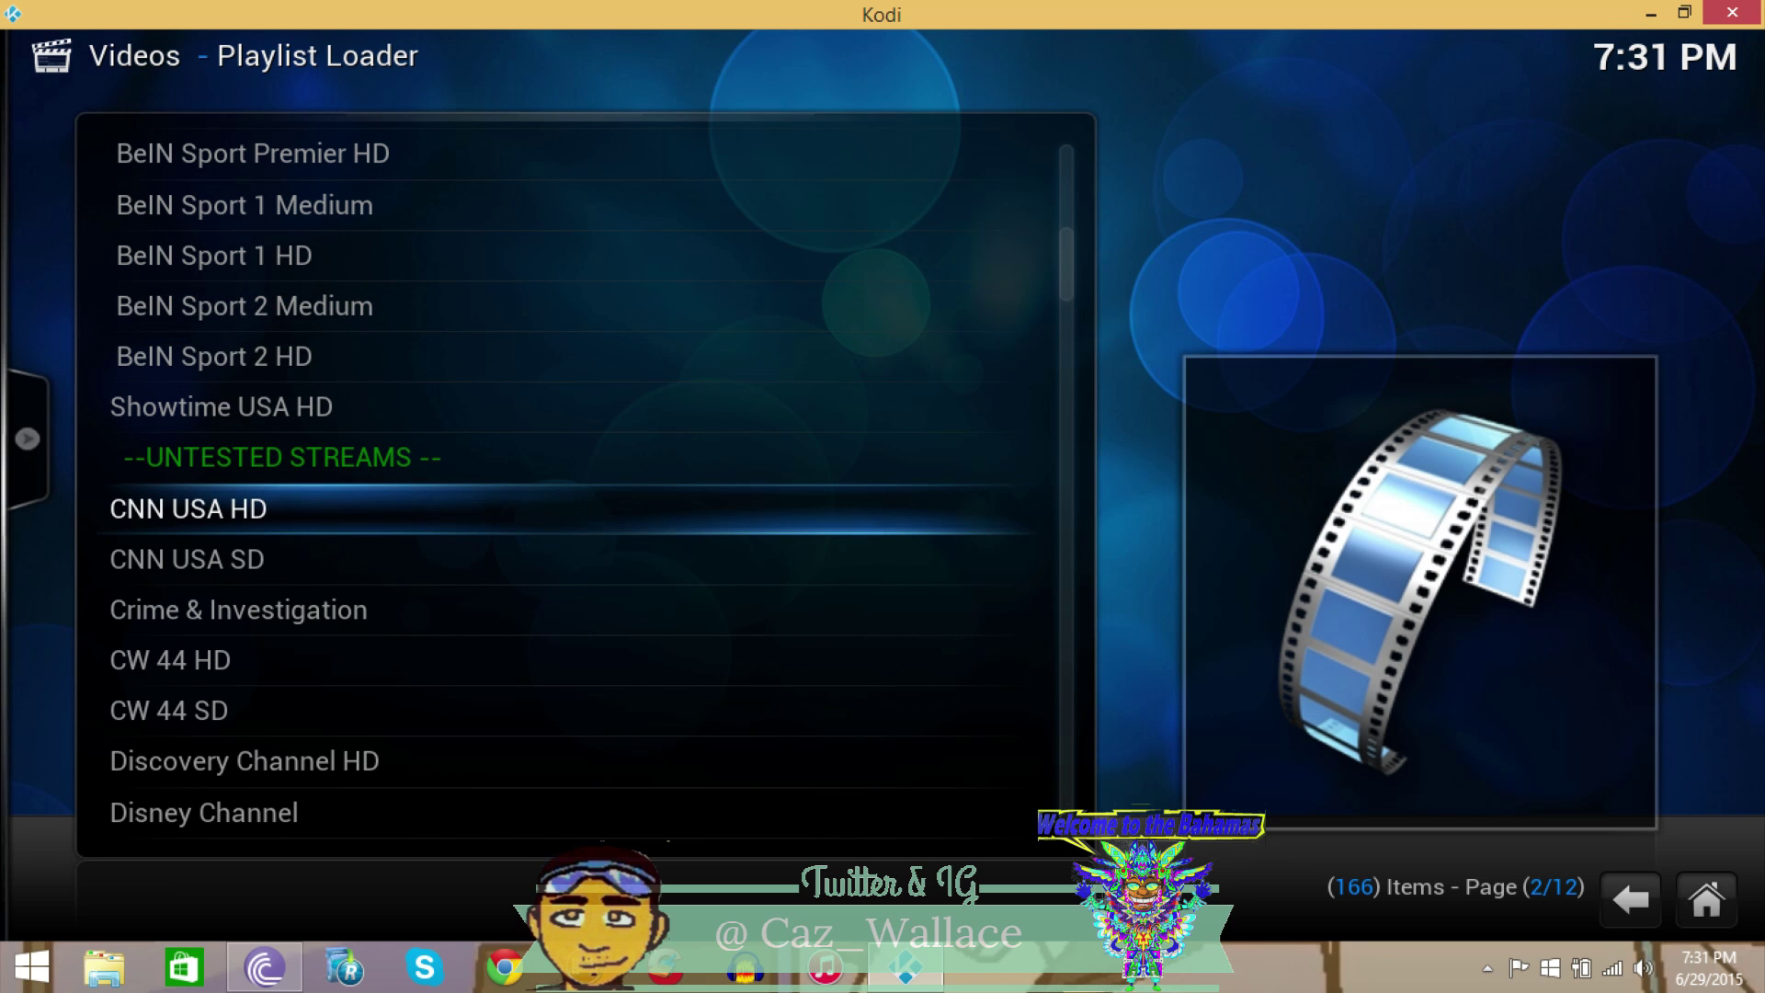
{"action": "key", "text": "Return"}
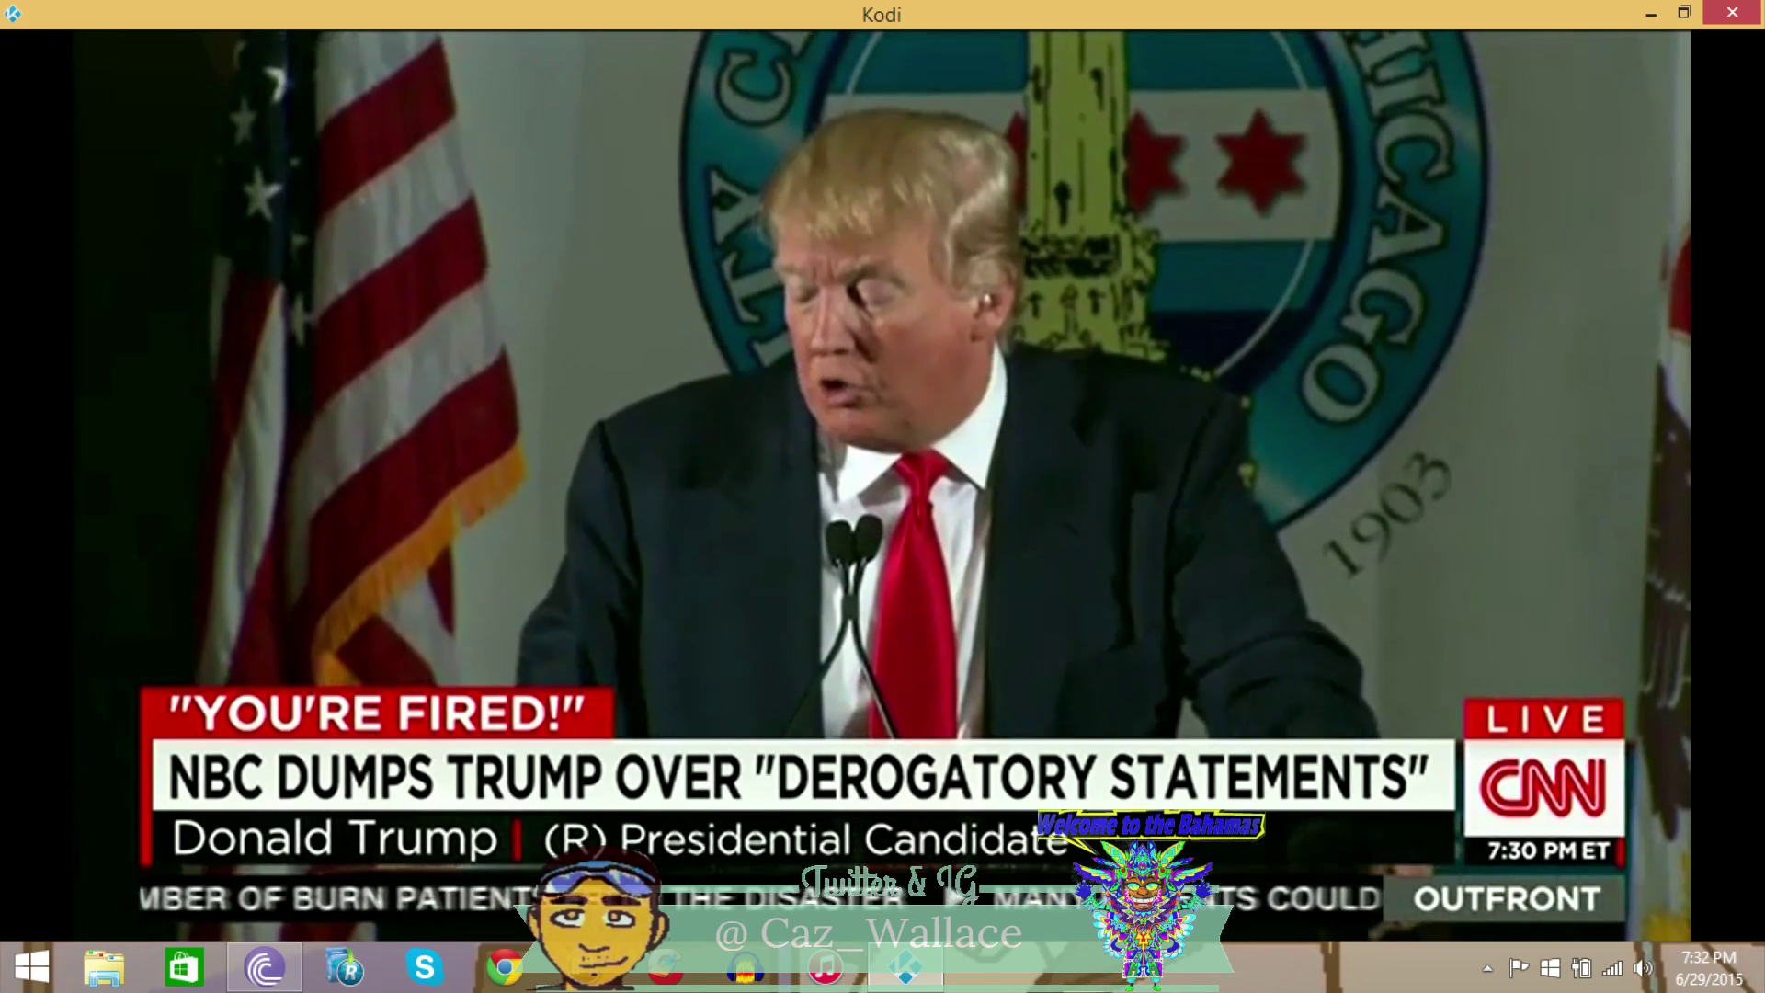
Stop the CNN USA HD stream and go back to Playlist Loader's list overview
{"action": "key", "text": "m"}
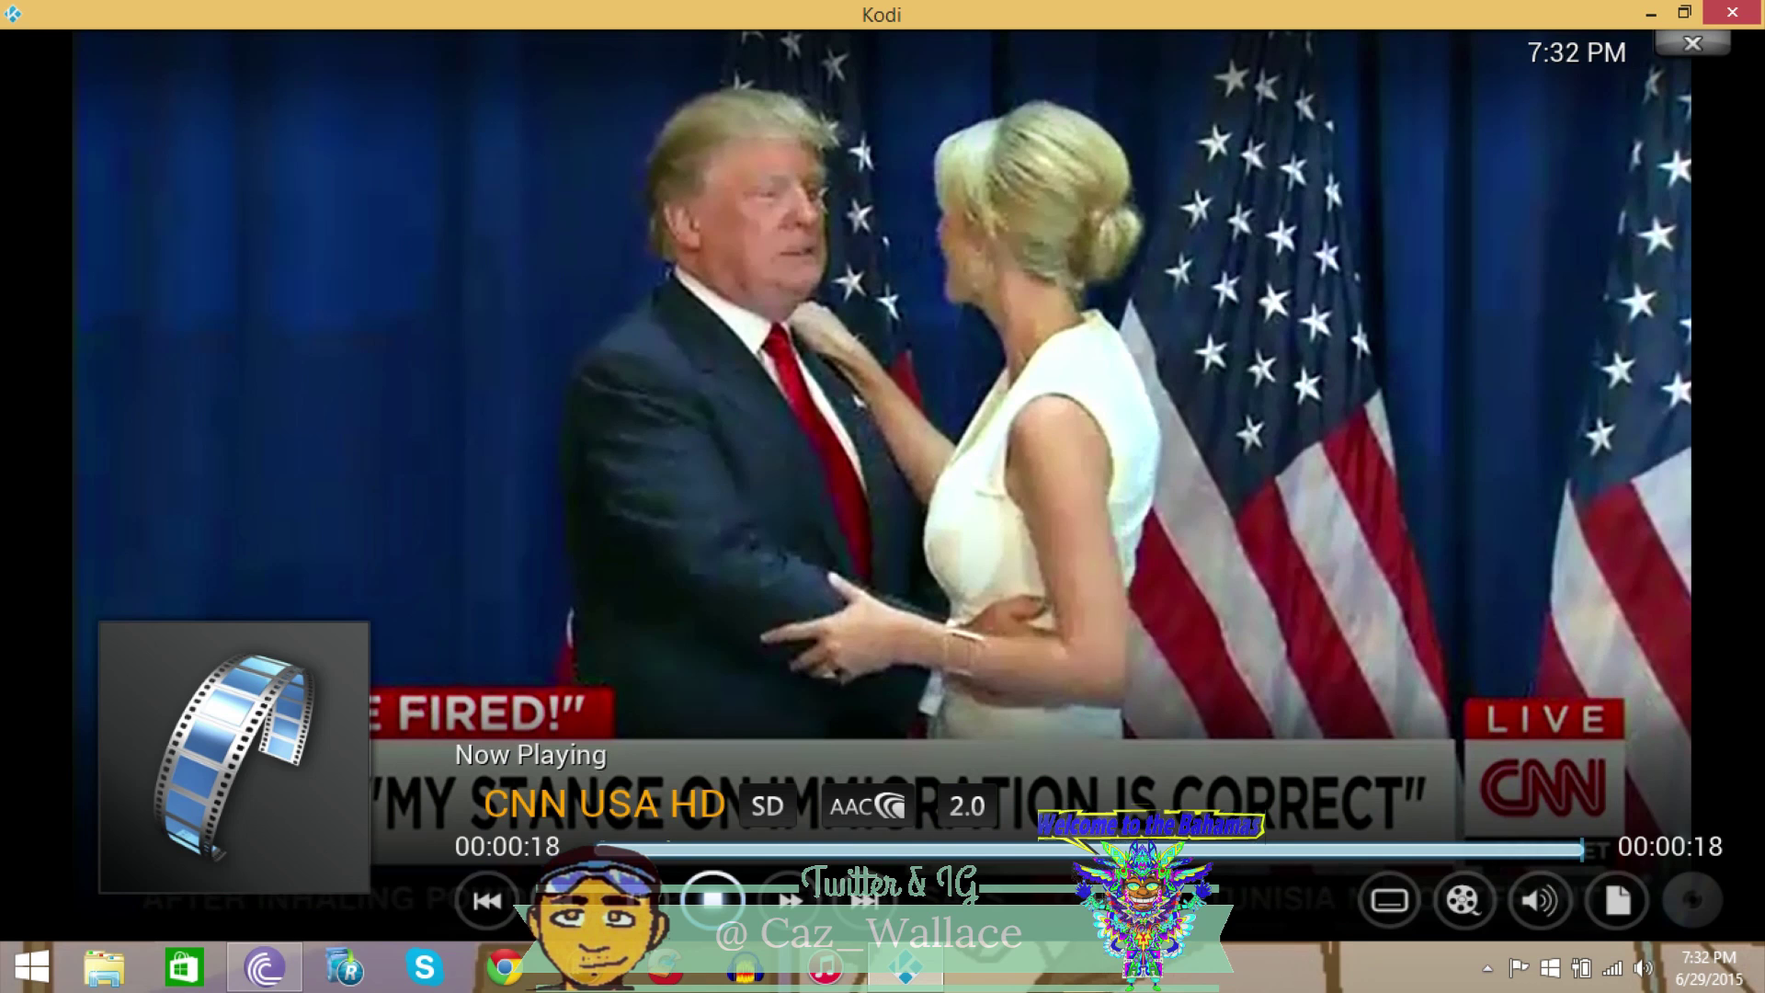
{"action": "key", "text": "x"}
{"action": "left_click", "coordinate": [1660, 905]}
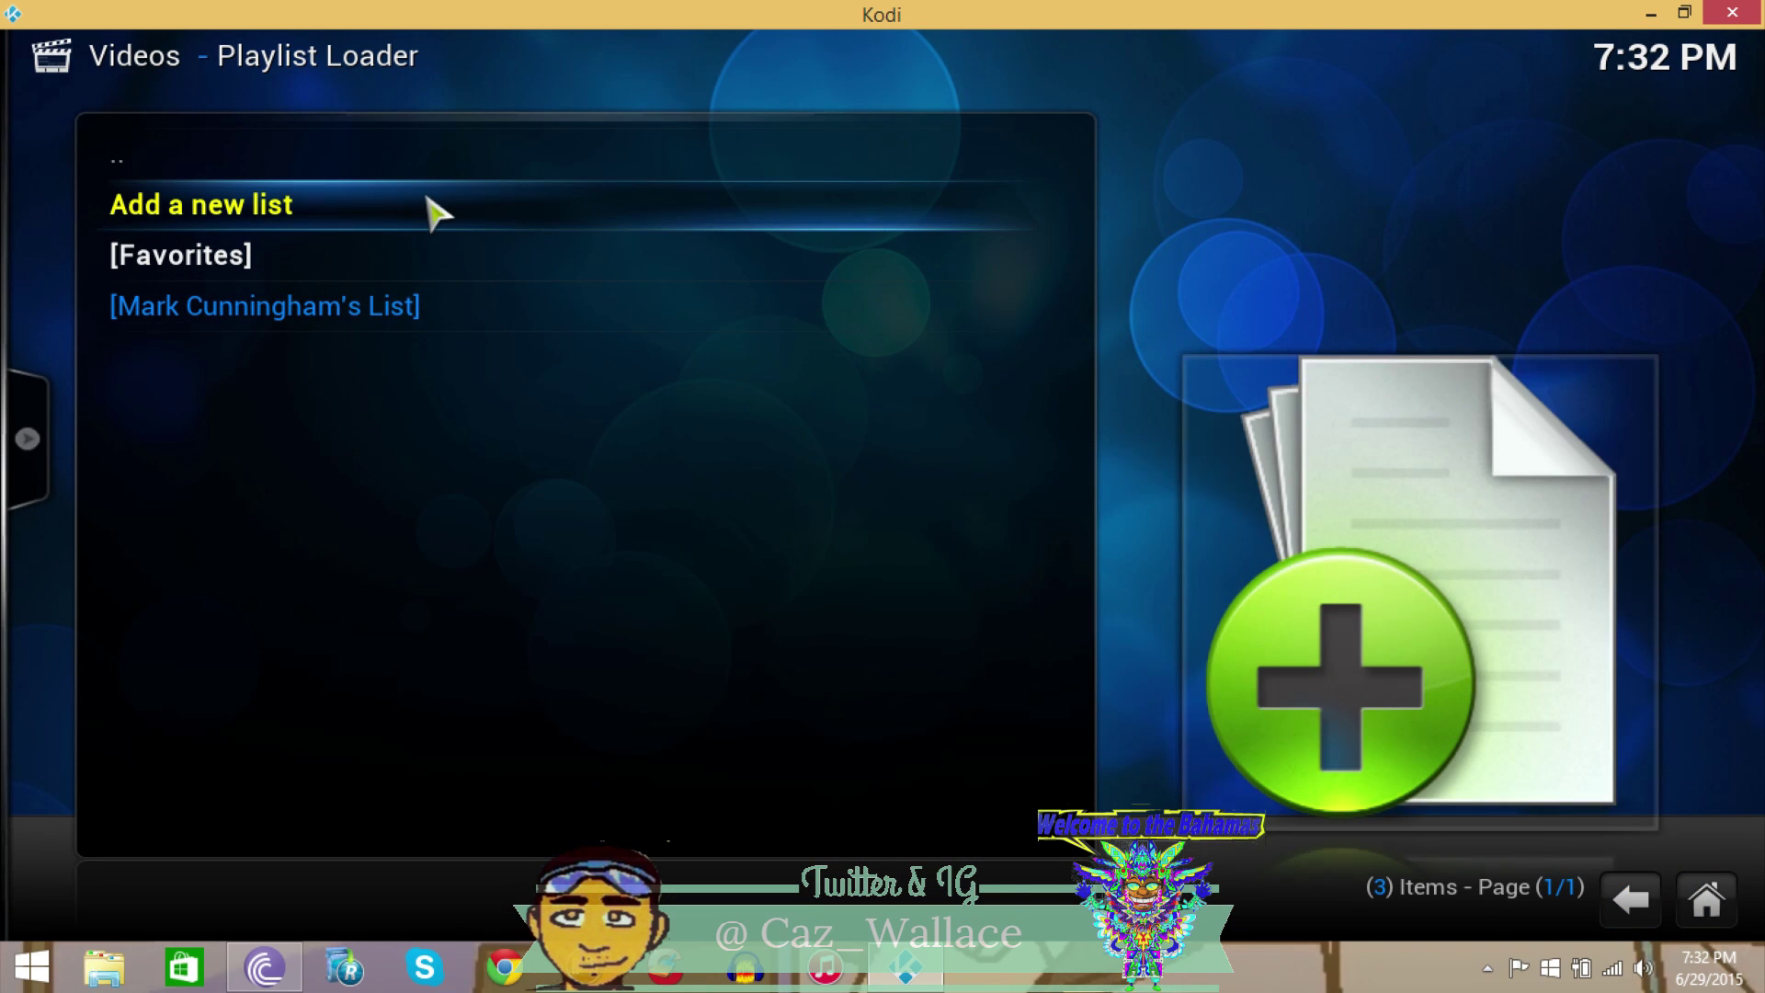
Start a new list named 'BET etc.'
{"action": "left_click", "coordinate": [432, 211]}
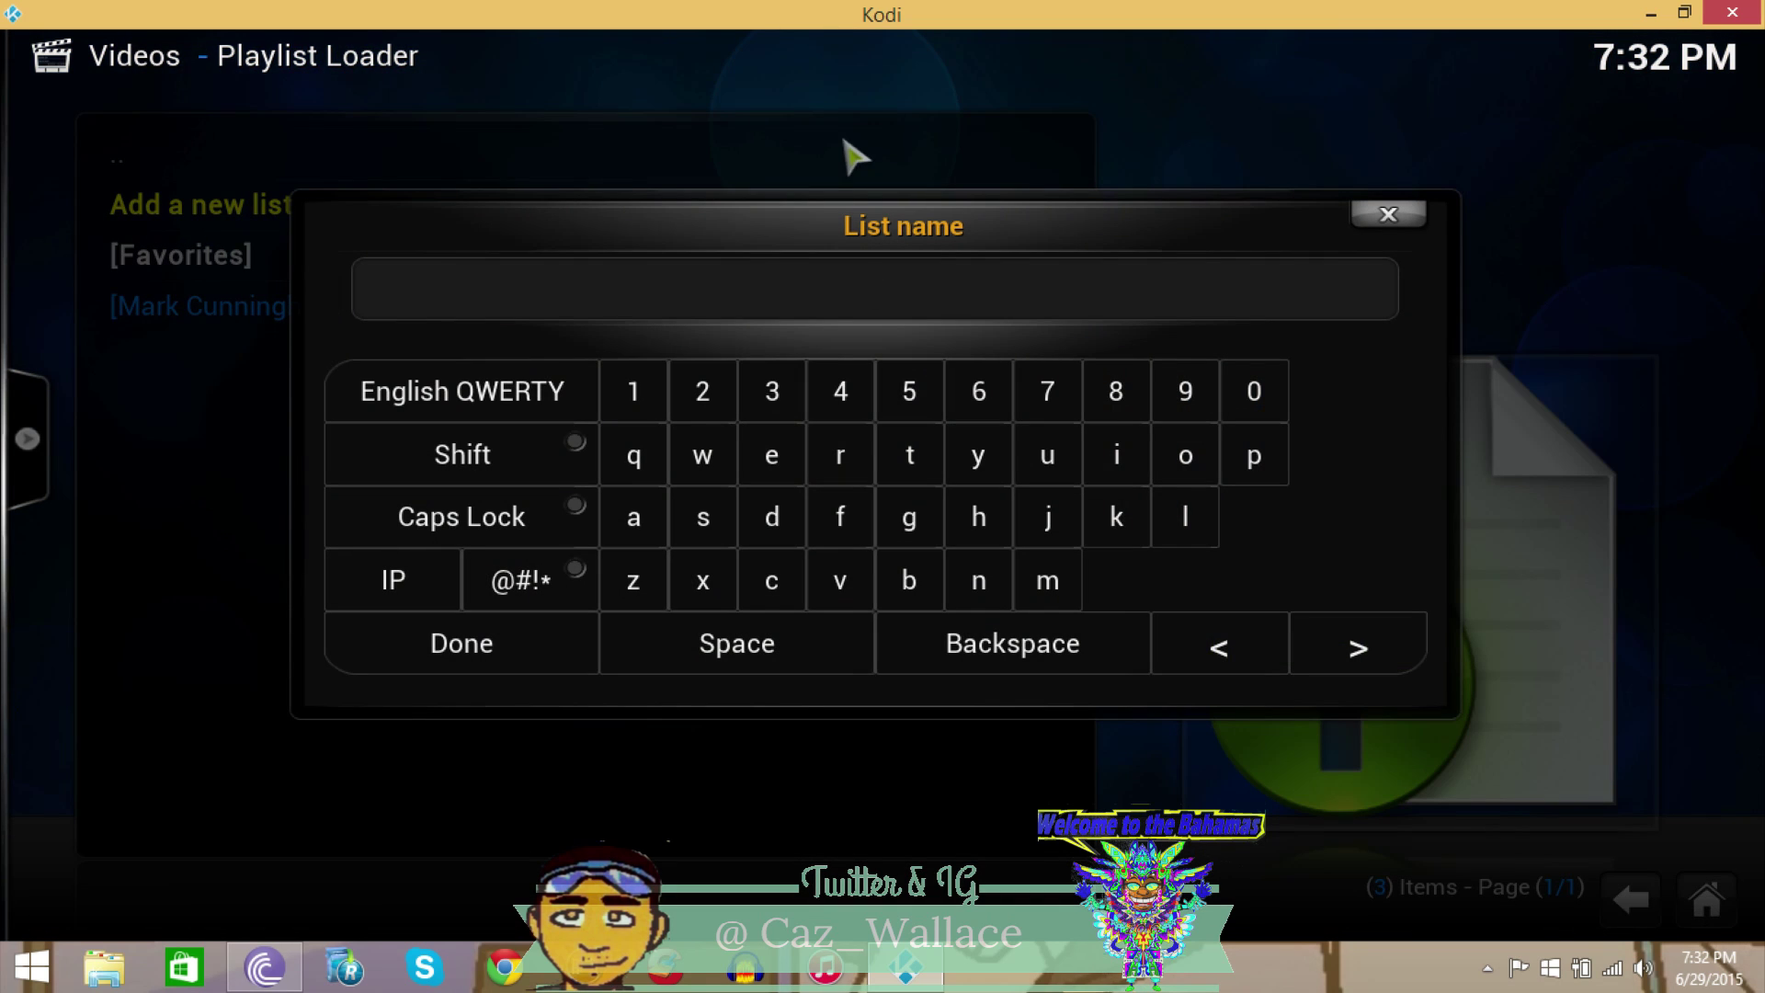
{"action": "type", "text": "BET"}
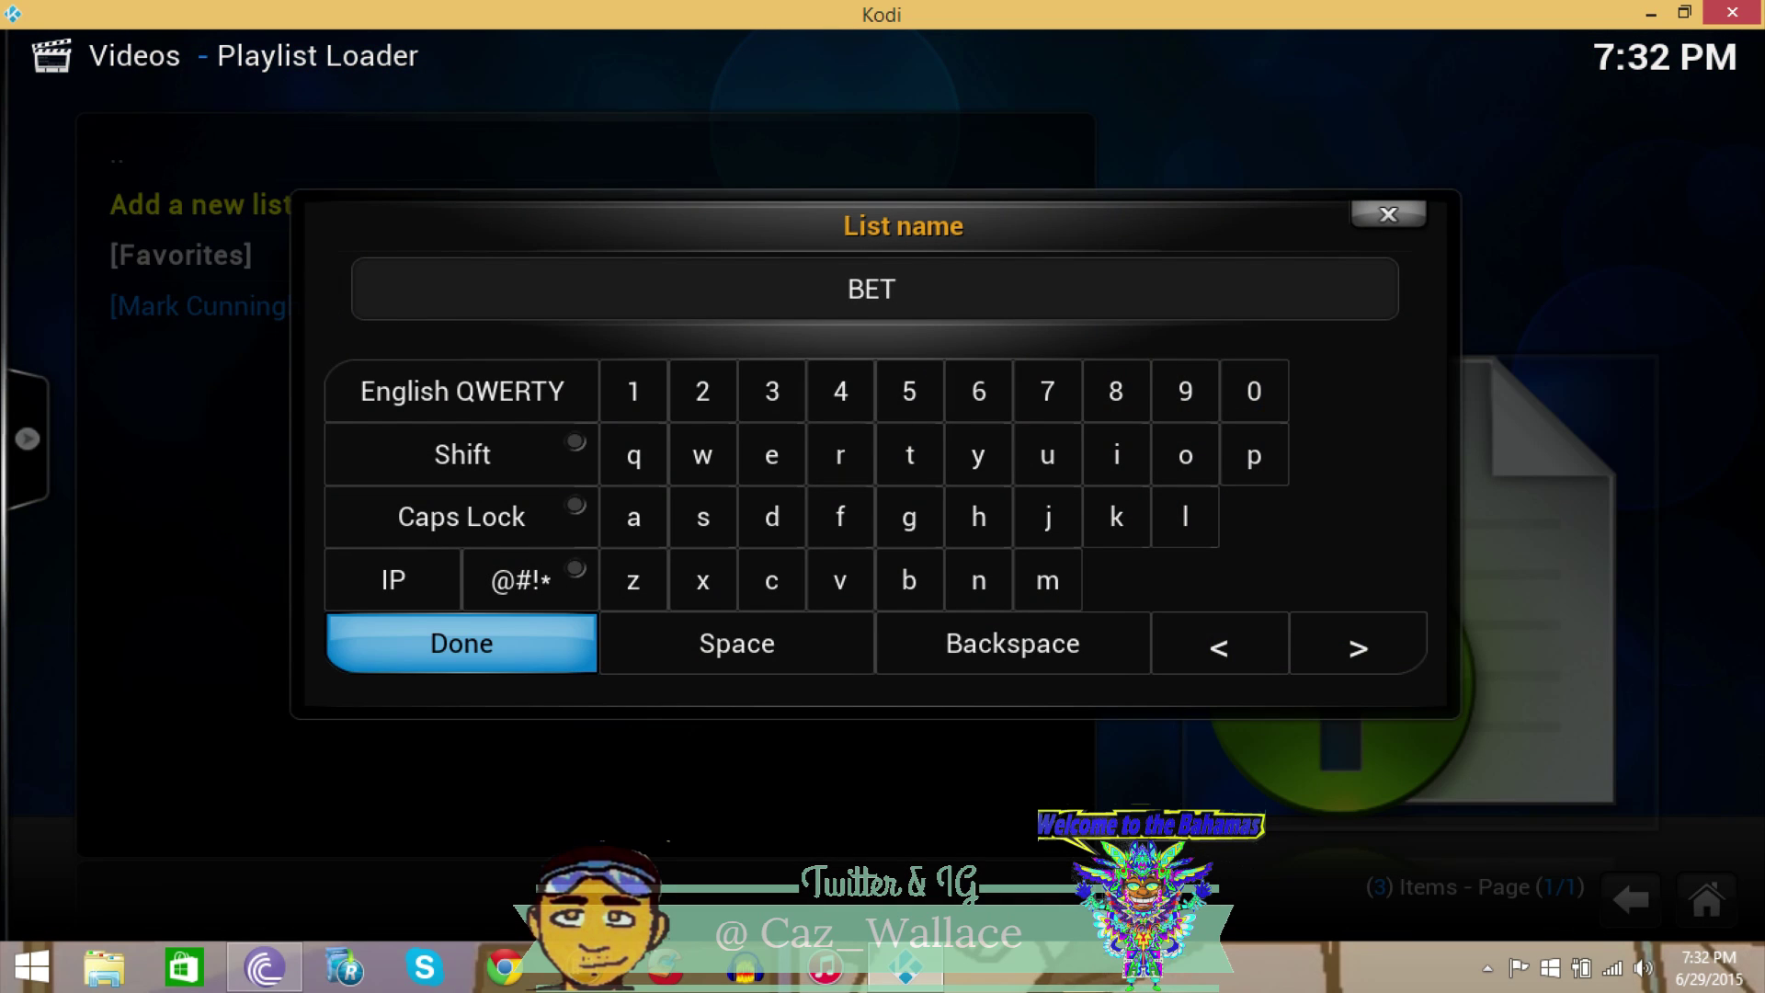
{"action": "type", "text": " etc."}
{"action": "key", "text": "Return"}
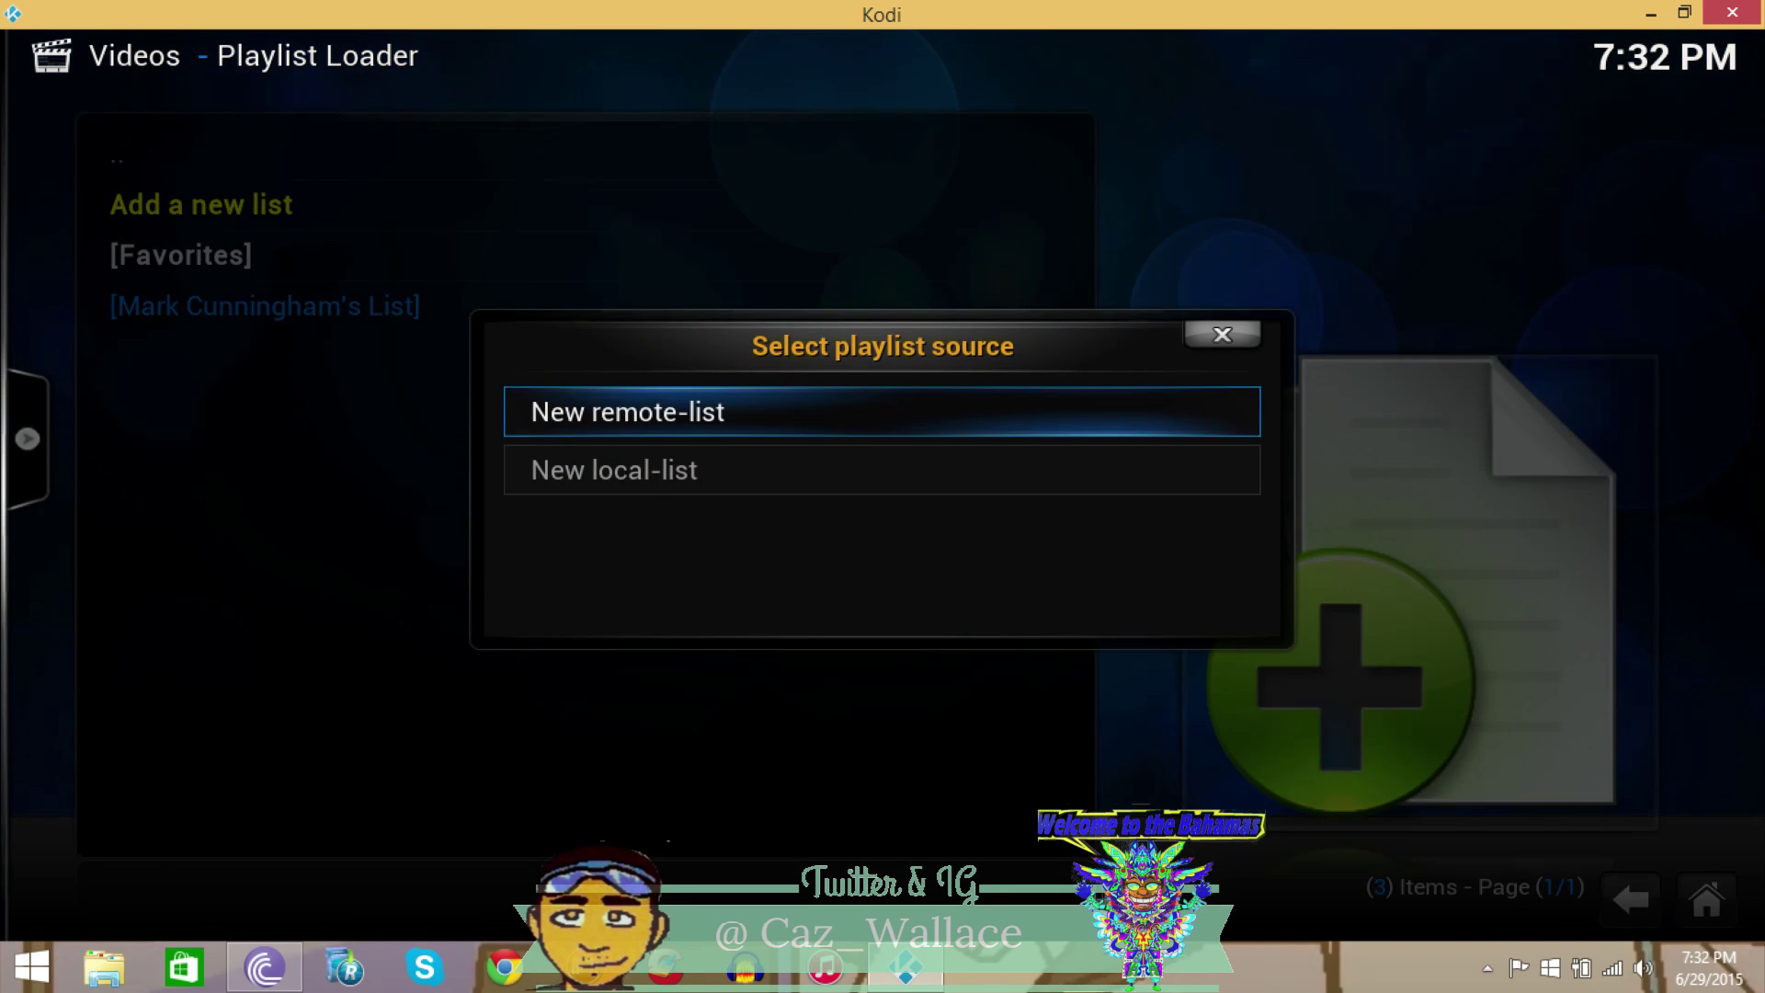
{"action": "key", "text": "Return"}
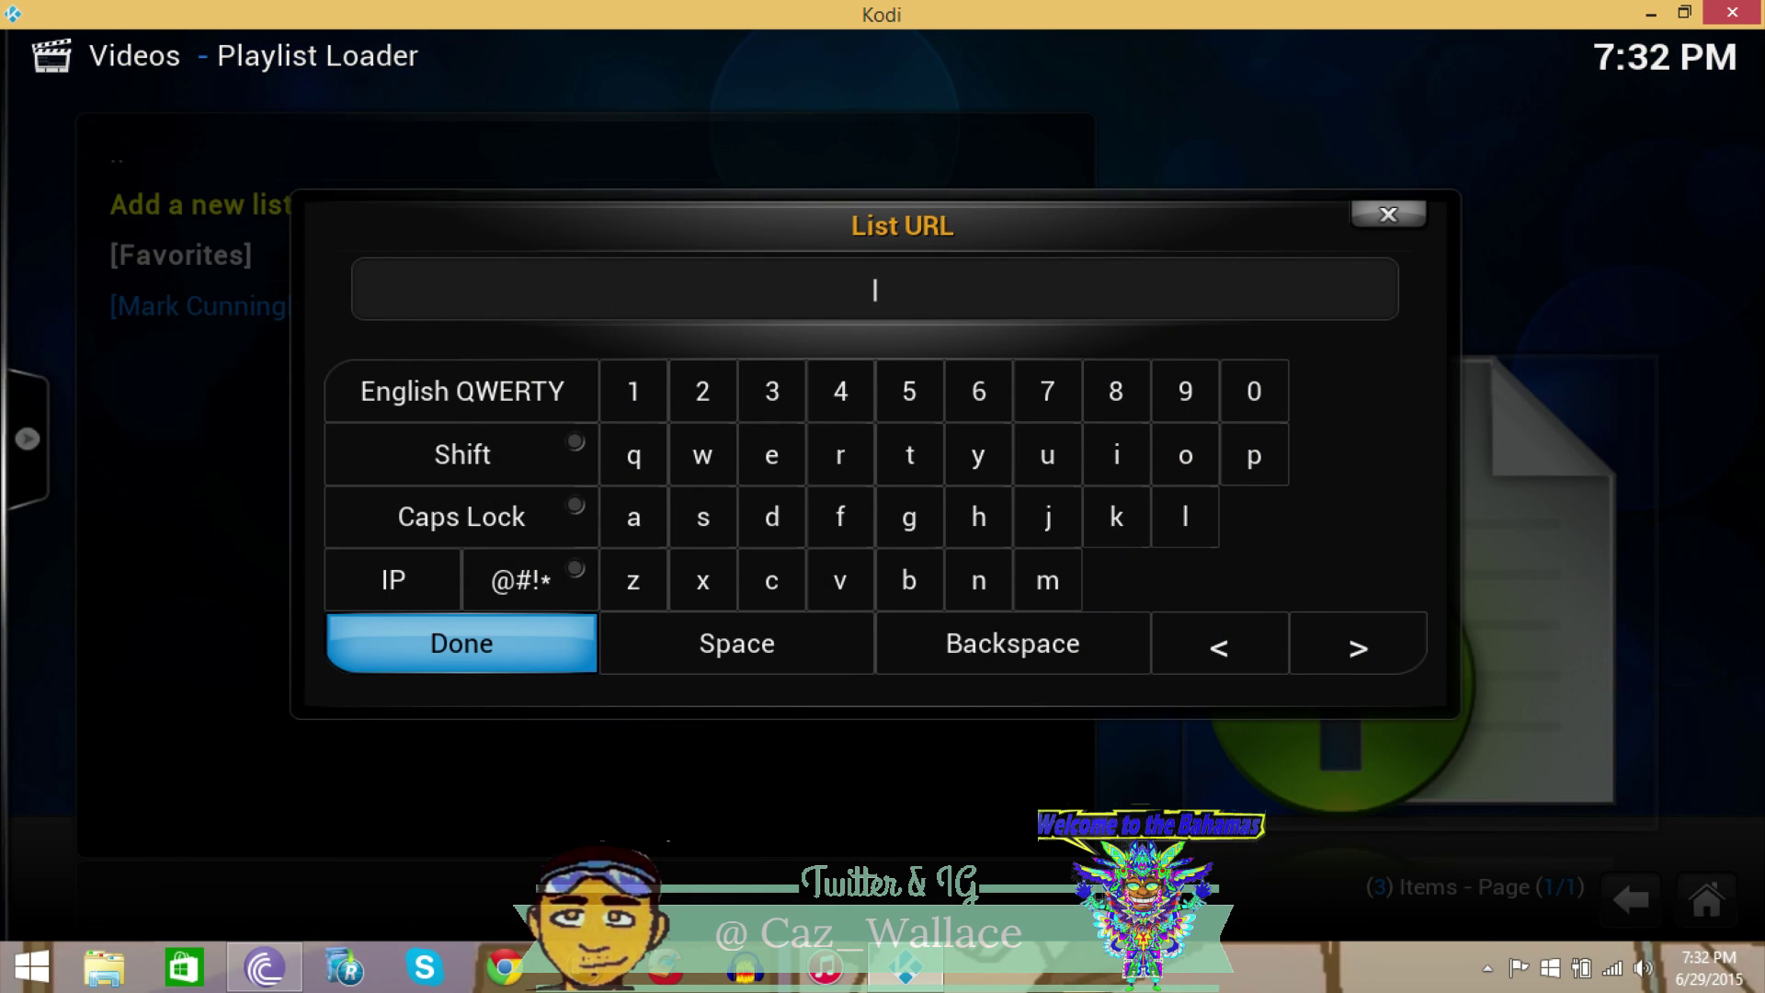
{"action": "type", "text": "http://"}
{"action": "type", "text": "pastebin"}
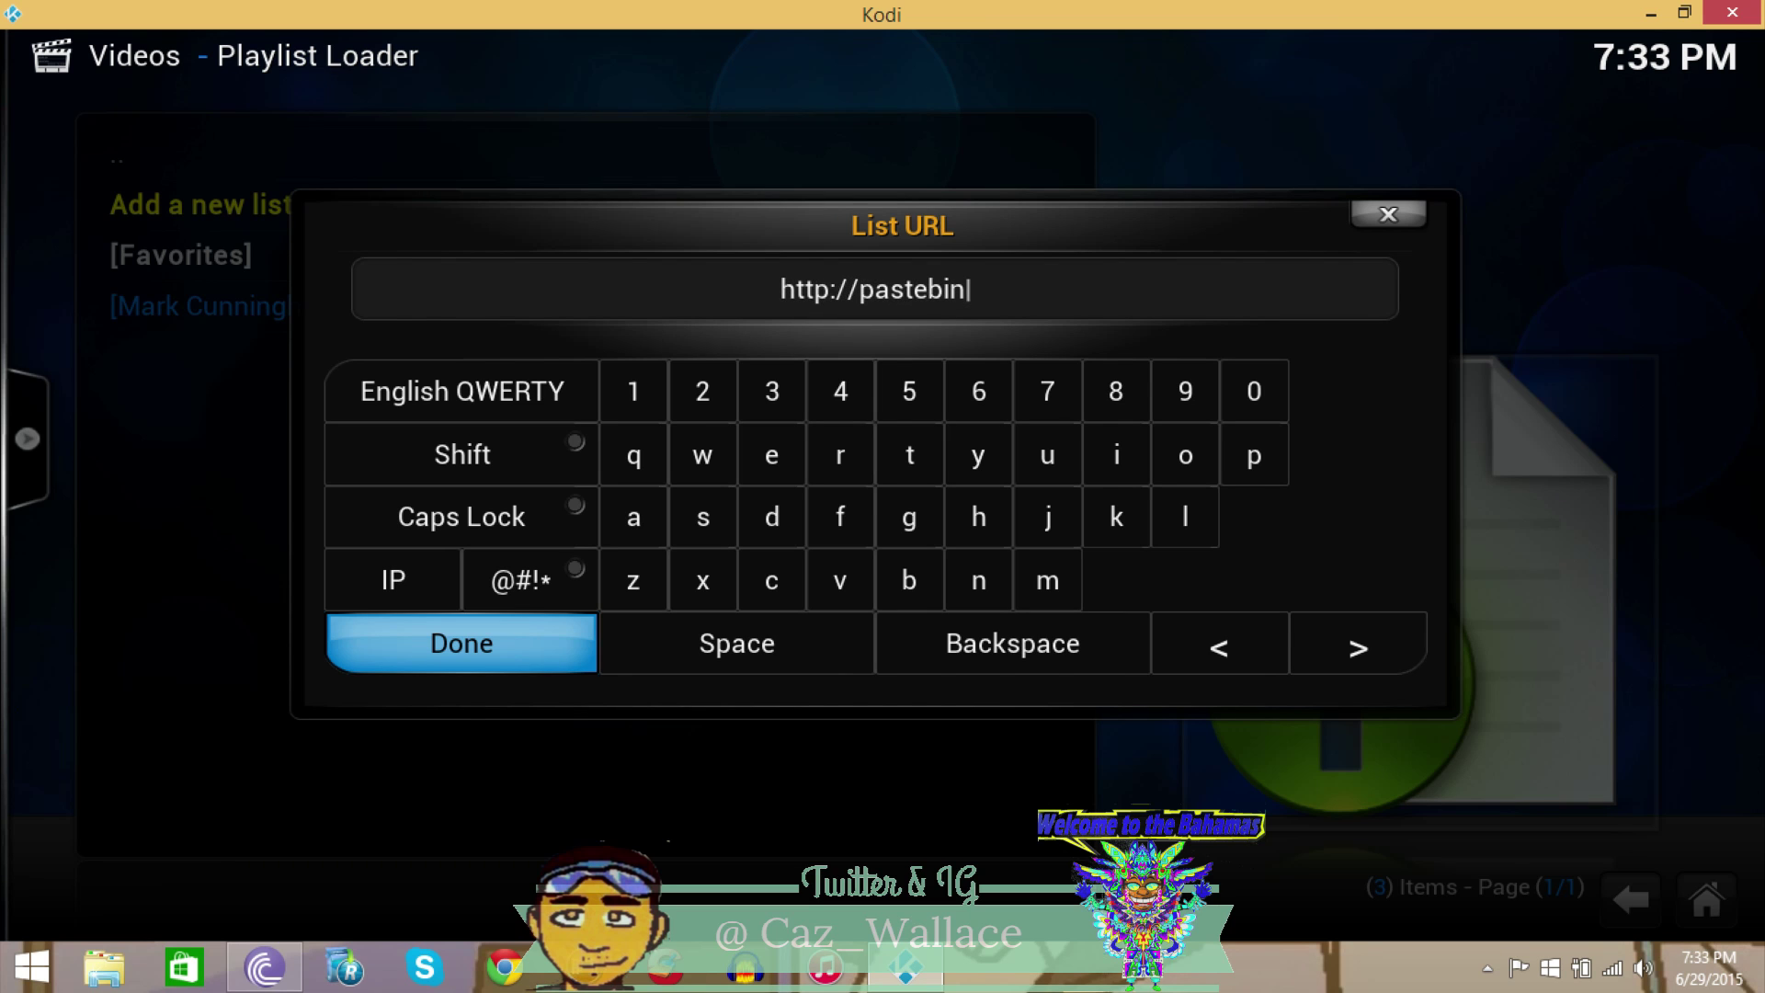
{"action": "type", "text": ".com"}
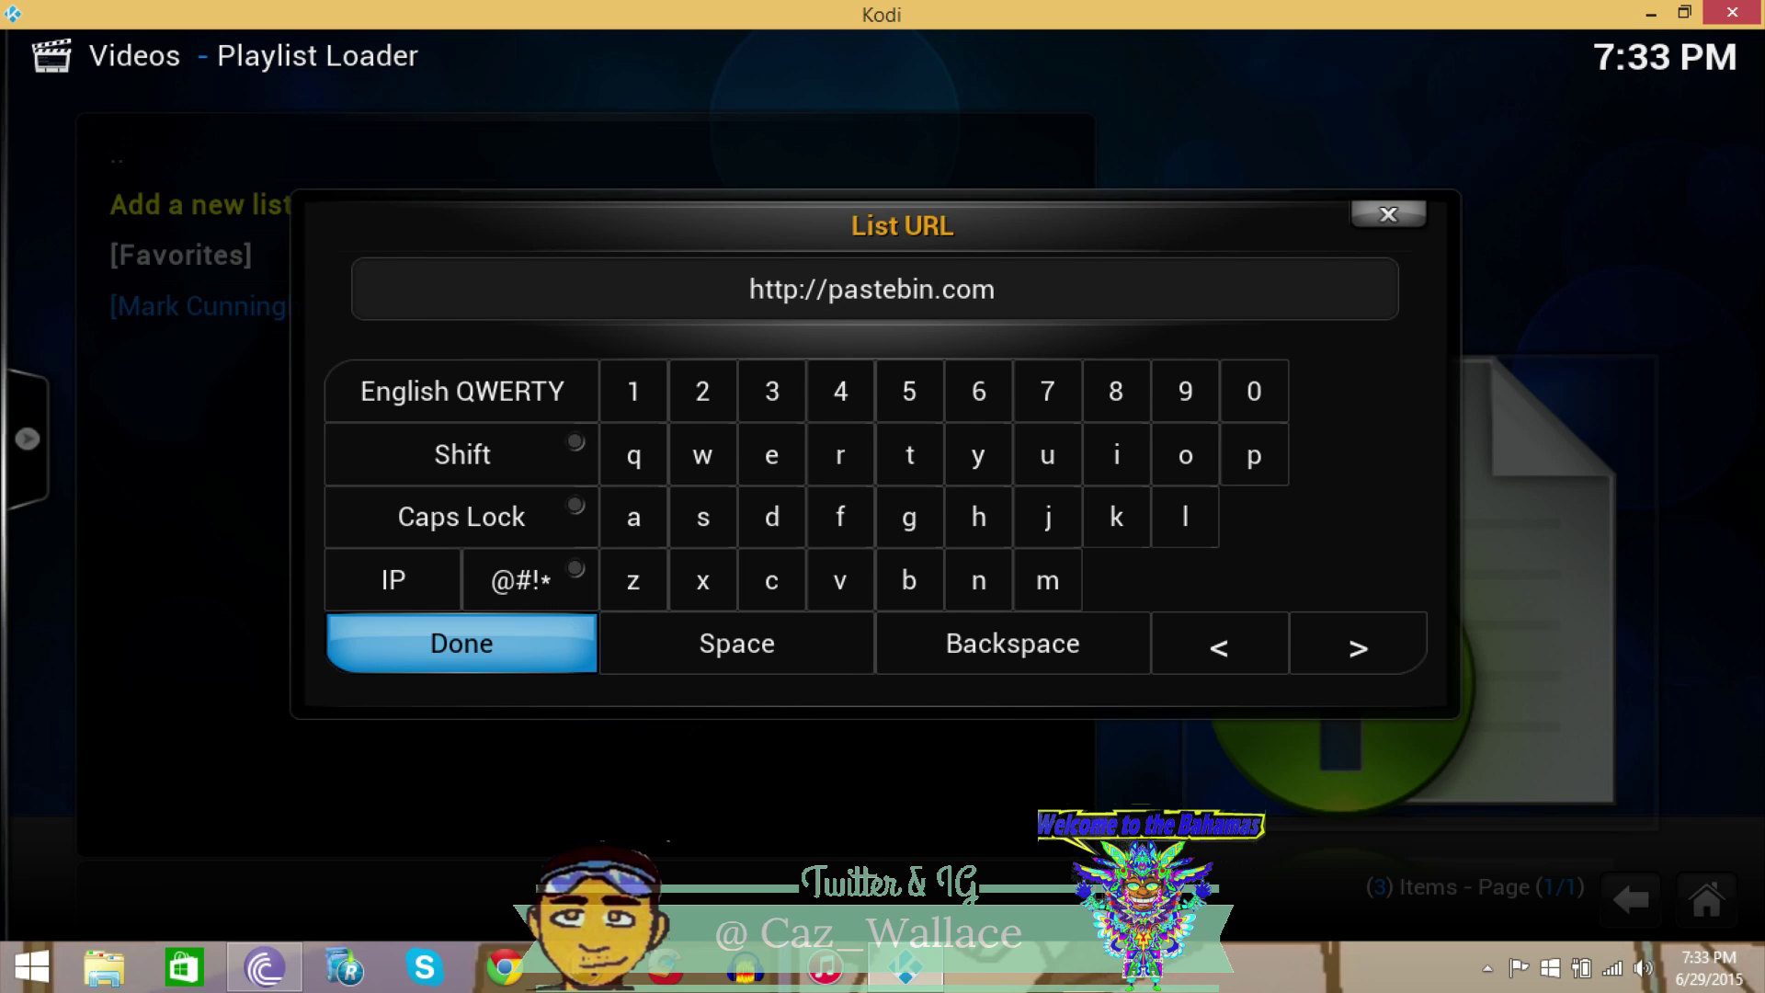
{"action": "type", "text": "r"}
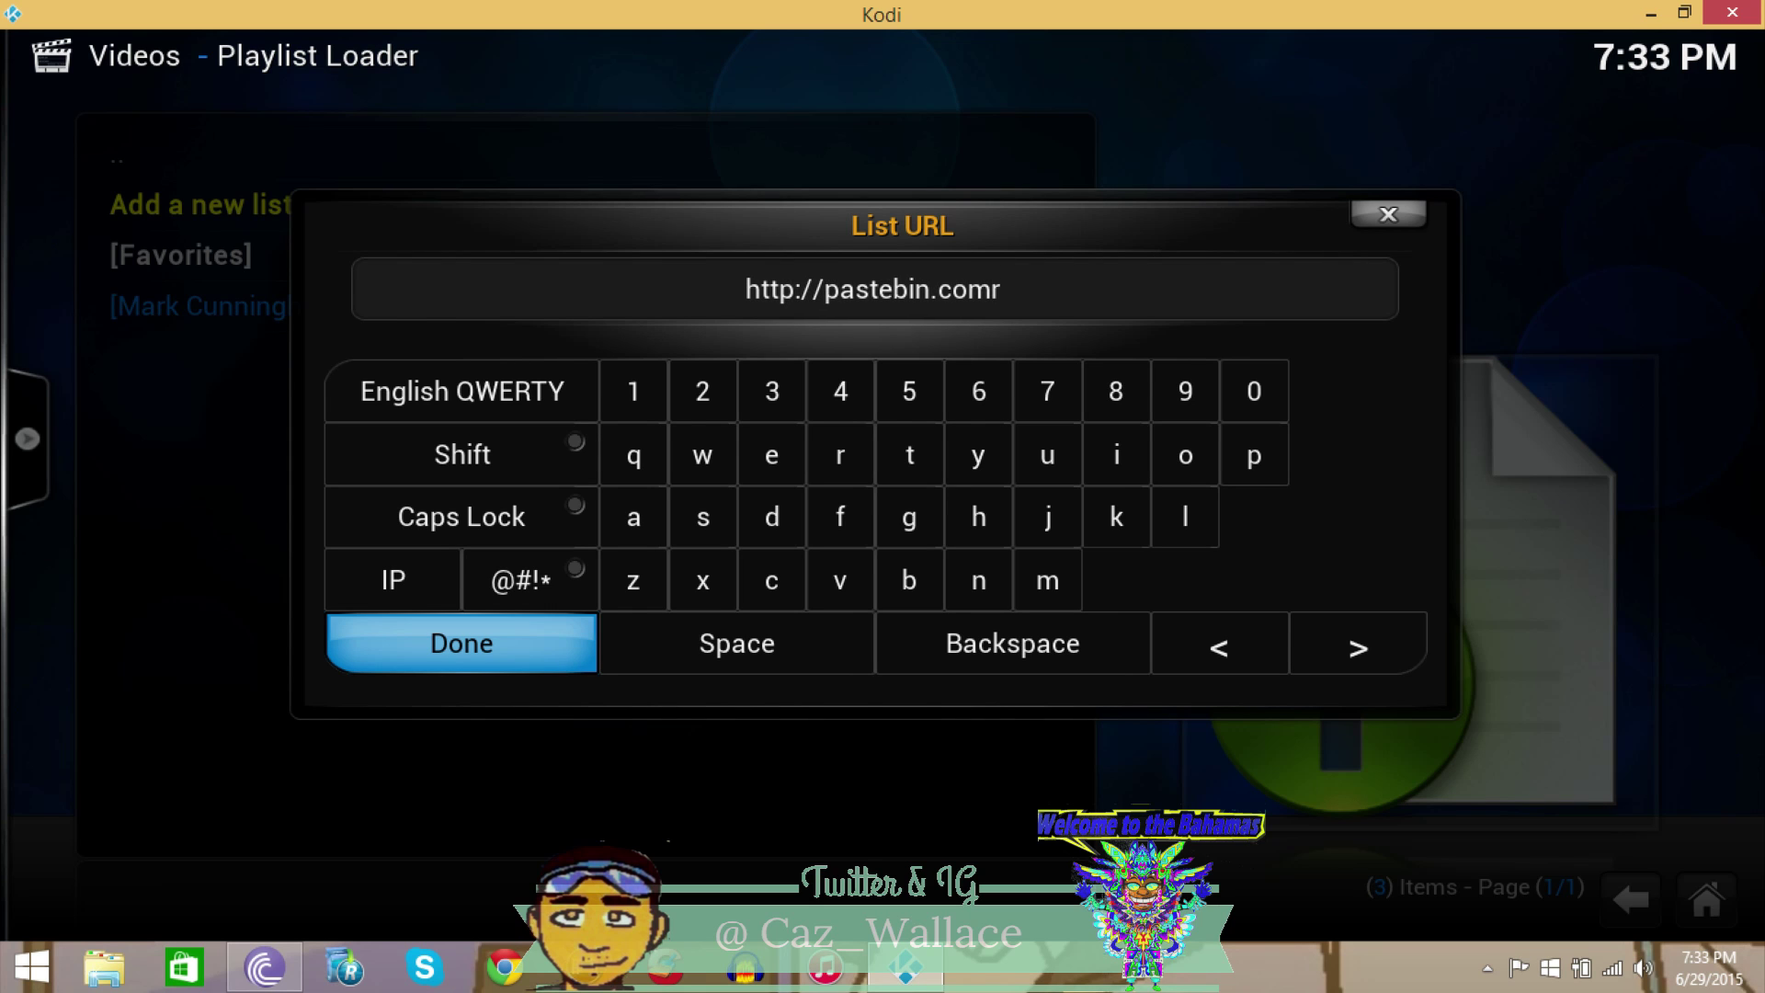
{"action": "key", "text": "BackSpace"}
{"action": "type", "text": "/raw"}
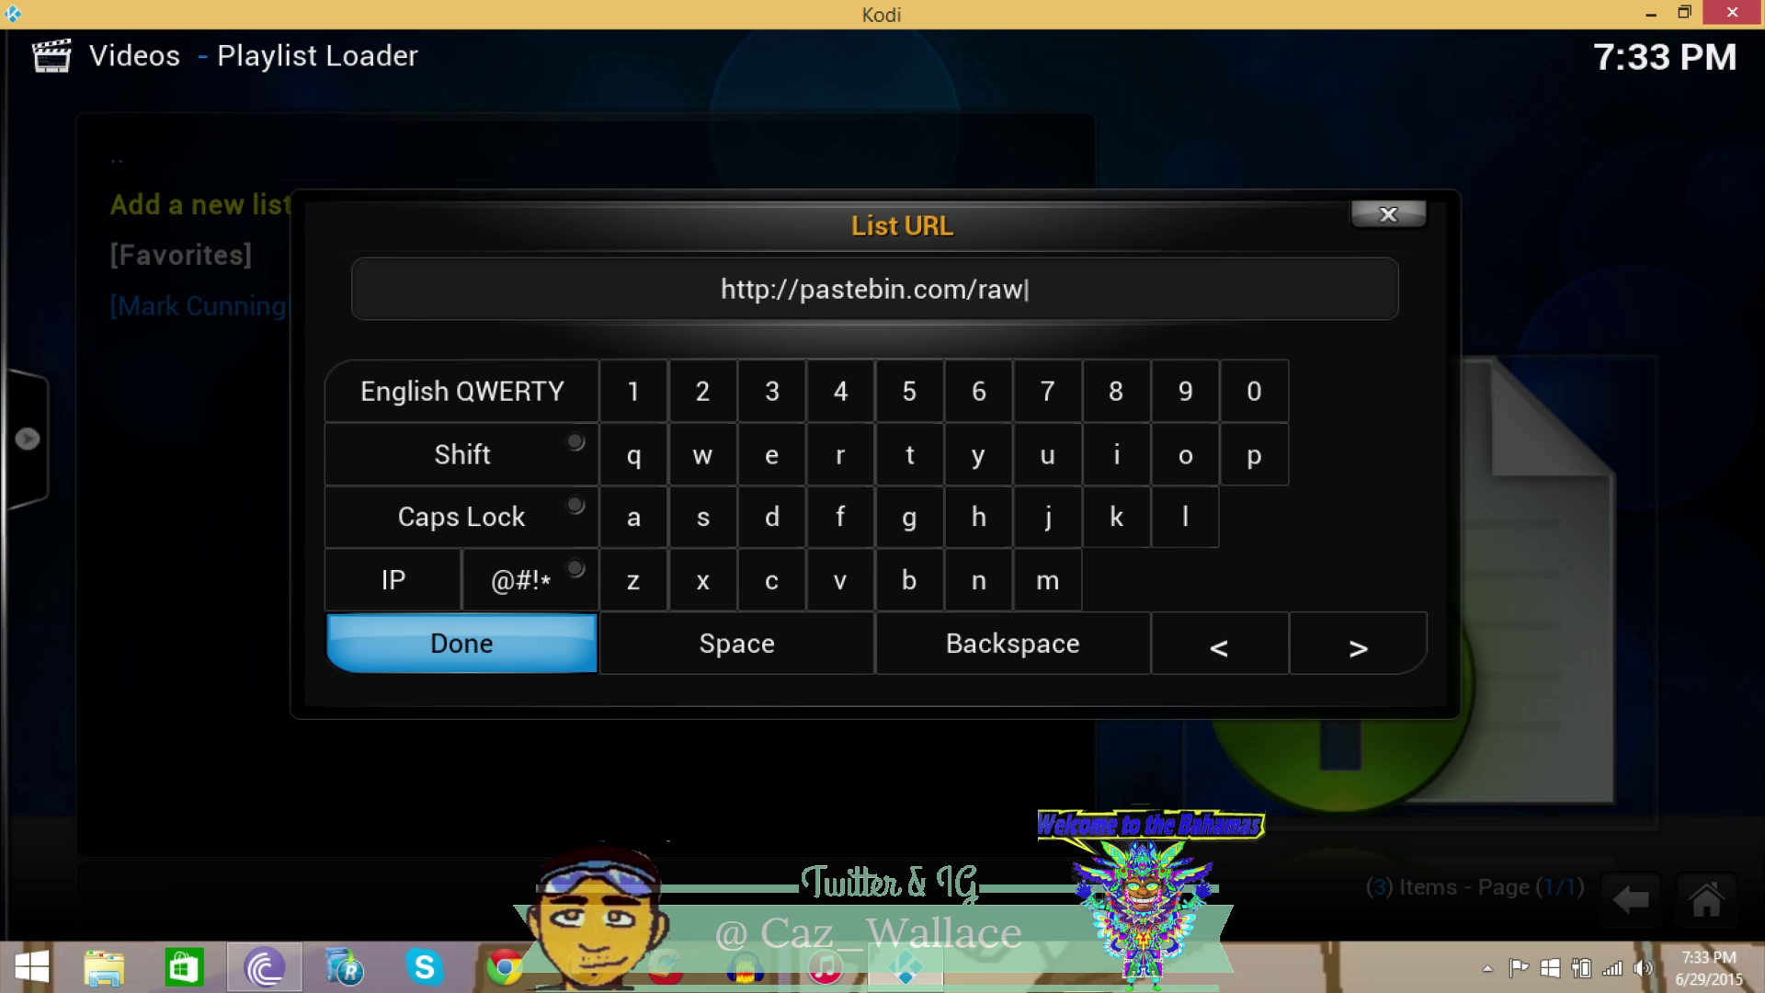
{"action": "type", "text": "."}
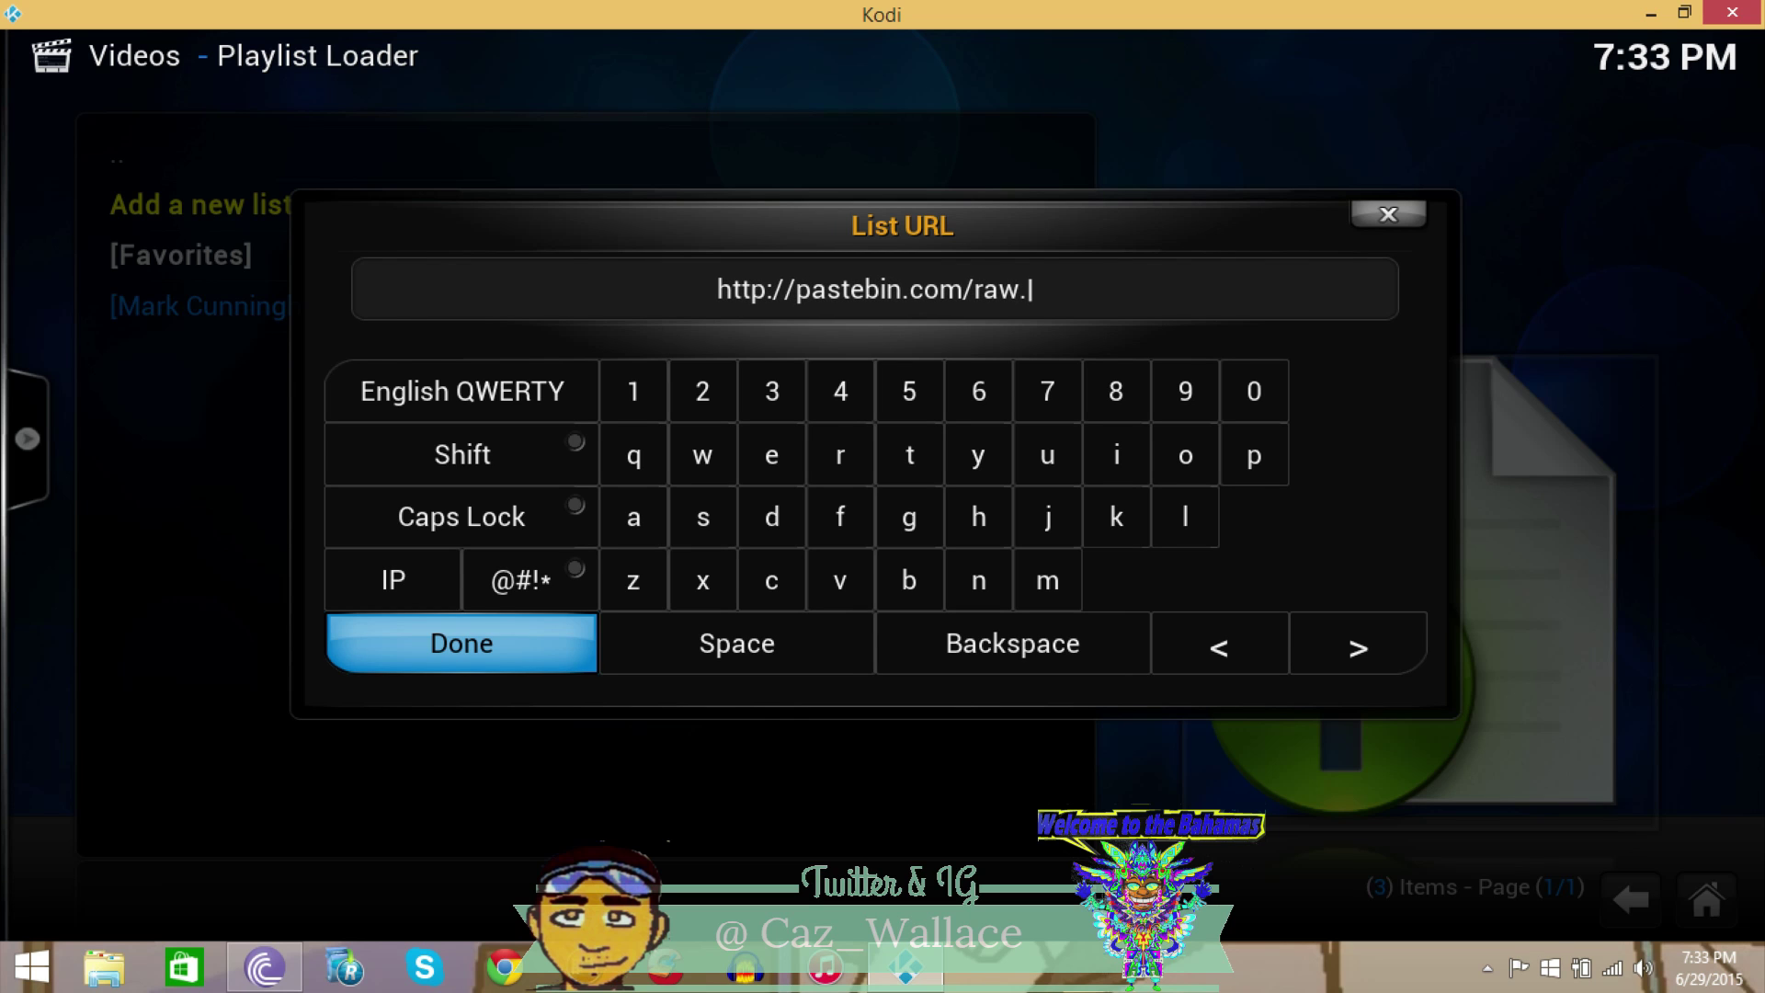
{"action": "type", "text": "php?"}
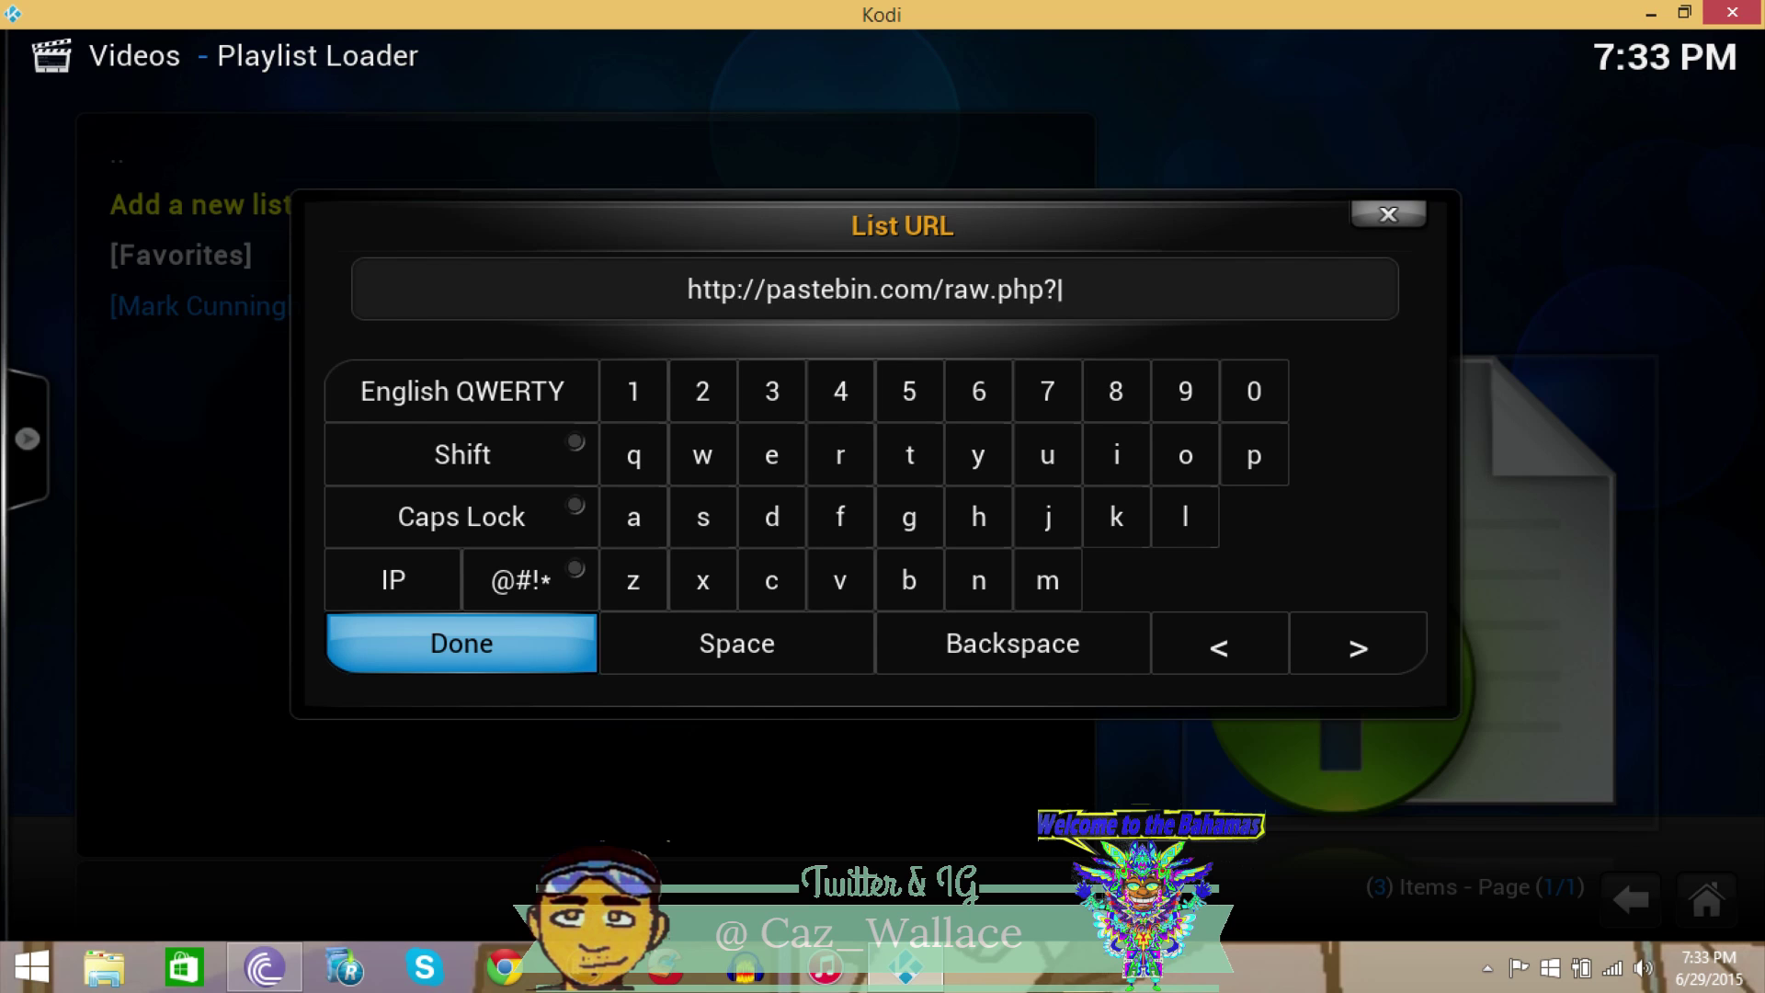
{"action": "type", "text": "i="}
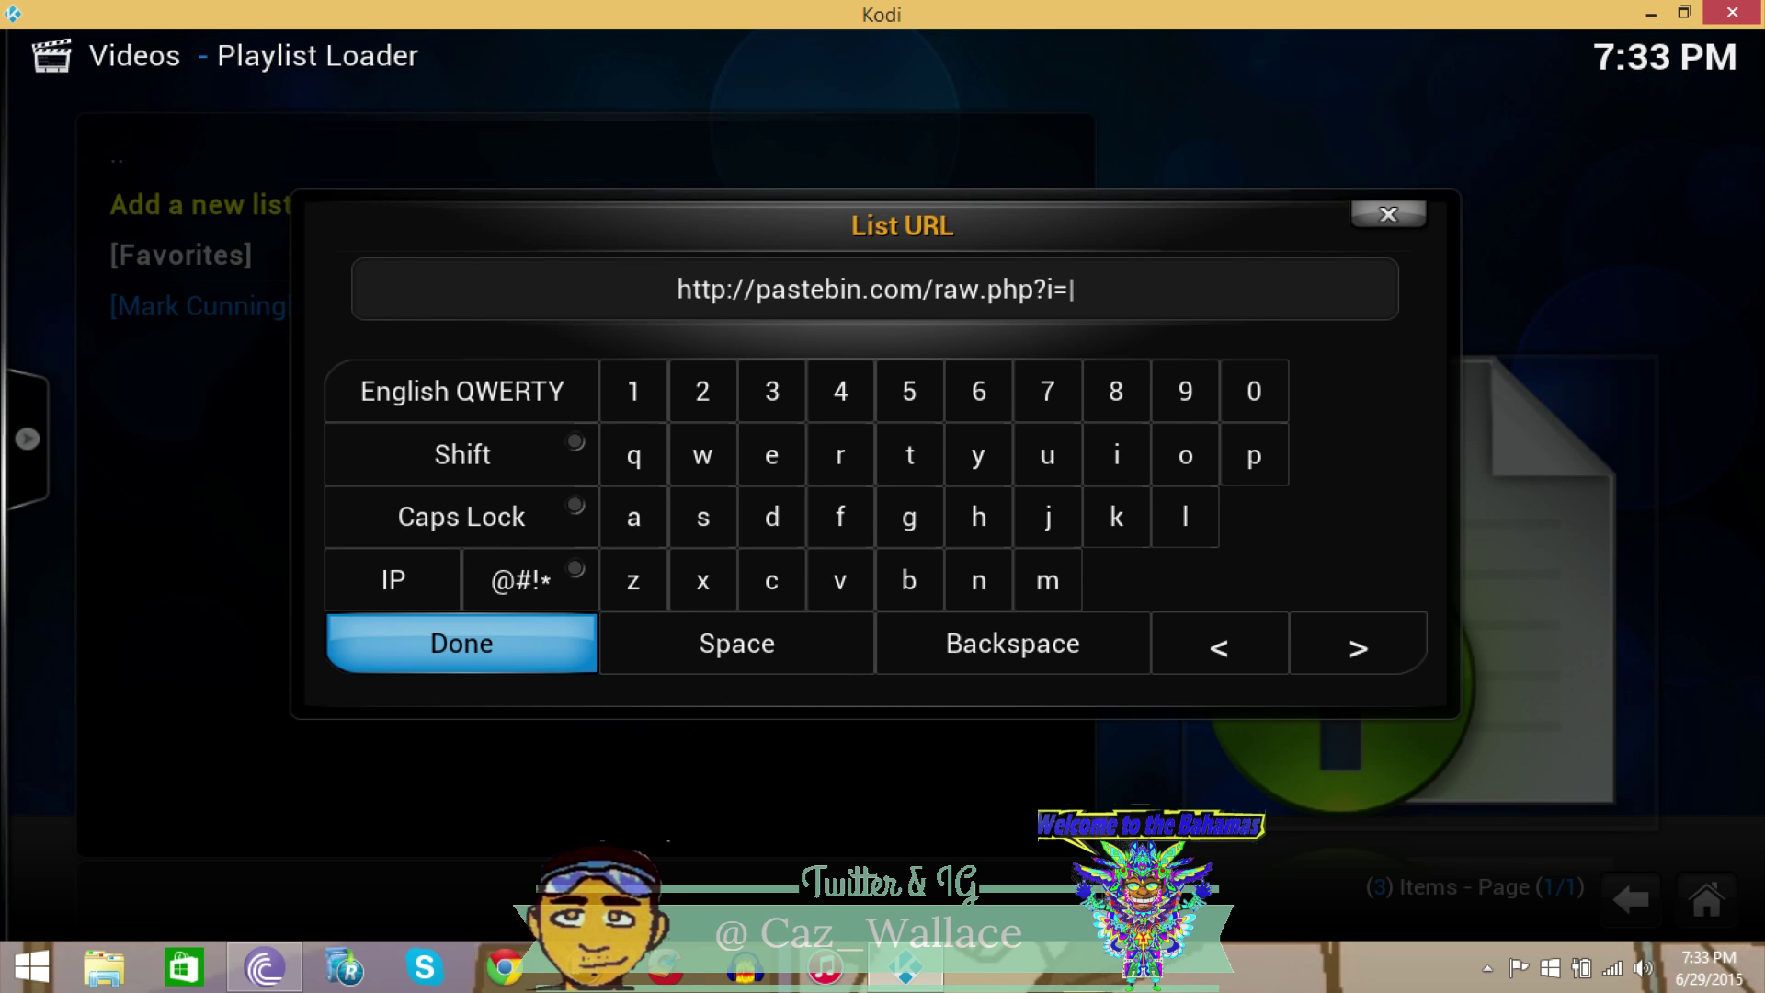
{"action": "type", "text": "WY"}
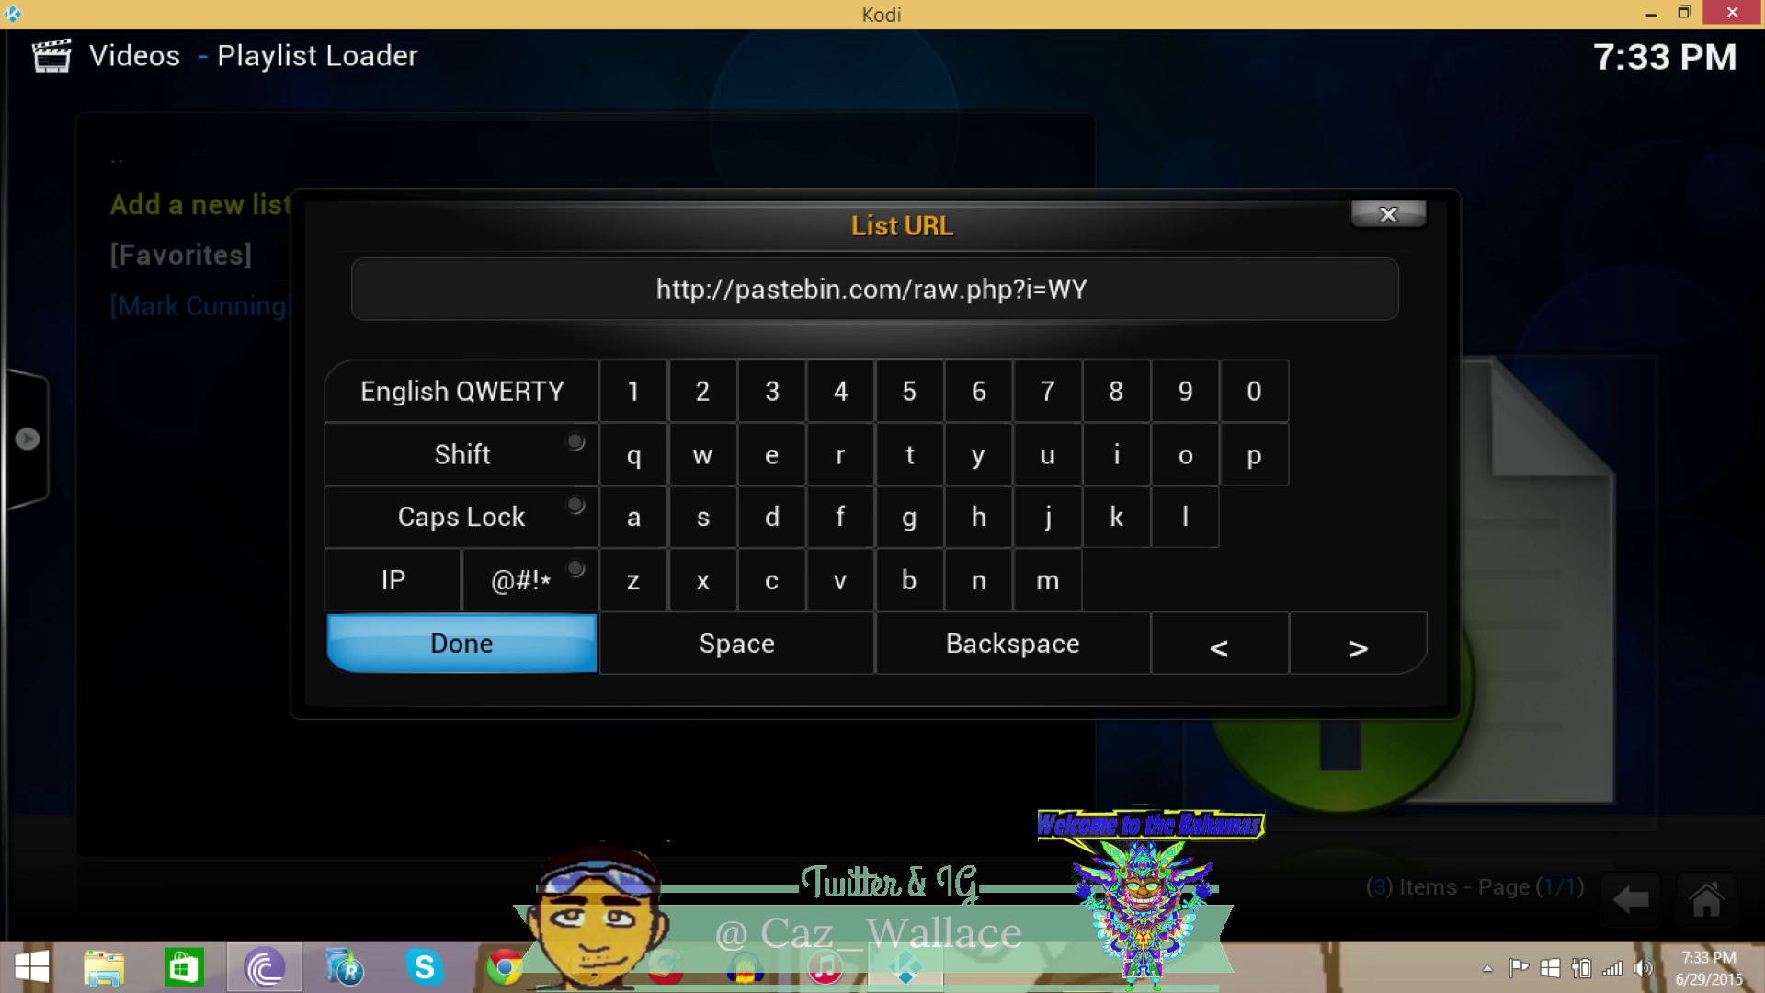
{"action": "type", "text": "JS"}
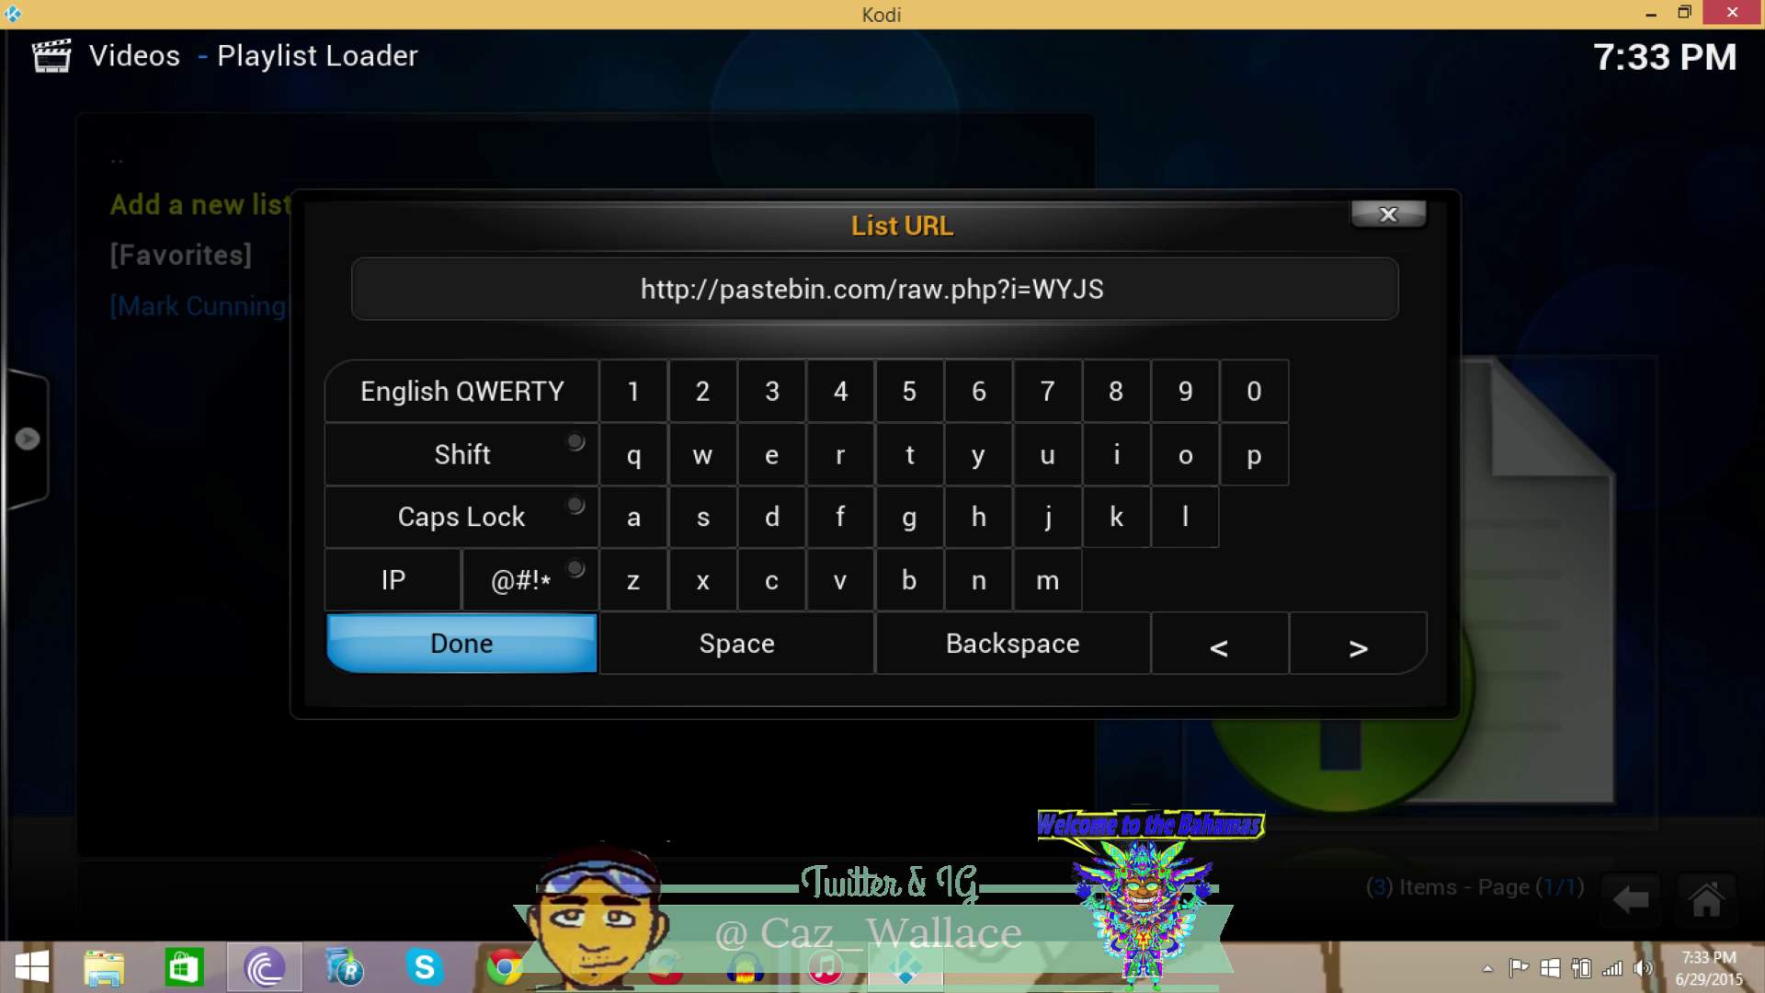
{"action": "type", "text": "EA"}
Save the BET etc. remote list, then play BET from its 34 channels
{"action": "key", "text": "Return"}
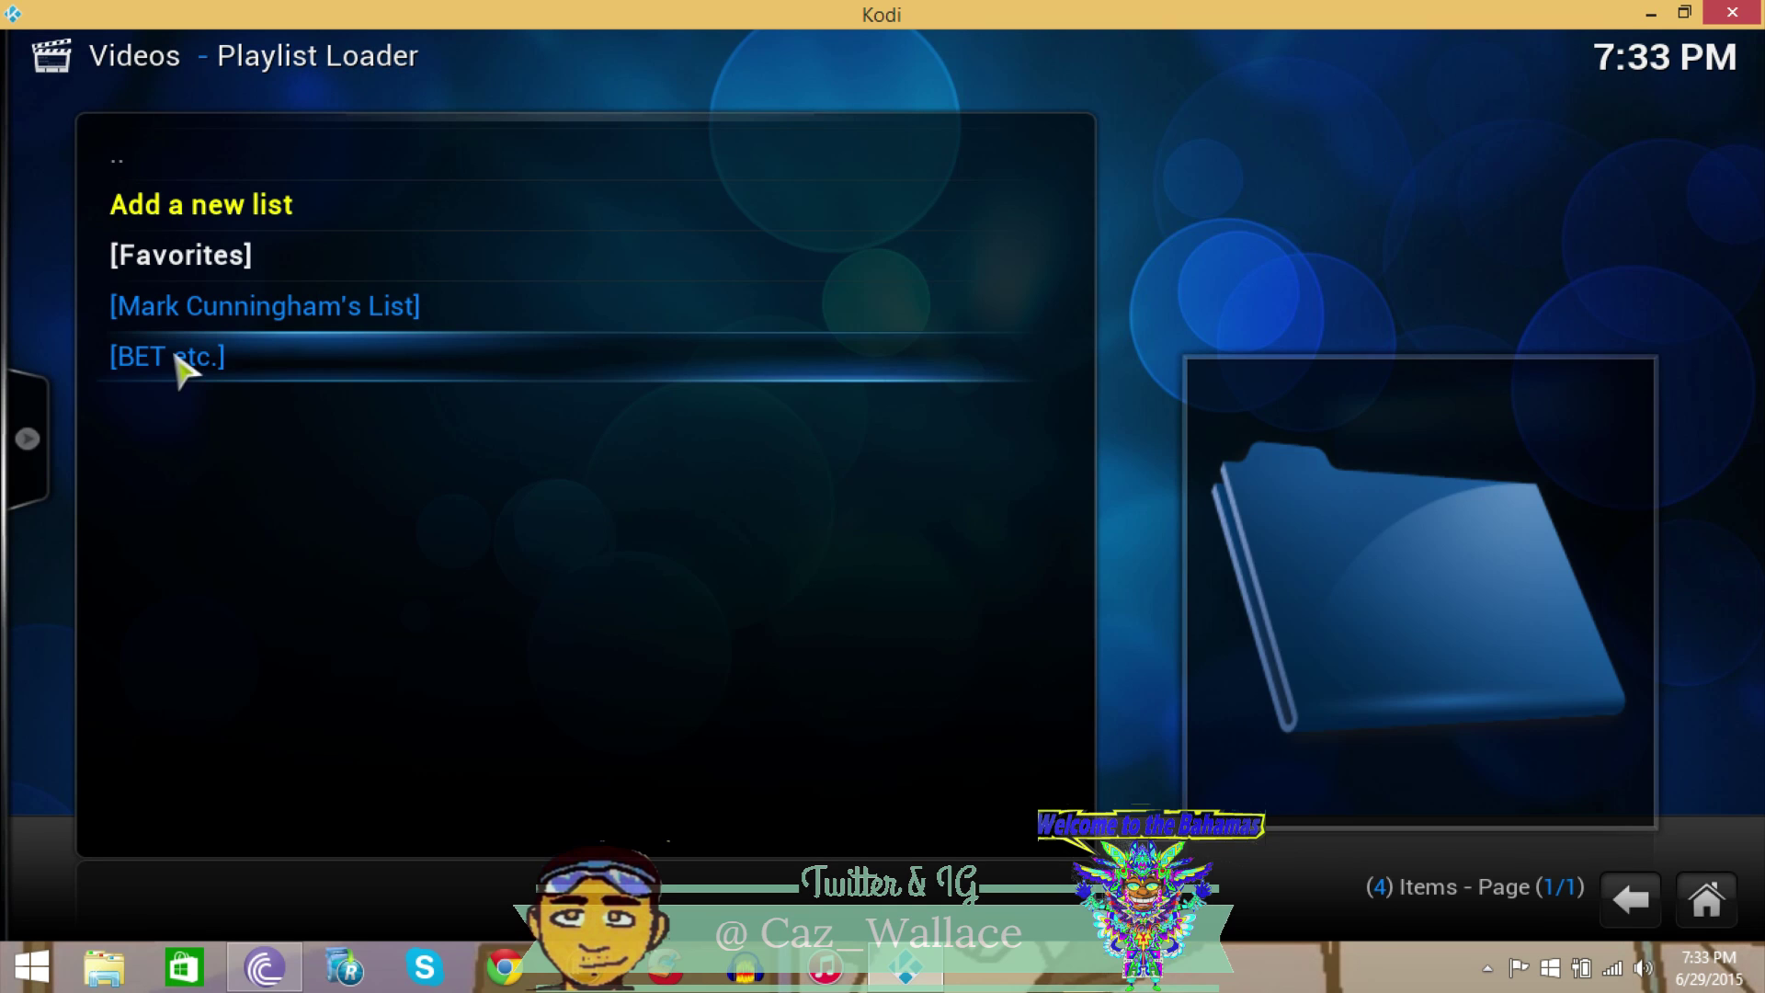
{"action": "left_click", "coordinate": [181, 368]}
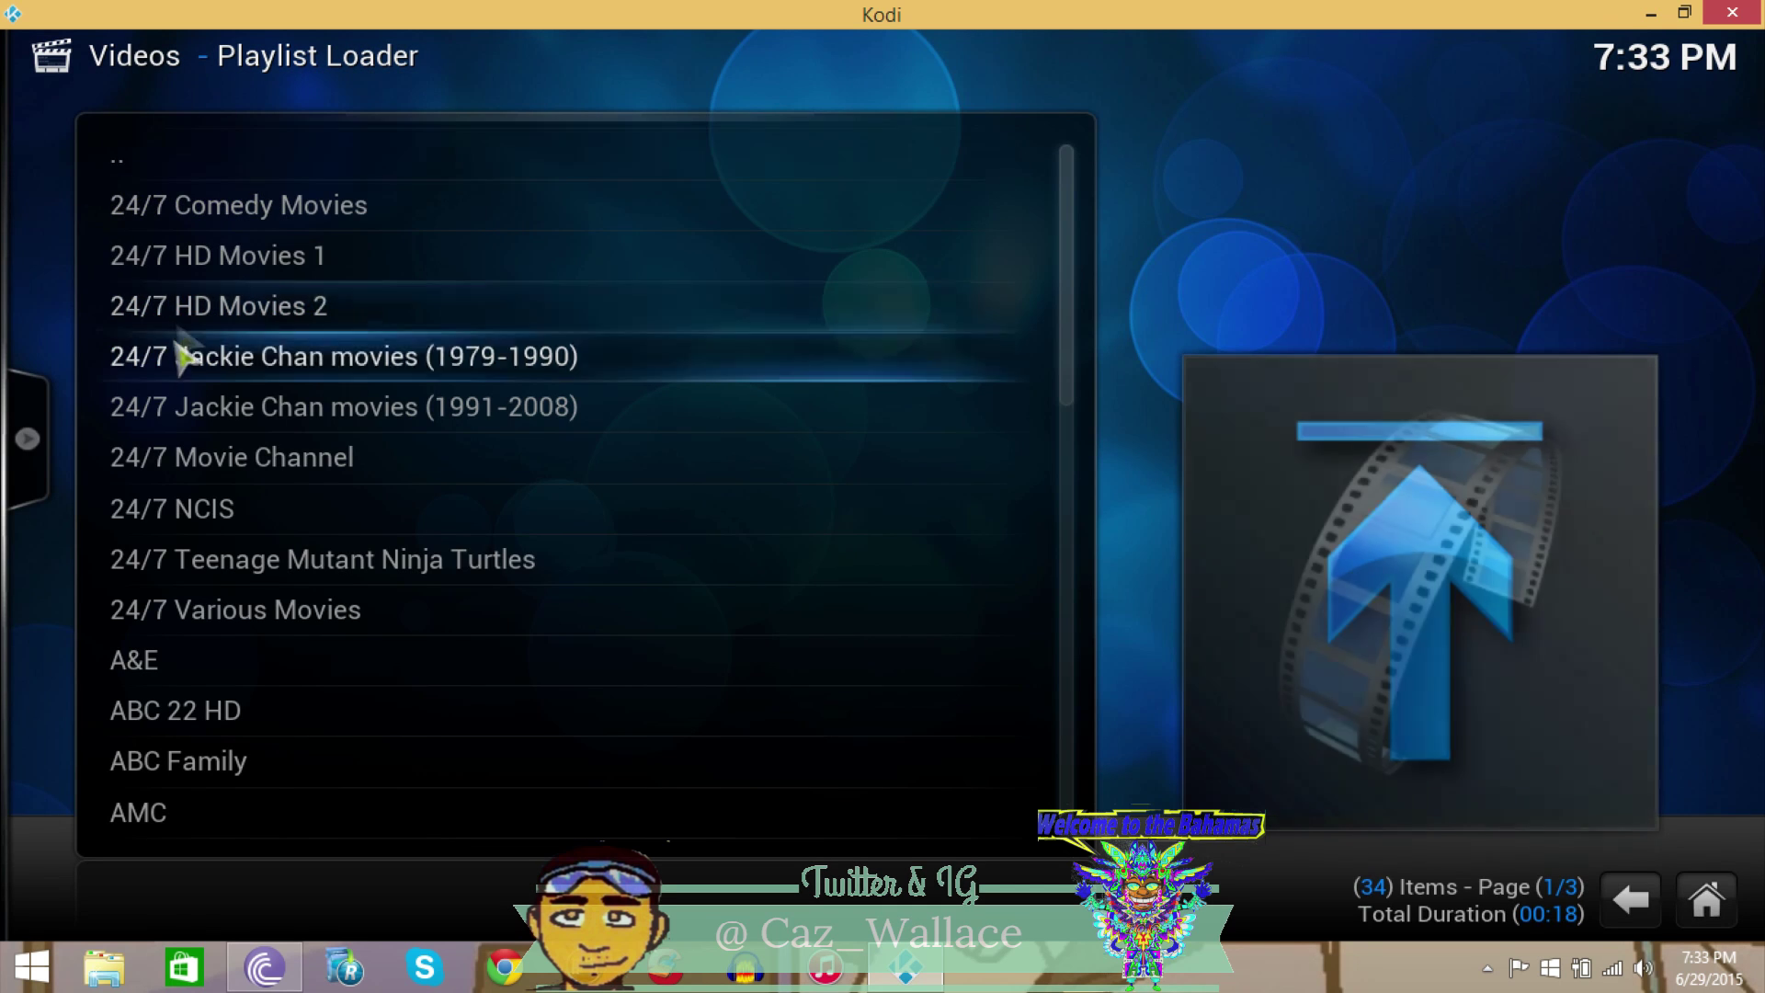
{"action": "key", "text": "Down"}
{"action": "key", "text": "Down"}
{"action": "key", "text": "Down"}
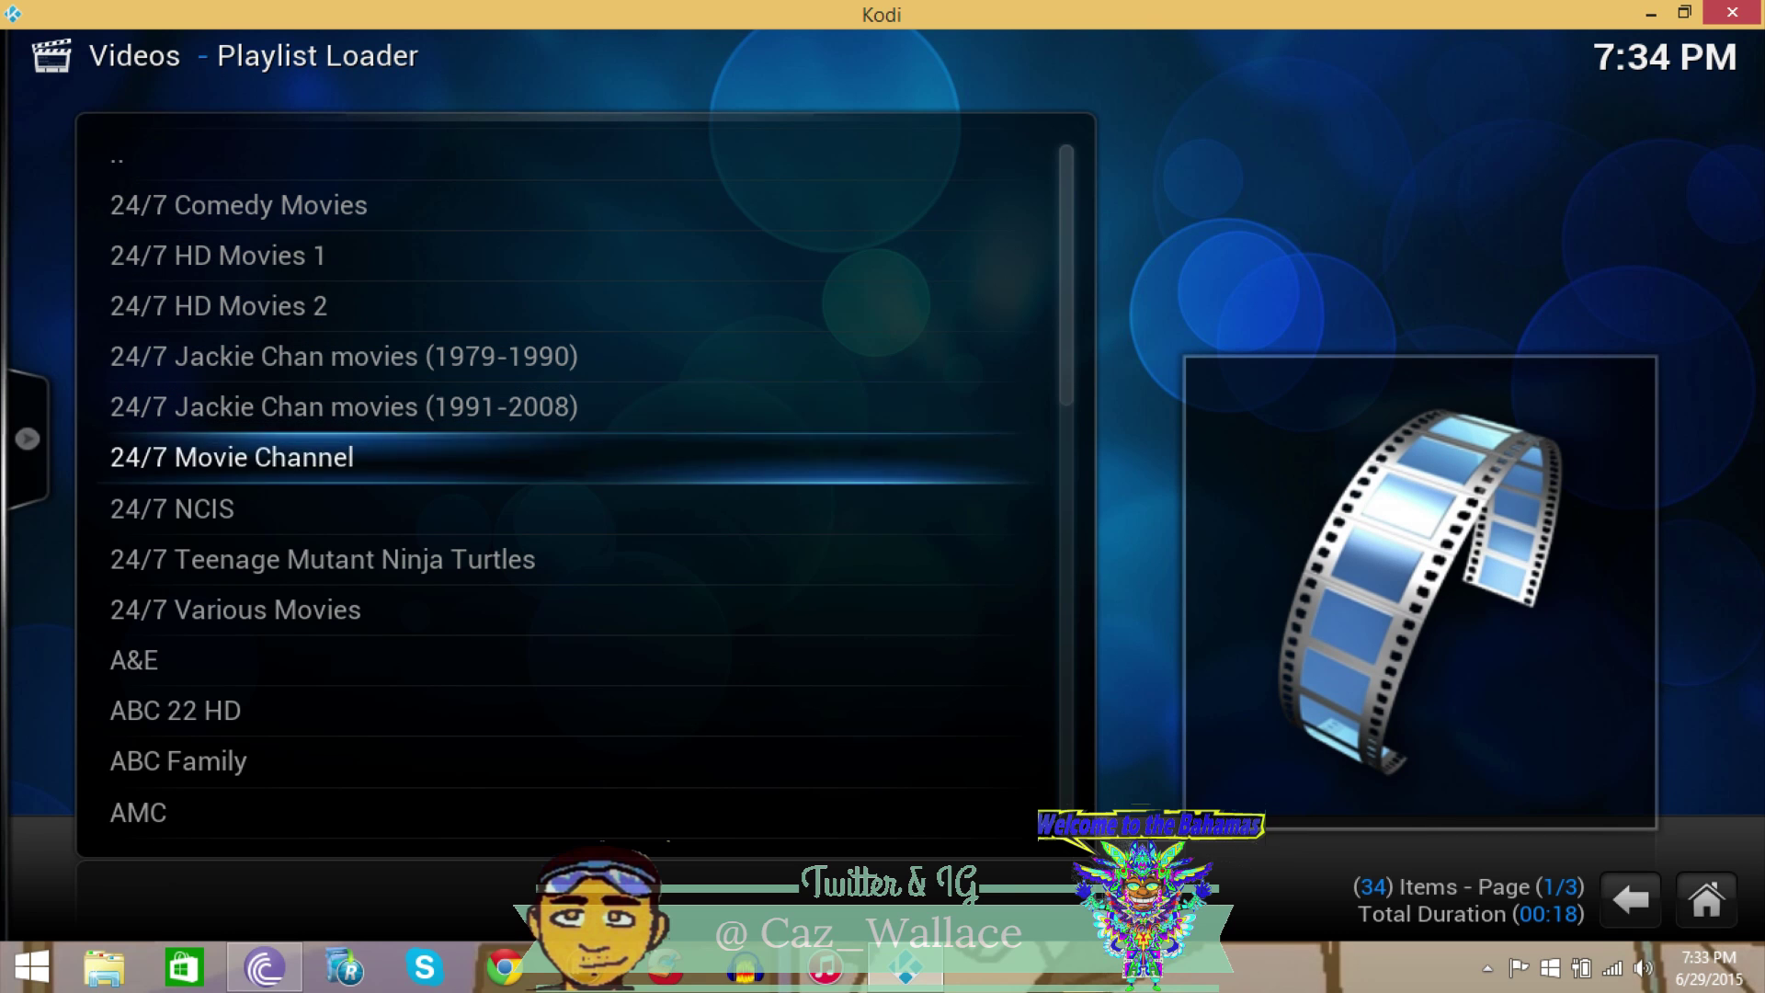
{"action": "key", "text": "Down"}
{"action": "key", "text": "Down"}
{"action": "key", "text": "Down"}
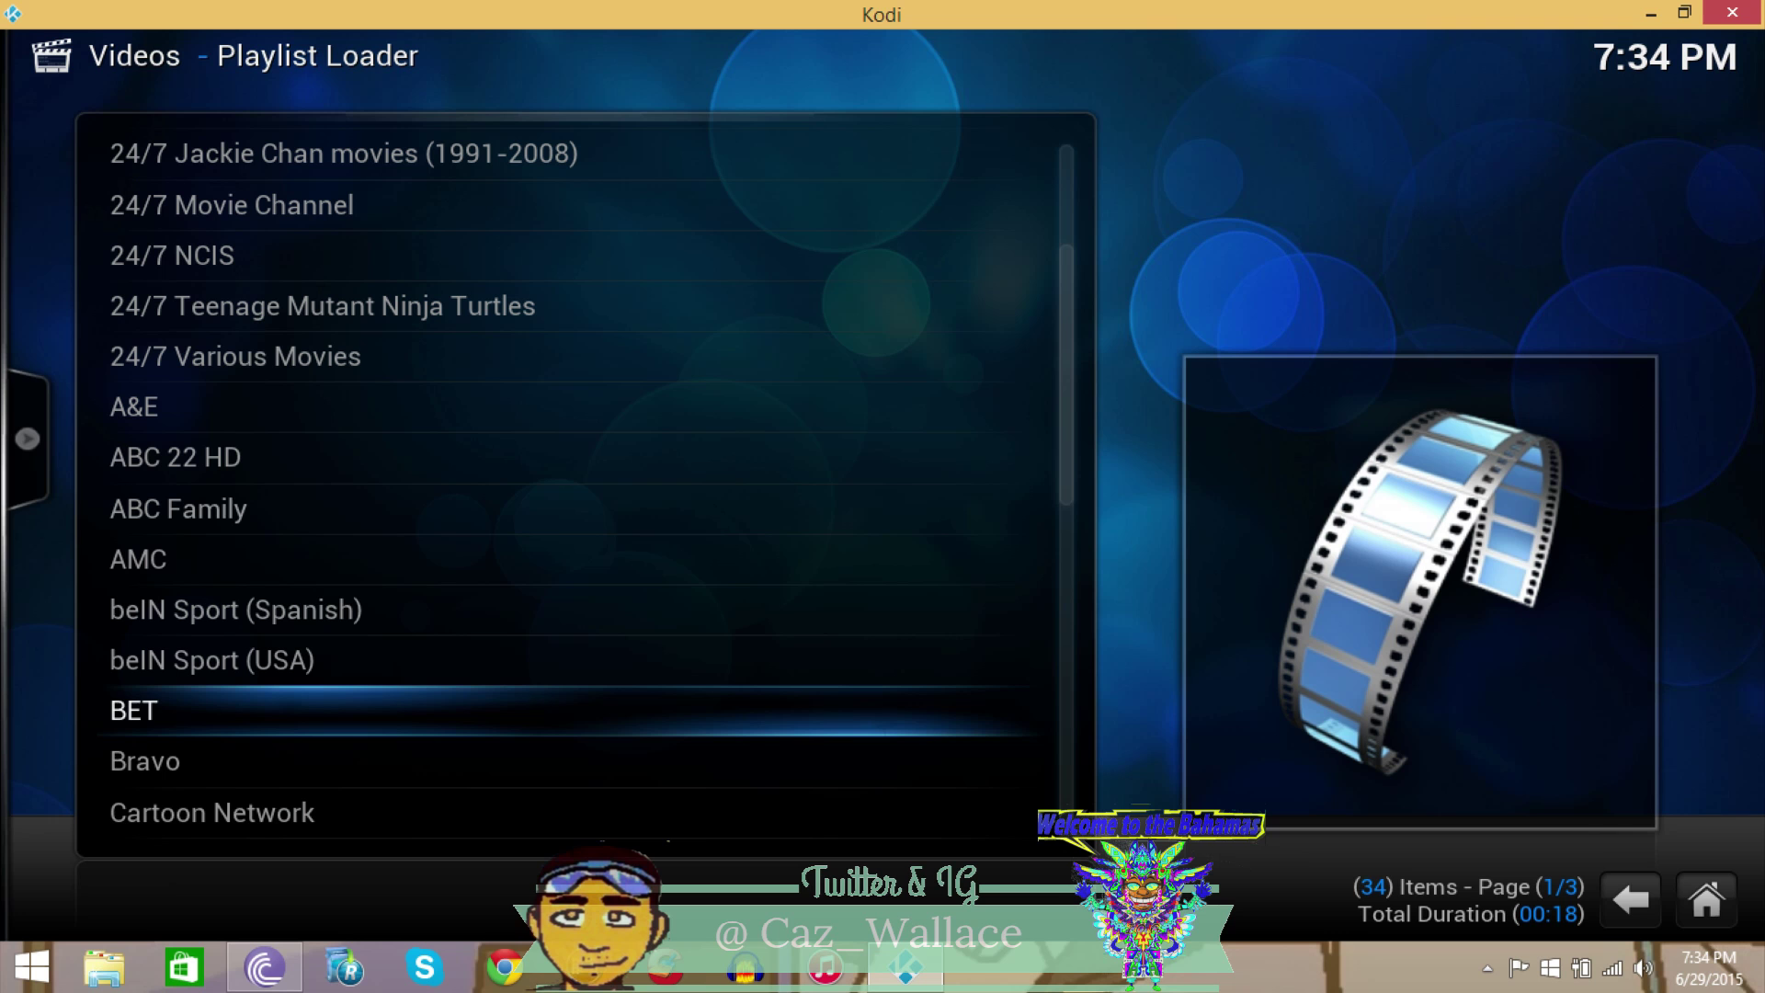
{"action": "key", "text": "Return"}
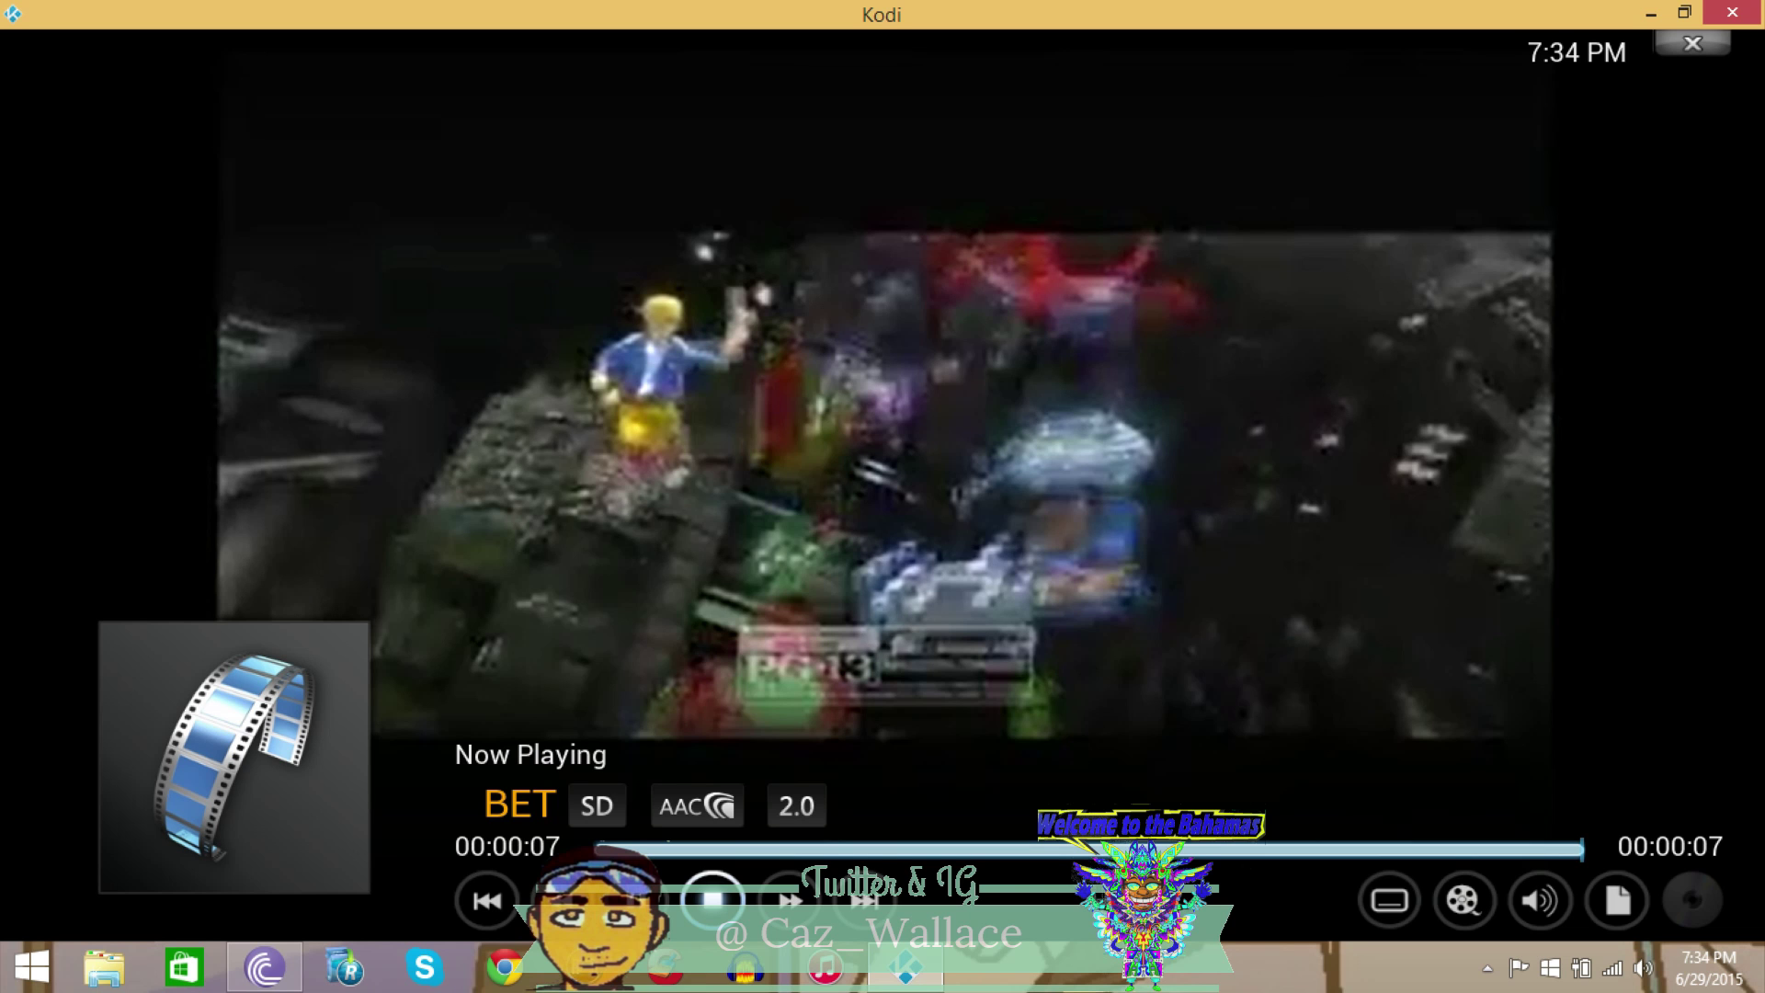
Stop BET playback and return to the four-entry Playlist Loader list
{"action": "key", "text": "Return"}
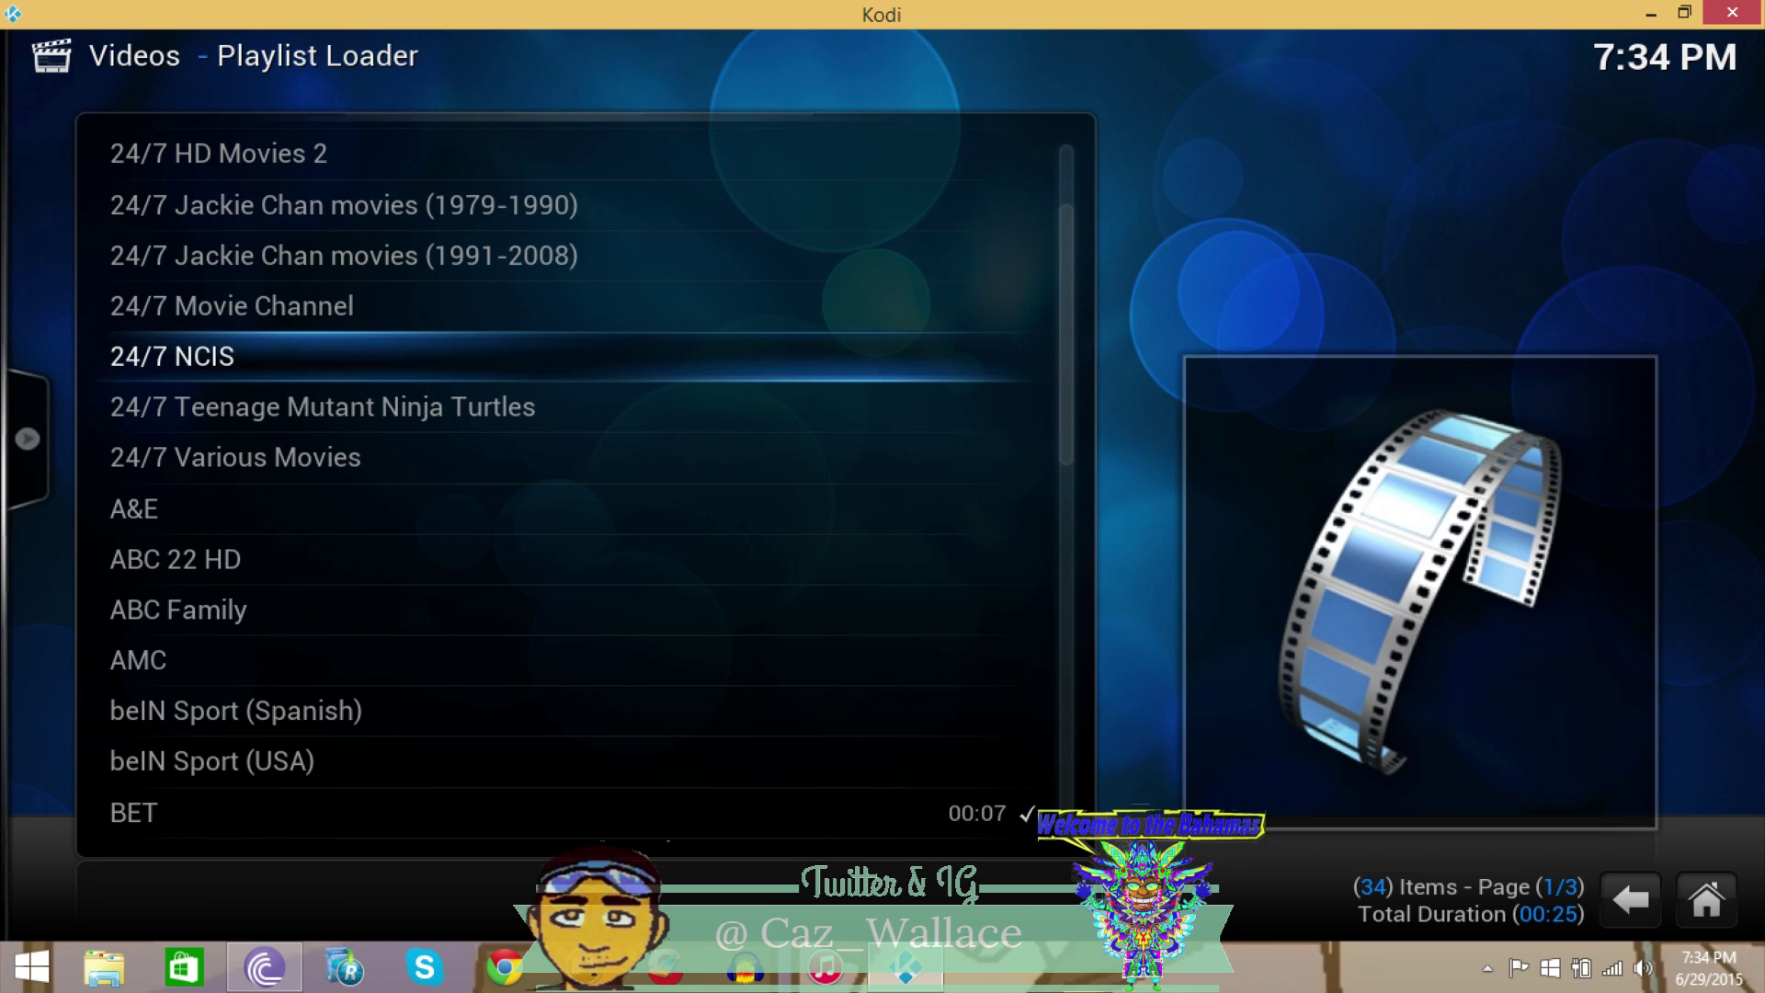
{"action": "scroll", "coordinate": [1051, 693], "scroll_direction": "down", "scroll_amount": 5}
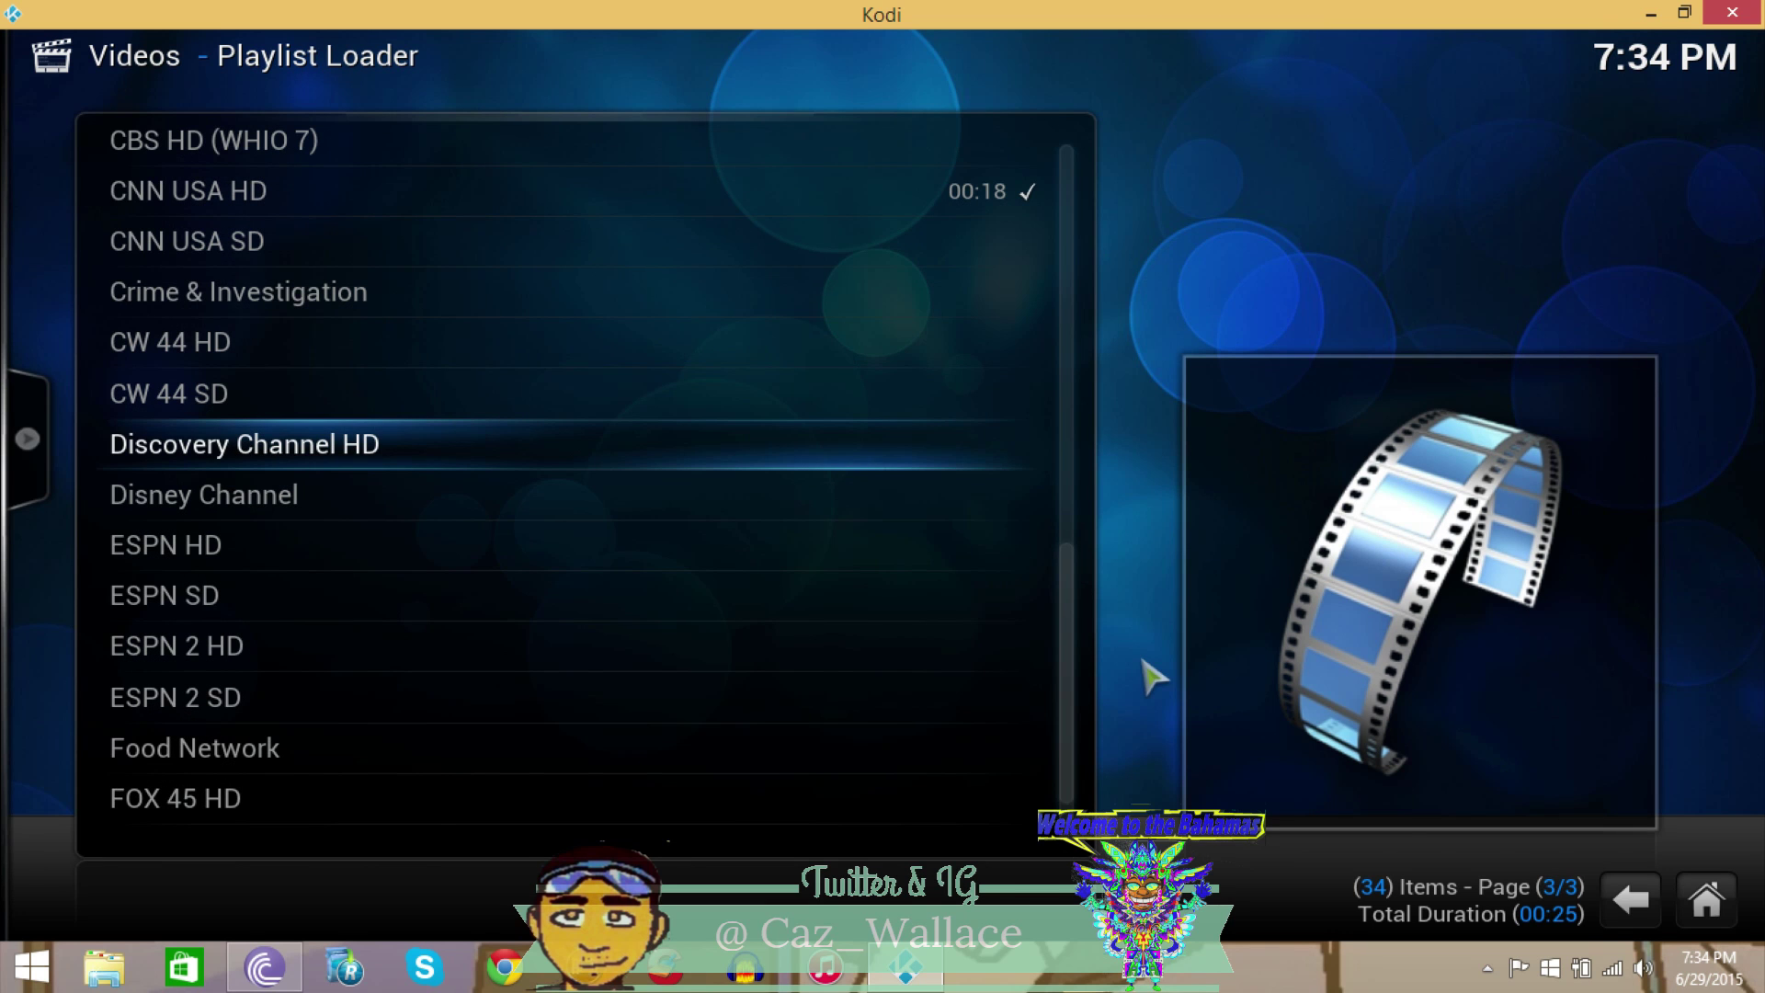
{"action": "scroll", "coordinate": [1154, 677], "scroll_direction": "up", "scroll_amount": 7}
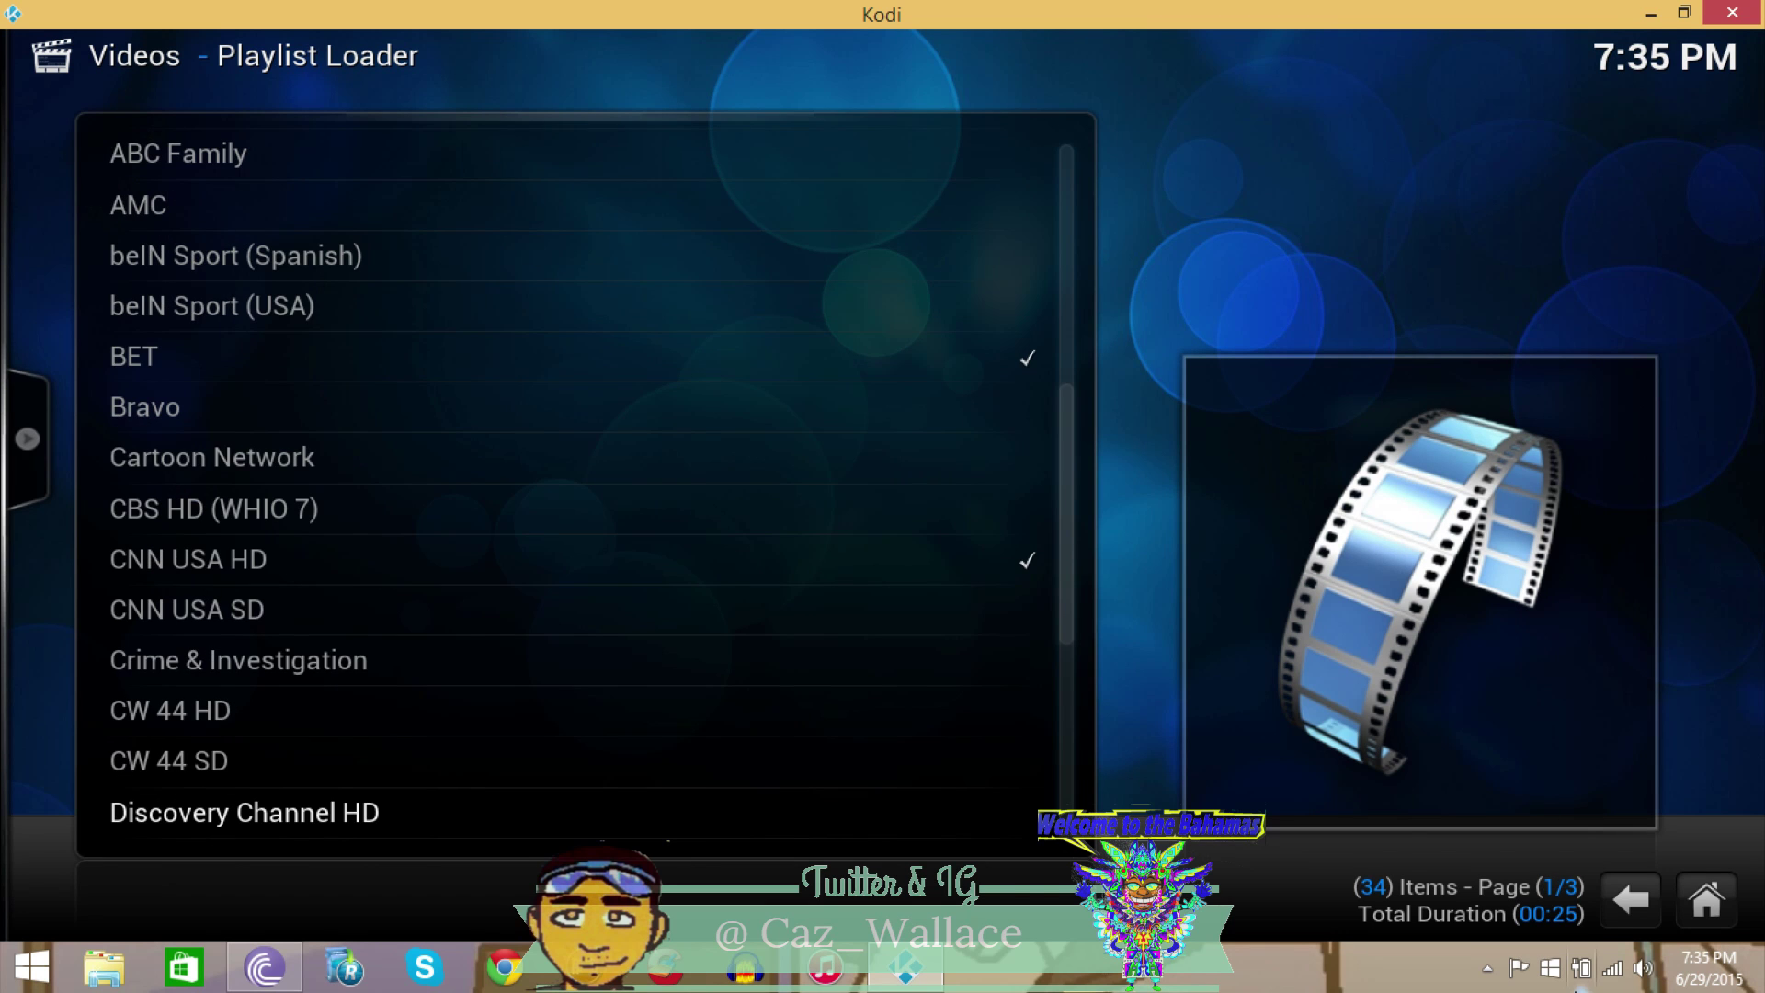
{"action": "left_click", "coordinate": [1636, 919]}
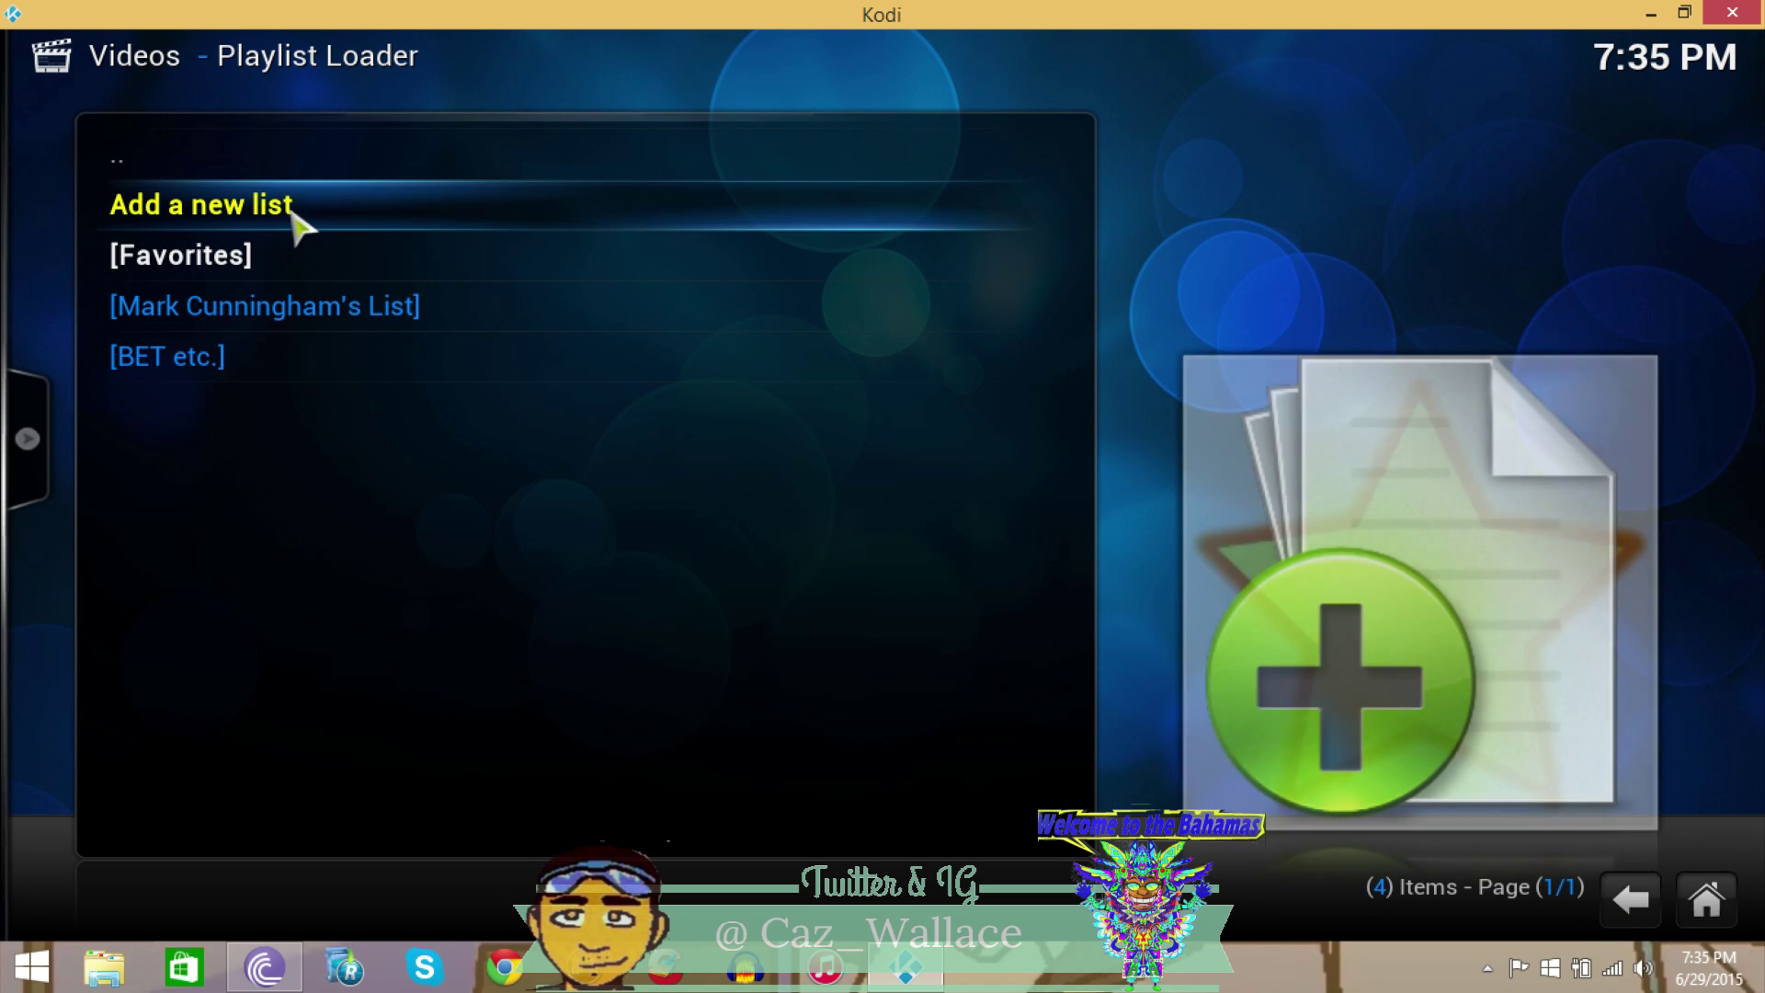
Add a new remote list named USA TV1
{"action": "left_click", "coordinate": [300, 226]}
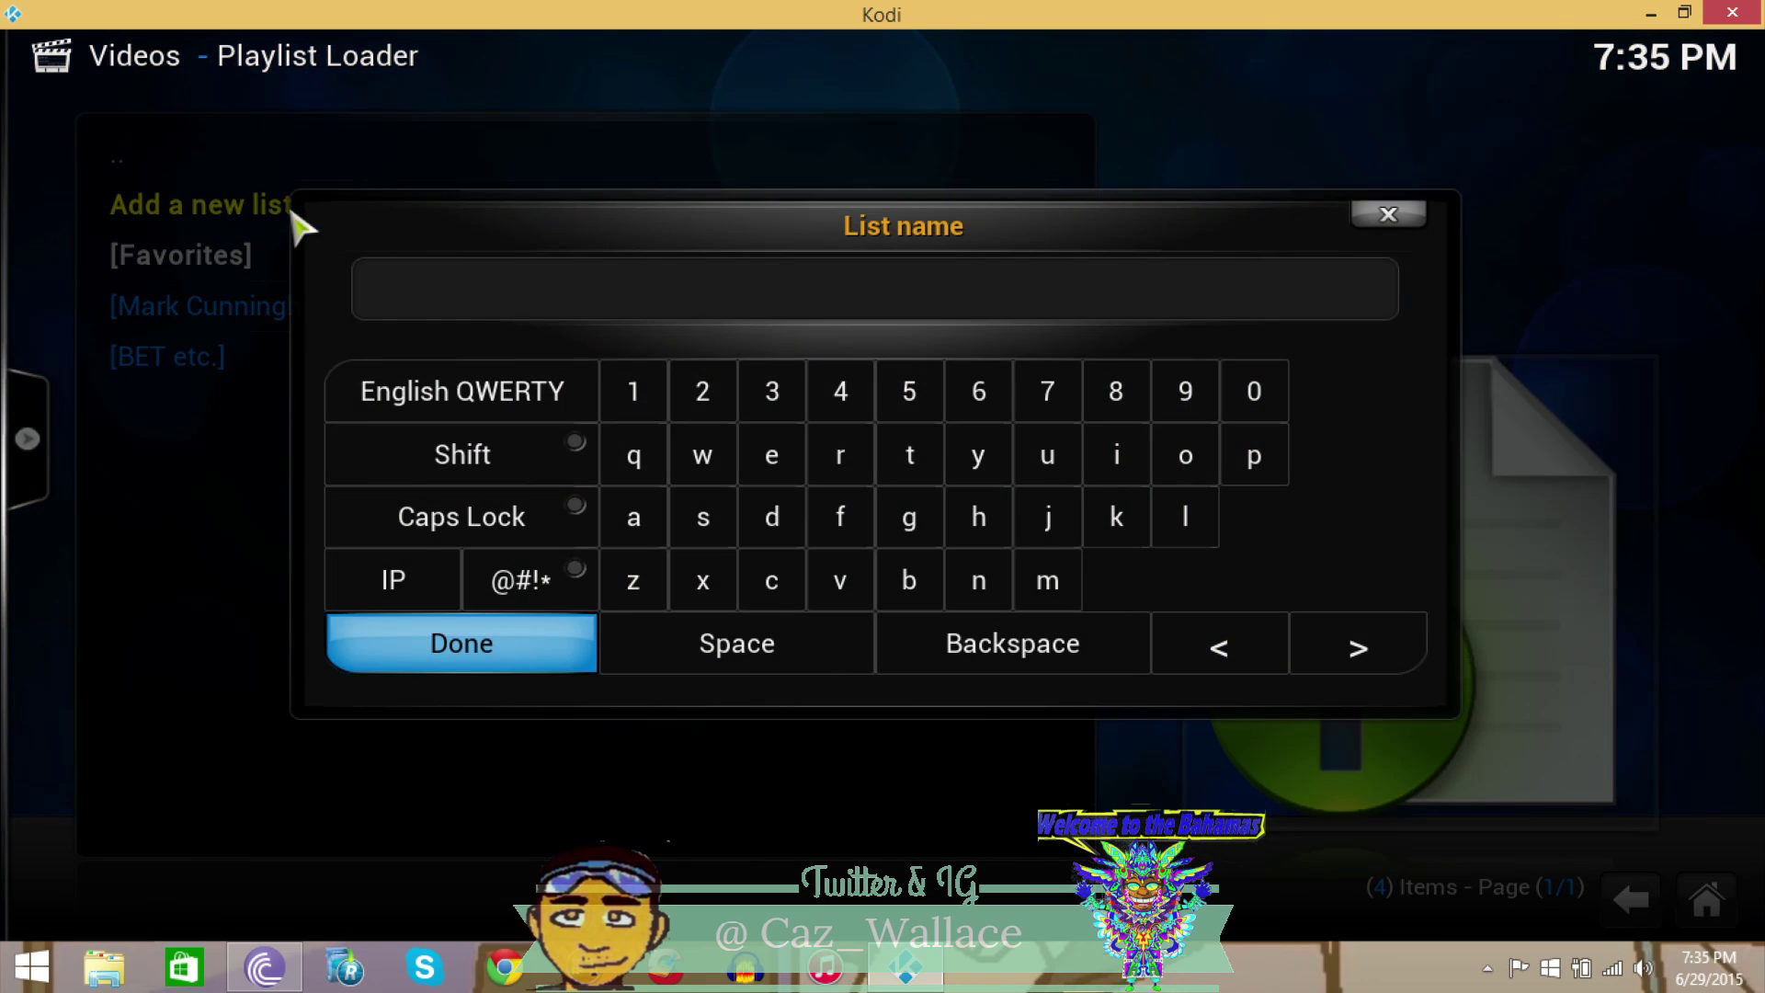
{"action": "type", "text": "USA TV"}
{"action": "type", "text": "1"}
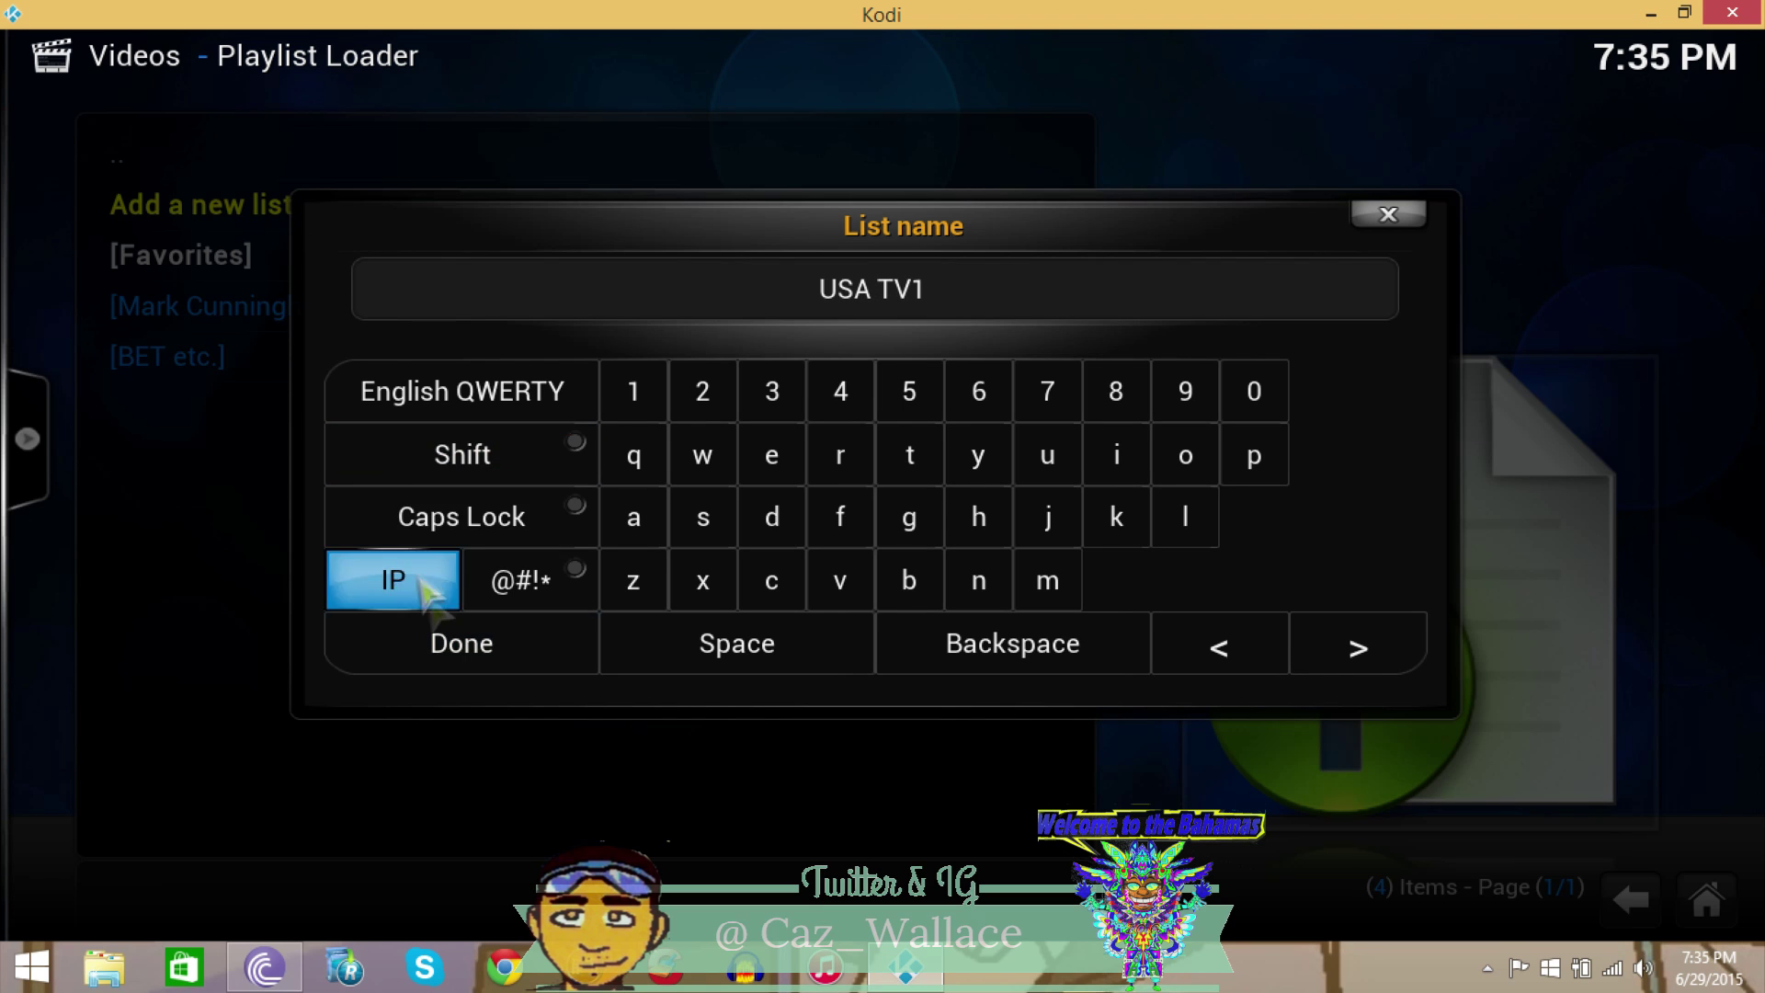
{"action": "left_click", "coordinate": [474, 664]}
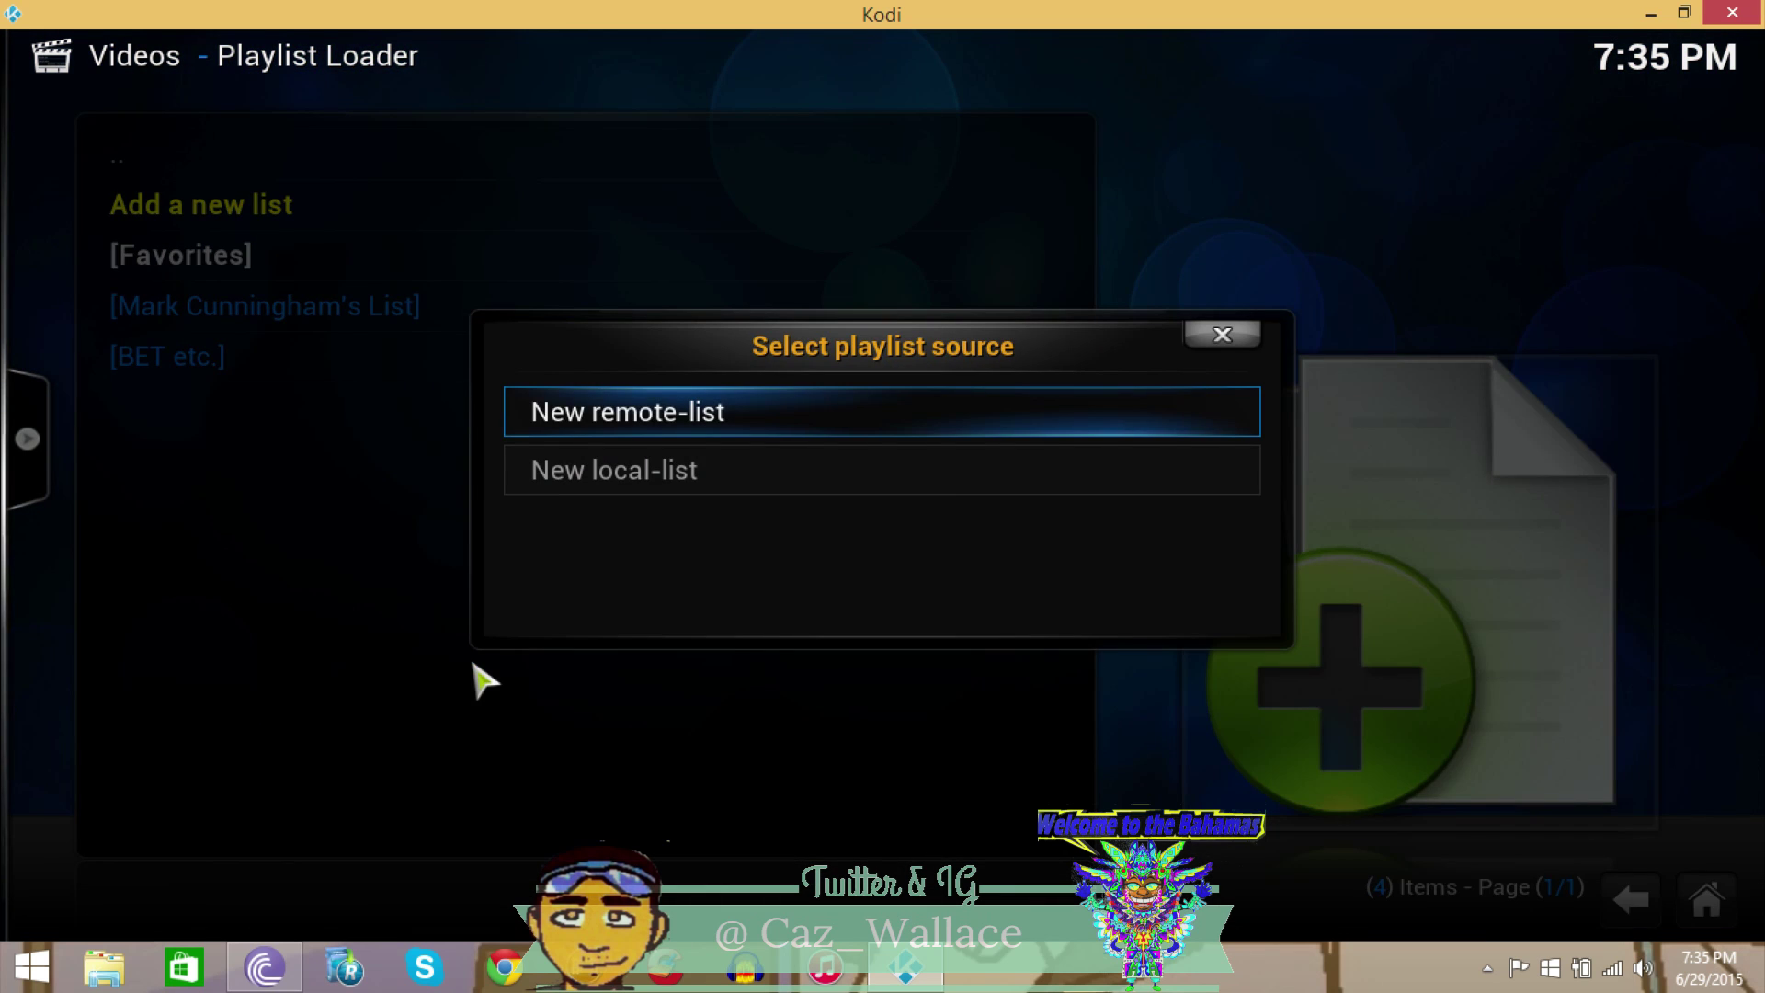
{"action": "key", "text": "Return"}
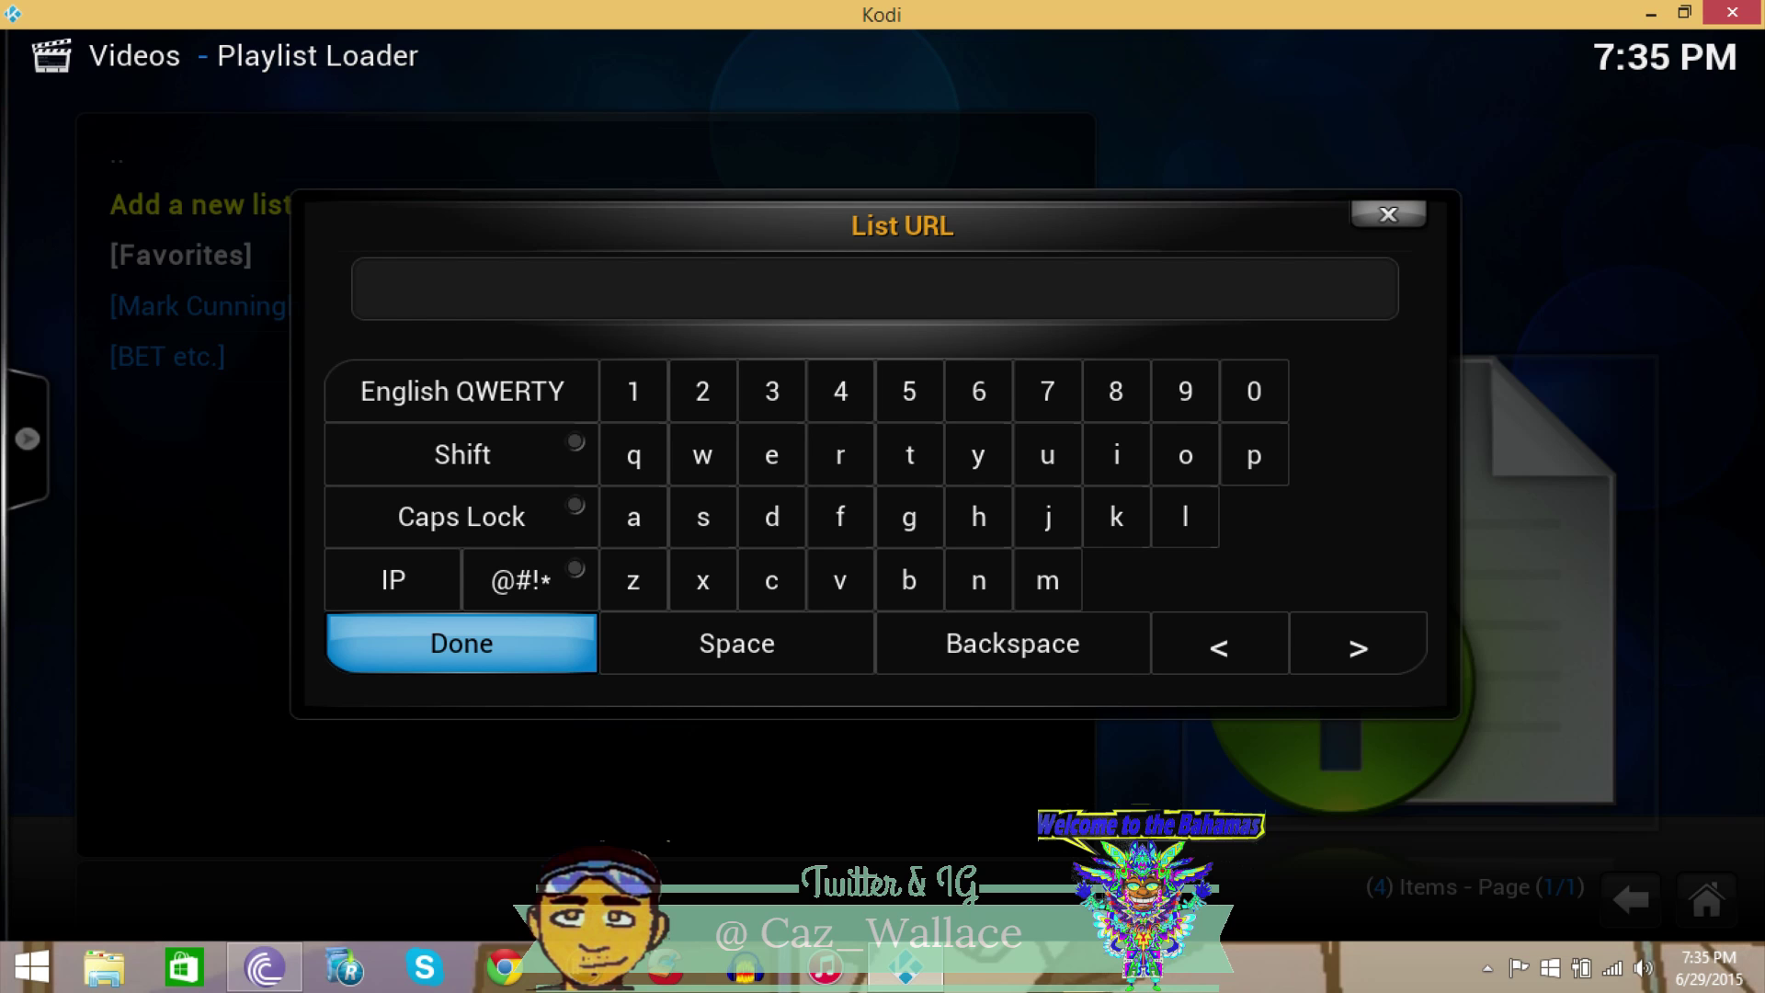
{"action": "type", "text": "http"}
{"action": "type", "text": "://"}
{"action": "type", "text": "pastebin"}
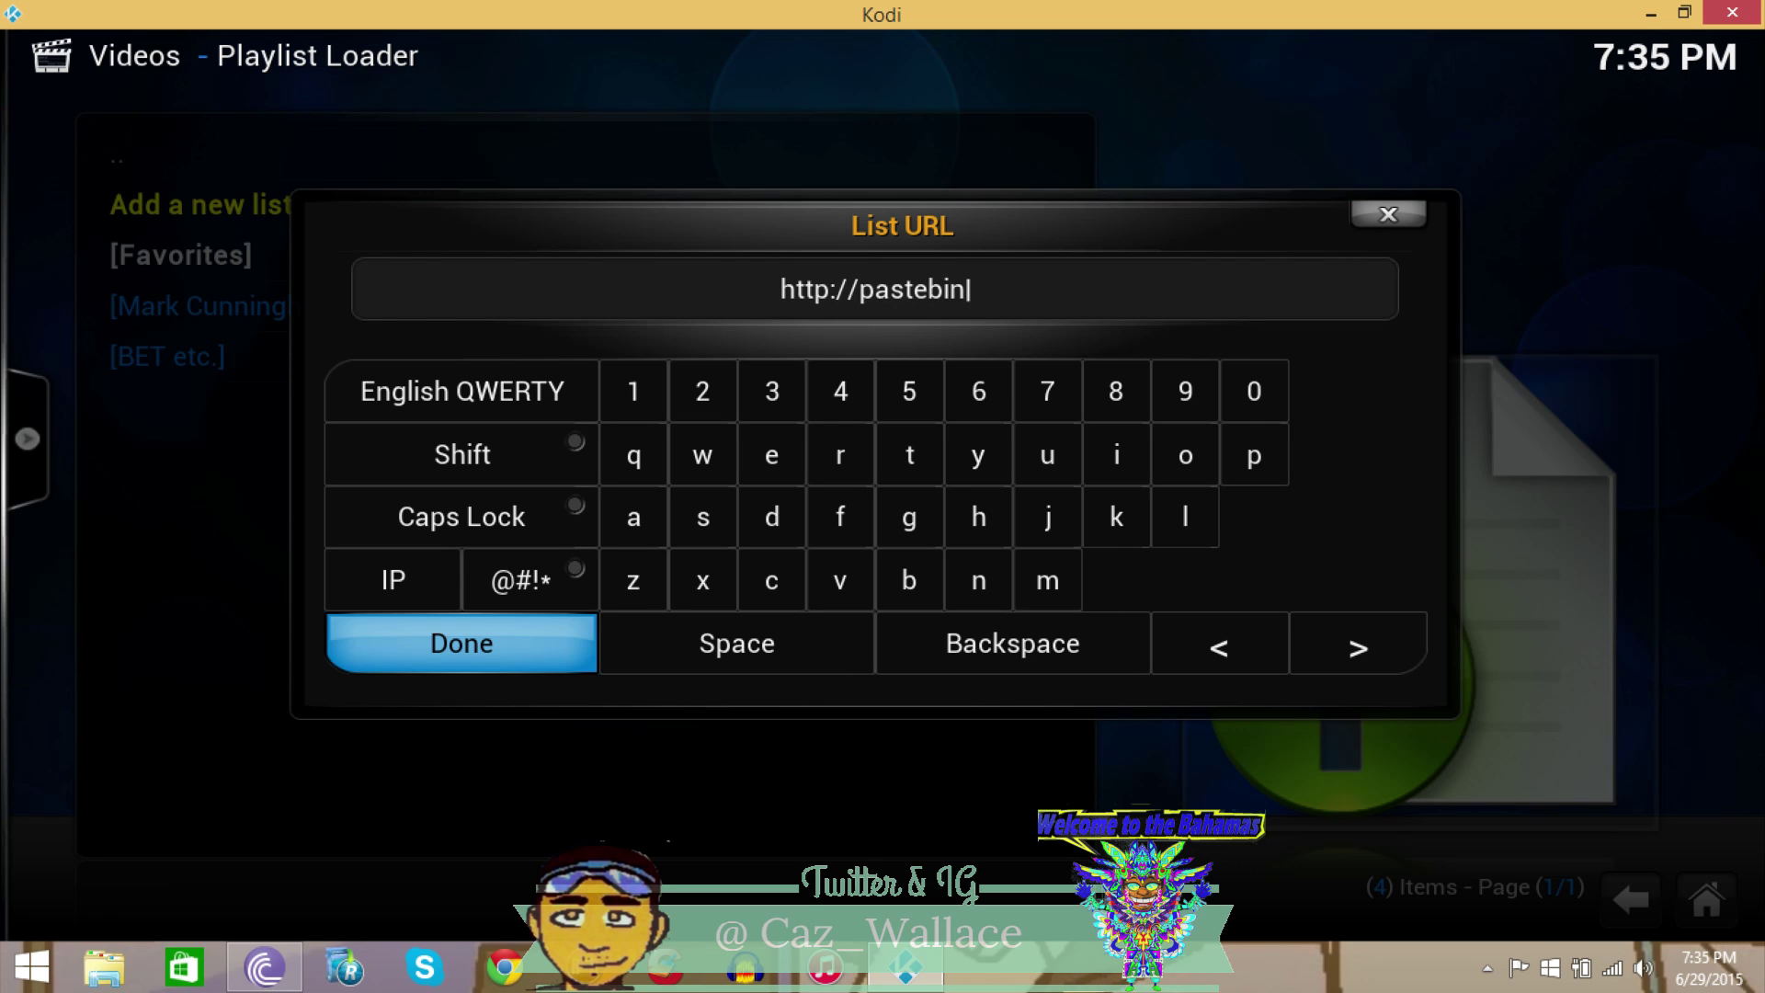
{"action": "type", "text": ".com"}
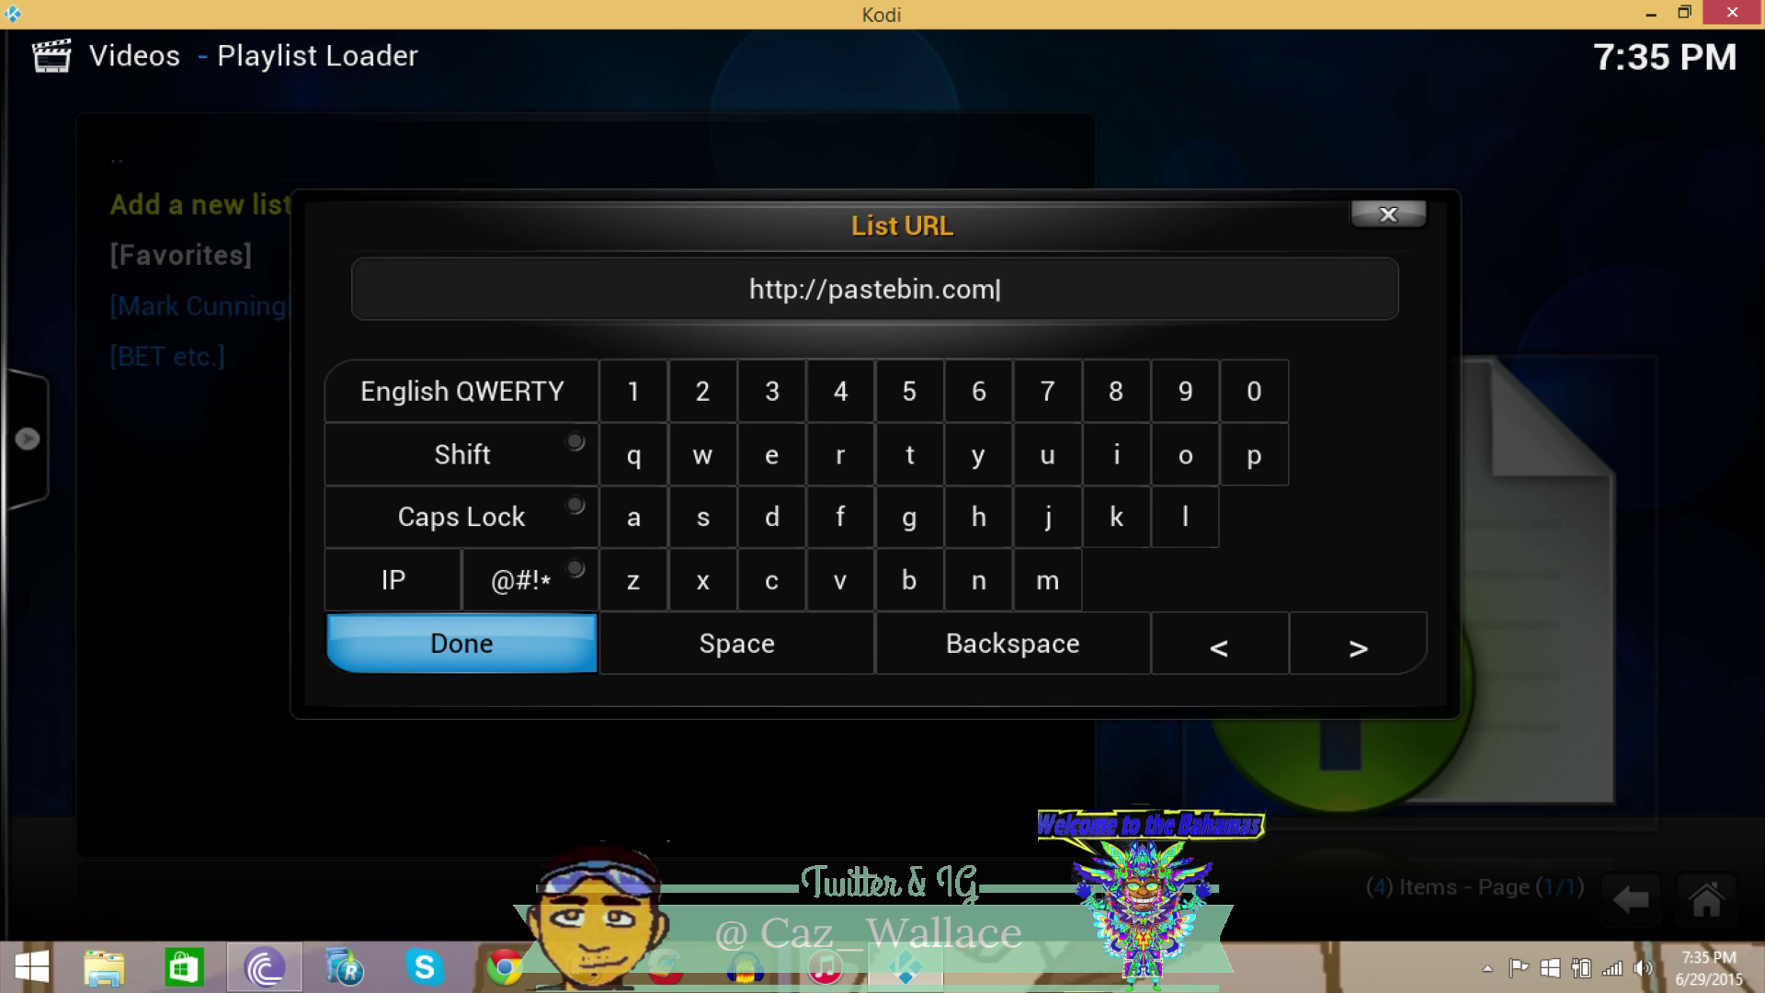
{"action": "type", "text": "/raw."}
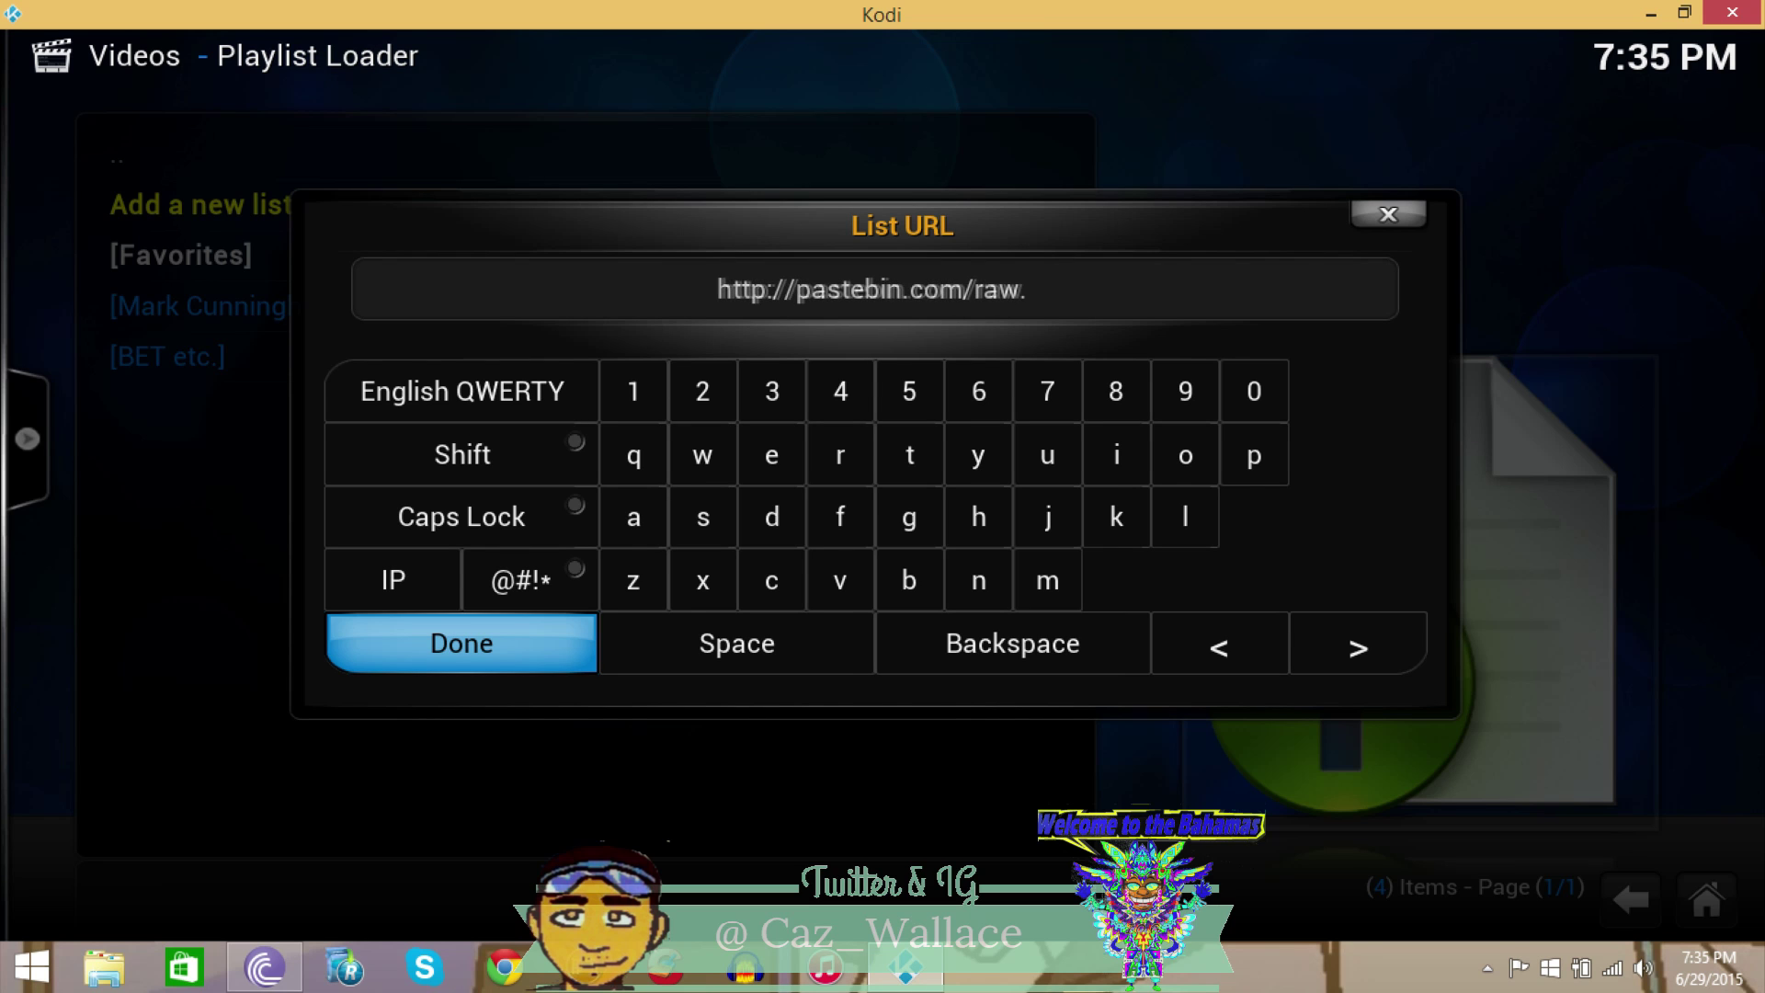
{"action": "type", "text": "php"}
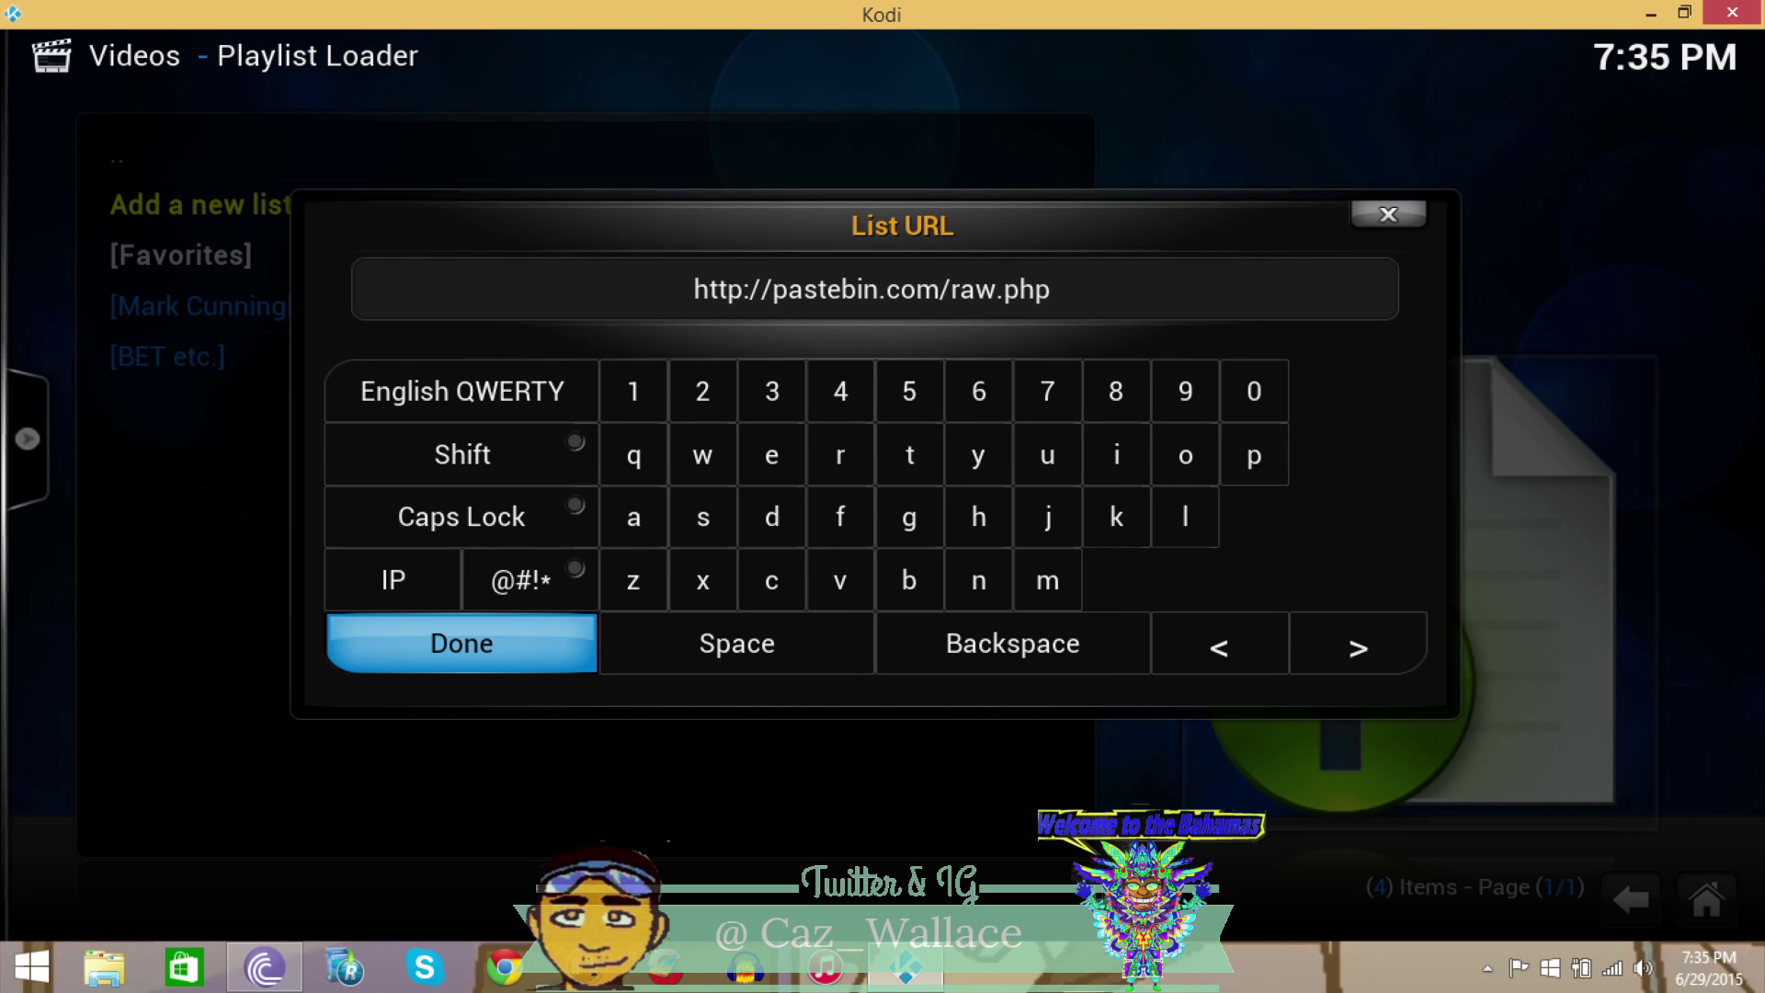
{"action": "type", "text": "?i"}
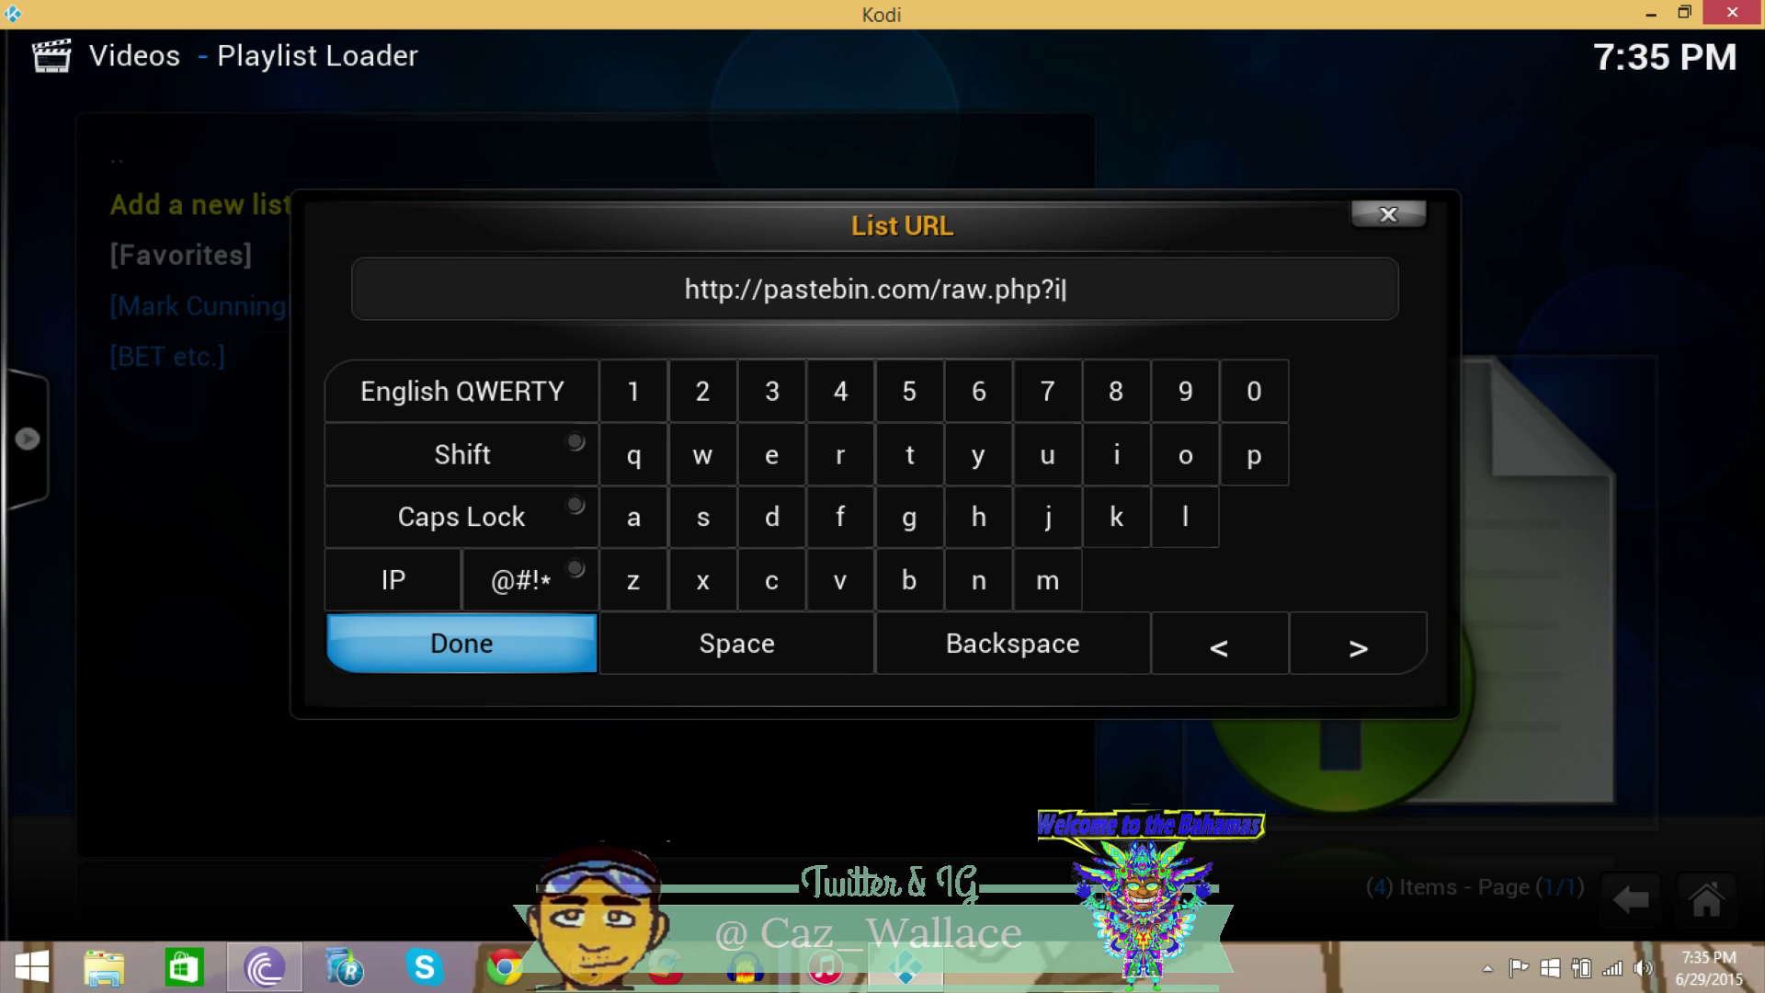
{"action": "type", "text": "=y"}
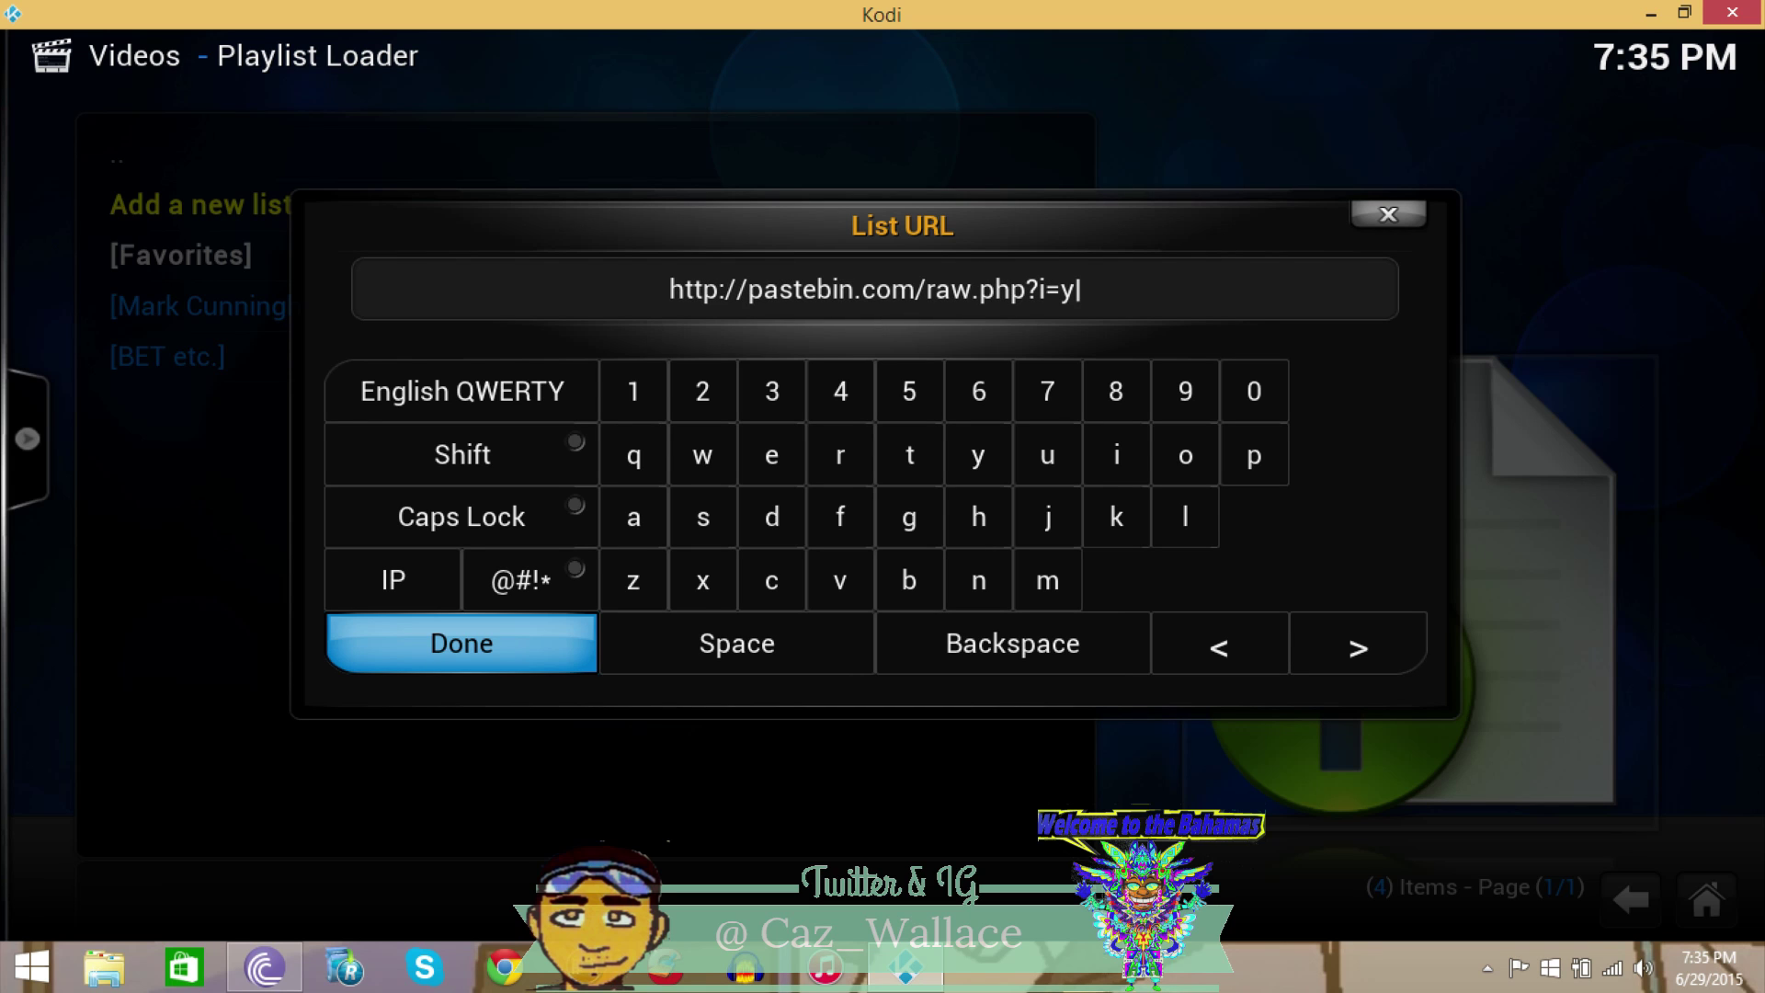
{"action": "type", "text": "0"}
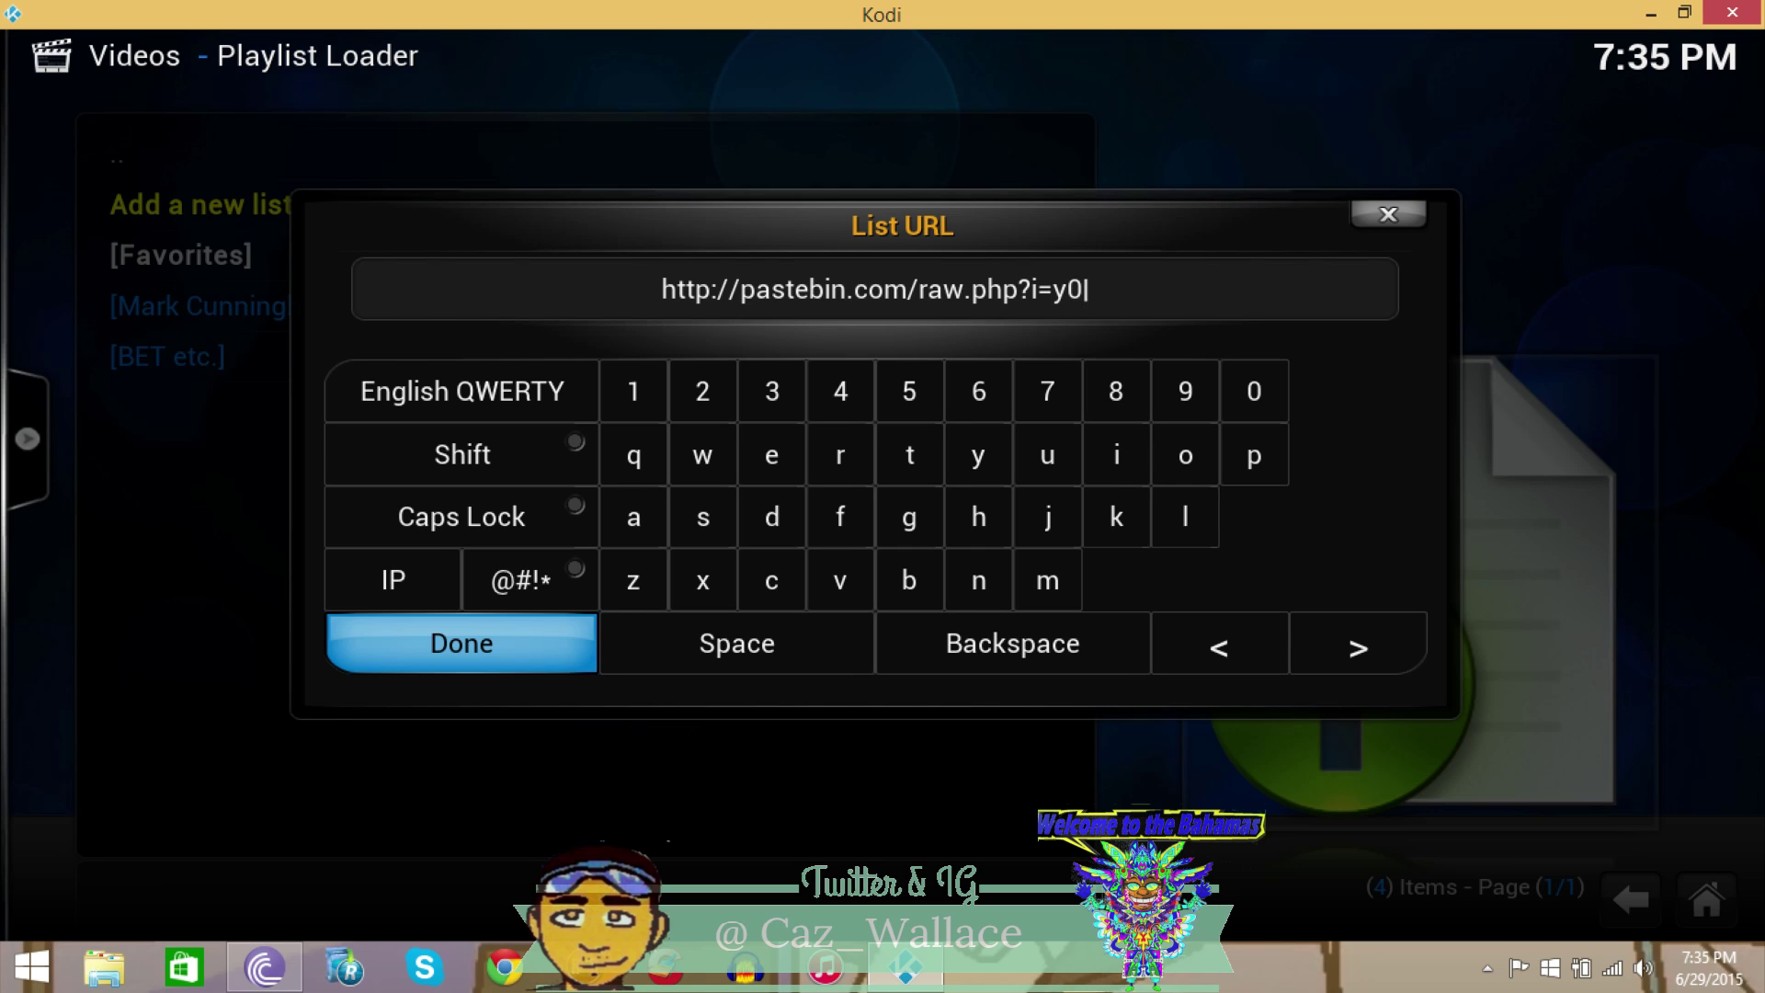
{"action": "type", "text": "T"}
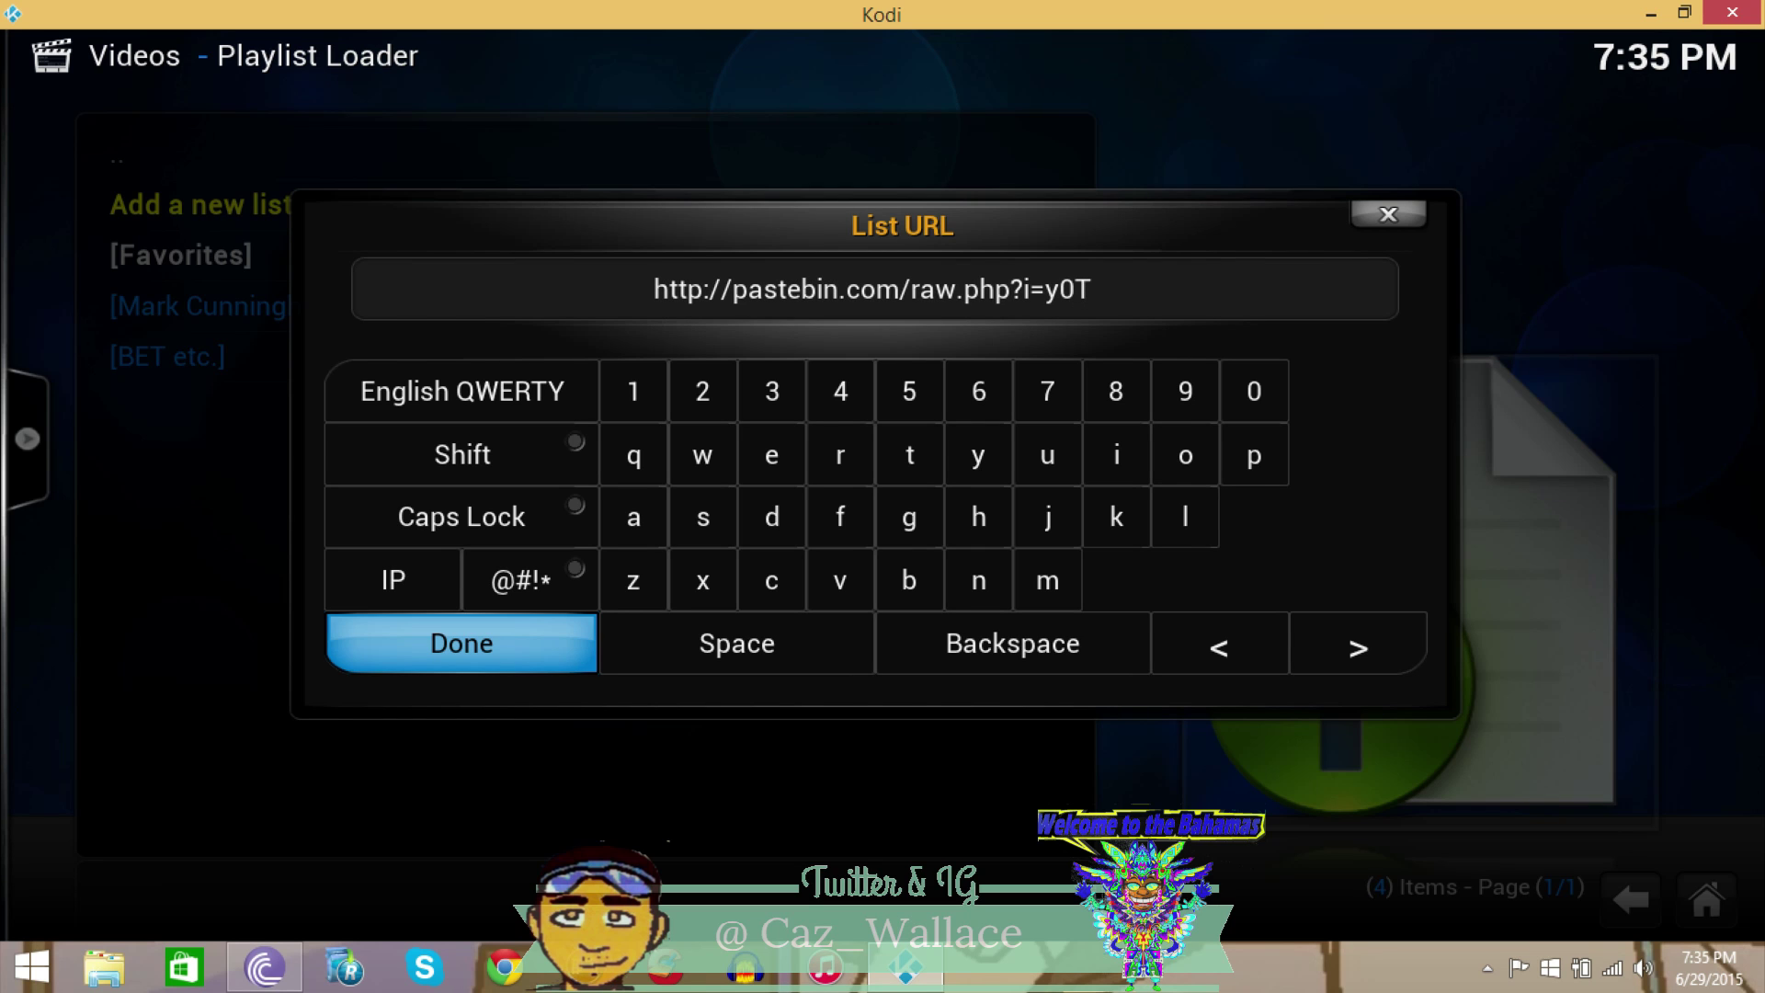
{"action": "type", "text": "S1"}
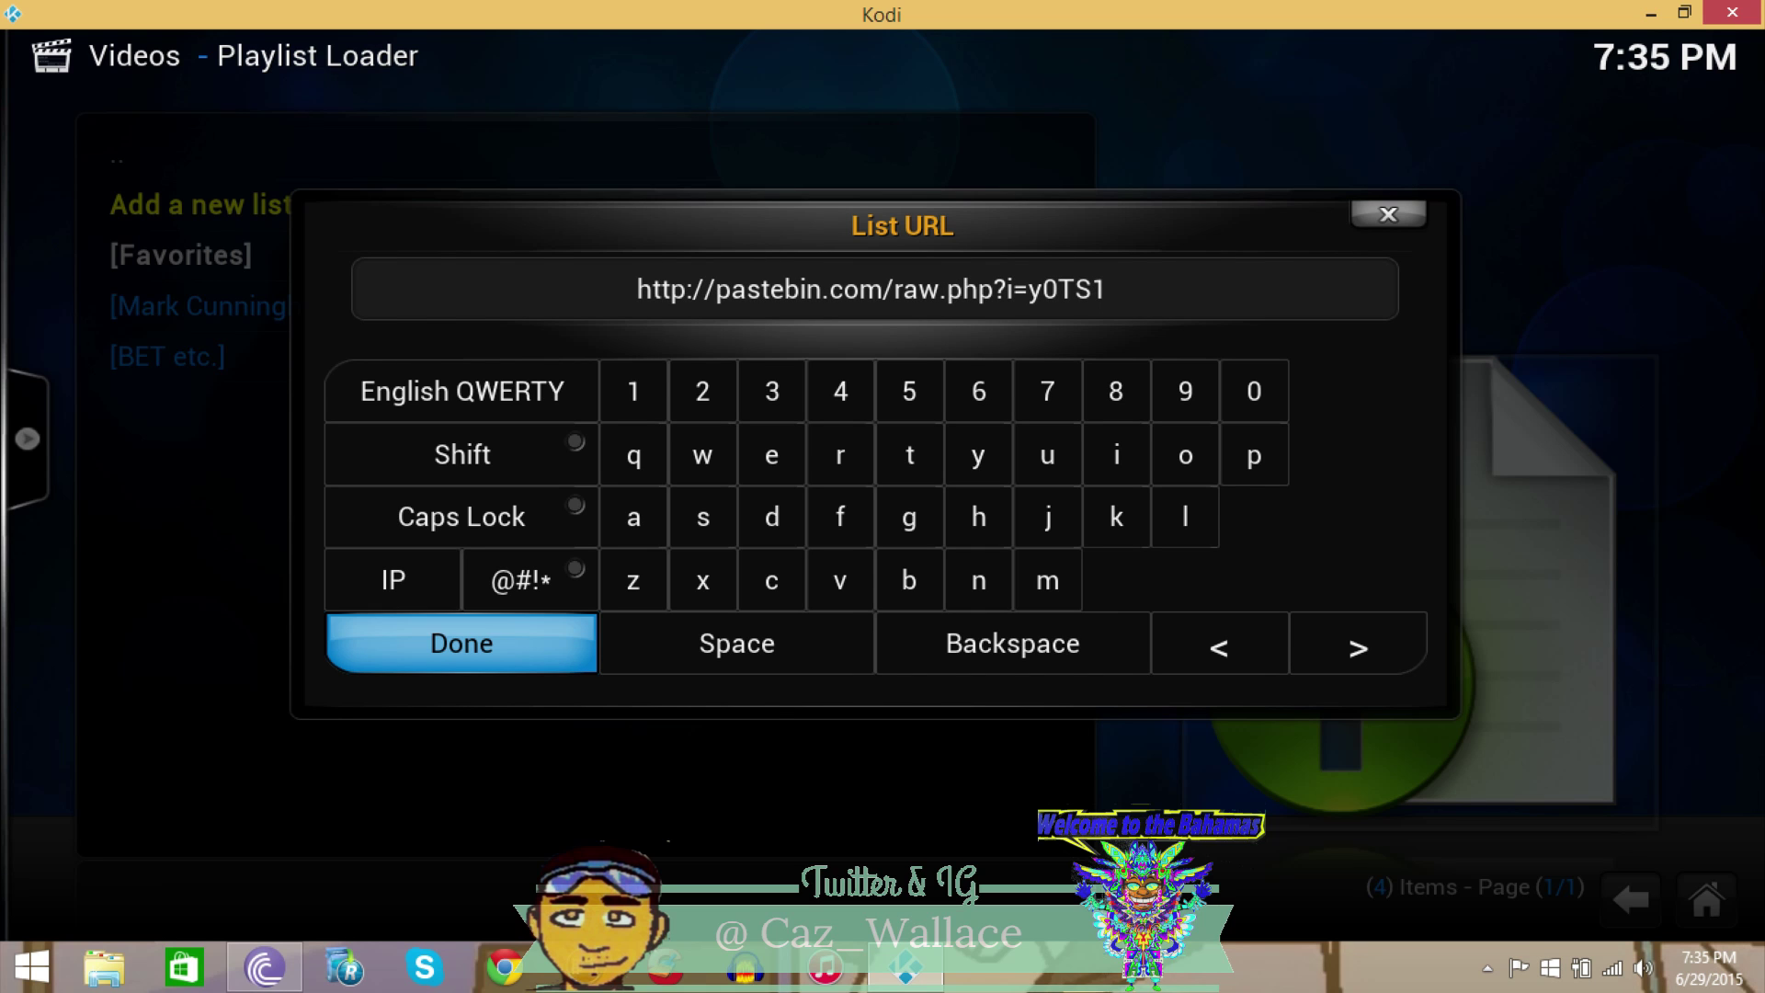
{"action": "type", "text": "Y"}
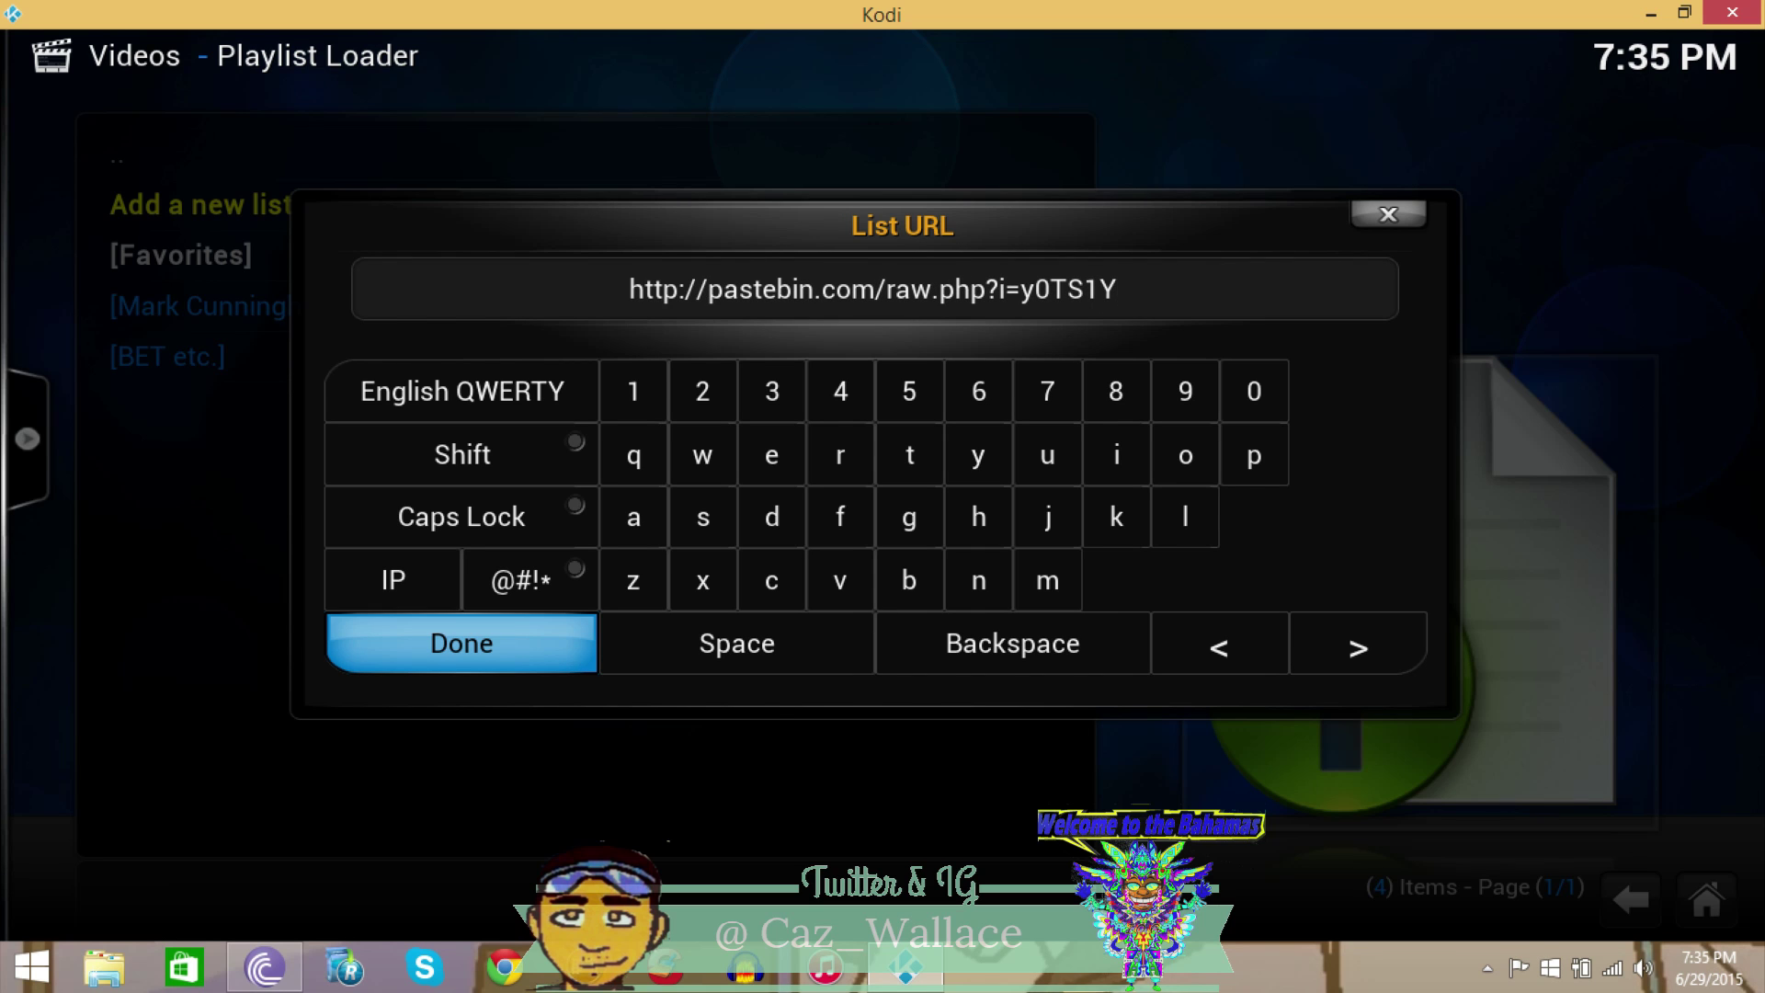
{"action": "type", "text": "Z"}
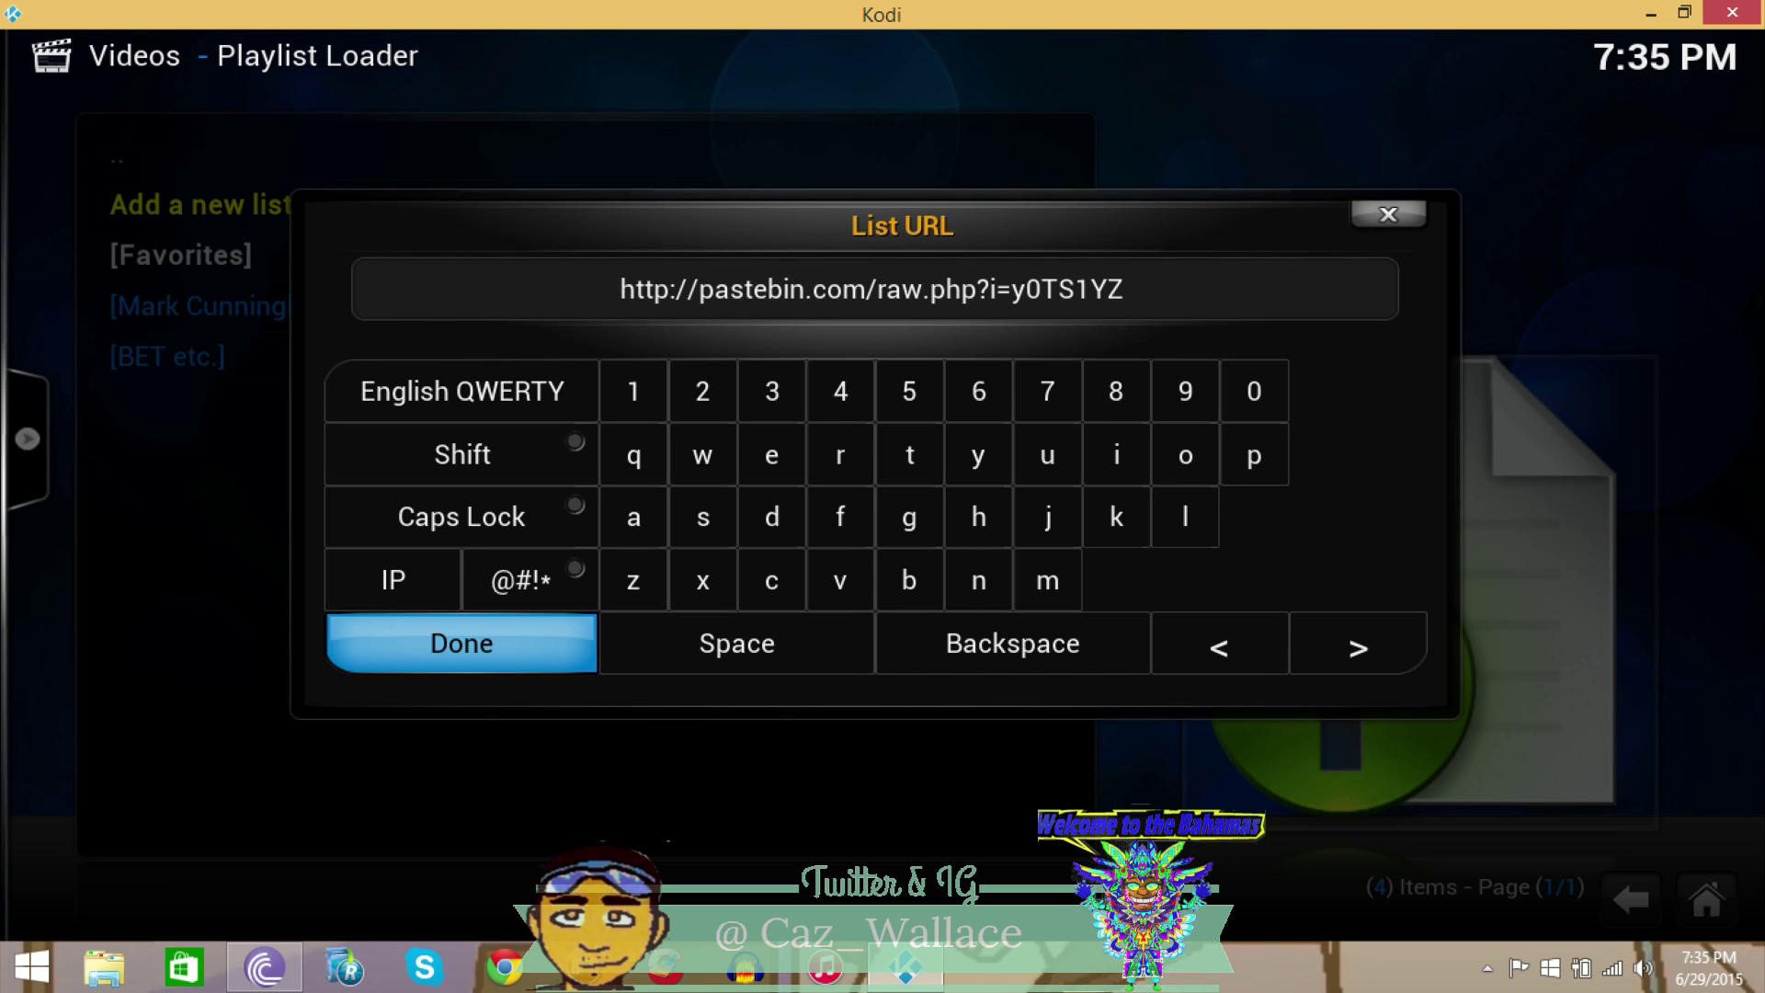
{"action": "type", "text": "h"}
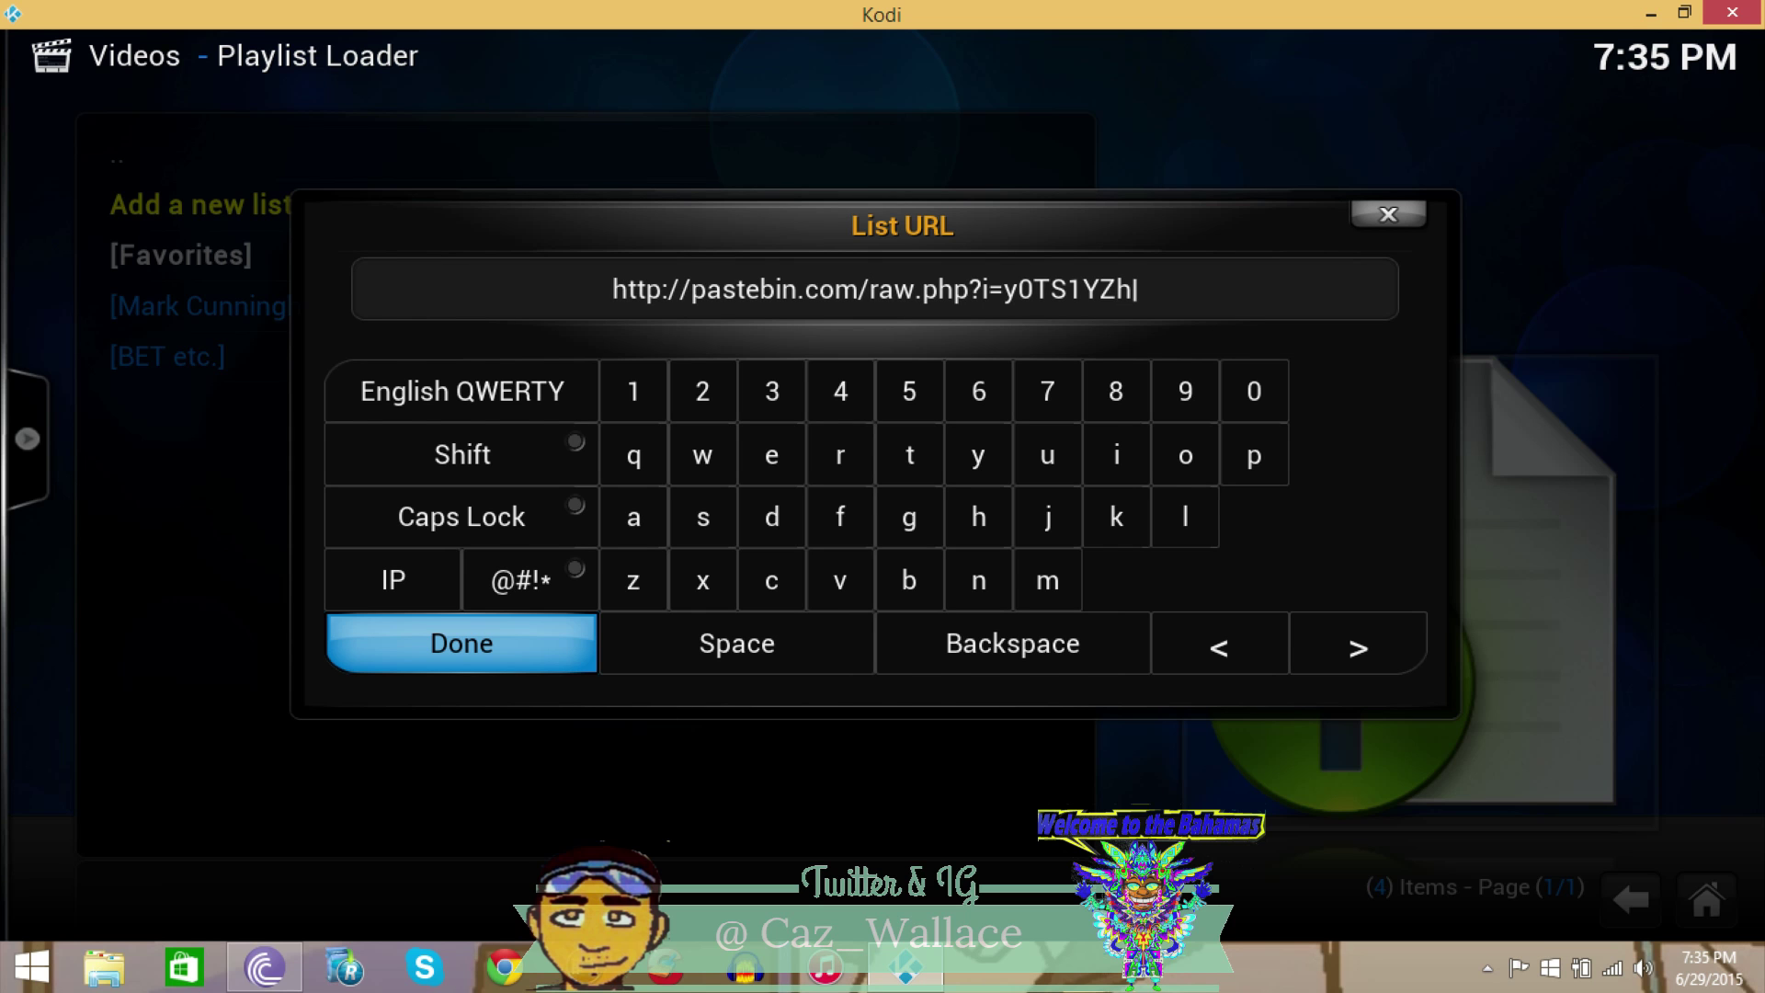
{"action": "key", "text": "Return"}
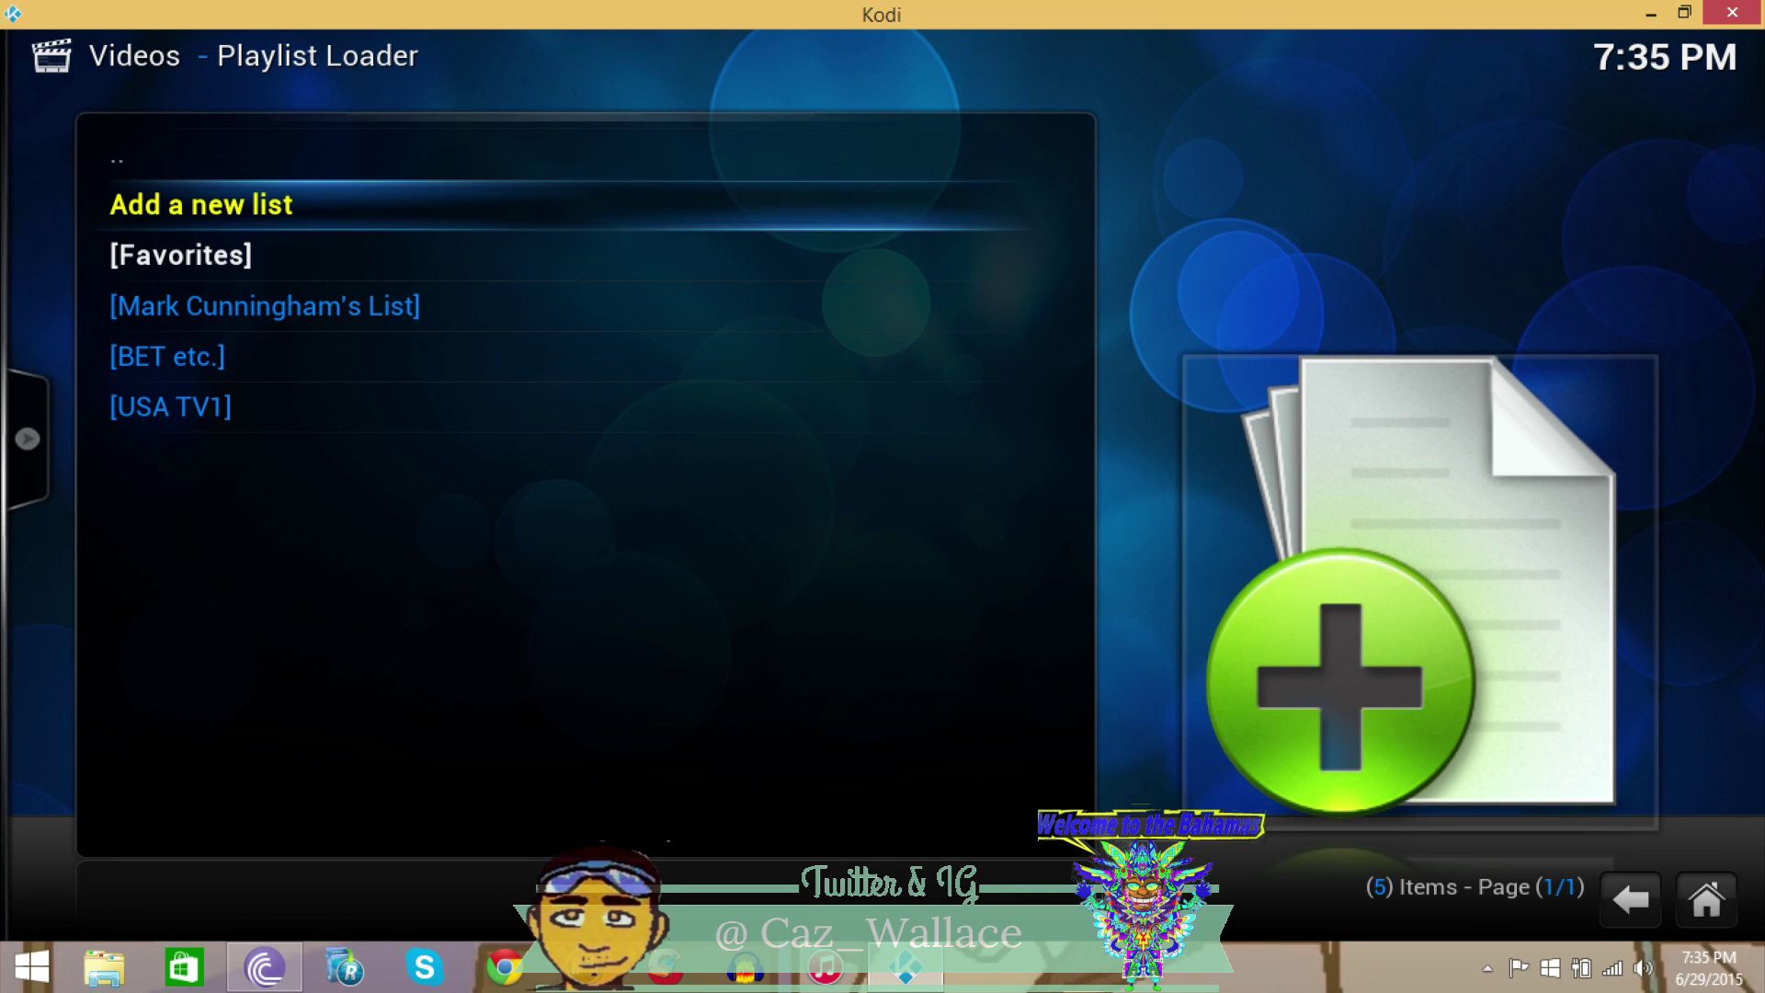
Open the 64-channel USA TV1 list and play BET
{"action": "key", "text": "Down"}
{"action": "key", "text": "Down"}
{"action": "key", "text": "Down"}
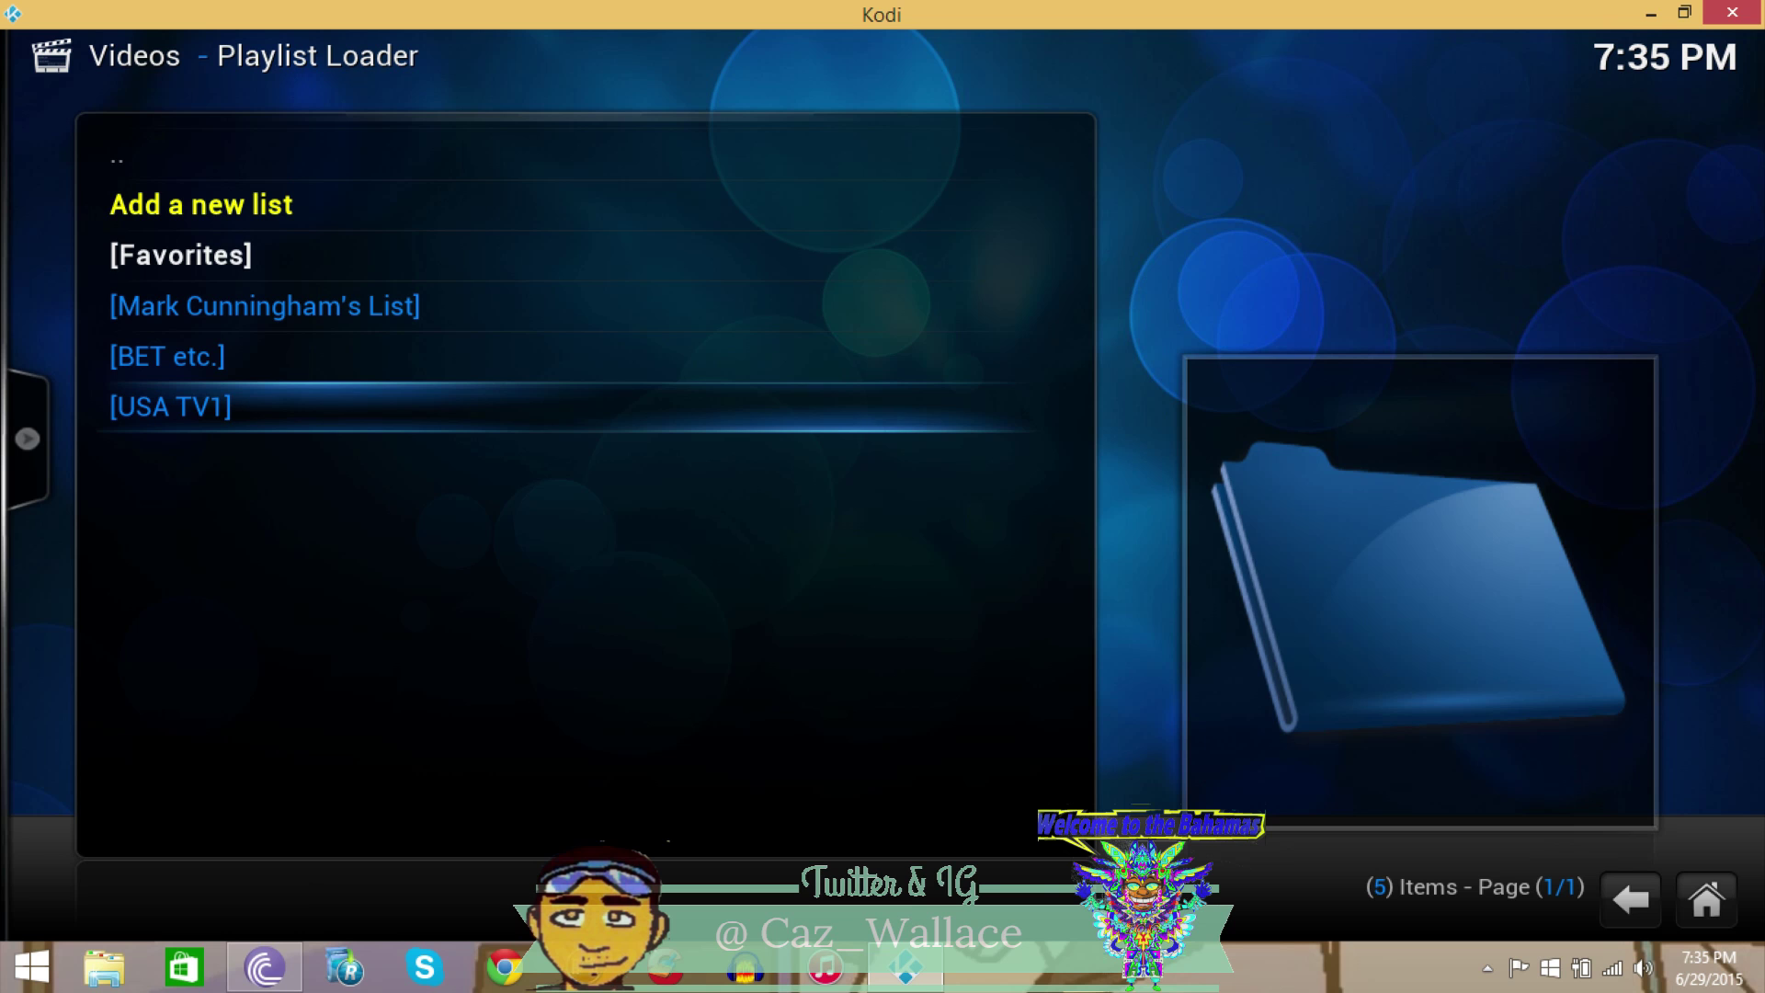
{"action": "key", "text": "Return"}
{"action": "key", "text": "Down"}
{"action": "key", "text": "Down"}
{"action": "key", "text": "Down"}
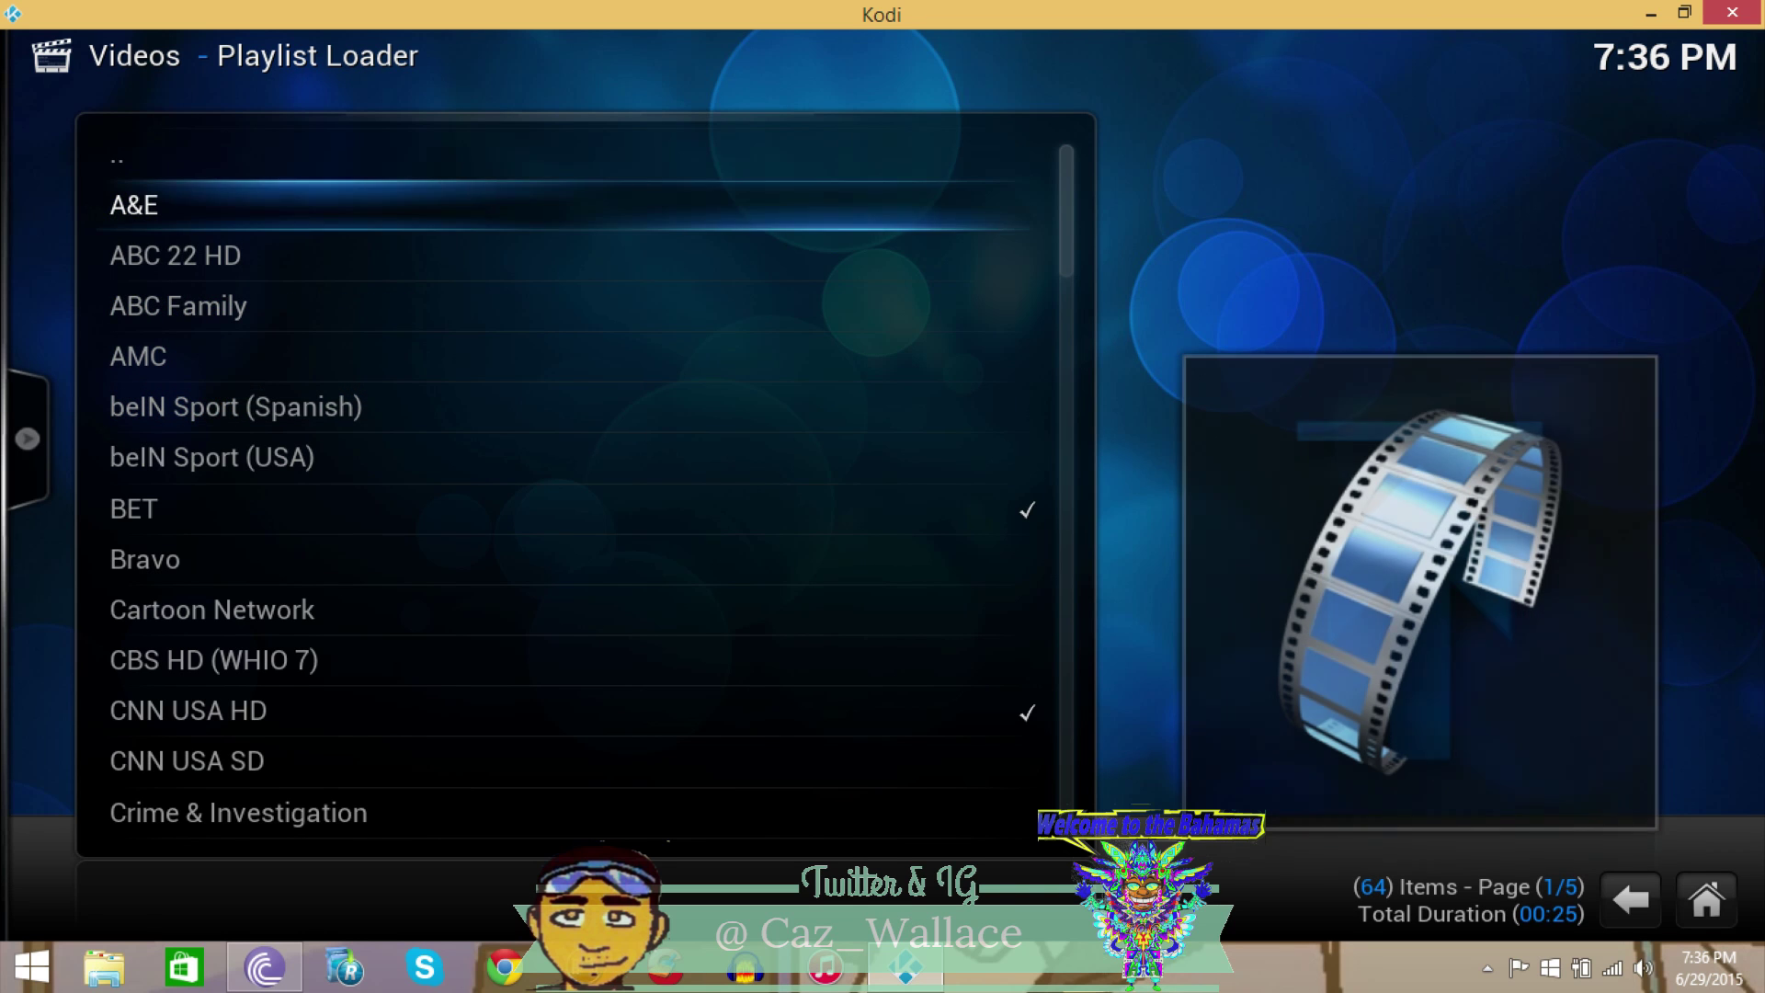
{"action": "key", "text": "Down"}
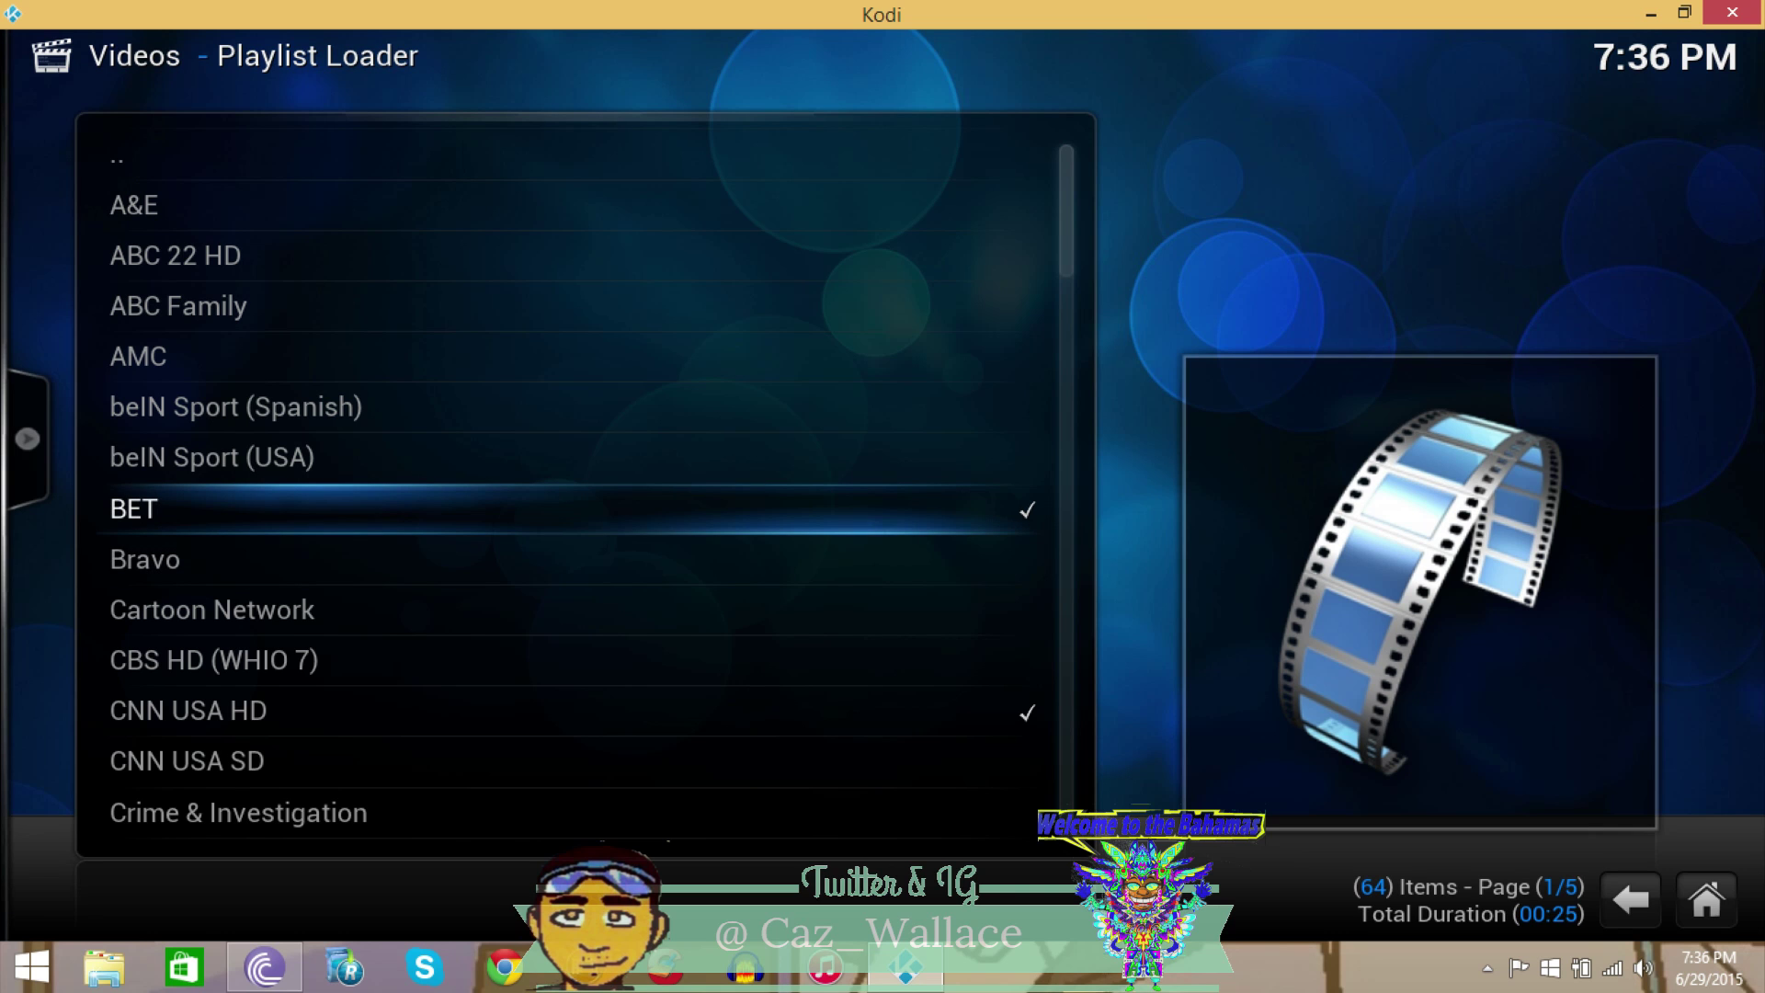
{"action": "key", "text": "Return"}
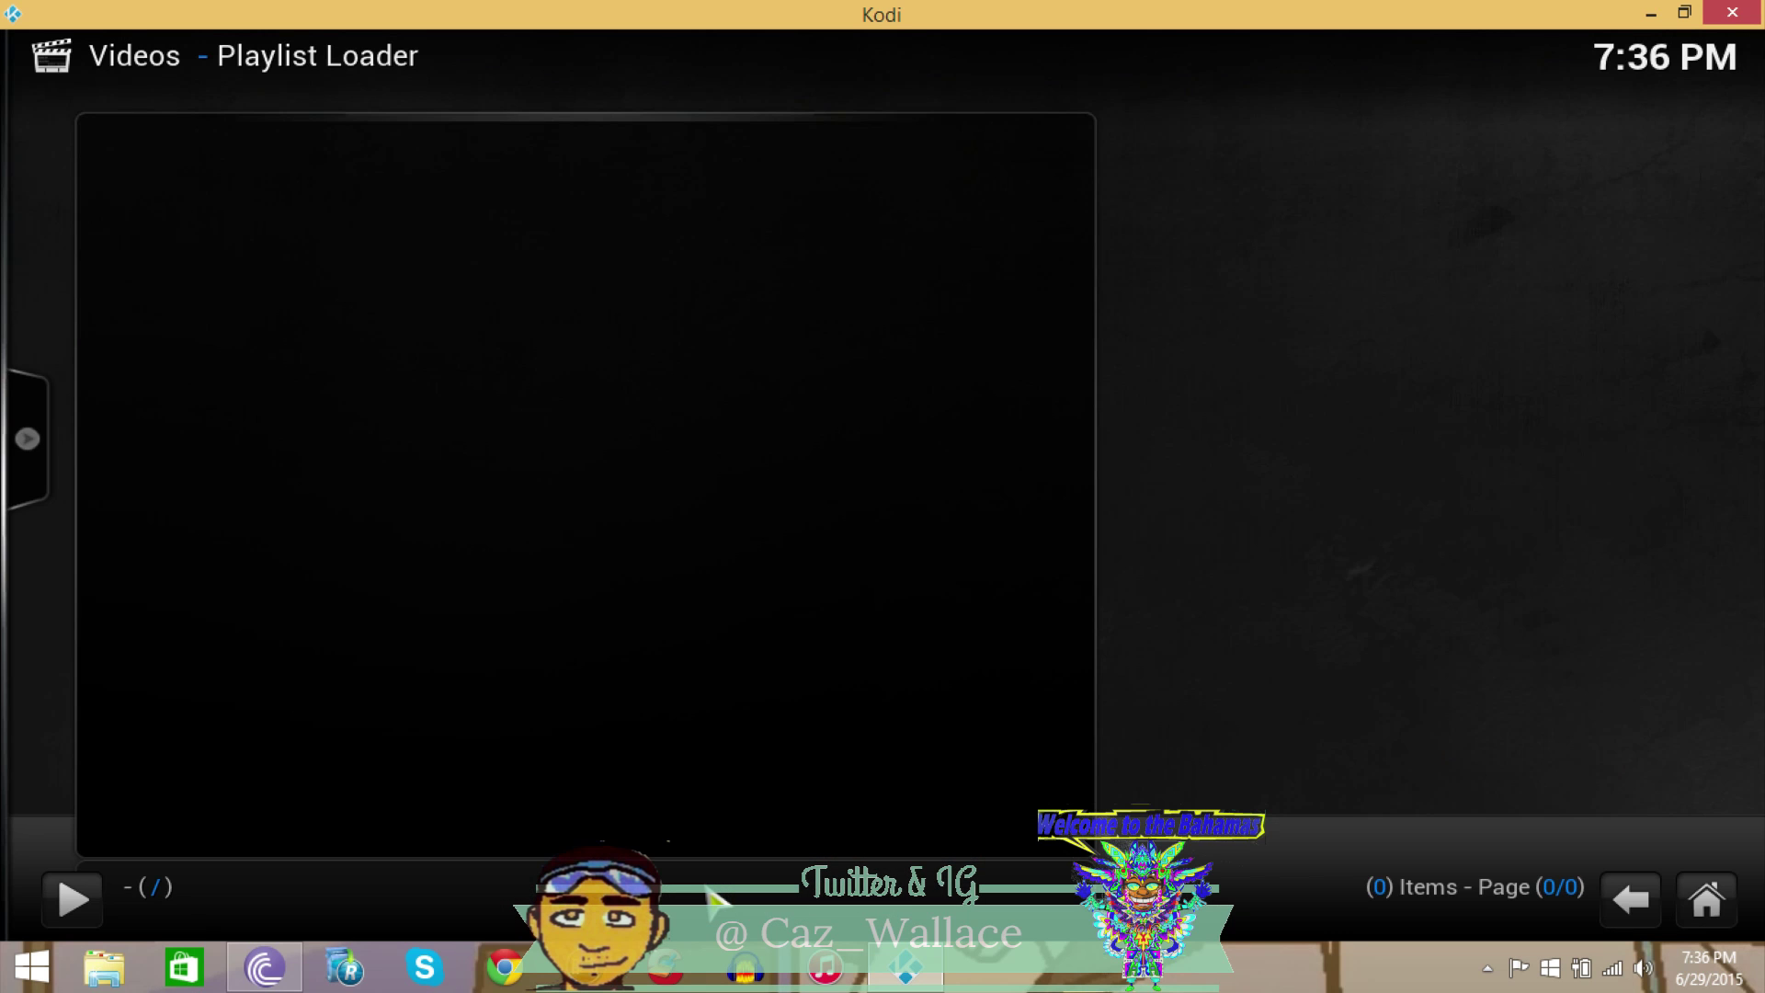
Stop BET, play HGTV further down the list, then head back to the playlists
{"action": "key", "text": "Down"}
{"action": "key", "text": "Down"}
{"action": "key", "text": "Down"}
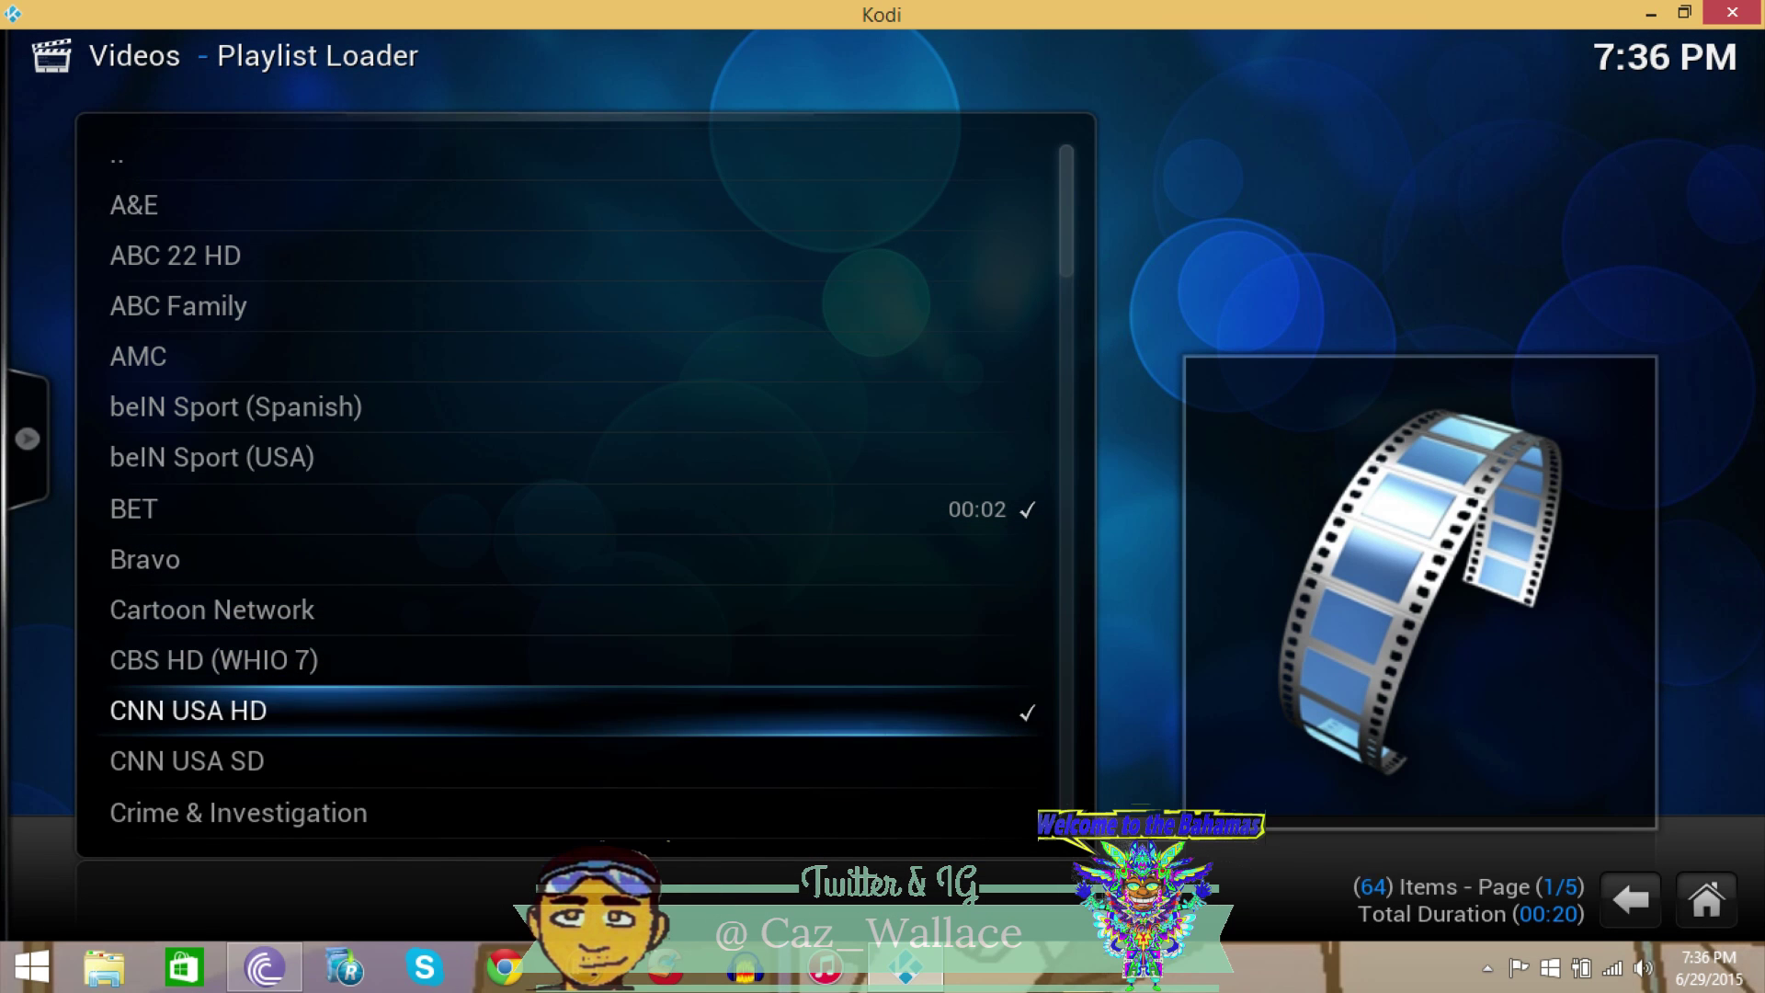
{"action": "key", "text": "Down"}
{"action": "key", "text": "Down"}
{"action": "key", "text": "Down"}
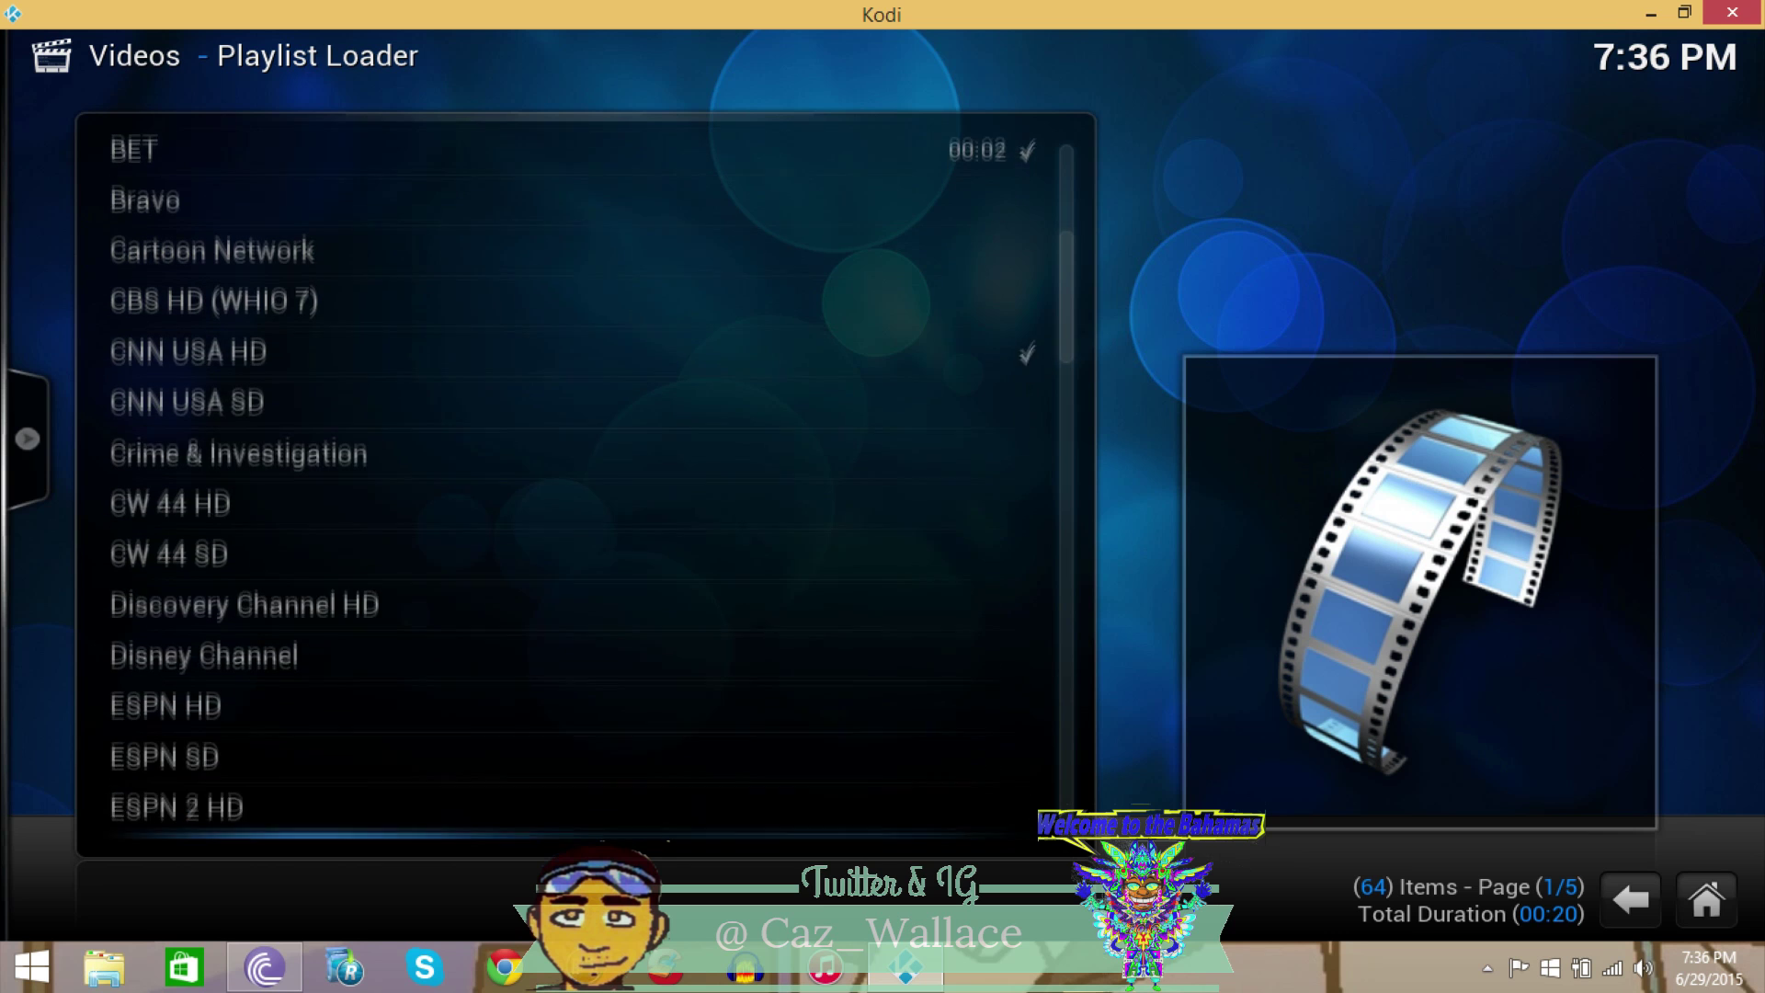
{"action": "key", "text": "Down"}
{"action": "key", "text": "Down"}
{"action": "key", "text": "Down"}
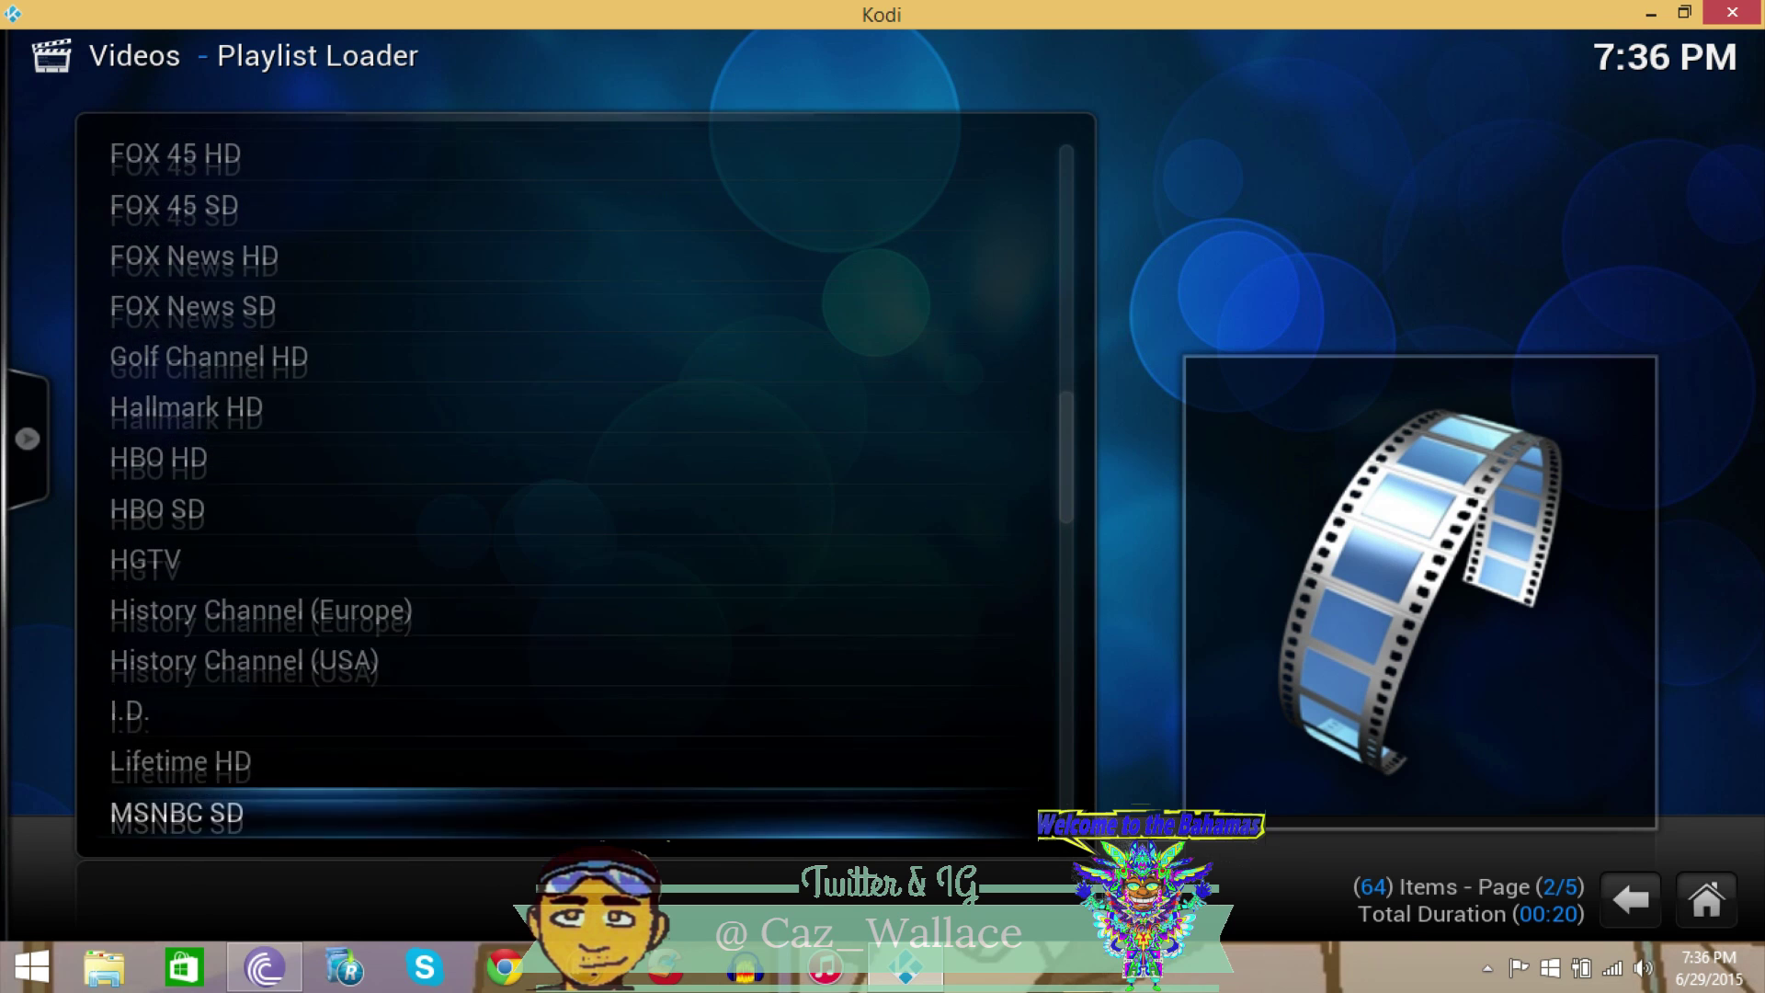
{"action": "key", "text": "Up"}
{"action": "key", "text": "Up"}
{"action": "key", "text": "Up"}
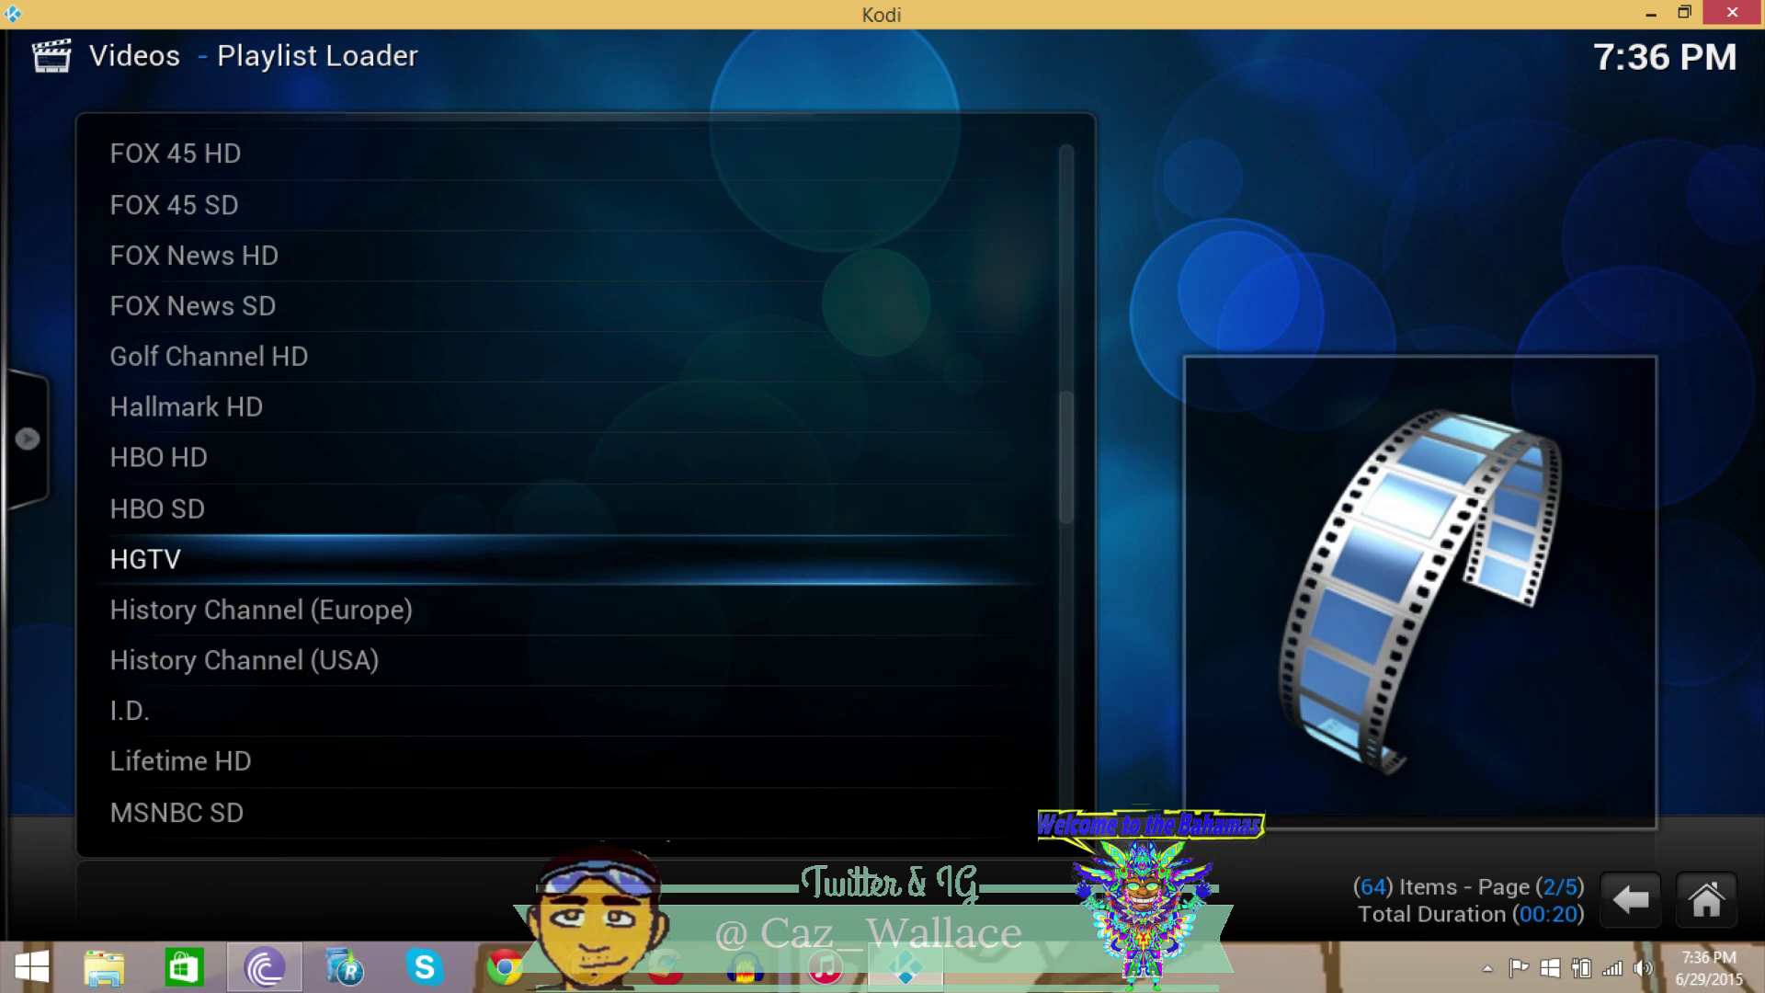
{"action": "key", "text": "Return"}
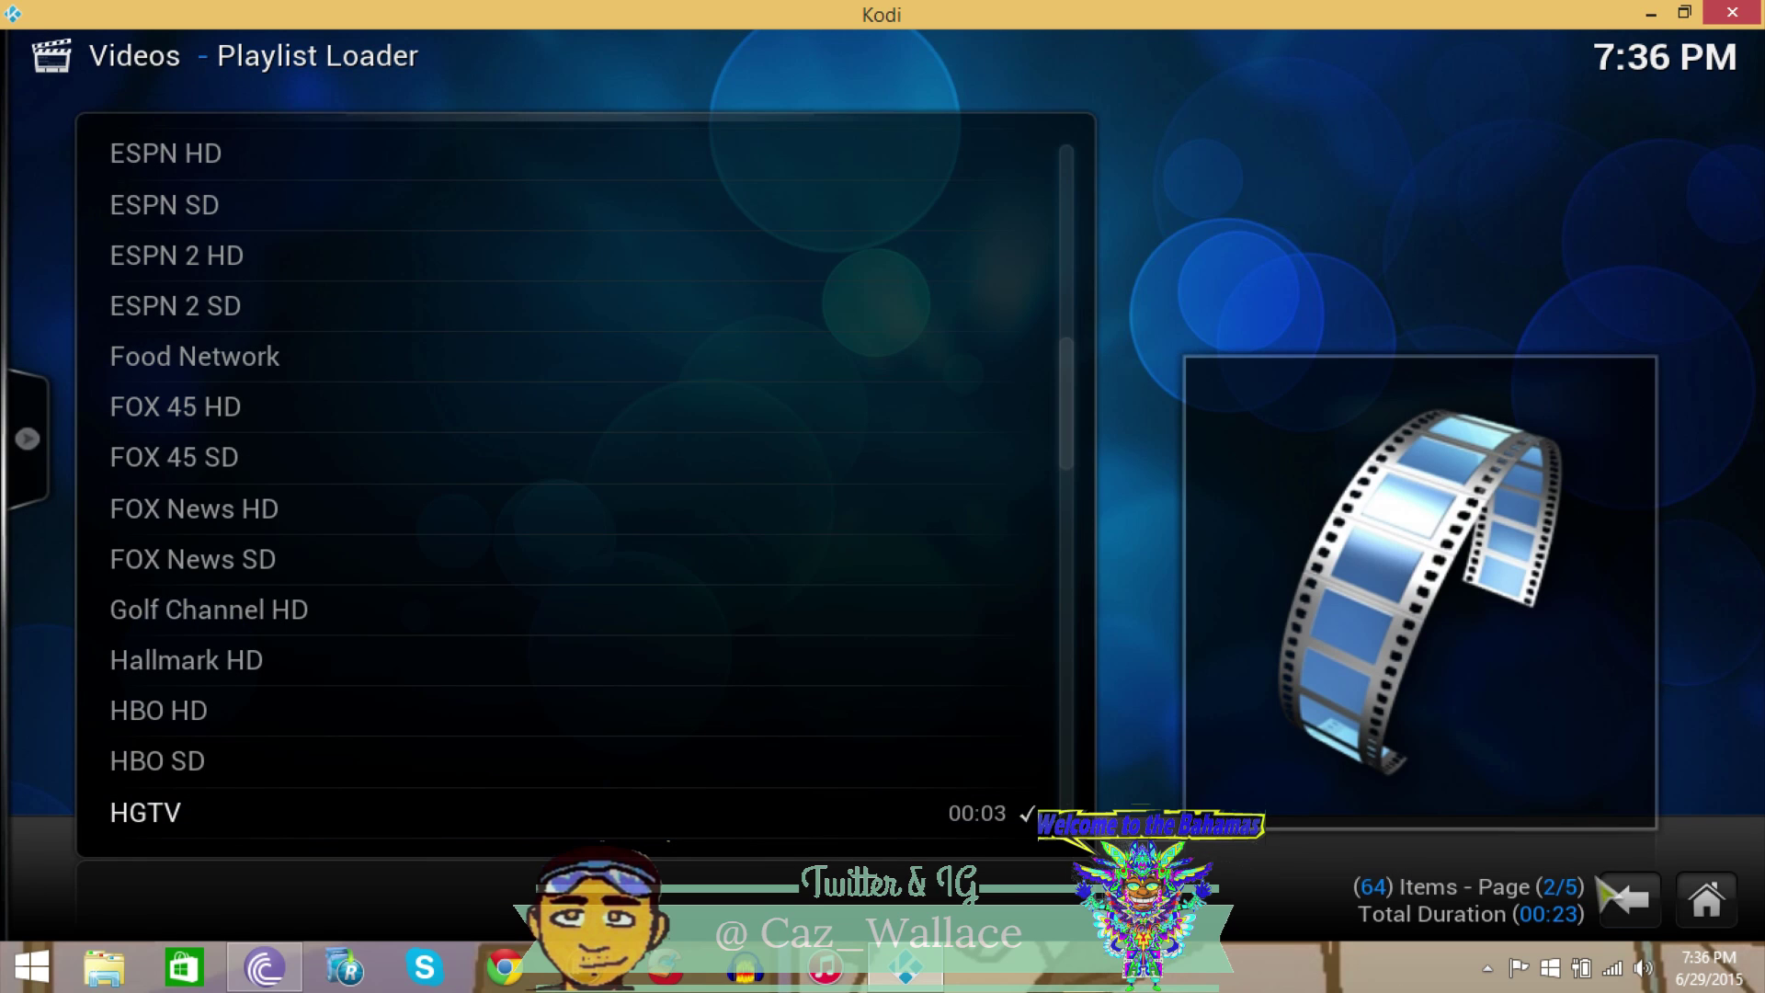
{"action": "left_click", "coordinate": [1627, 901]}
Minimize Kodi, open Chrome, and search Google for 'usa tv pastebin'
{"action": "left_click", "coordinate": [1625, 908]}
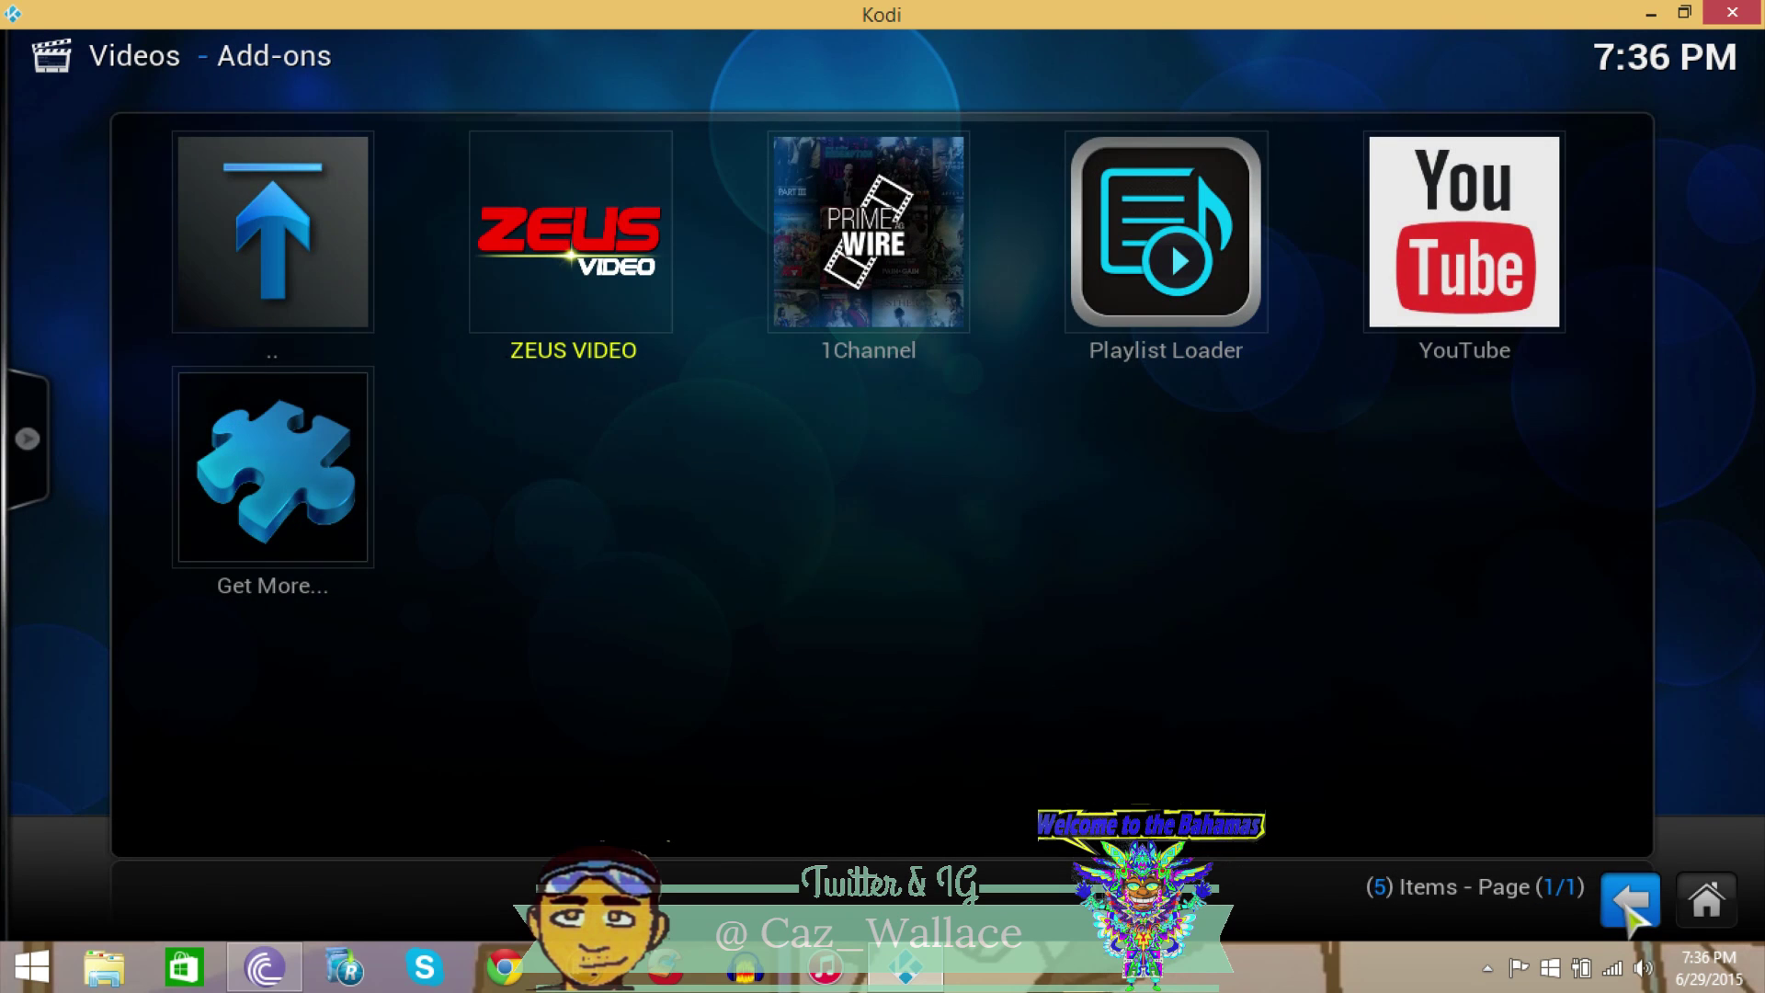
{"action": "left_click", "coordinate": [1651, 14]}
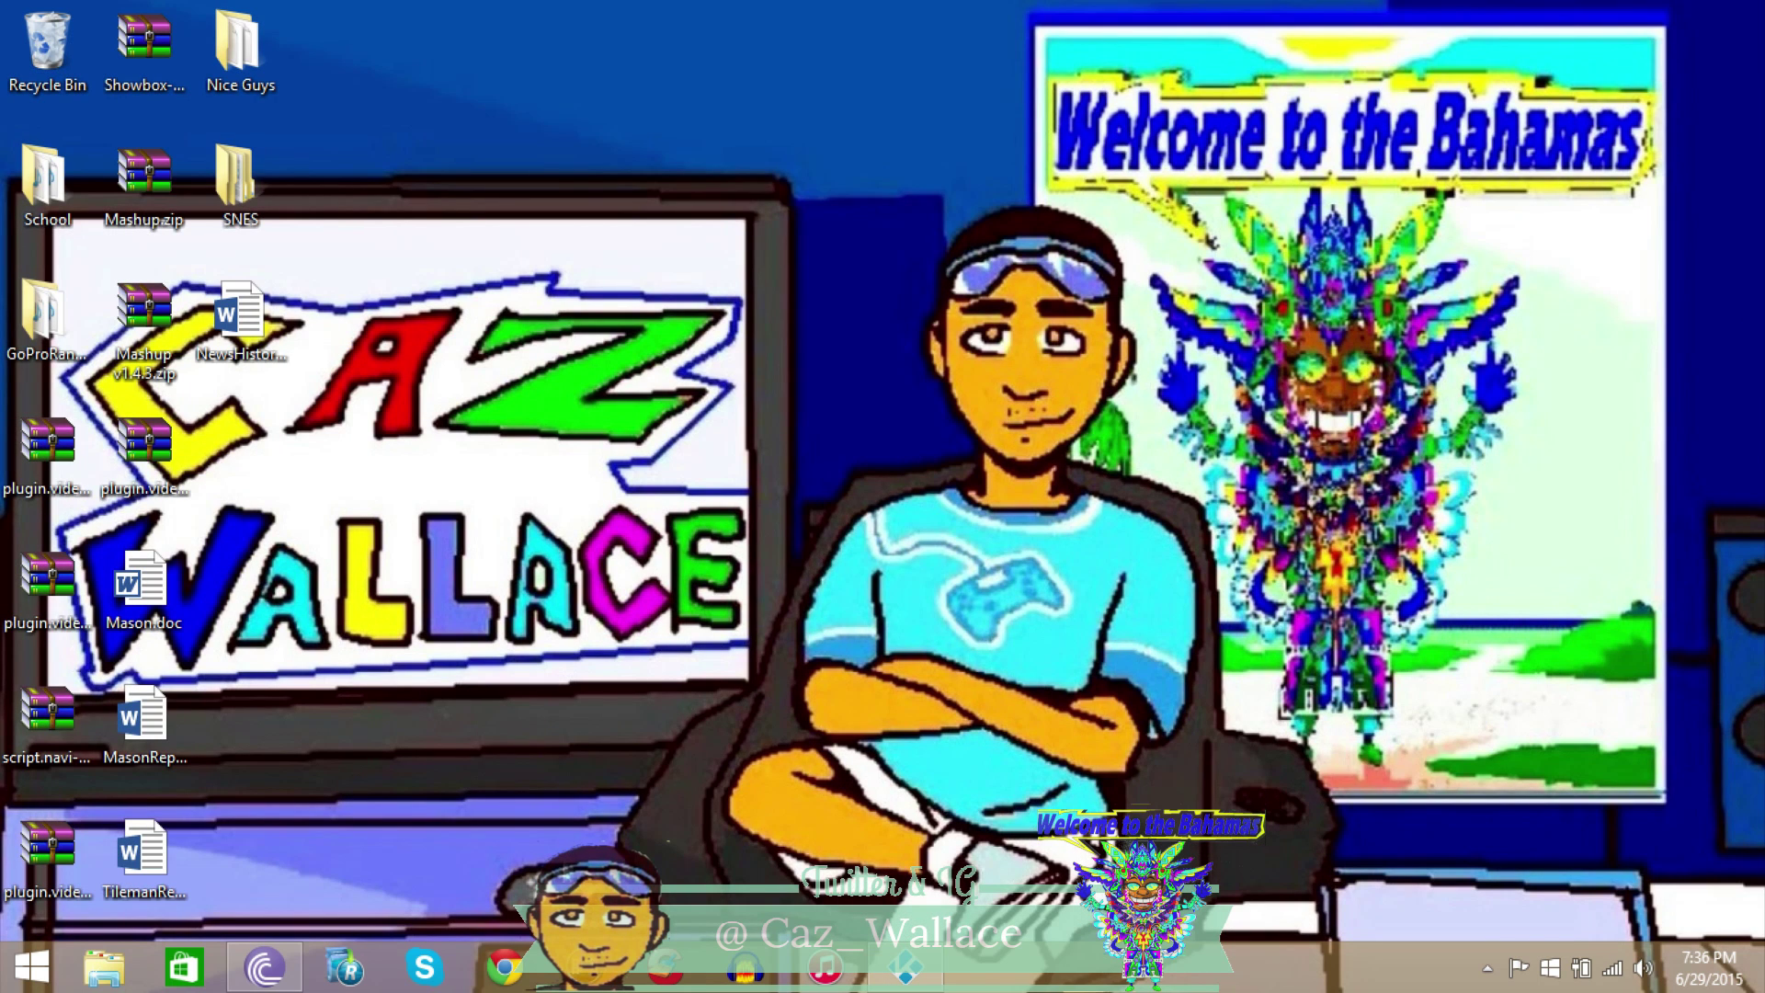
{"action": "left_click", "coordinate": [503, 967]}
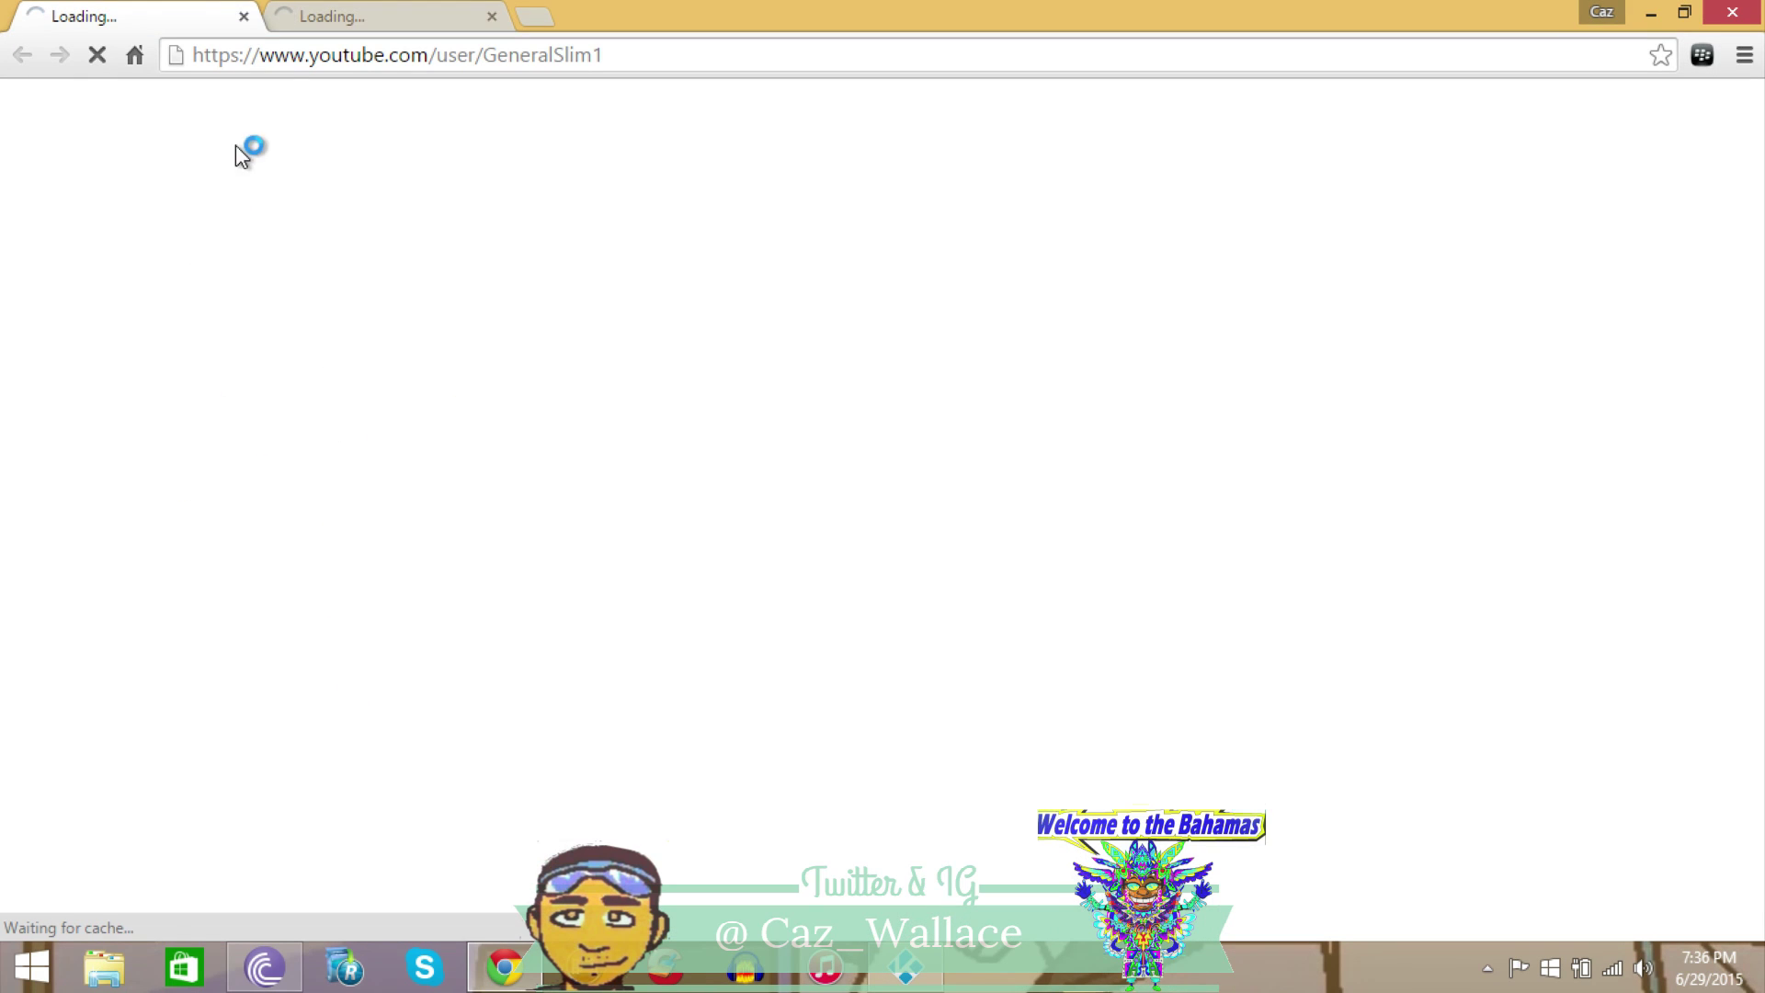
{"action": "left_click", "coordinate": [490, 16]}
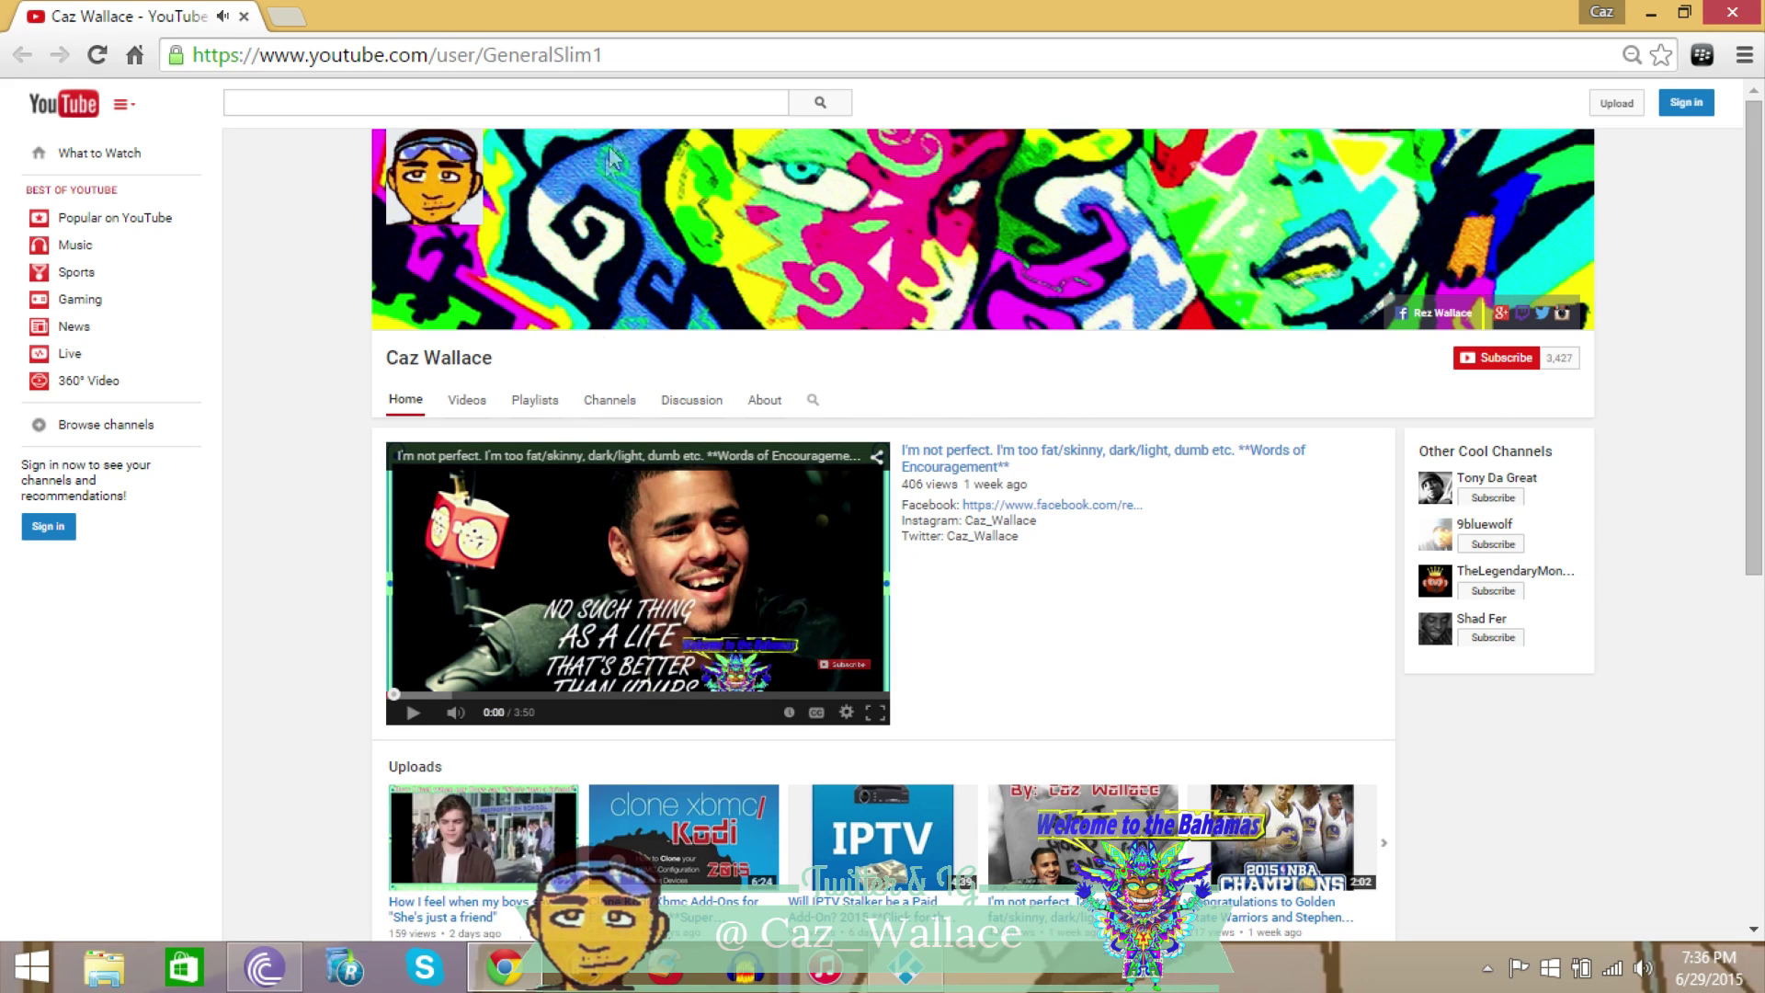
{"action": "left_click", "coordinate": [465, 55]}
{"action": "type", "text": "usa tv"}
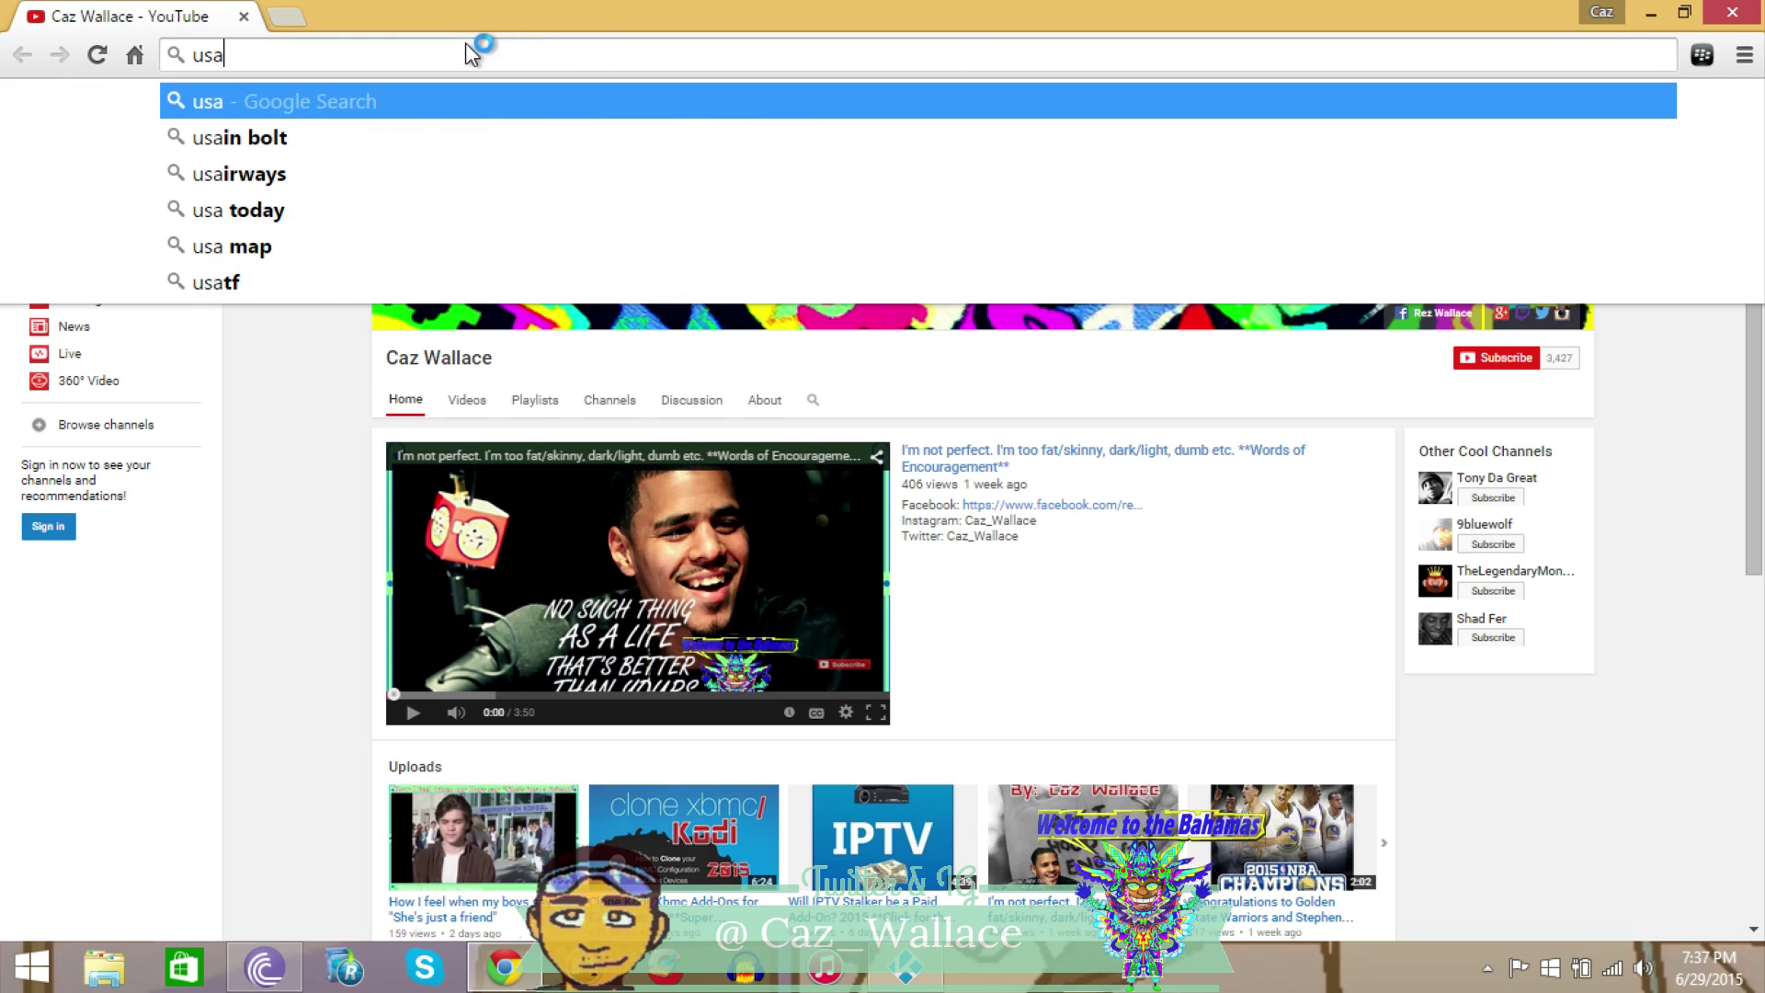
{"action": "type", "text": " pastebin"}
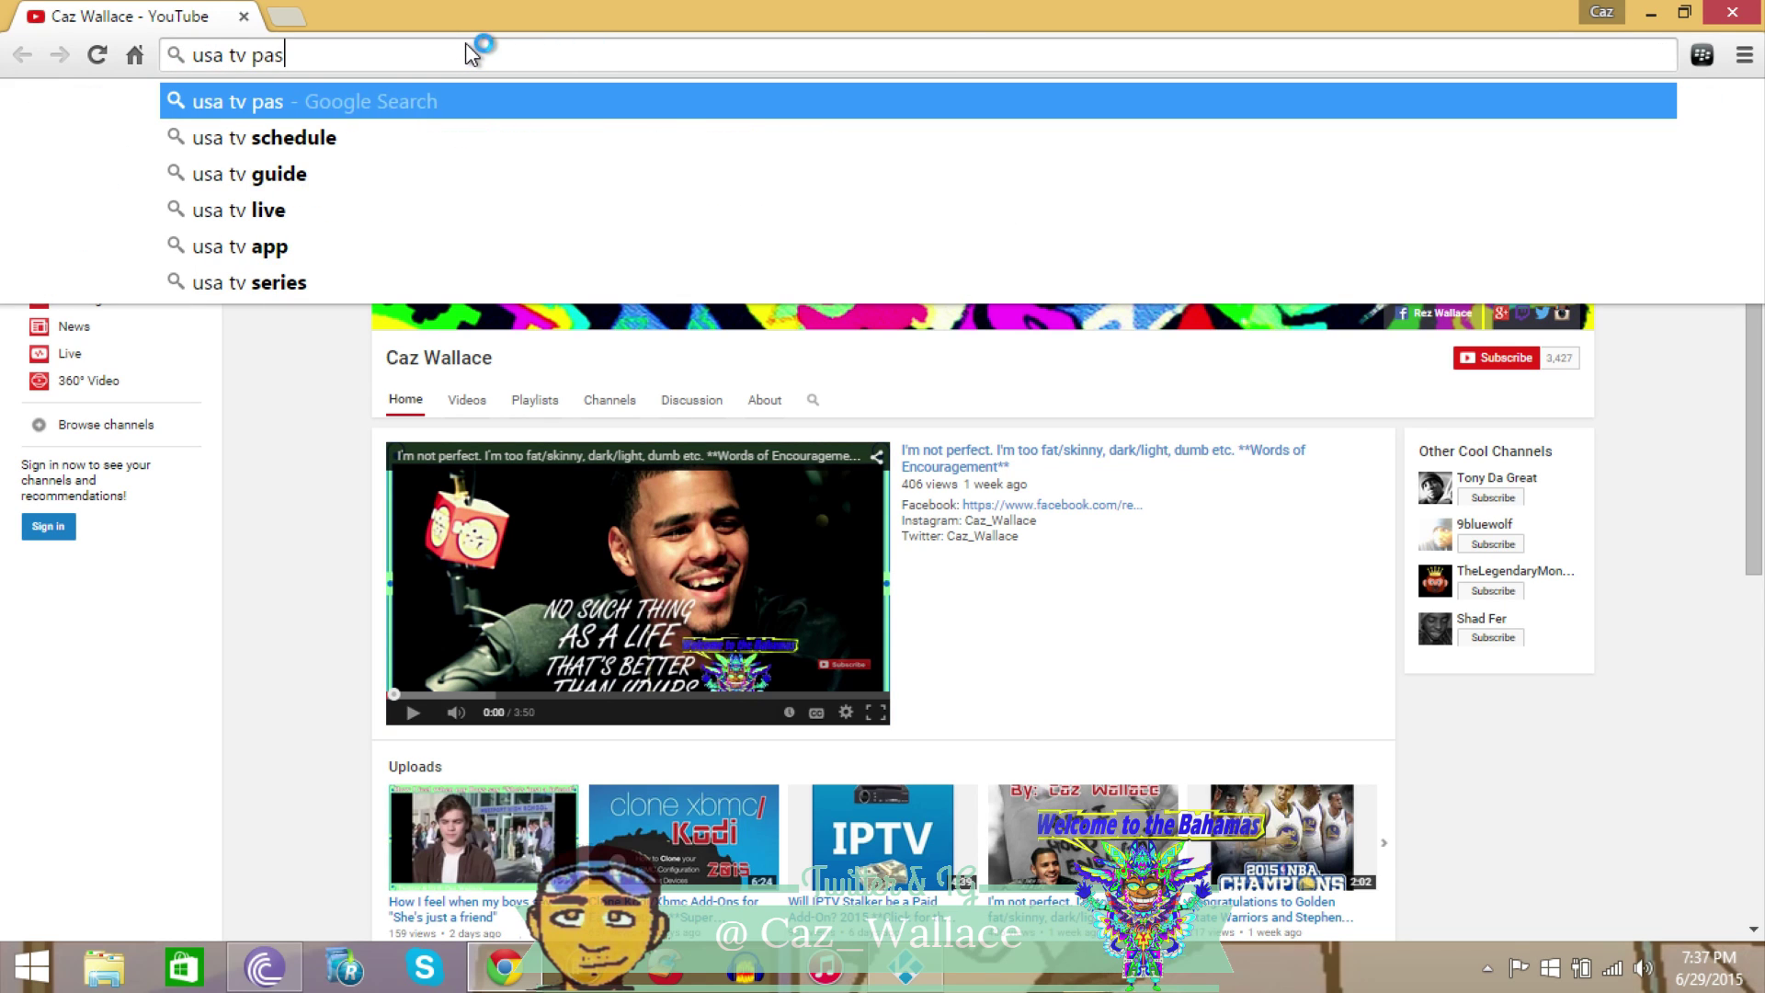
{"action": "key", "text": "Return"}
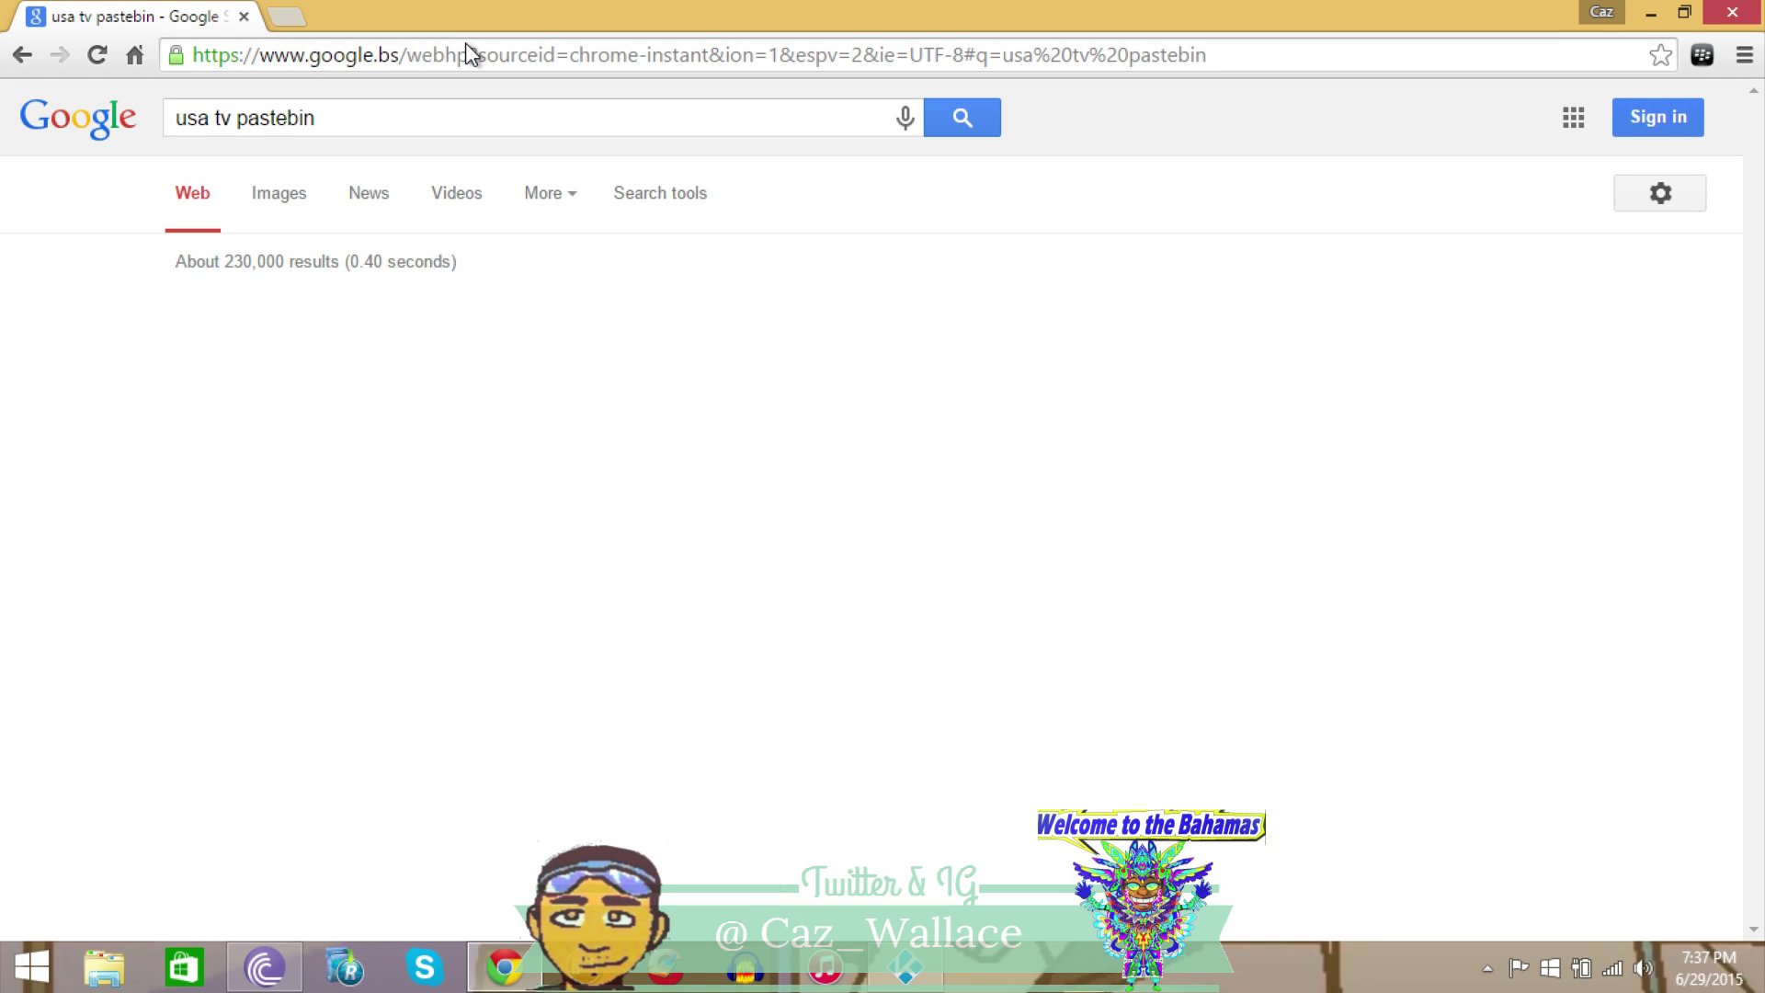
Limit results to the past week and open the 'USA- TV' Pastebin paste
{"action": "left_click", "coordinate": [681, 193]}
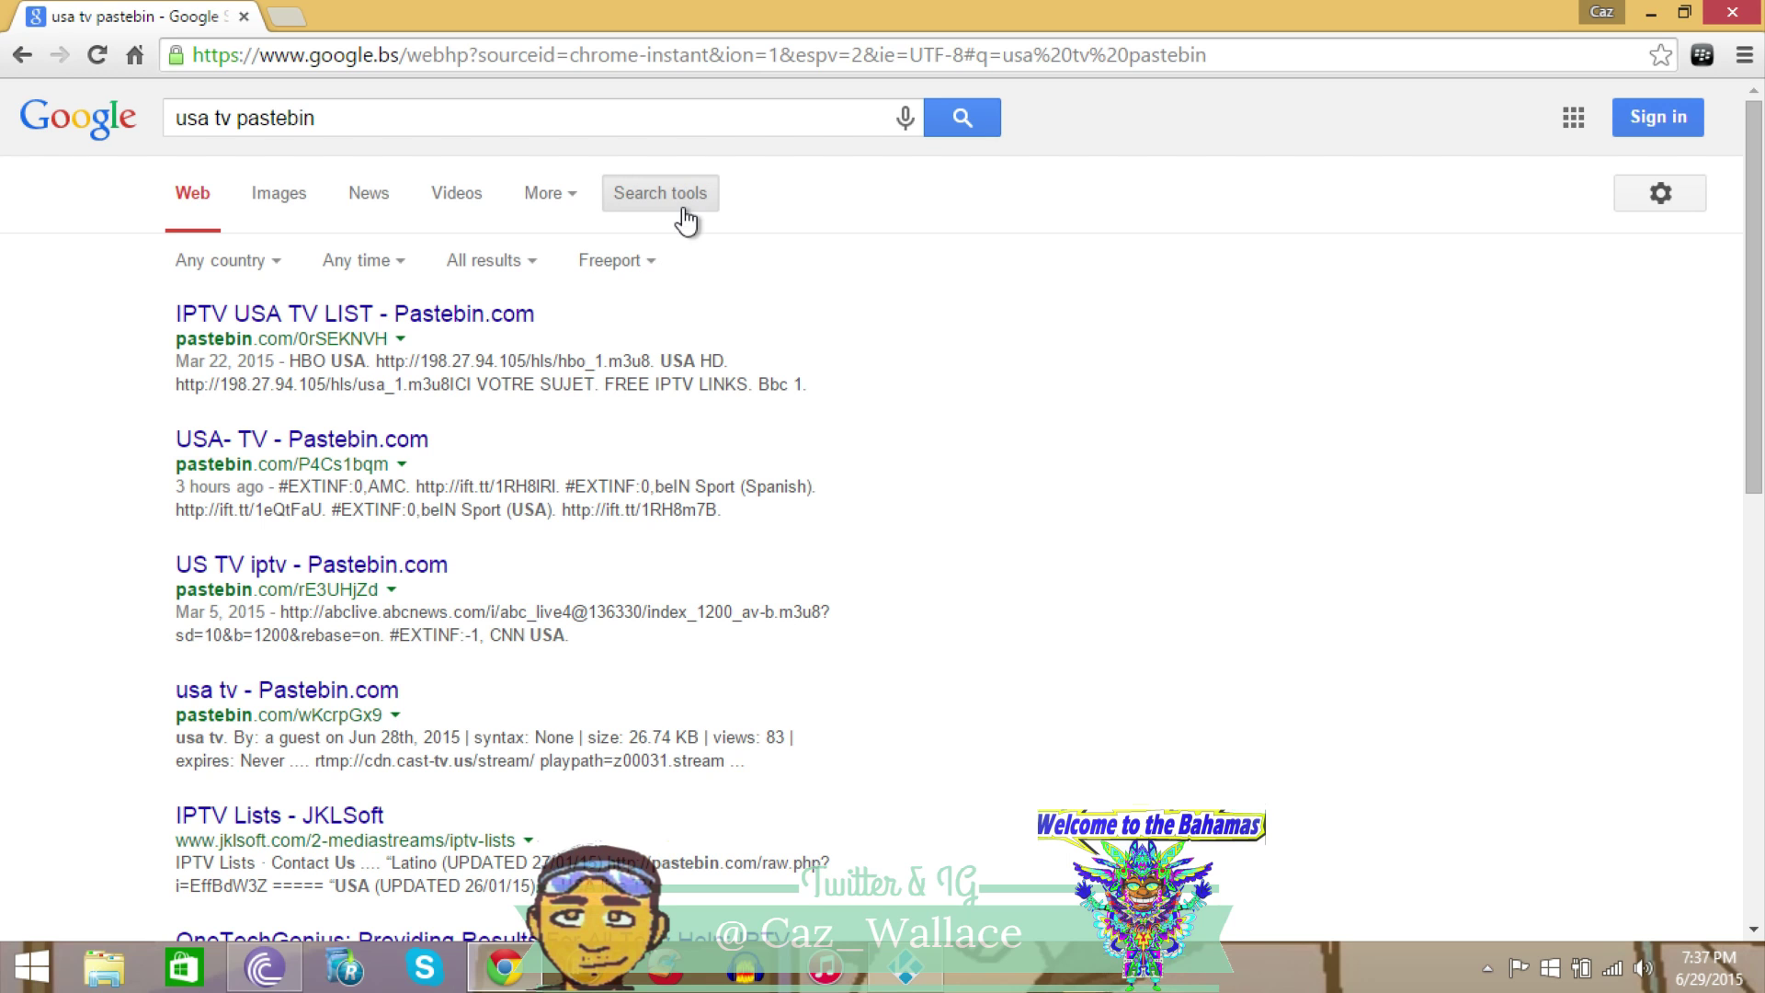
{"action": "left_click", "coordinate": [402, 264]}
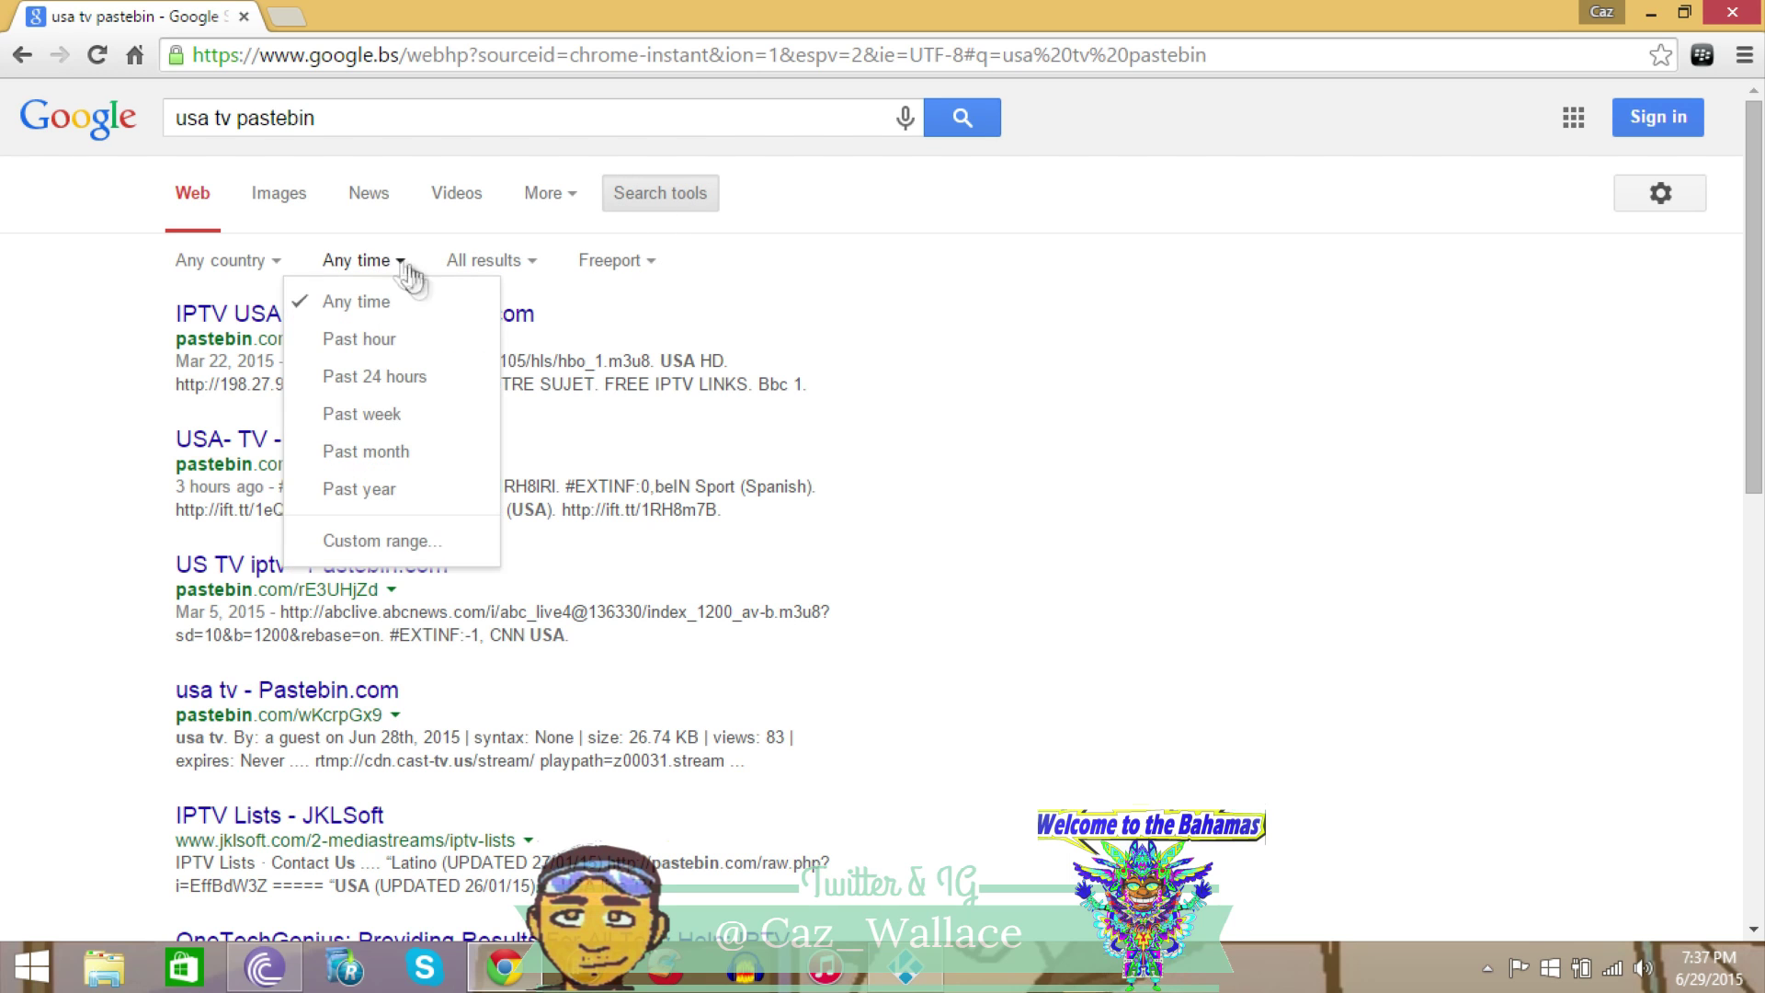
{"action": "left_click", "coordinate": [387, 425]}
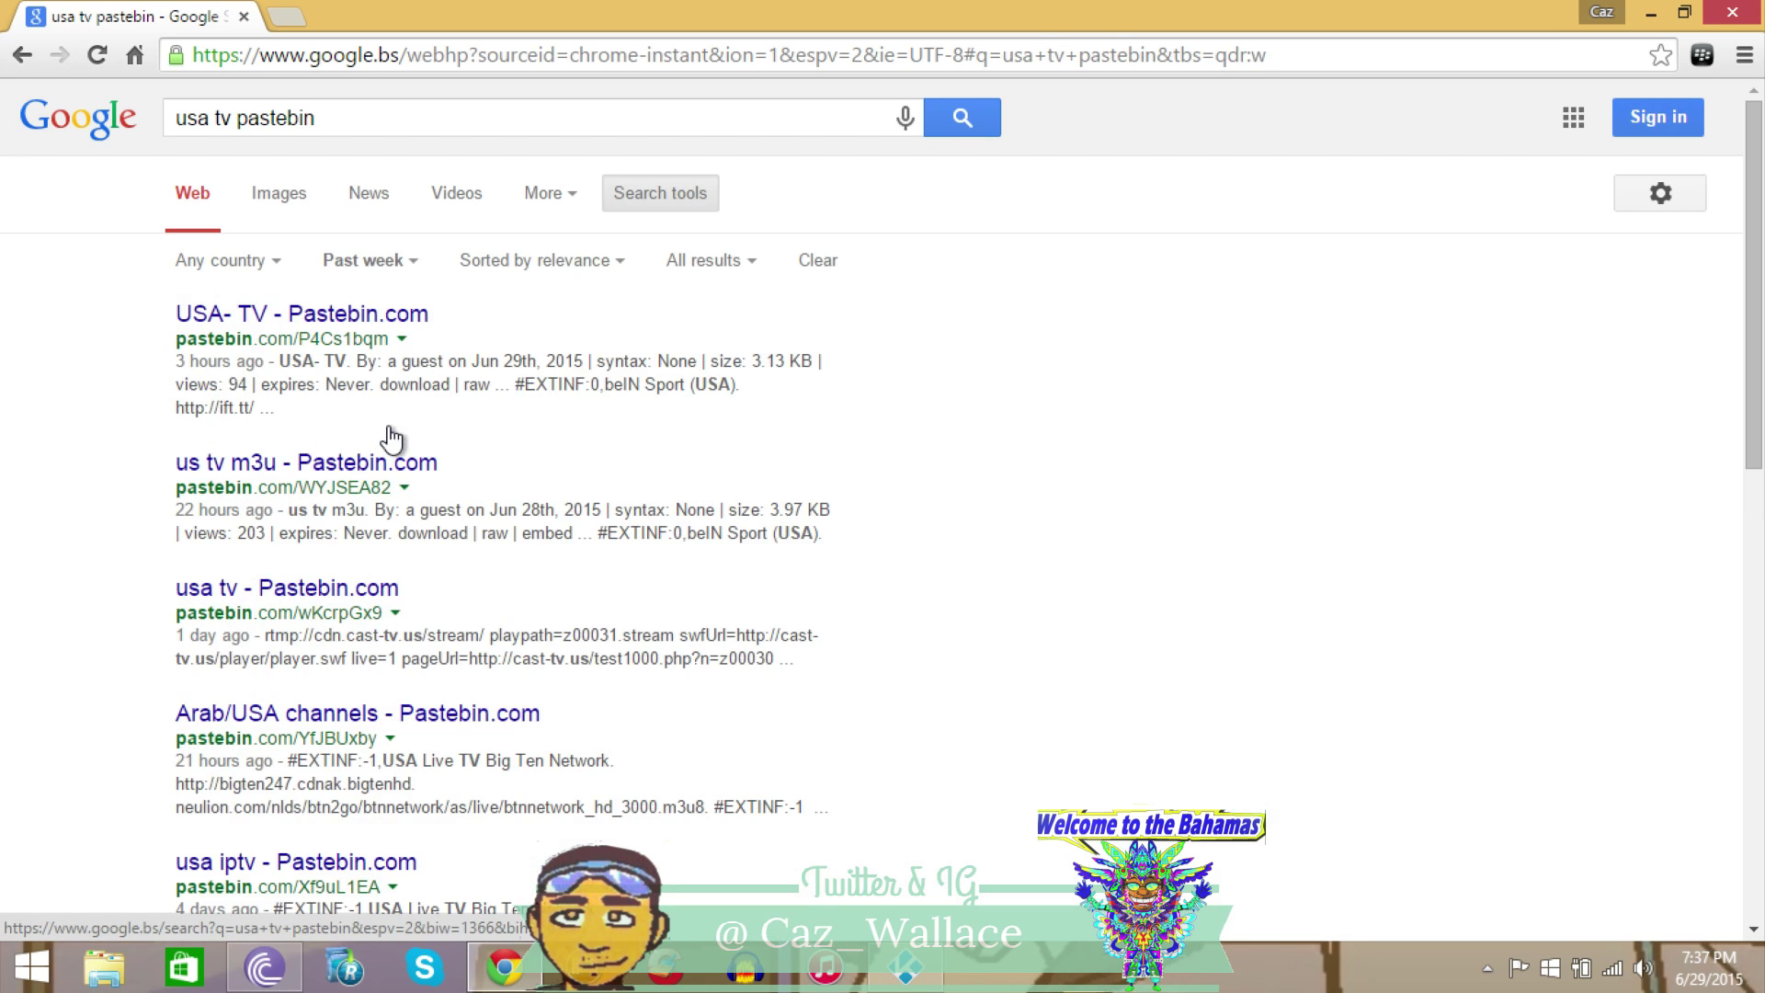
{"action": "left_click", "coordinate": [615, 204]}
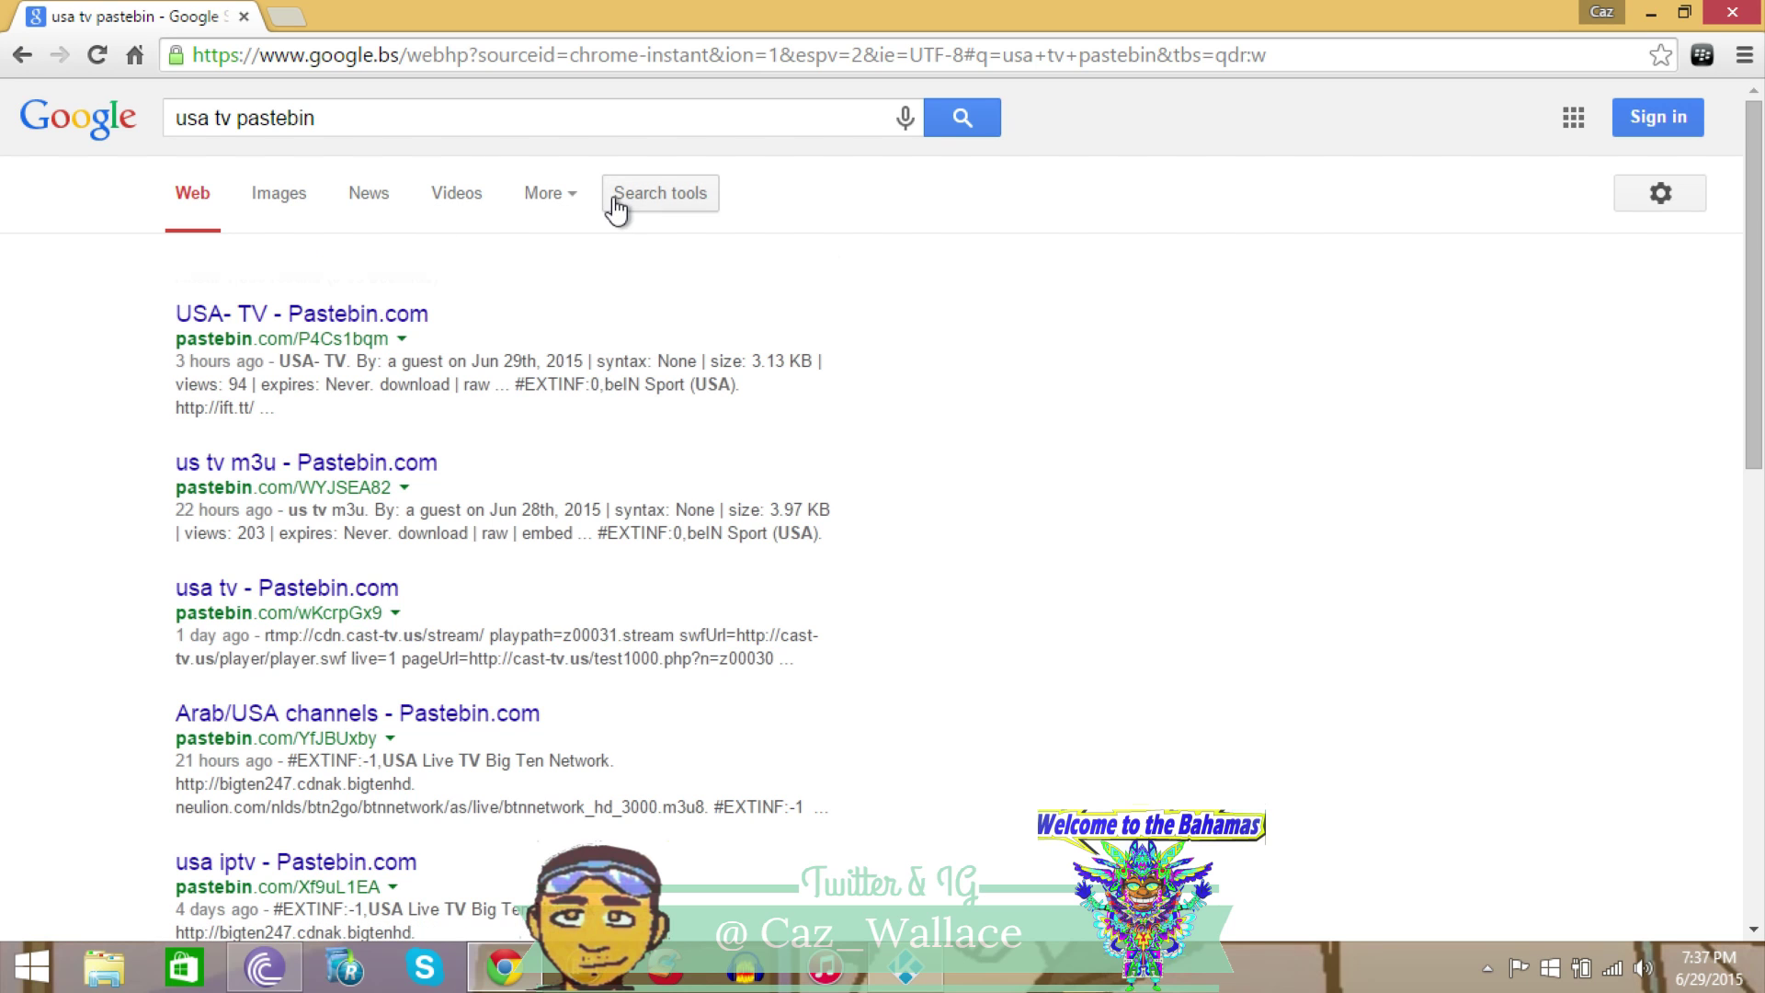
{"action": "key", "text": "ctrl+minus"}
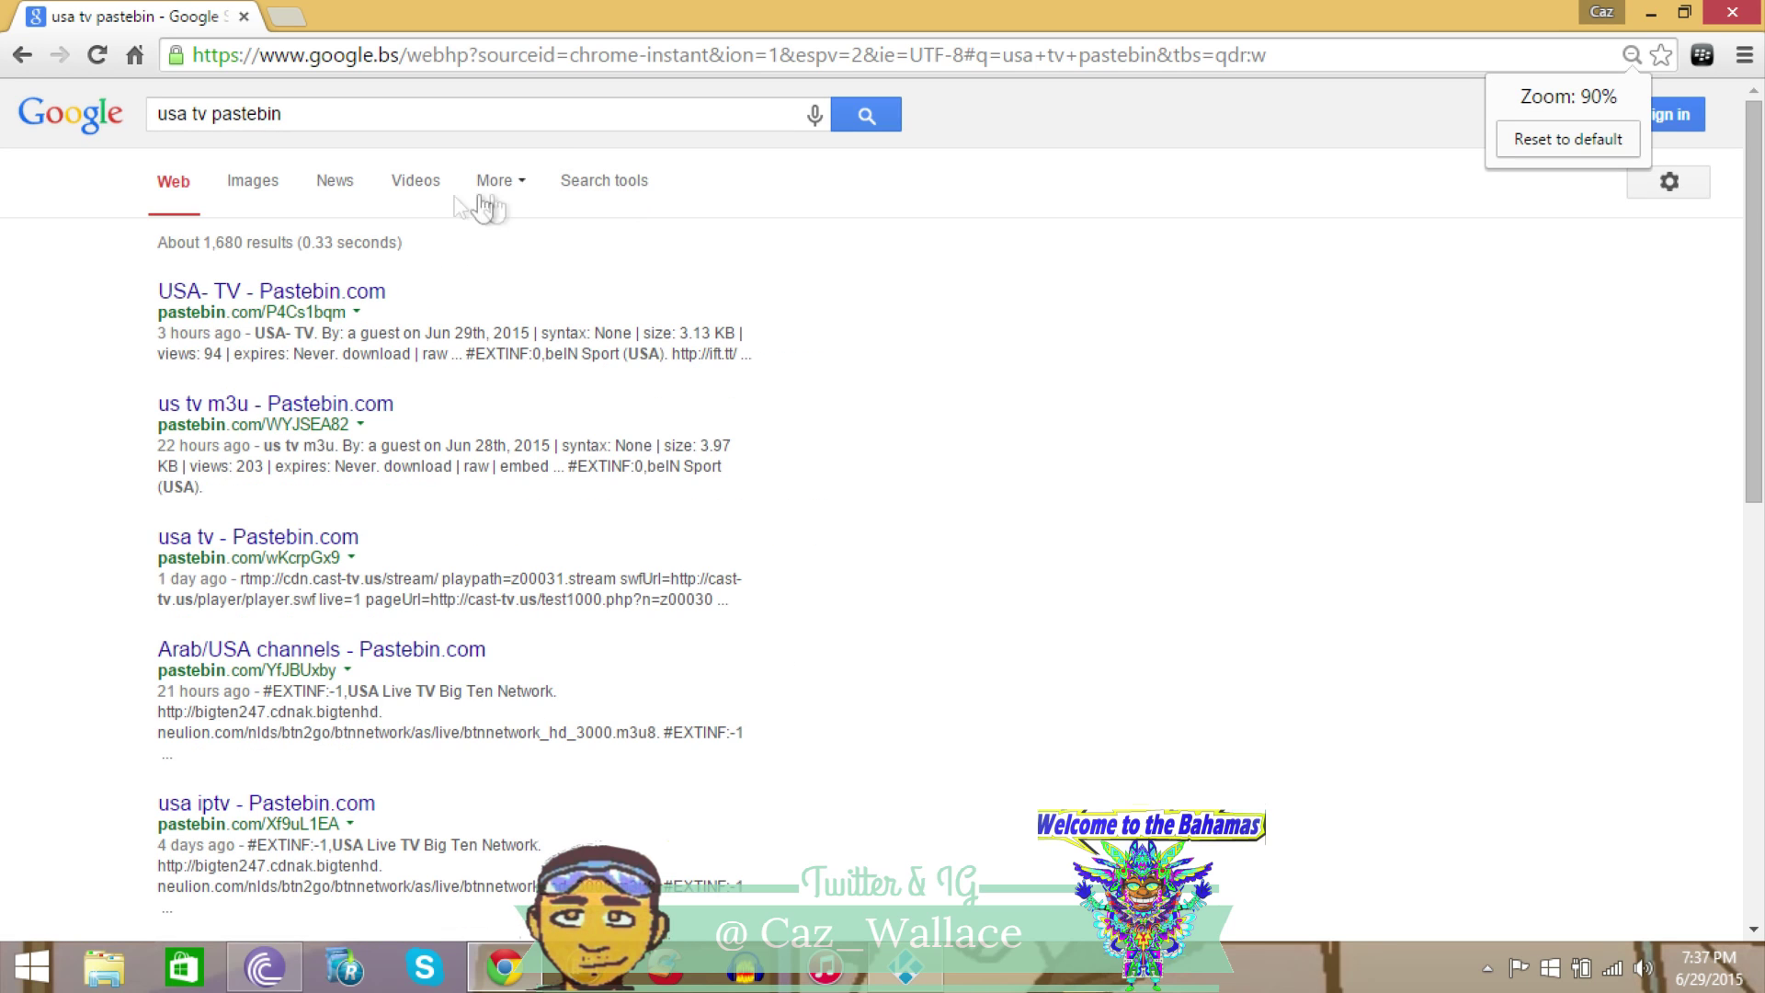
{"action": "left_click", "coordinate": [582, 195]}
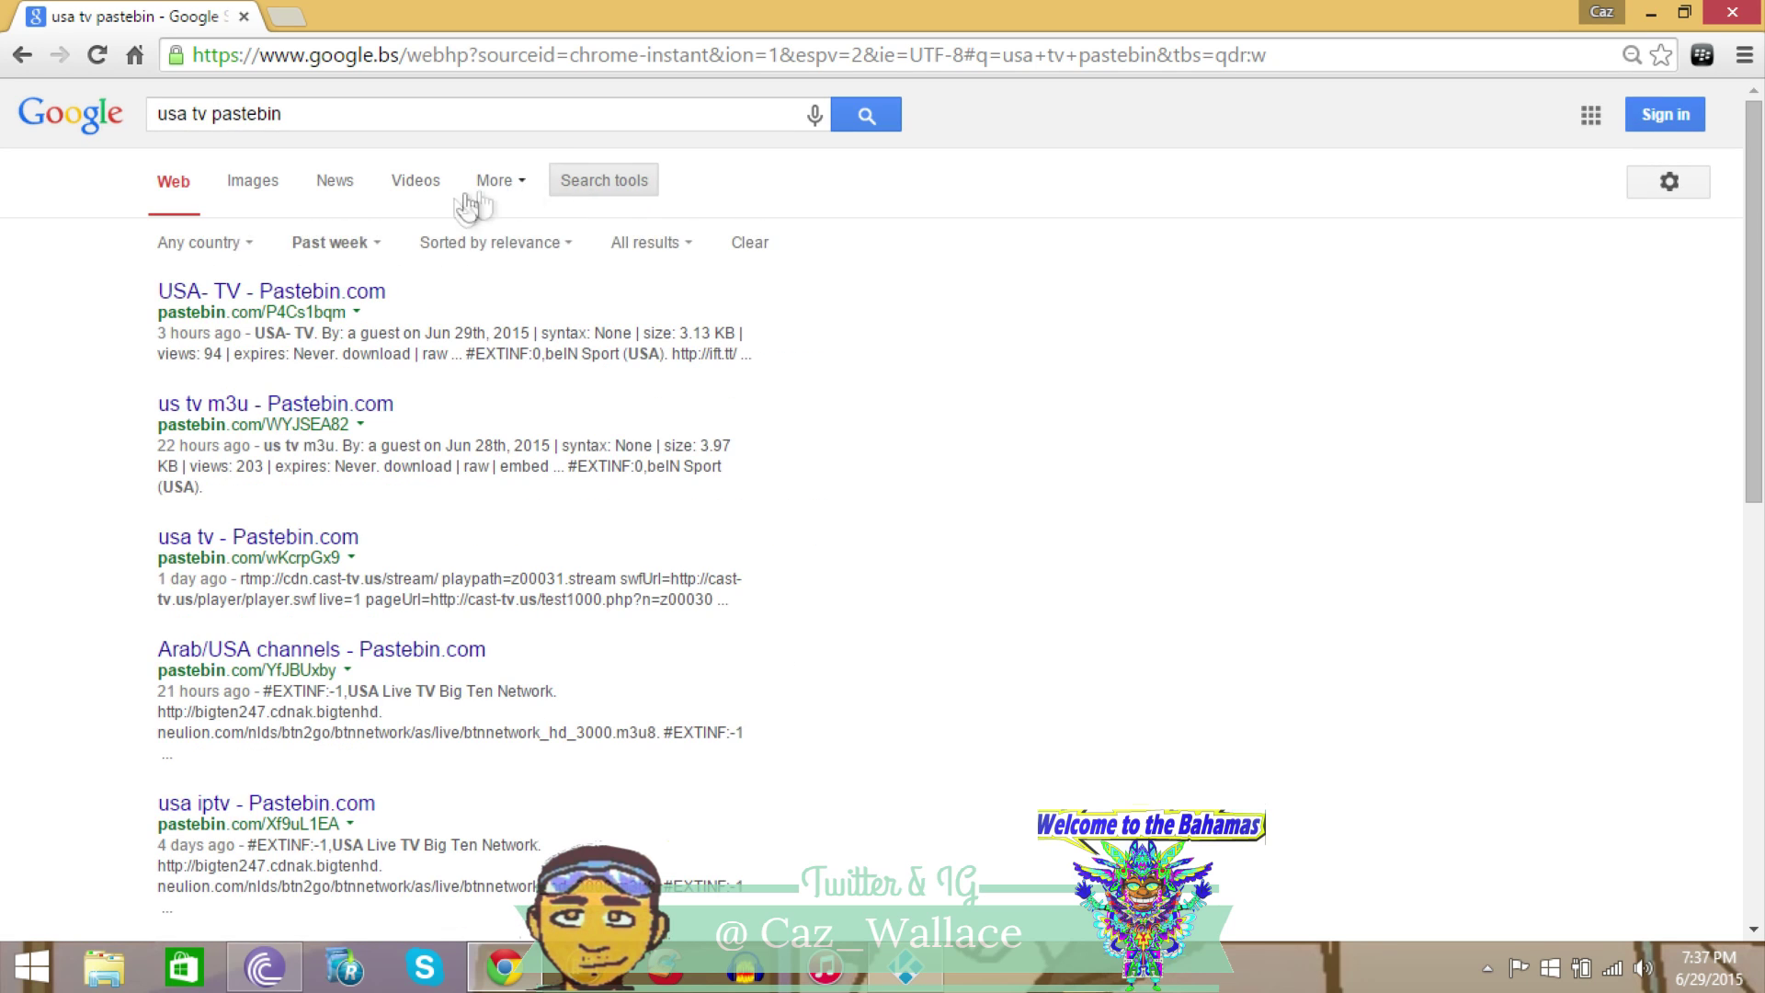
{"action": "left_click", "coordinate": [375, 244]}
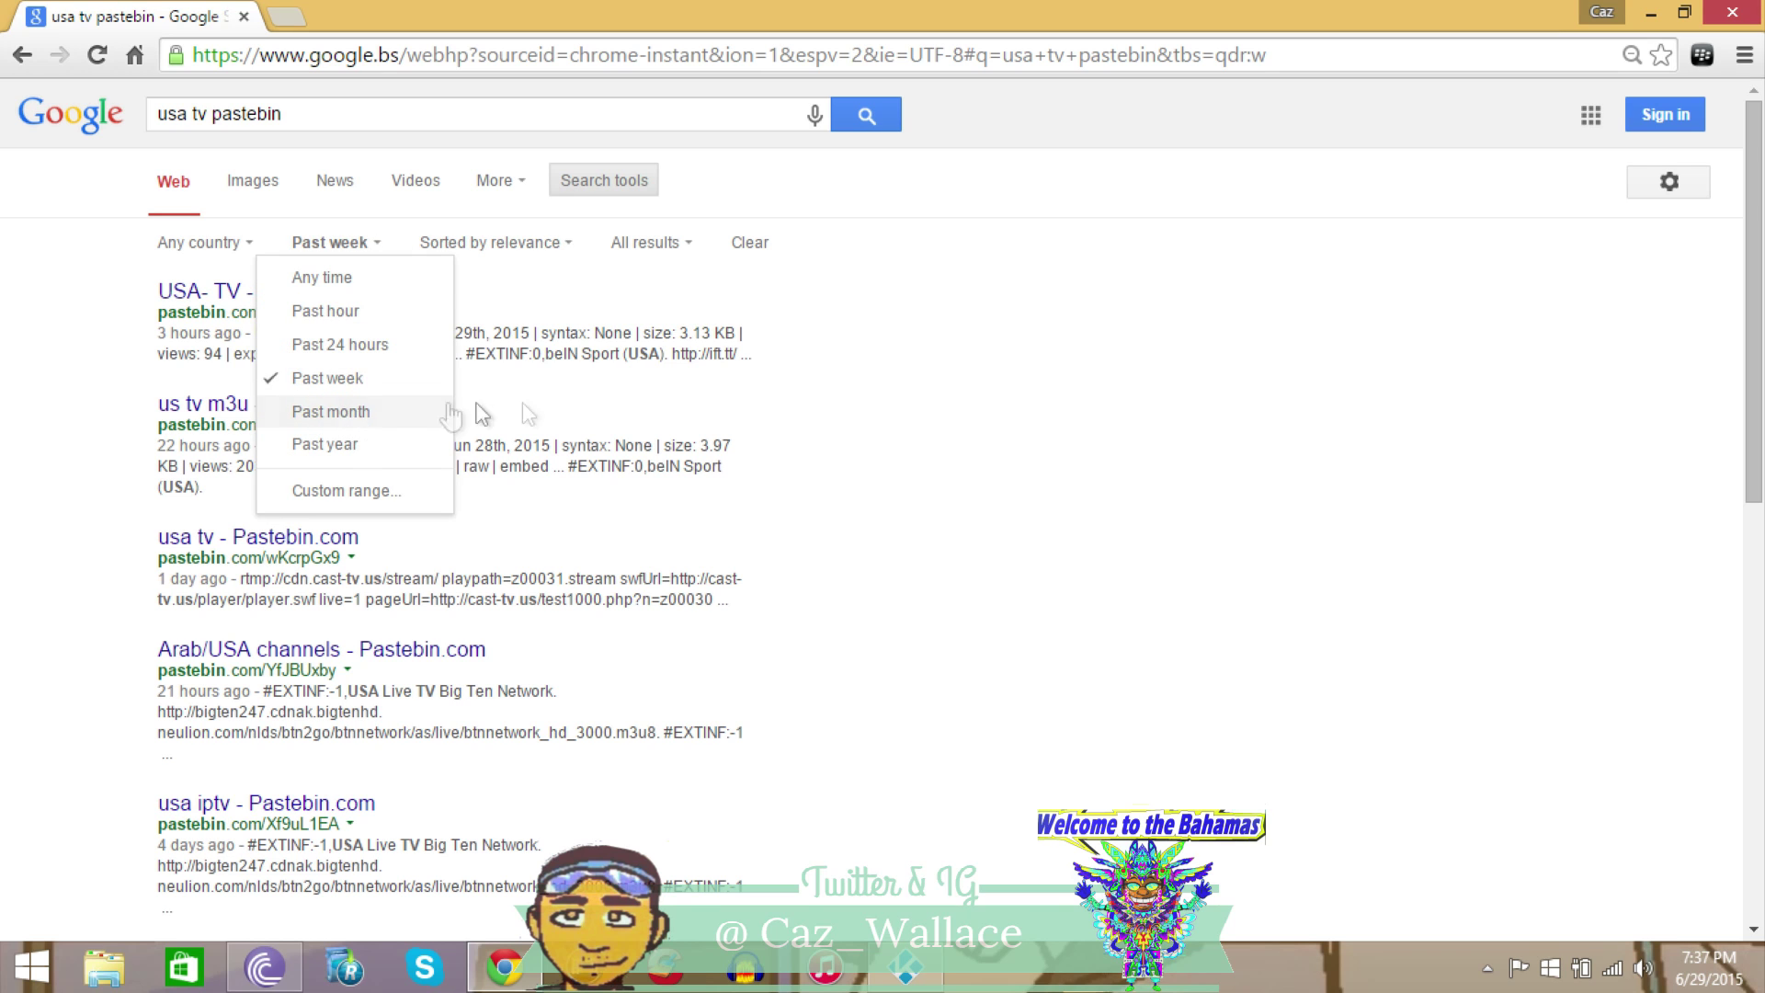
{"action": "left_click", "coordinate": [965, 415]}
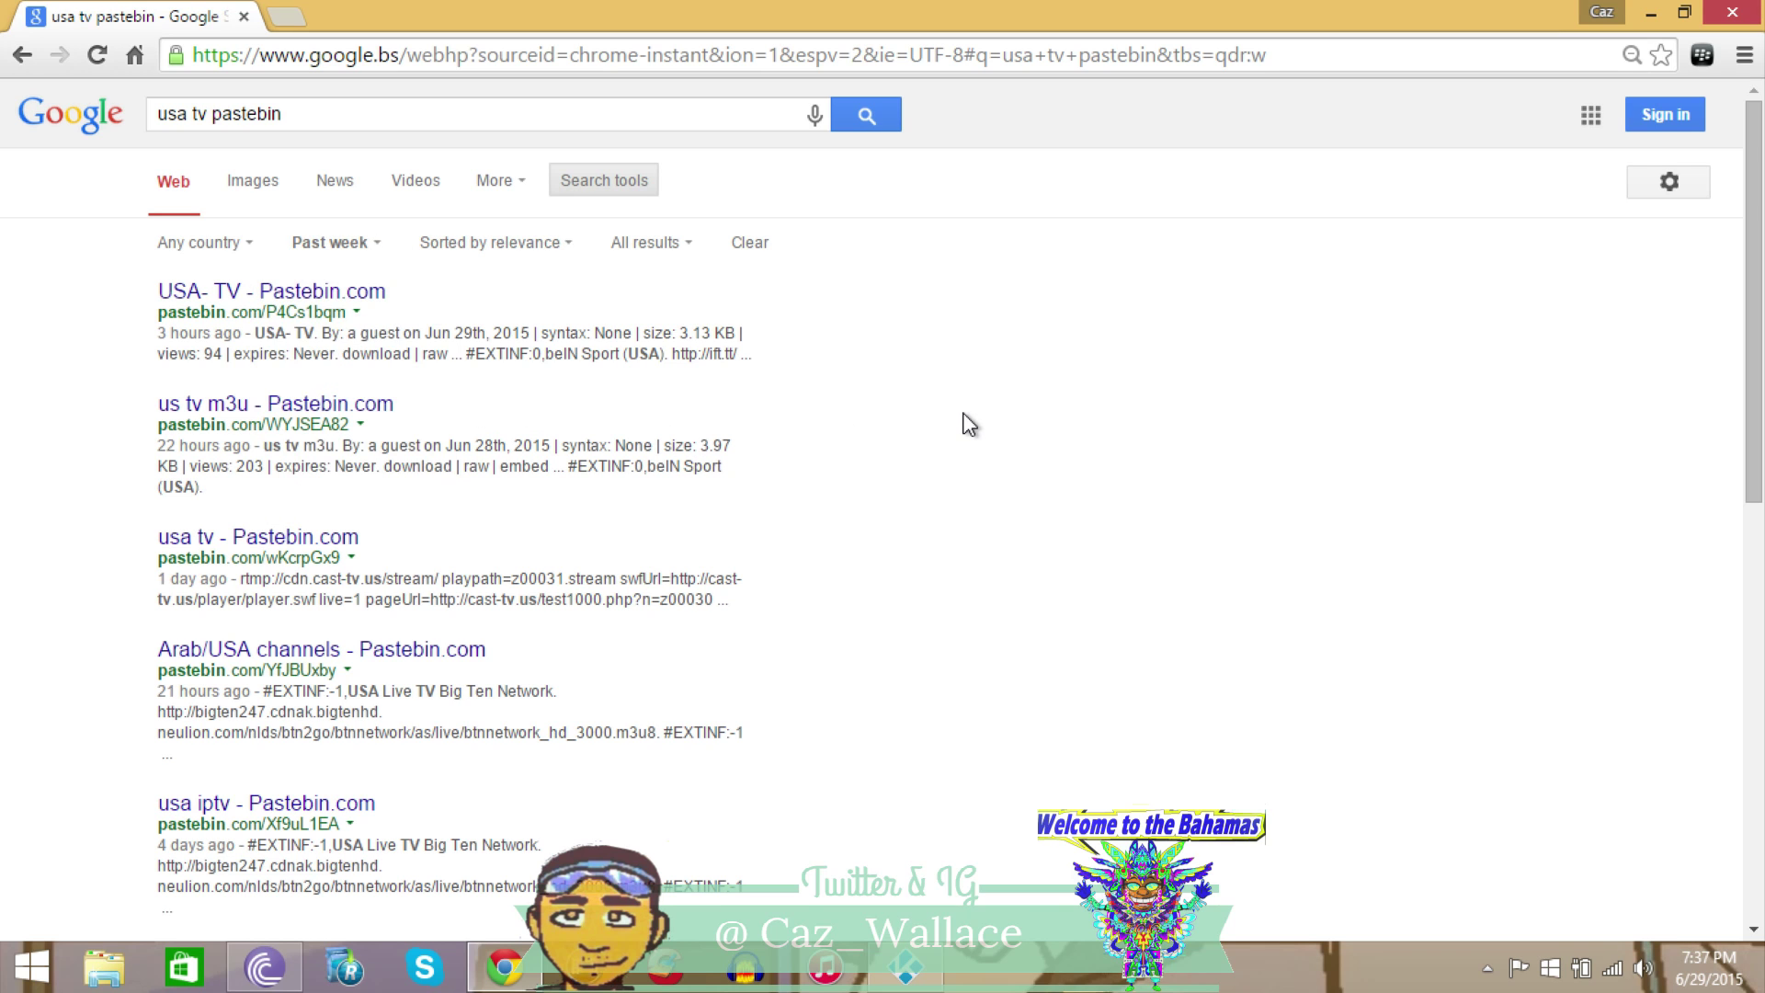
{"action": "left_click", "coordinate": [348, 300]}
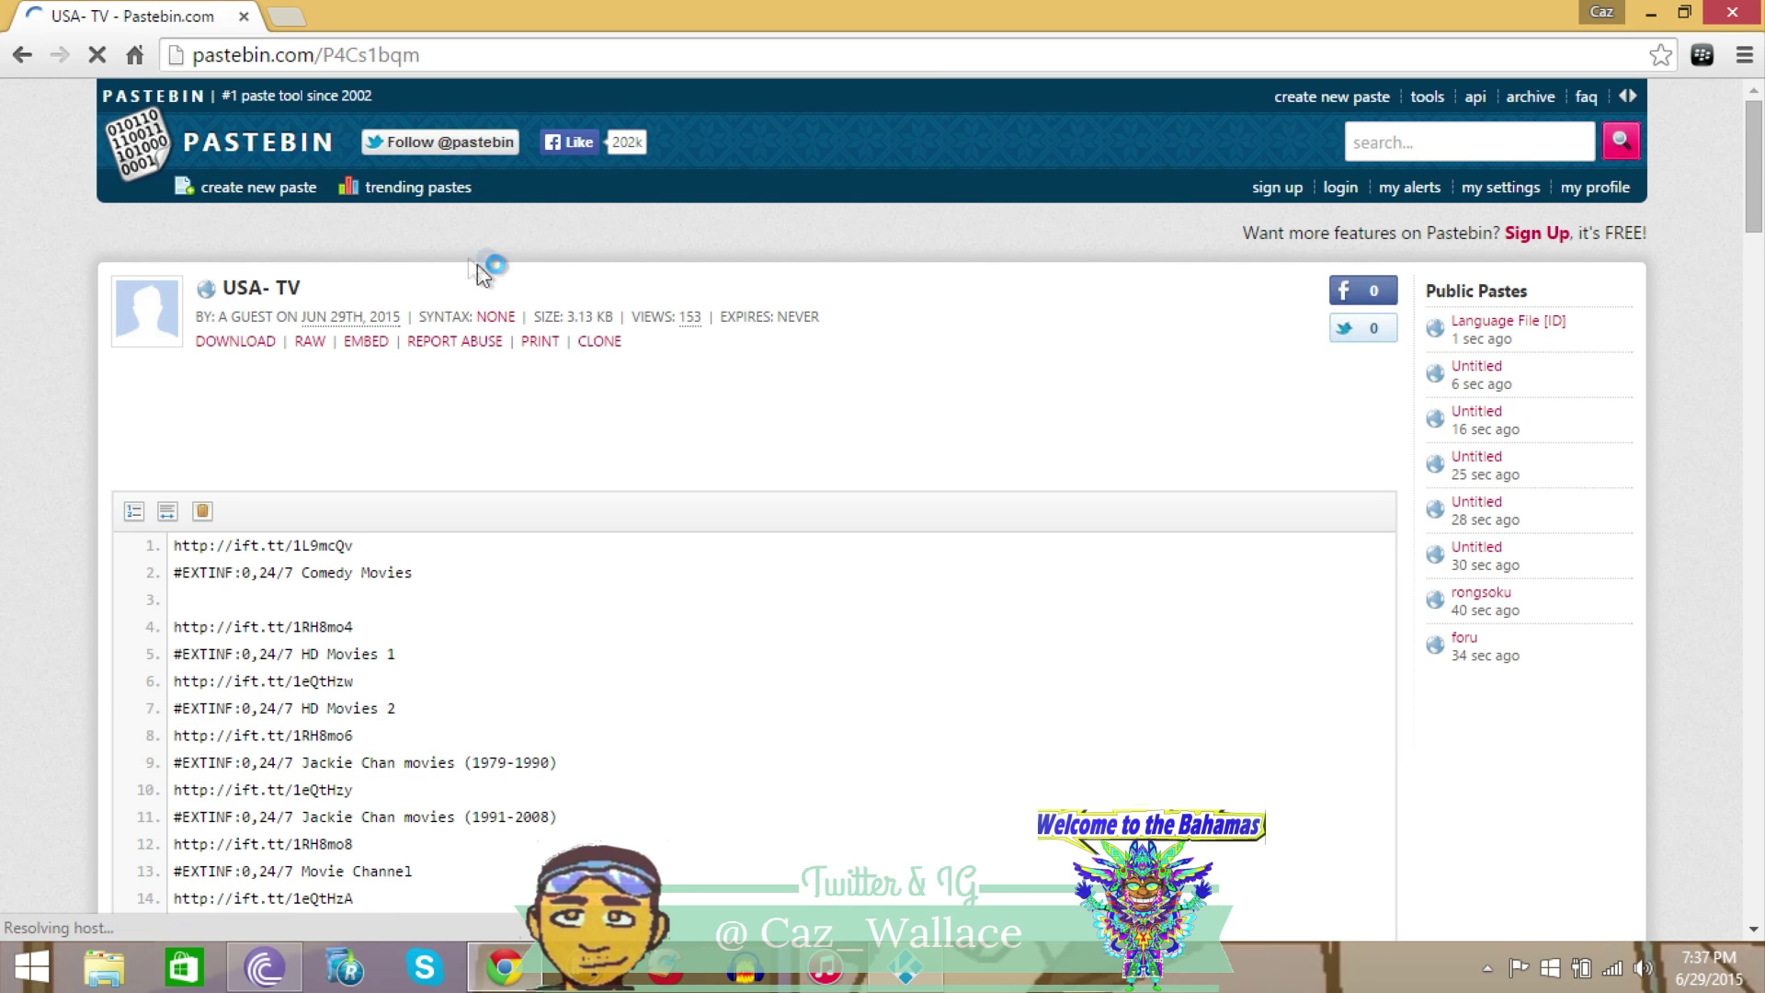
Open the paste's raw version (pastebin.com/raw.php?i=P4Cs1bqm), select its URL, and return to Kodi
{"action": "left_click", "coordinate": [310, 342]}
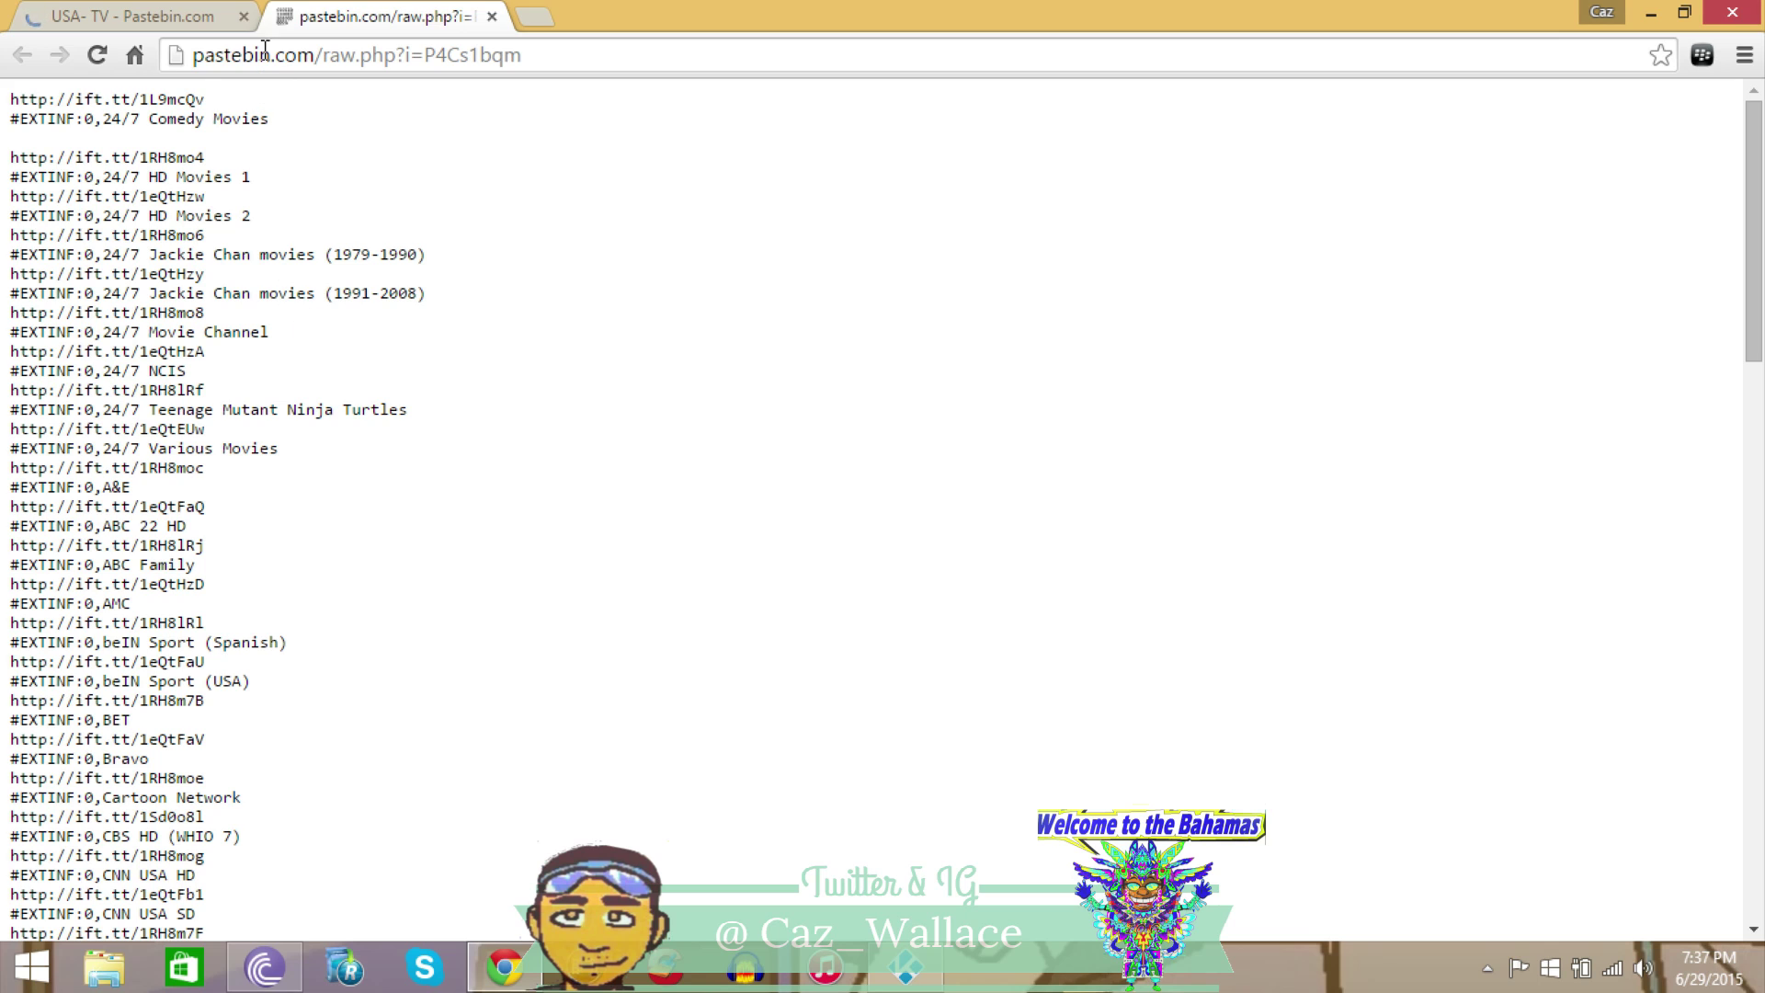
{"action": "left_click_drag", "start_coordinate": [197, 60], "coordinate": [529, 61]}
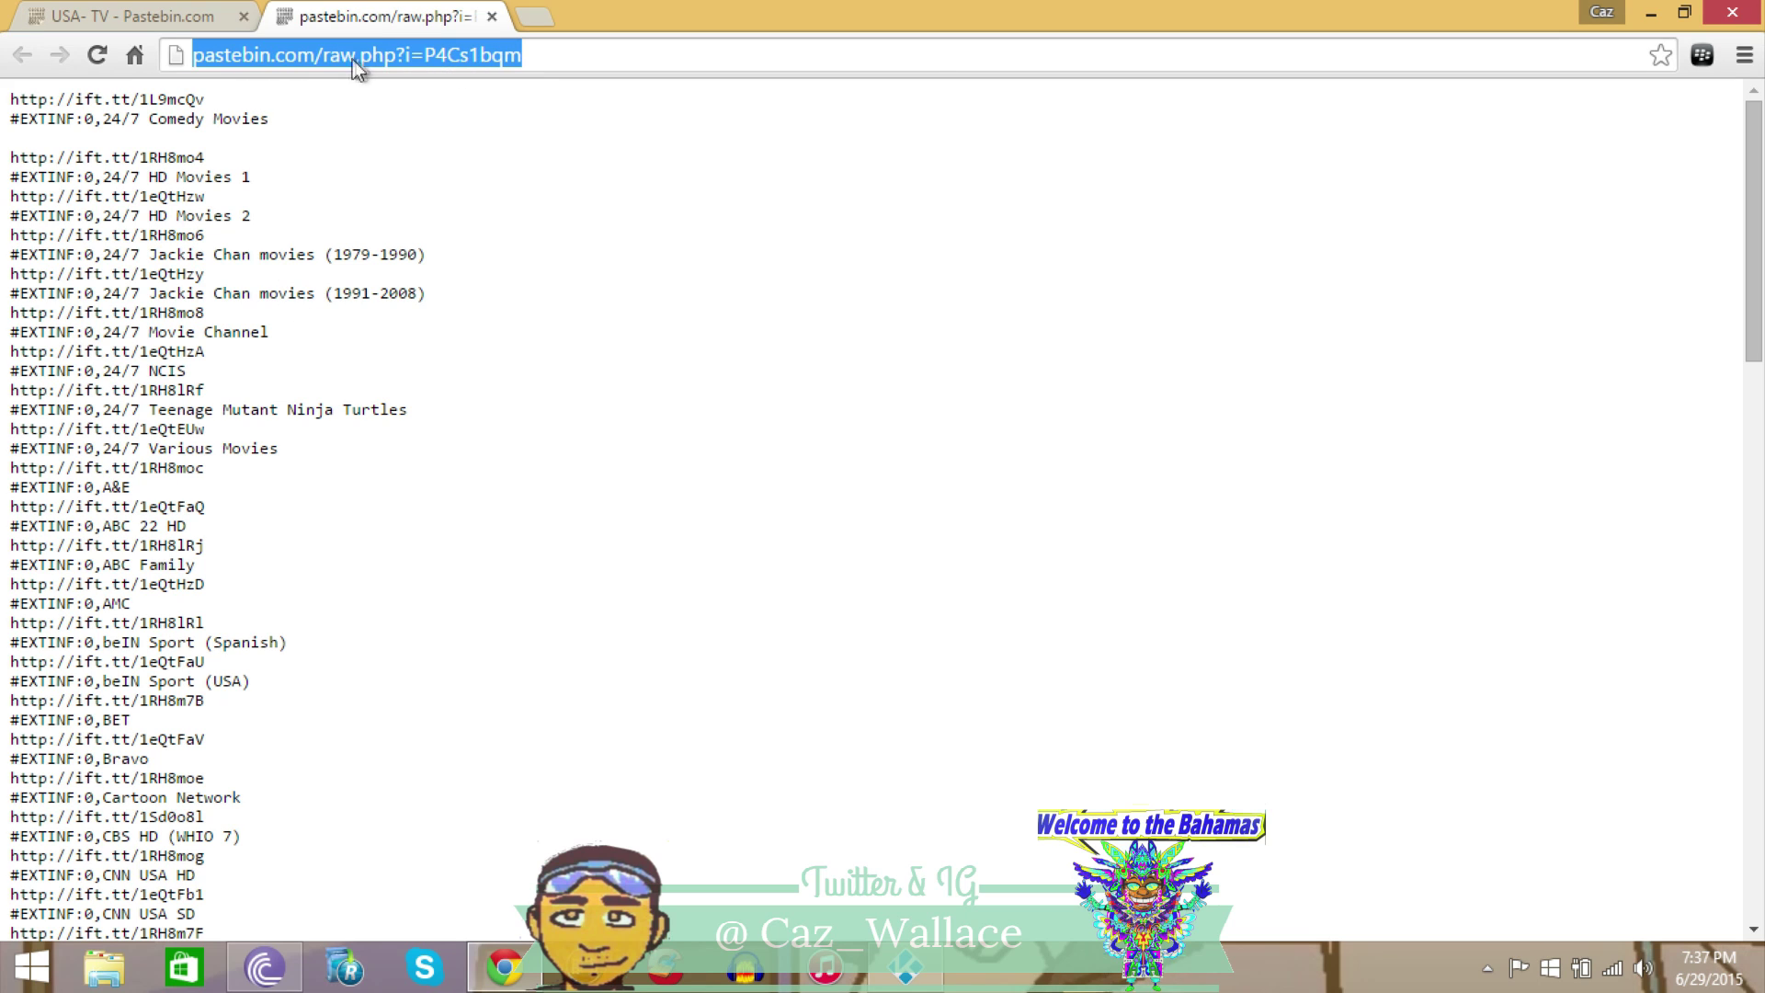
{"action": "mouse_move", "coordinate": [916, 969]}
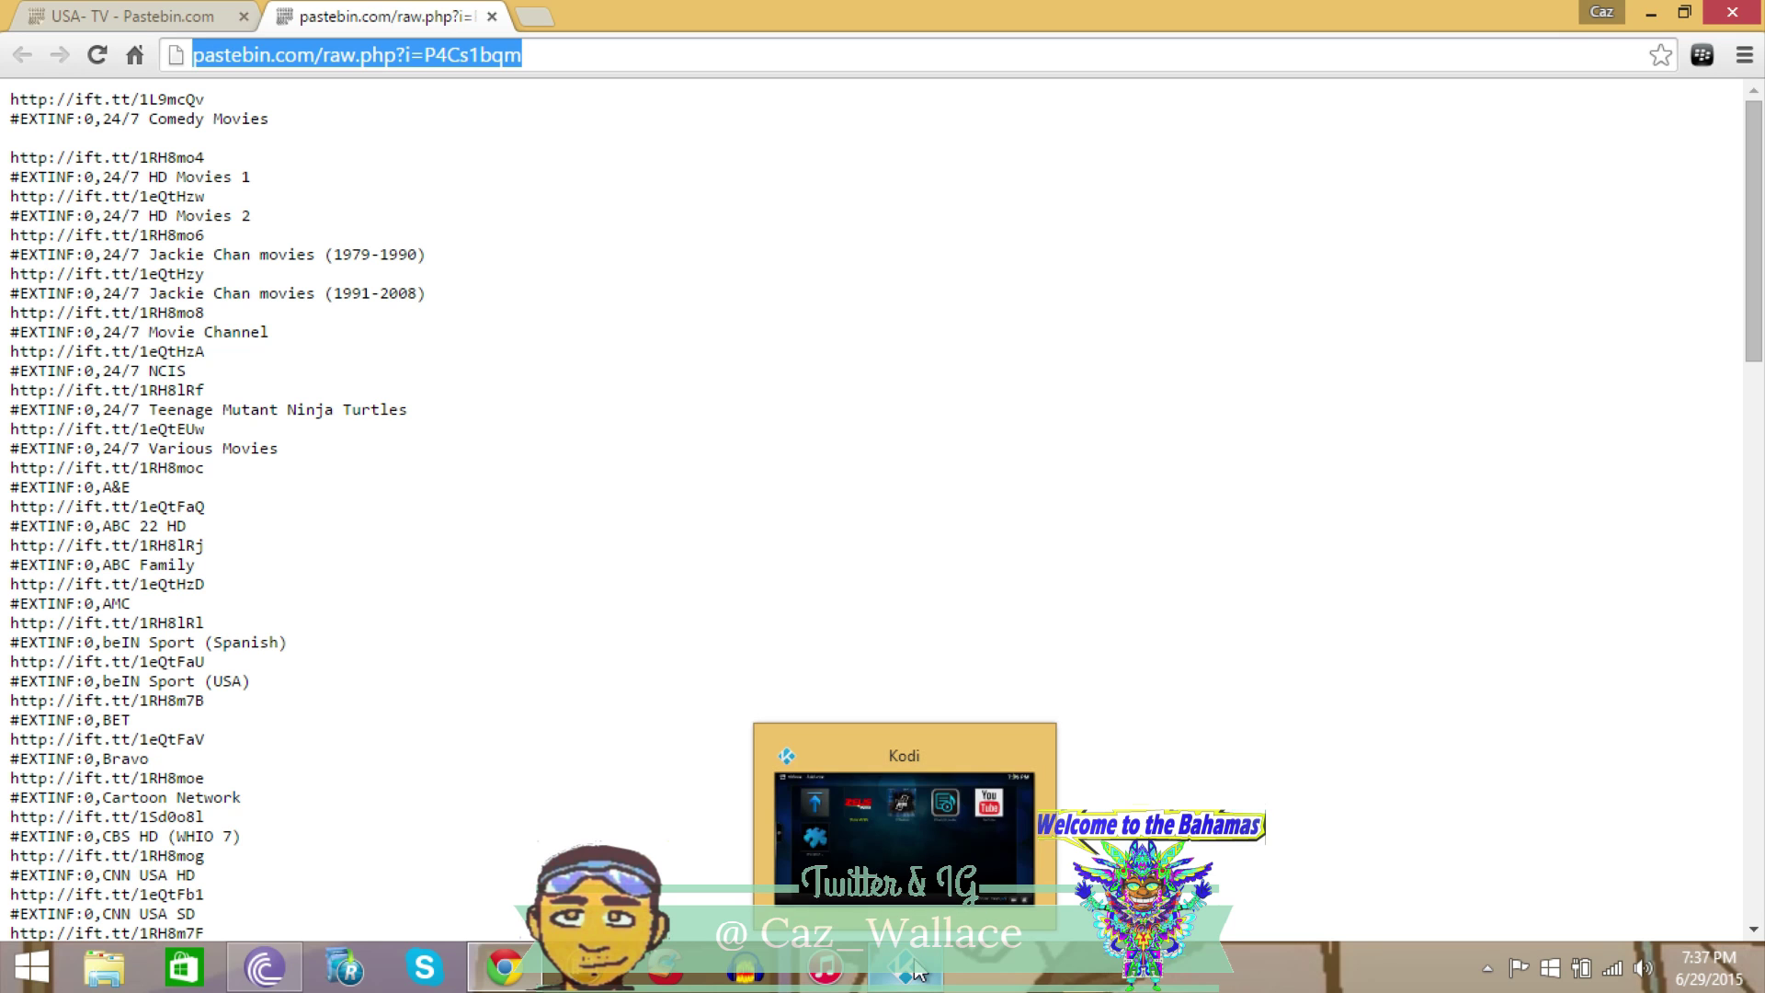
{"action": "left_click", "coordinate": [916, 969]}
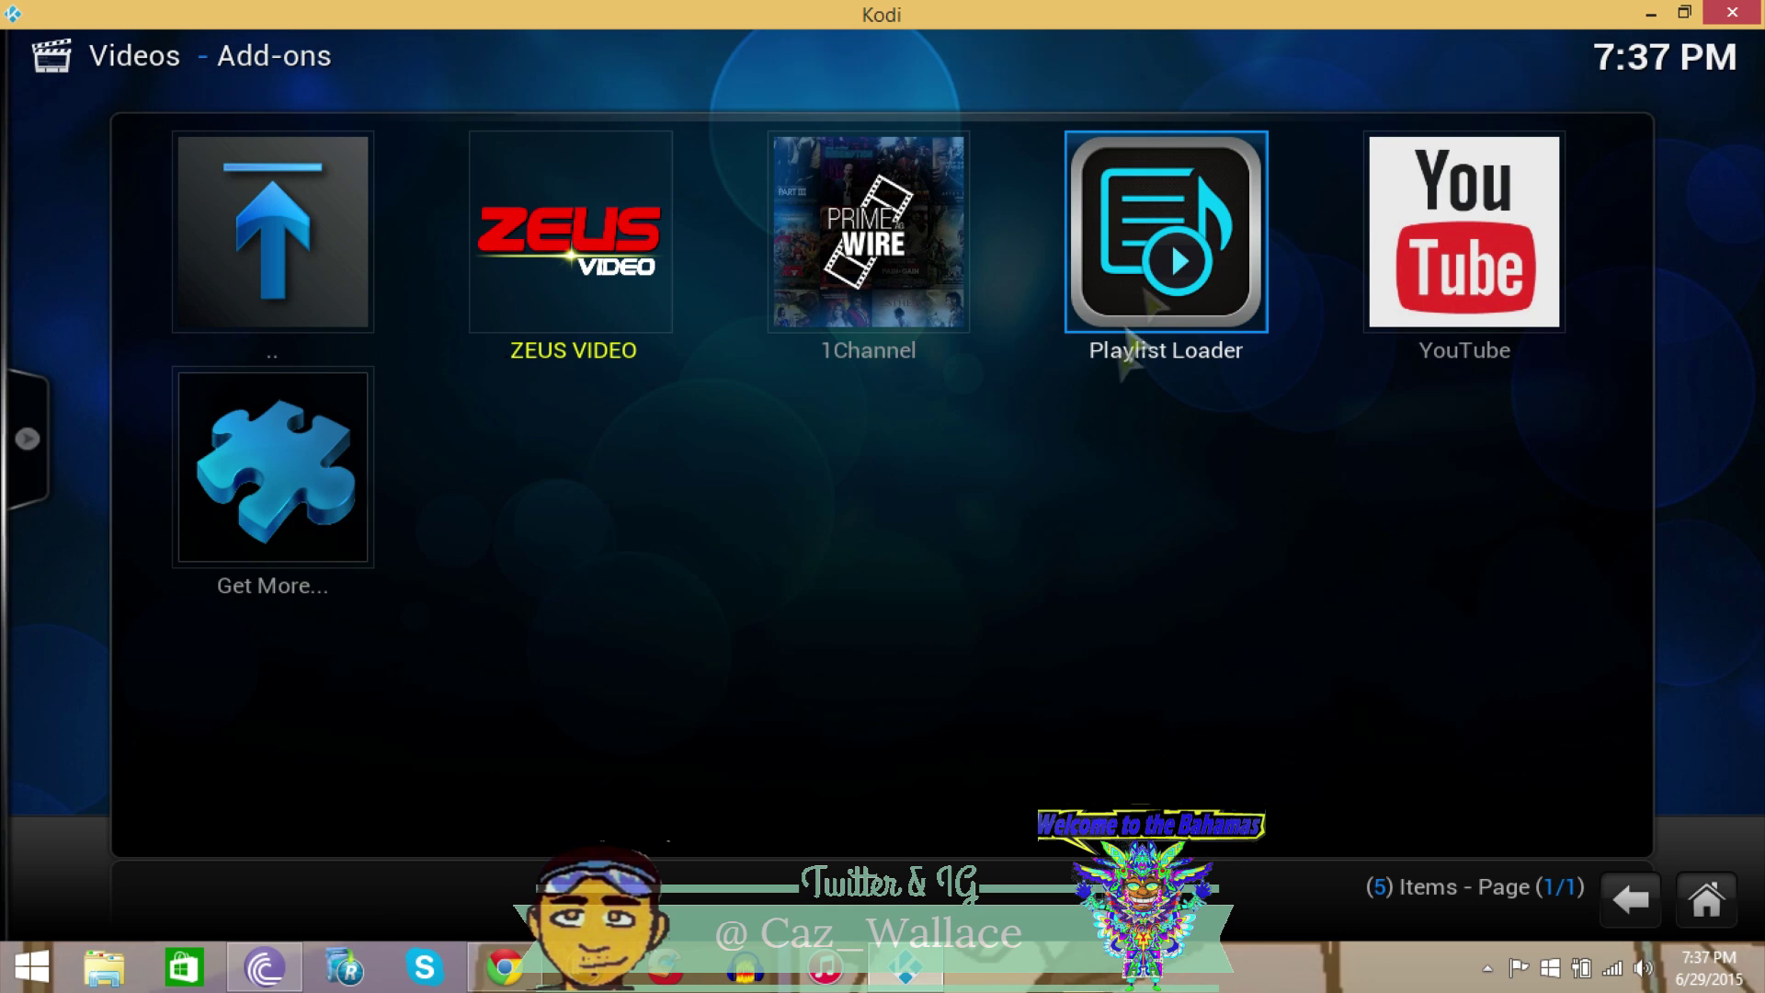
In Playlist Loader, start a new remote list named 1
{"action": "left_click", "coordinate": [1195, 220]}
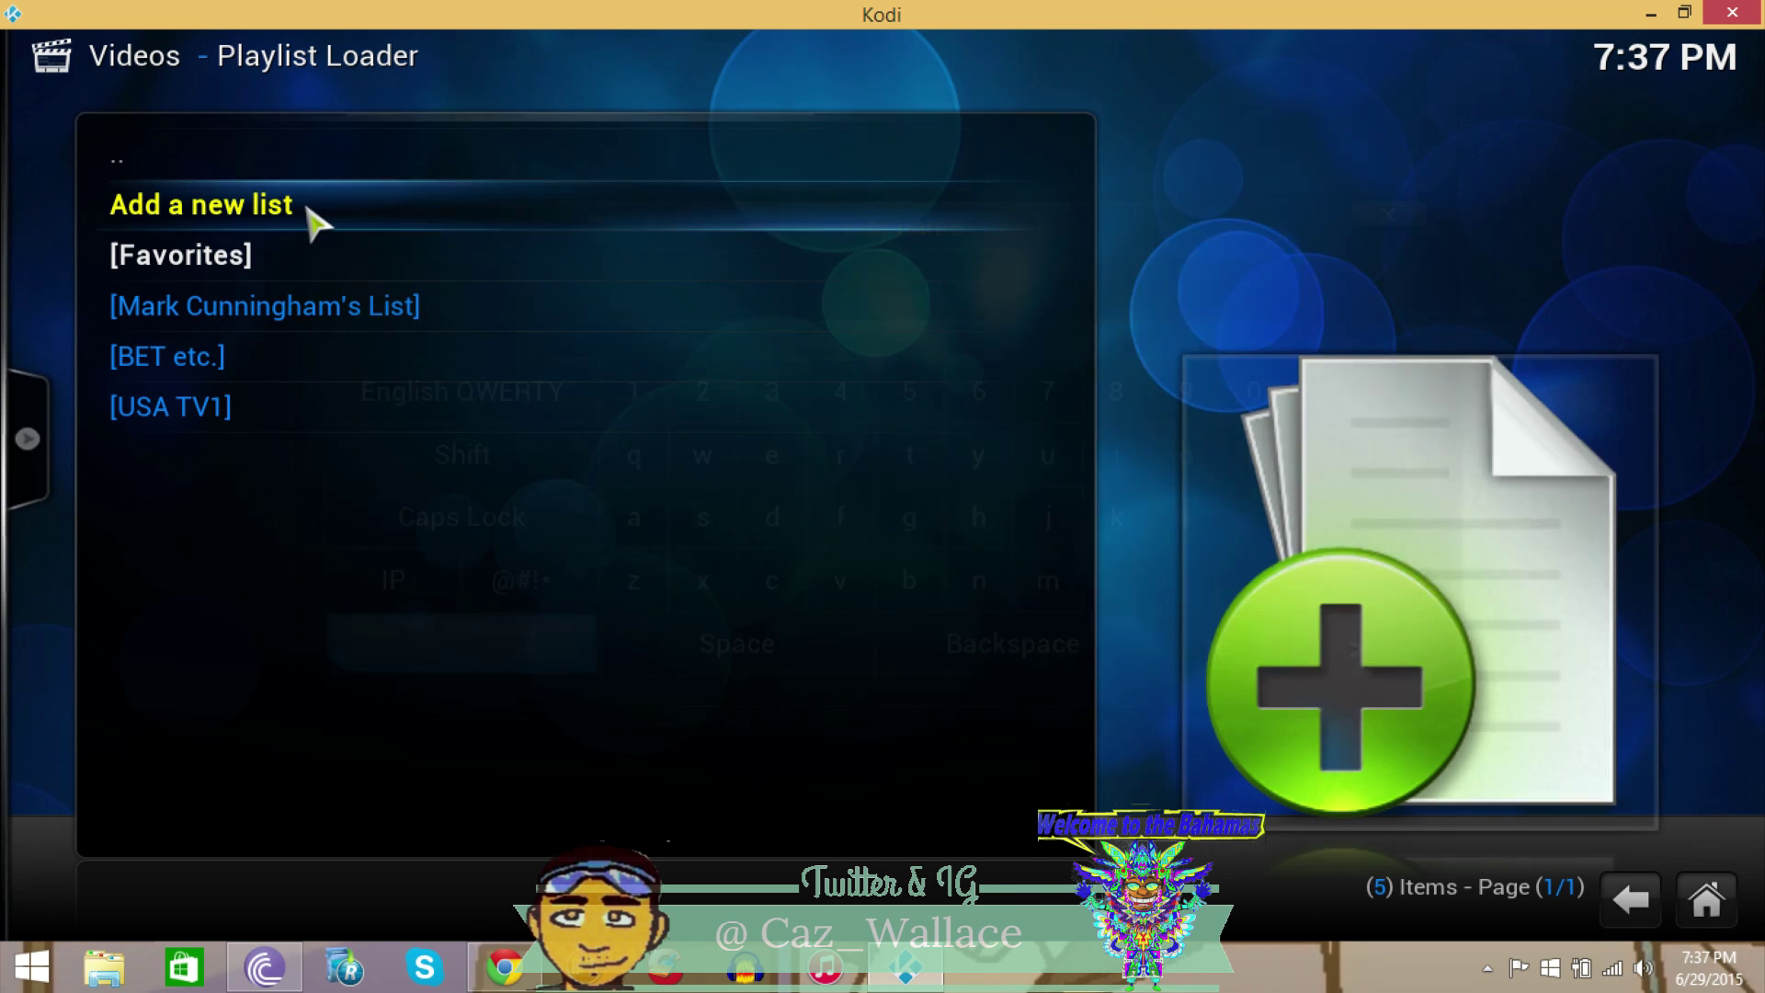
{"action": "left_click", "coordinate": [308, 210]}
{"action": "type", "text": "1"}
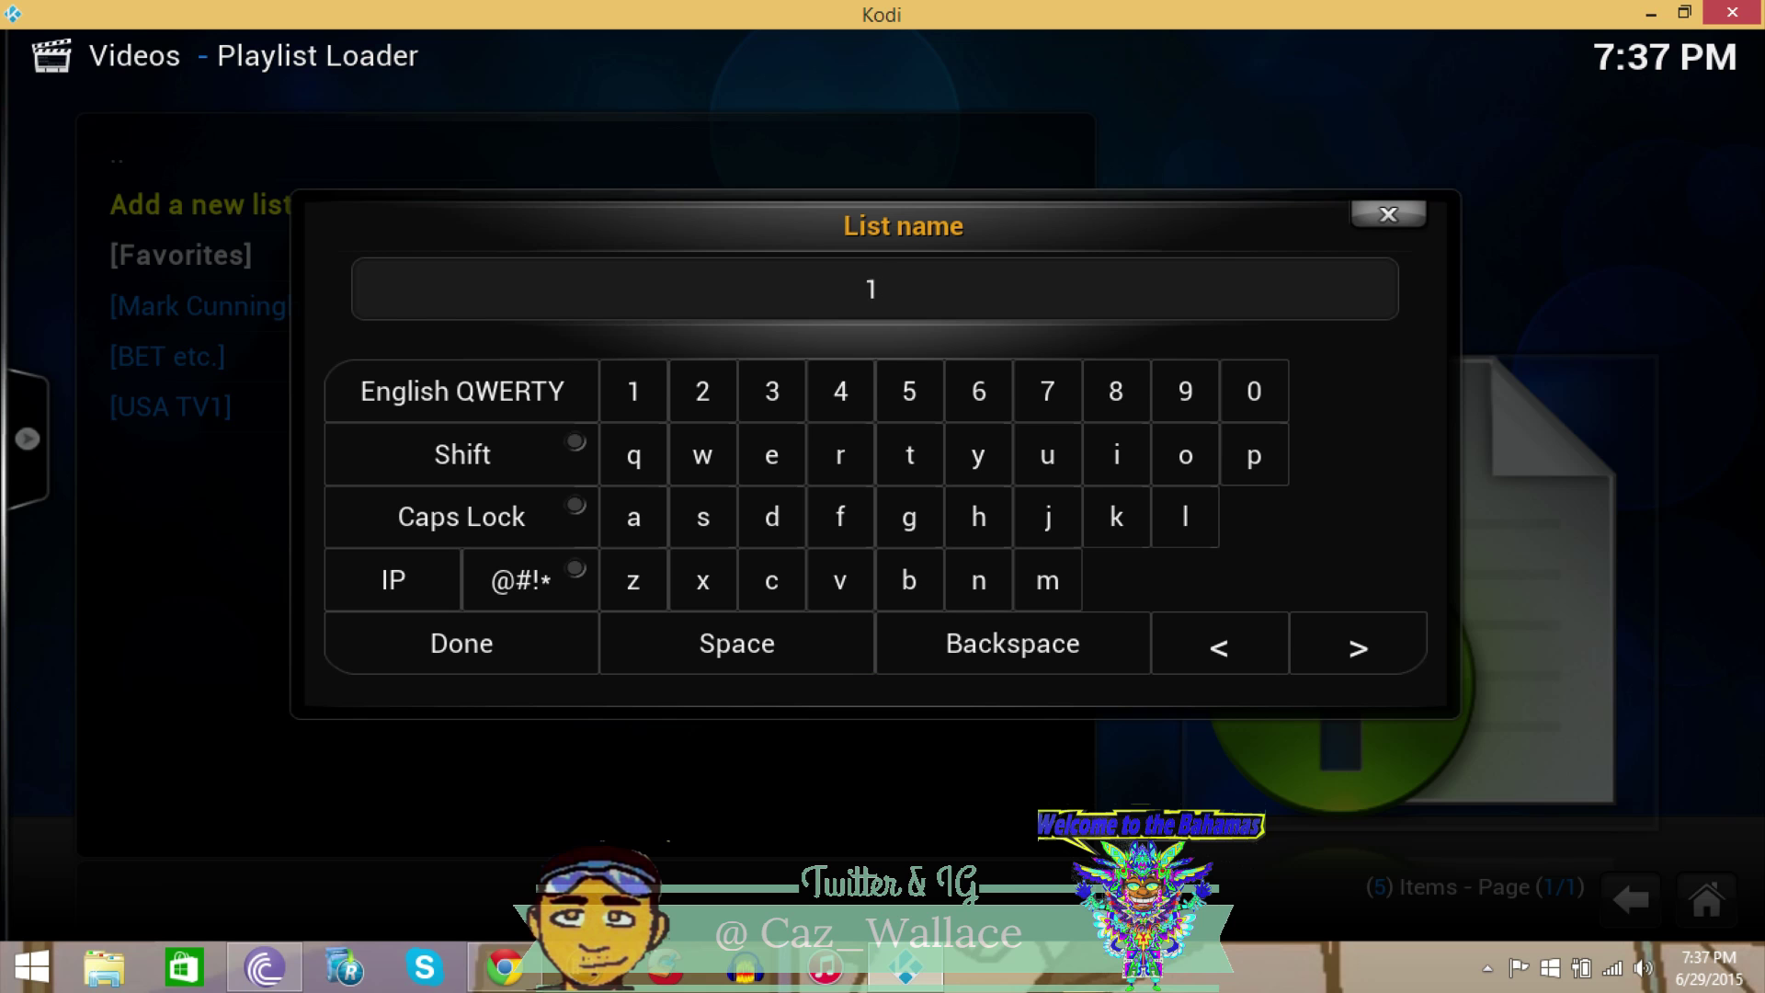
{"action": "key", "text": "Return"}
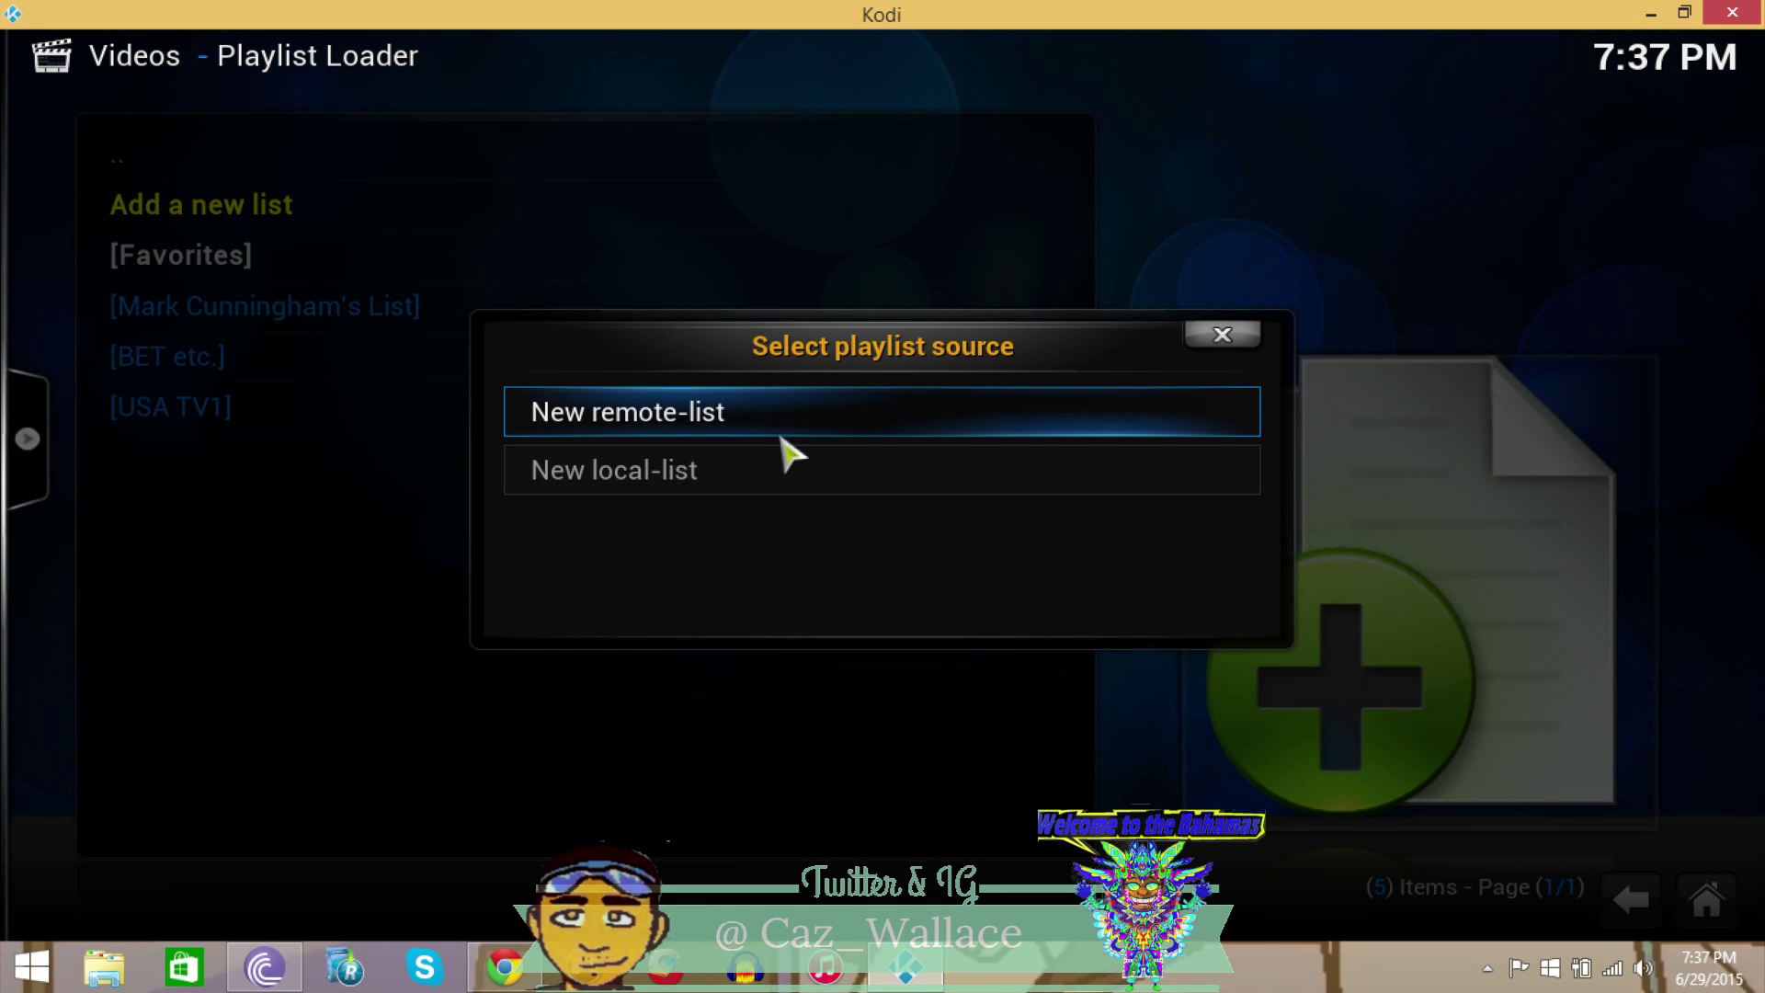
{"action": "left_click", "coordinate": [783, 434]}
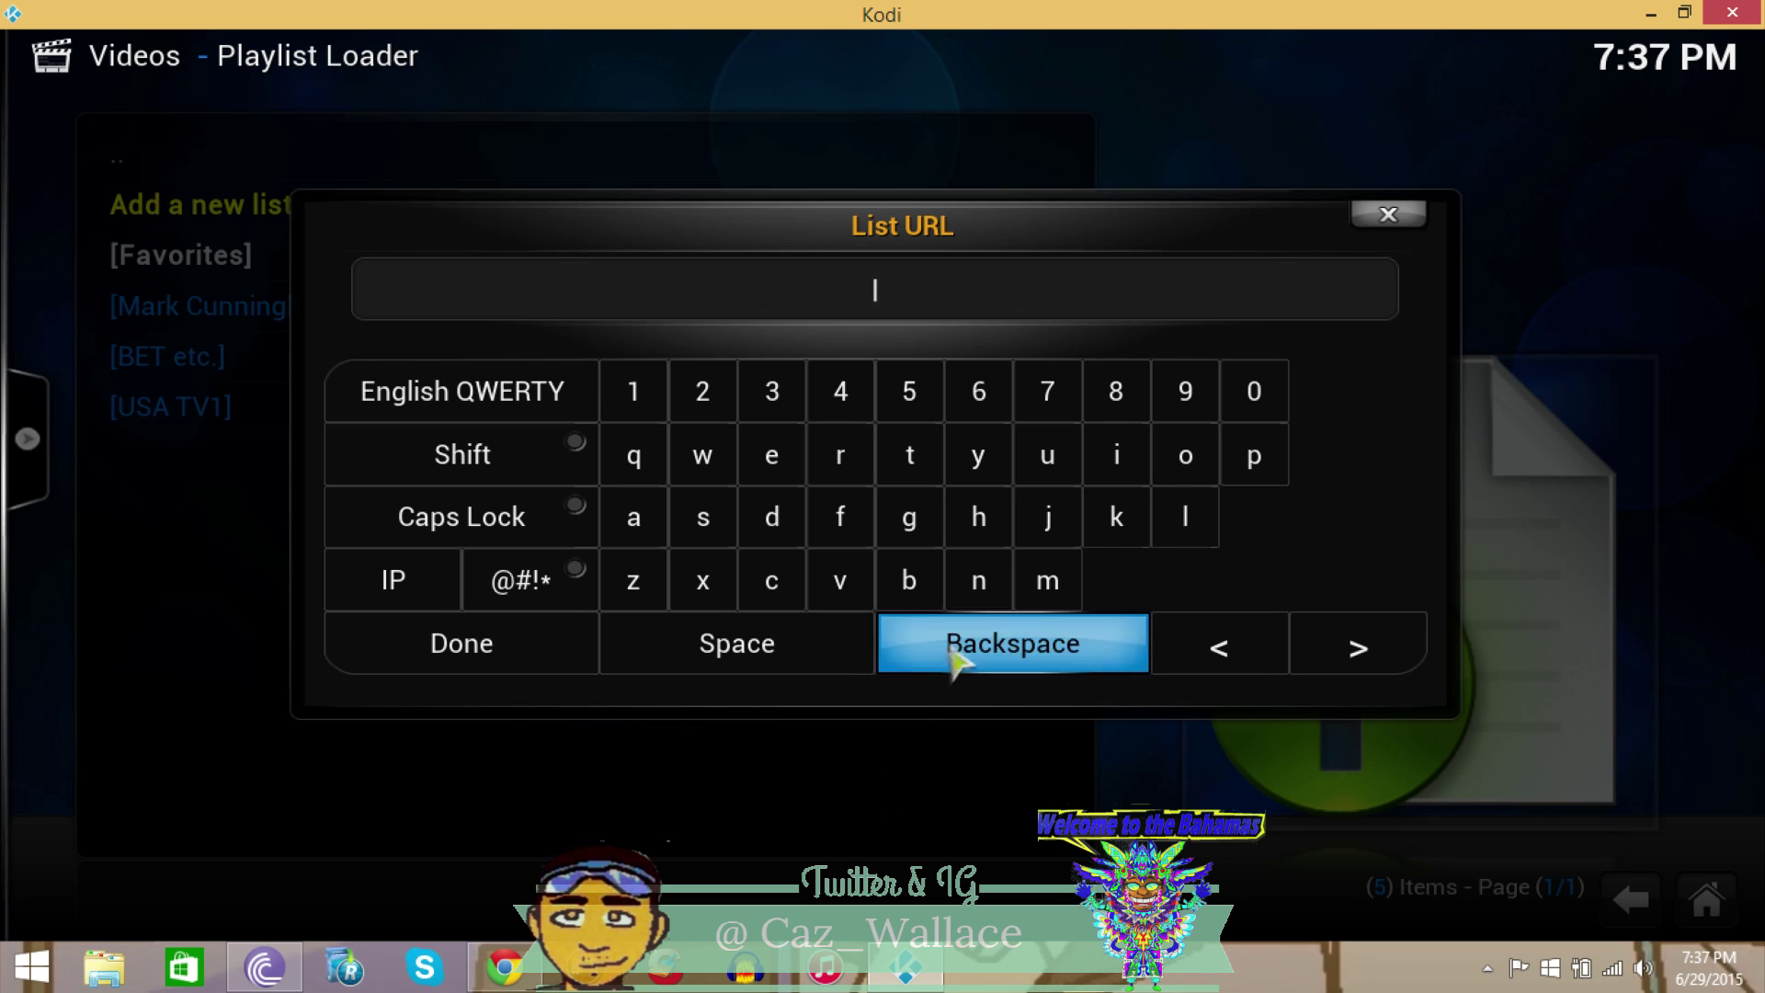
Cancel the List URL entry and go back to Video Add-ons
{"action": "key", "text": "alt+Tab"}
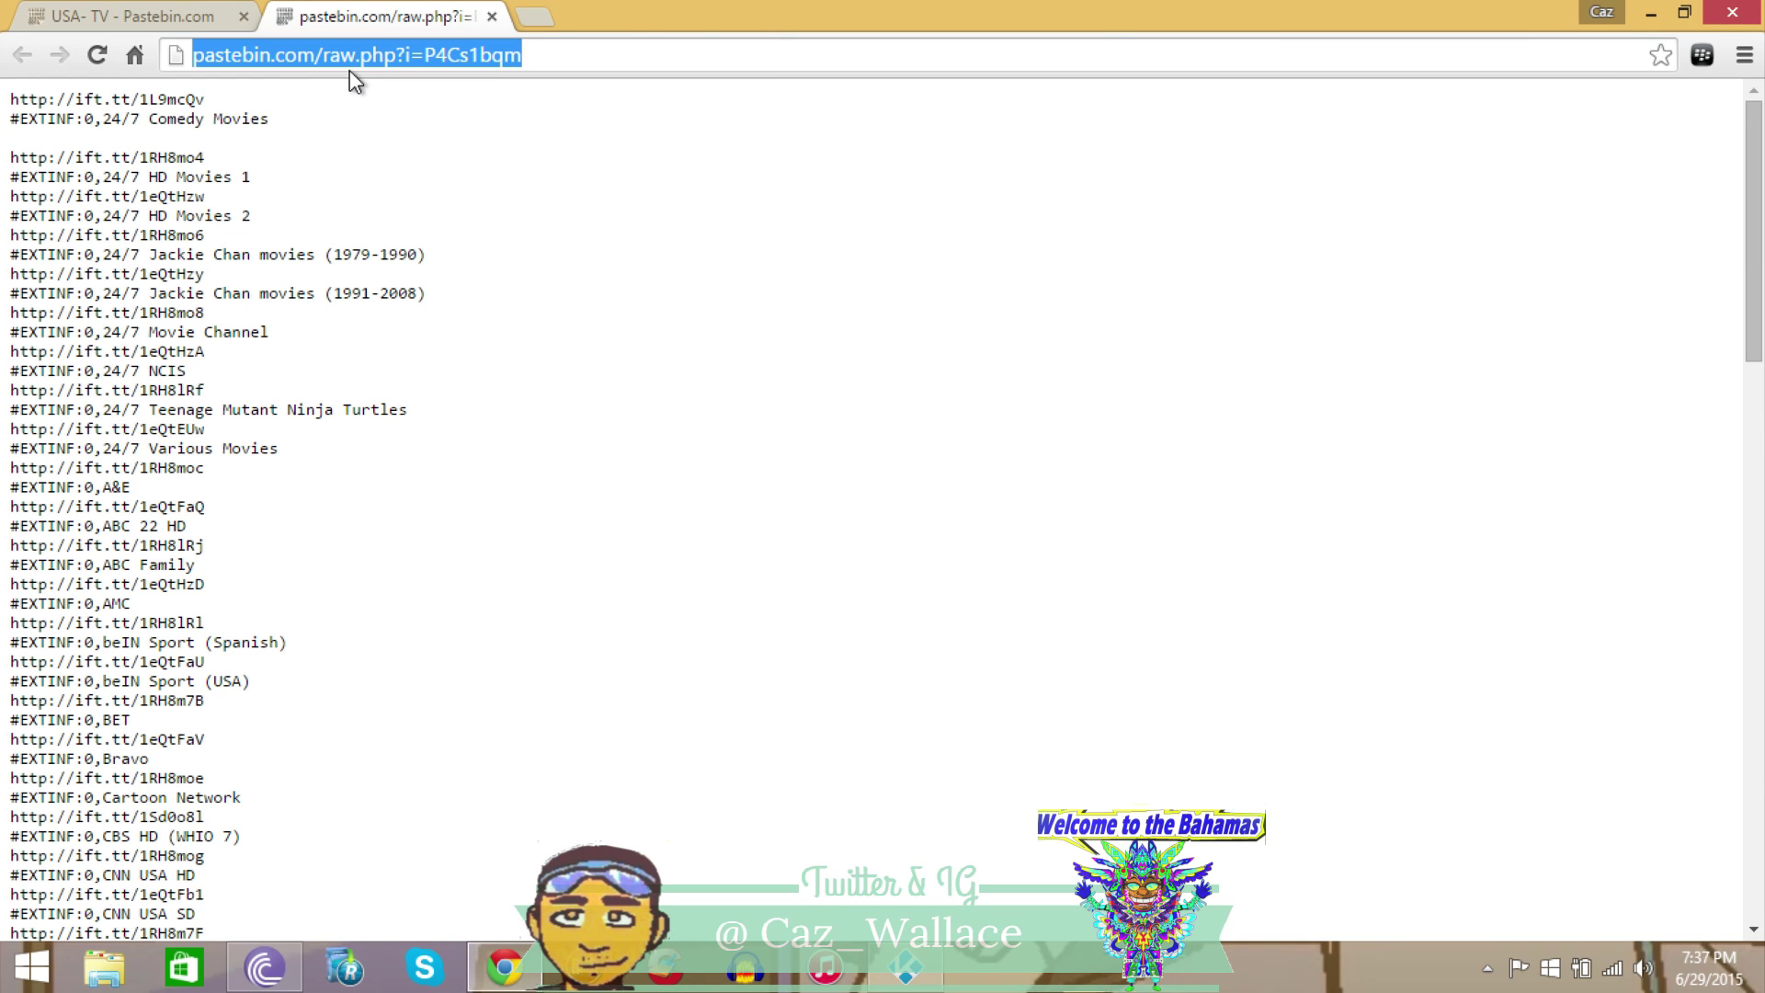
{"action": "left_click", "coordinate": [905, 963]}
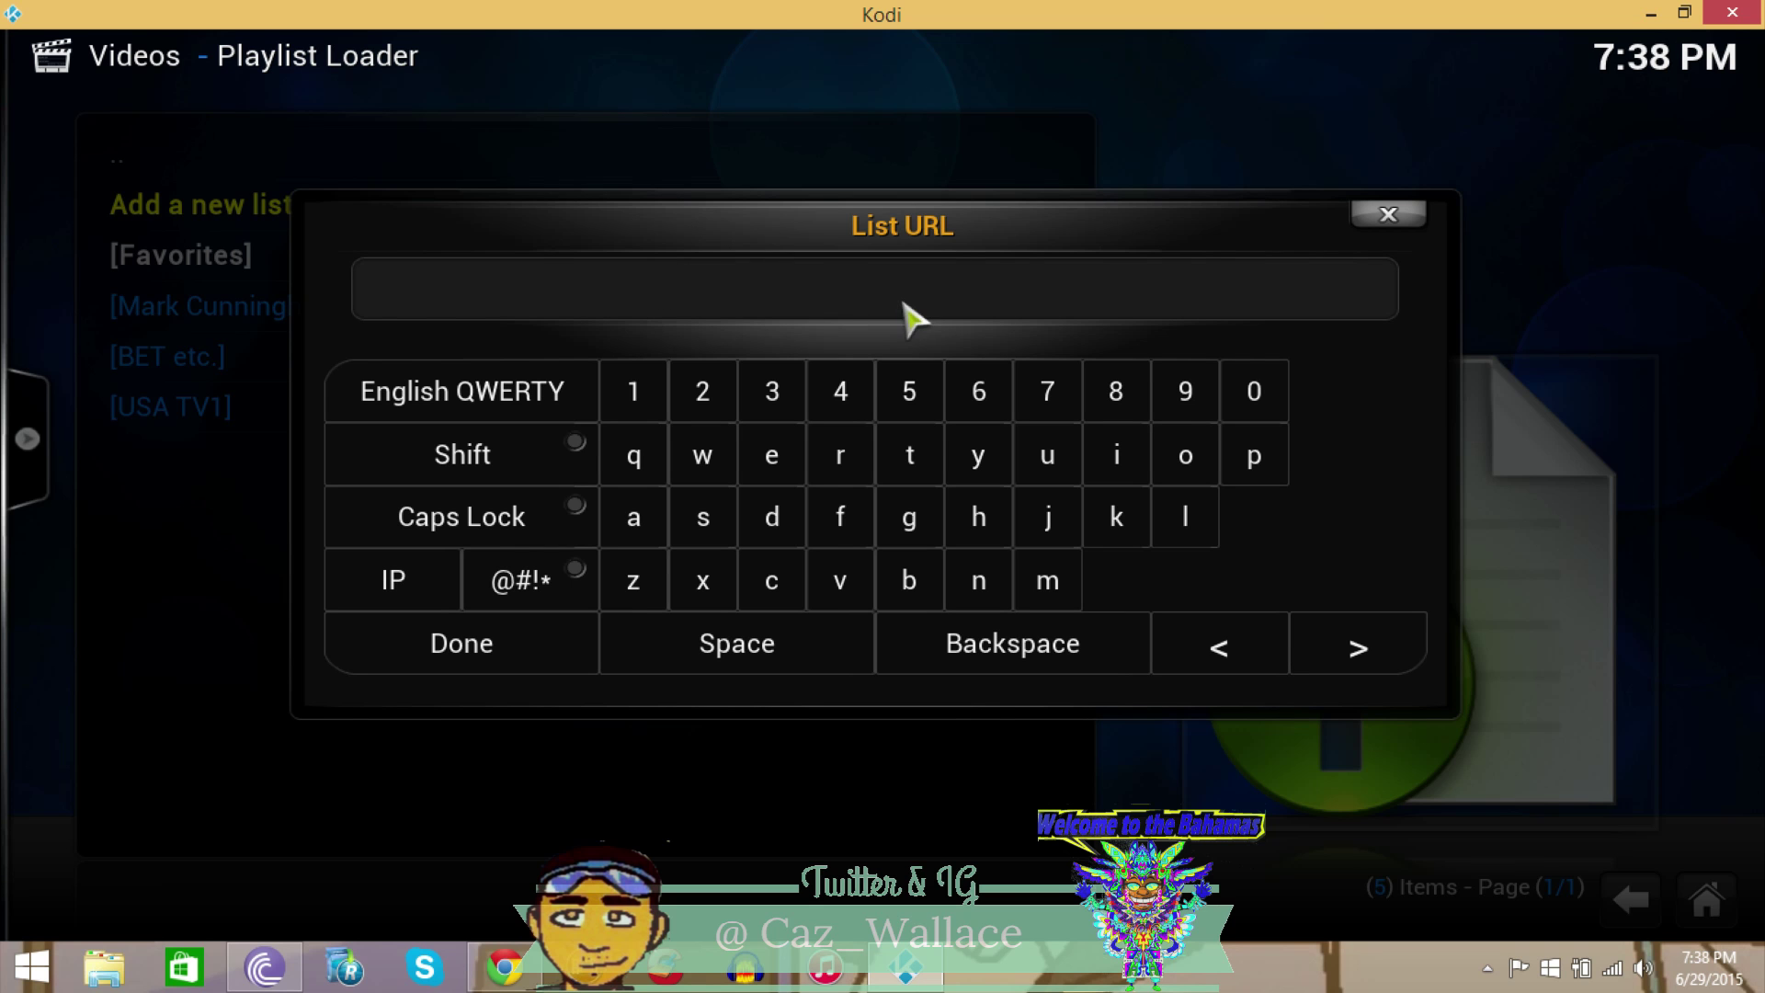
{"action": "left_click", "coordinate": [1387, 218]}
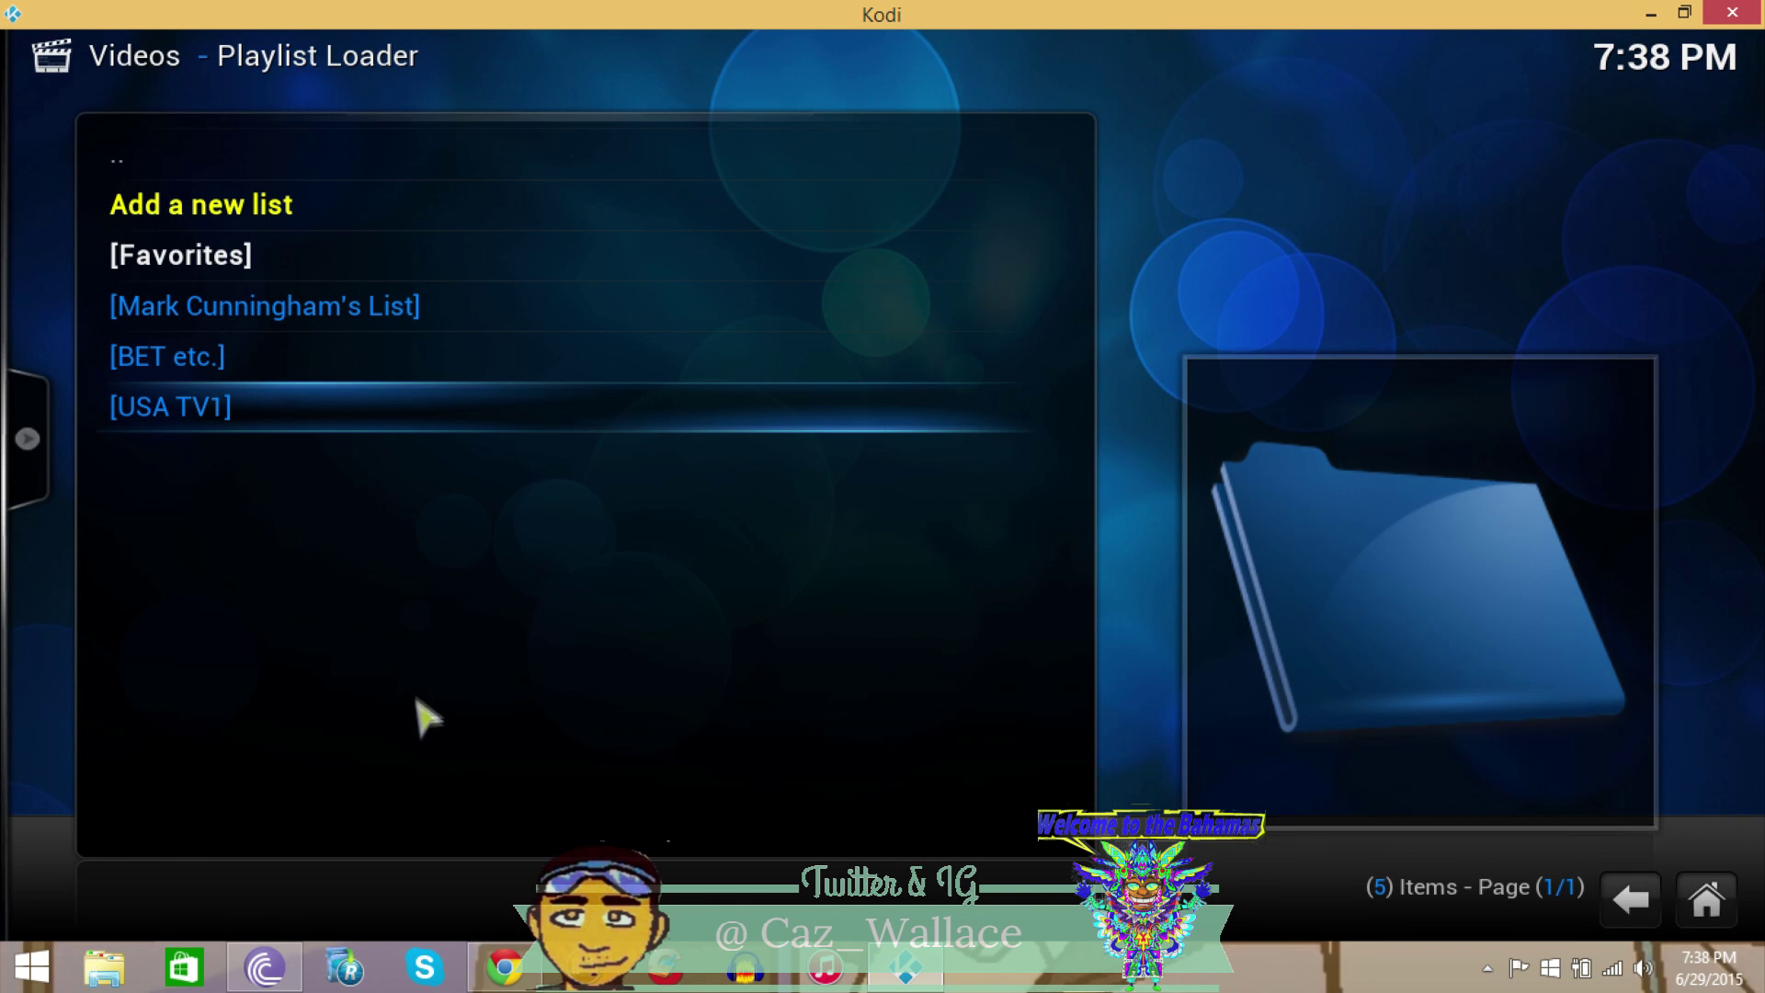
{"action": "left_click", "coordinate": [225, 174]}
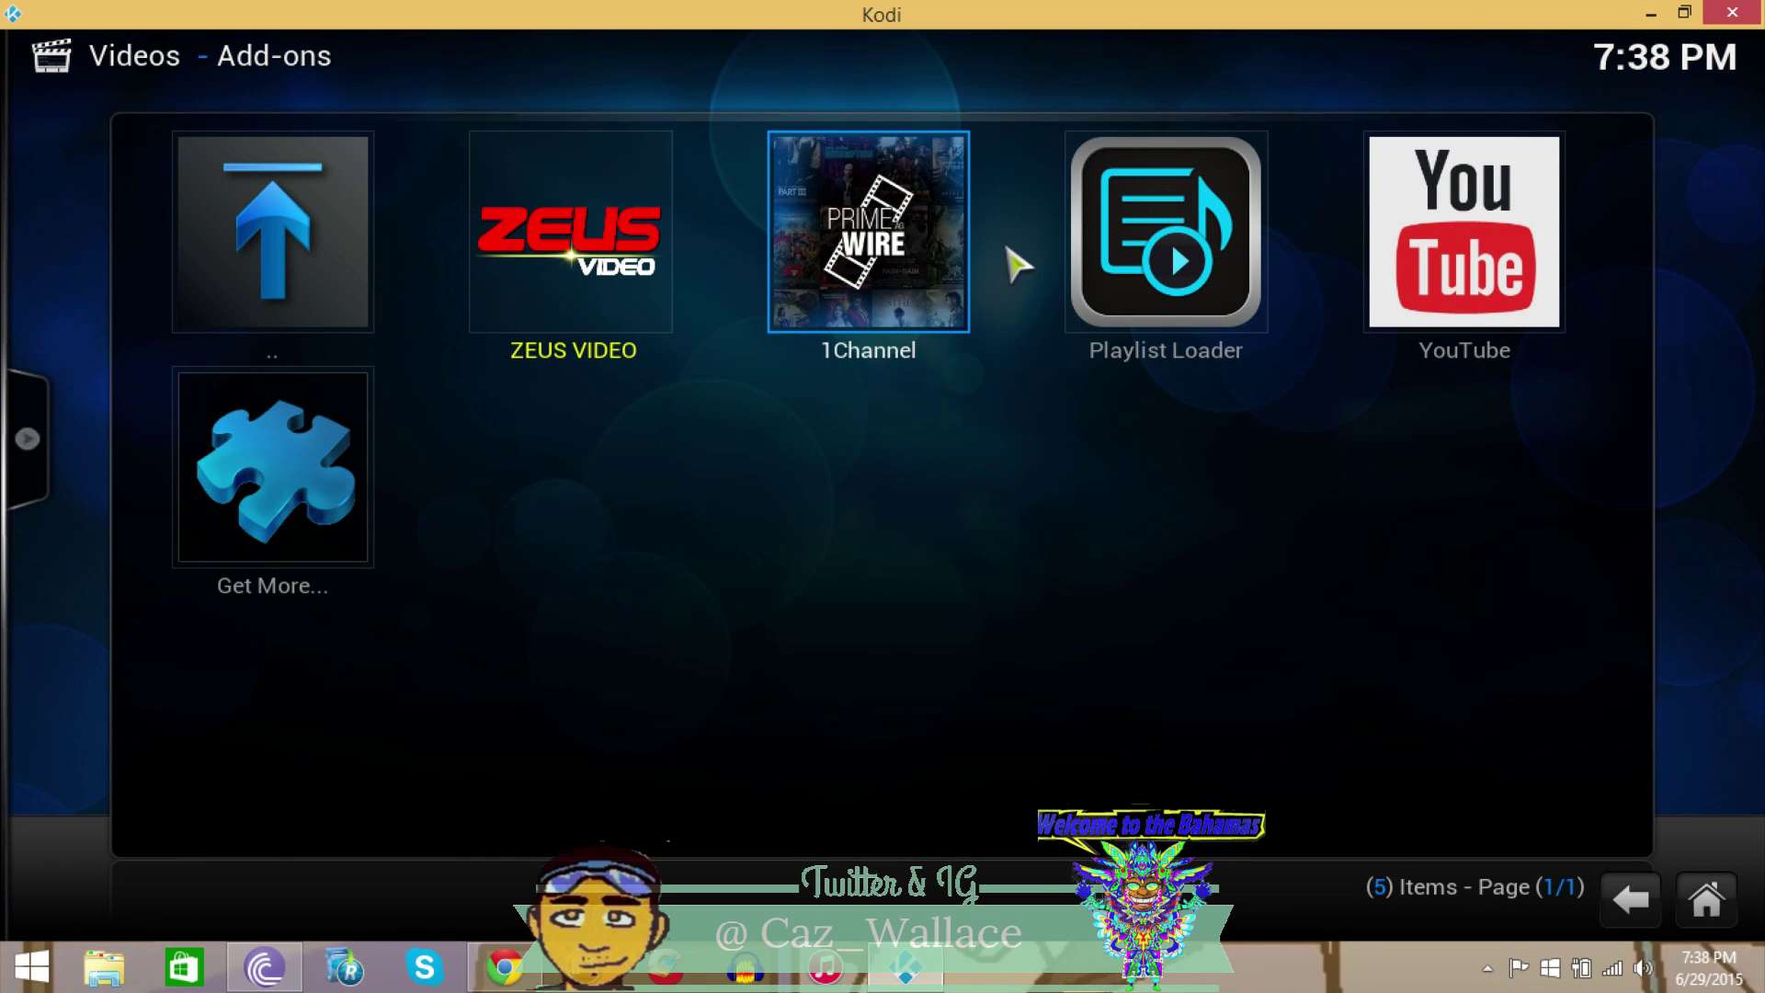